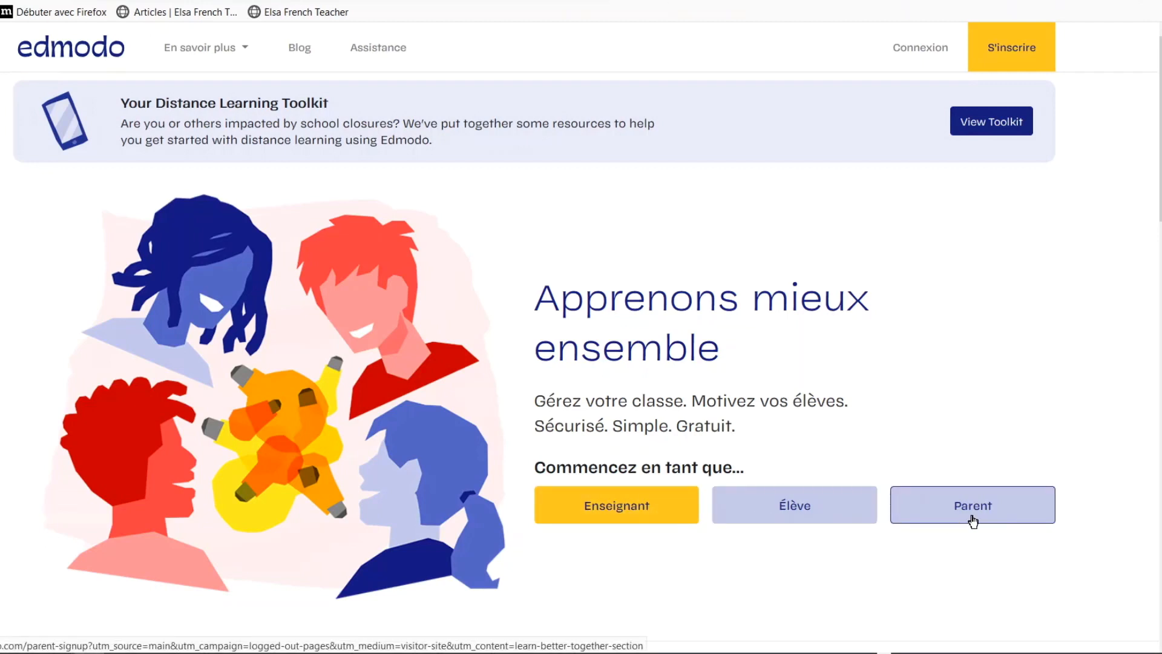
Start the teacher sign-up form and dismiss the saved-login suggestions on the e-mail field.
click(627, 513)
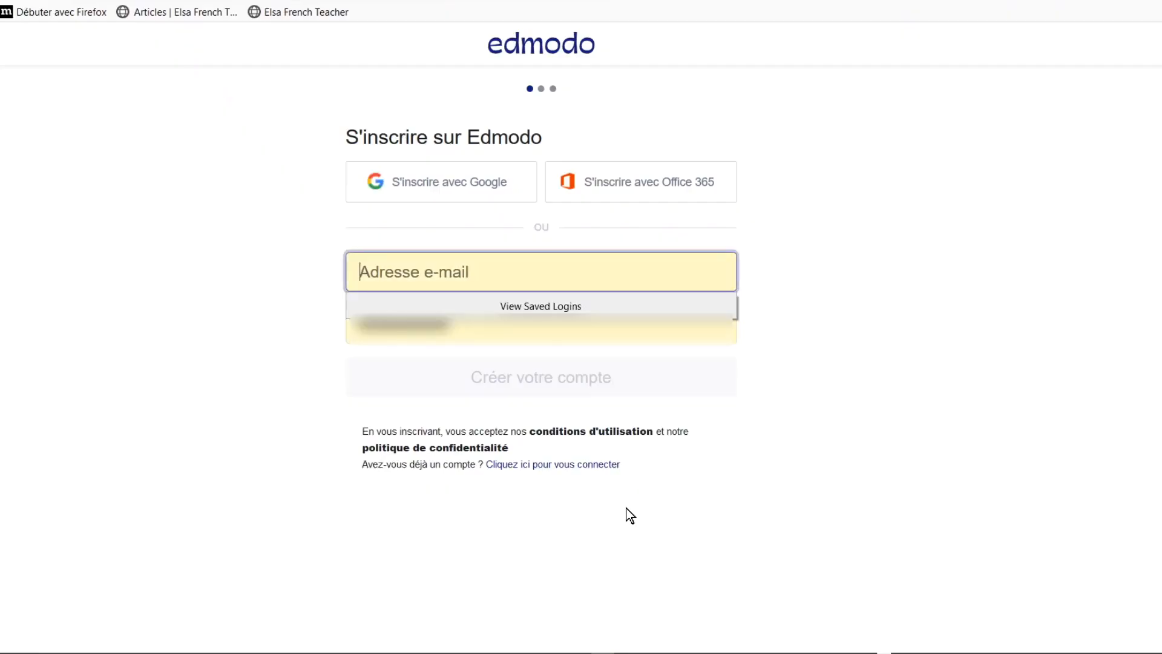
click(843, 274)
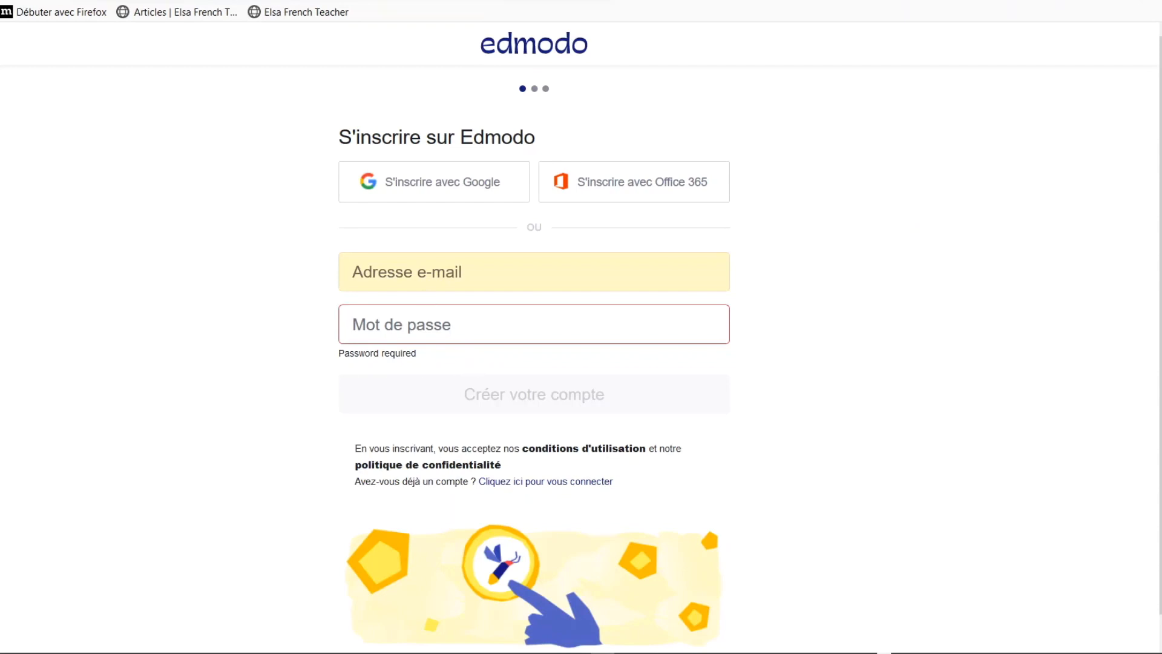
click(352, 272)
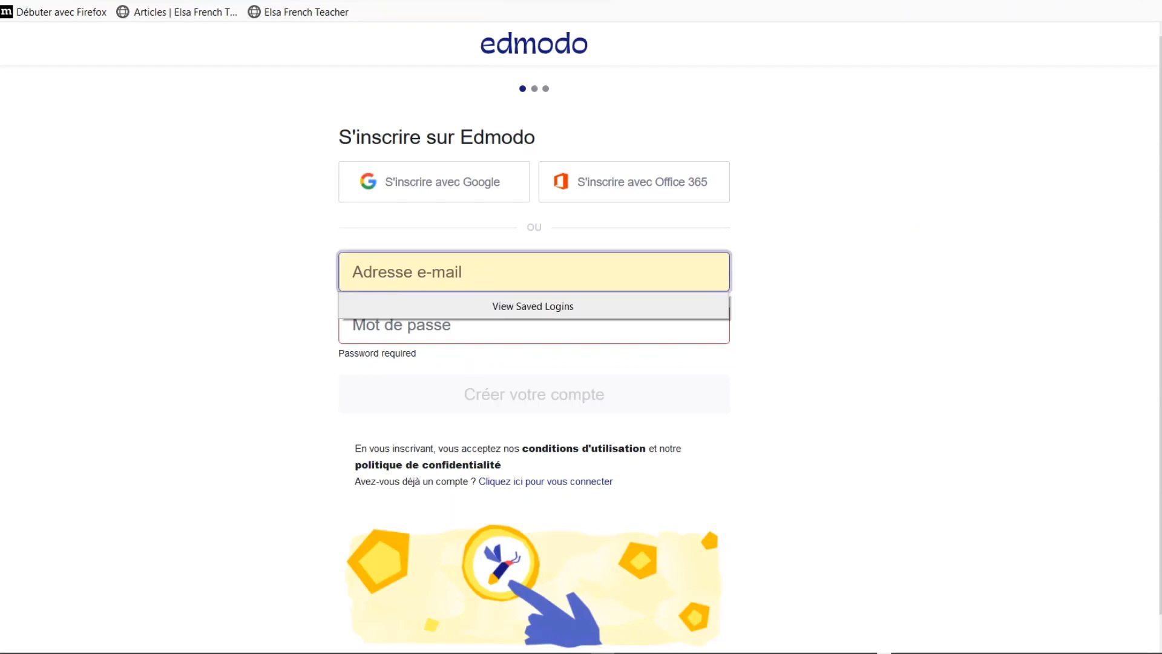
click(212, 320)
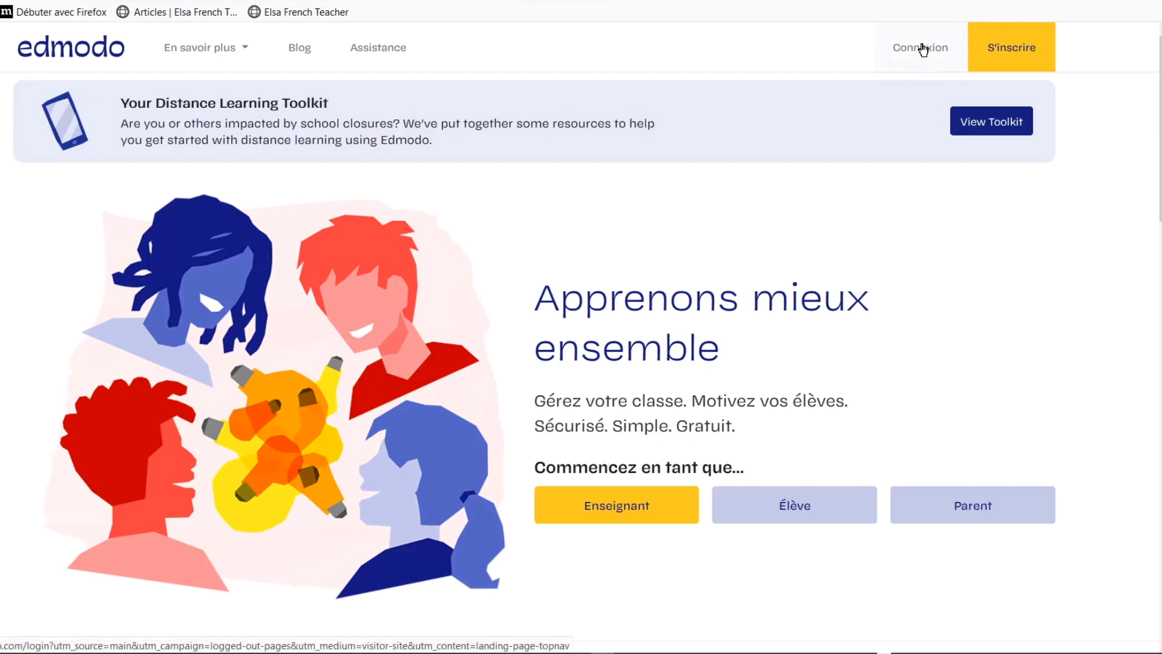
Switch to the login page and sign in using the saved teacher account login.
click(1014, 51)
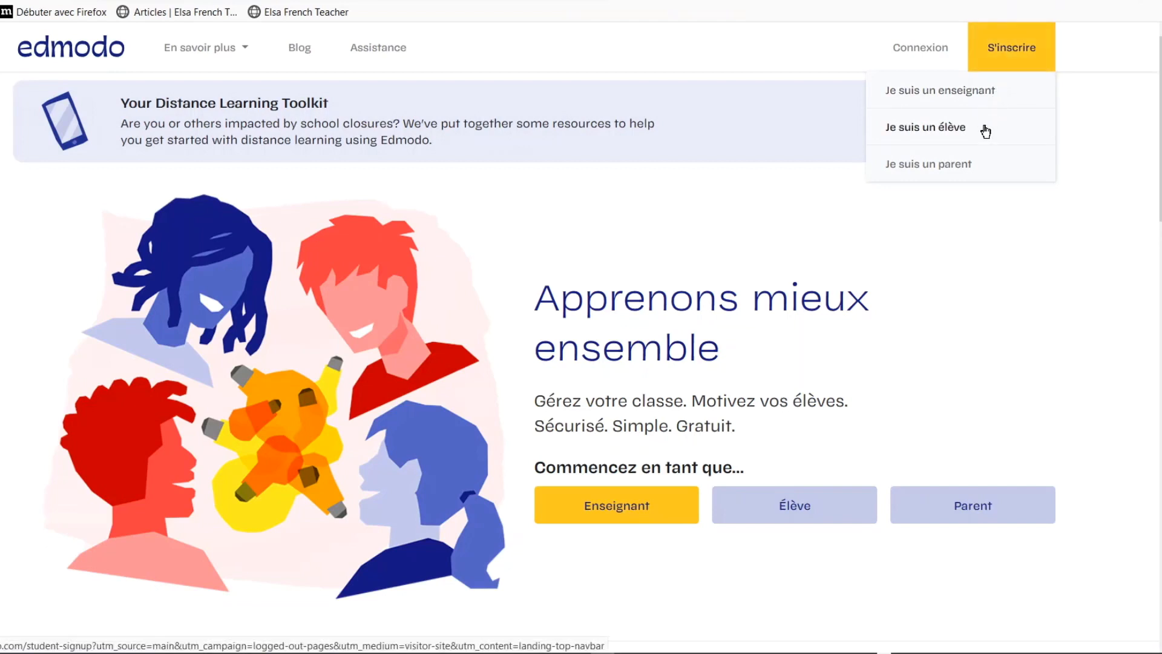
click(912, 53)
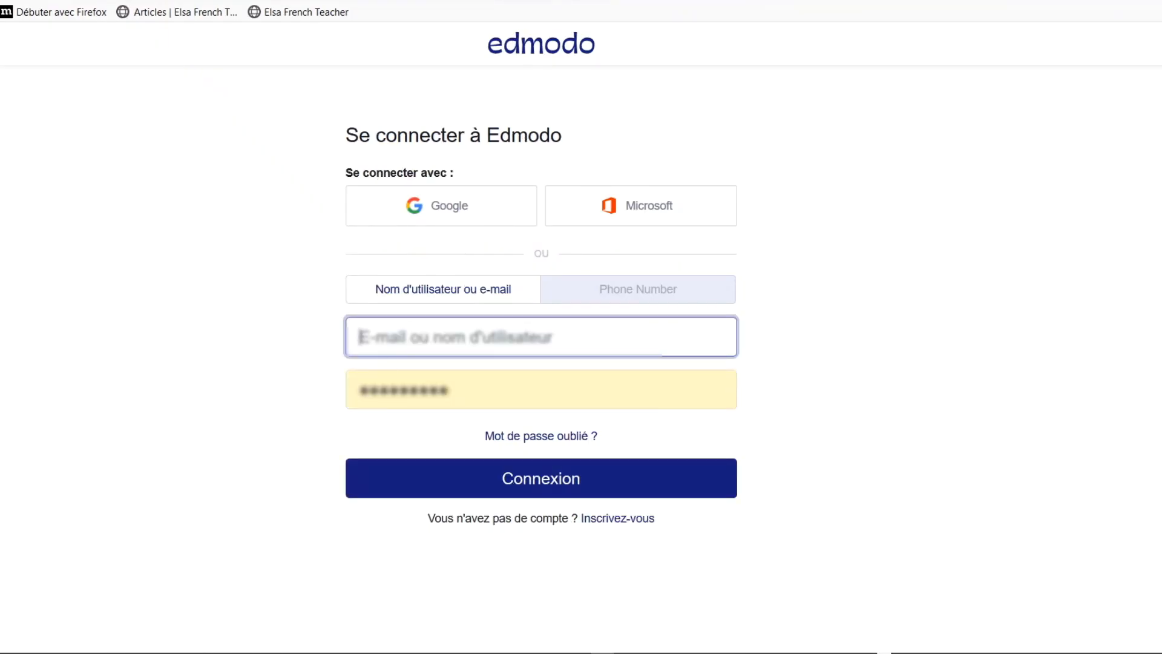
click(485, 337)
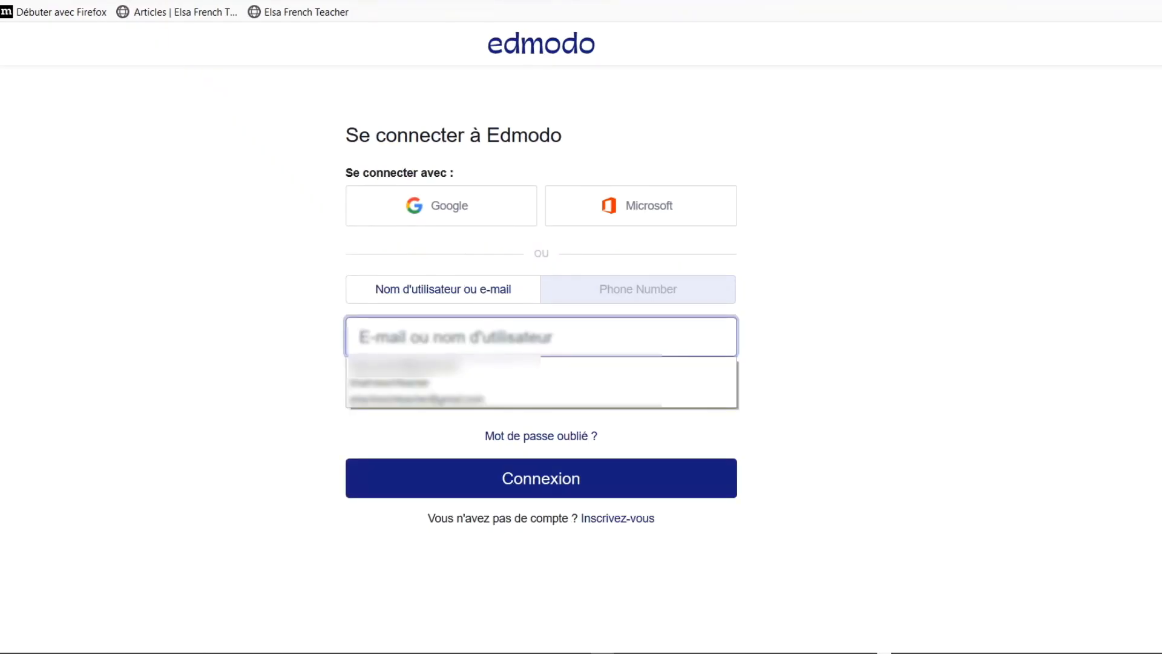
click(402, 400)
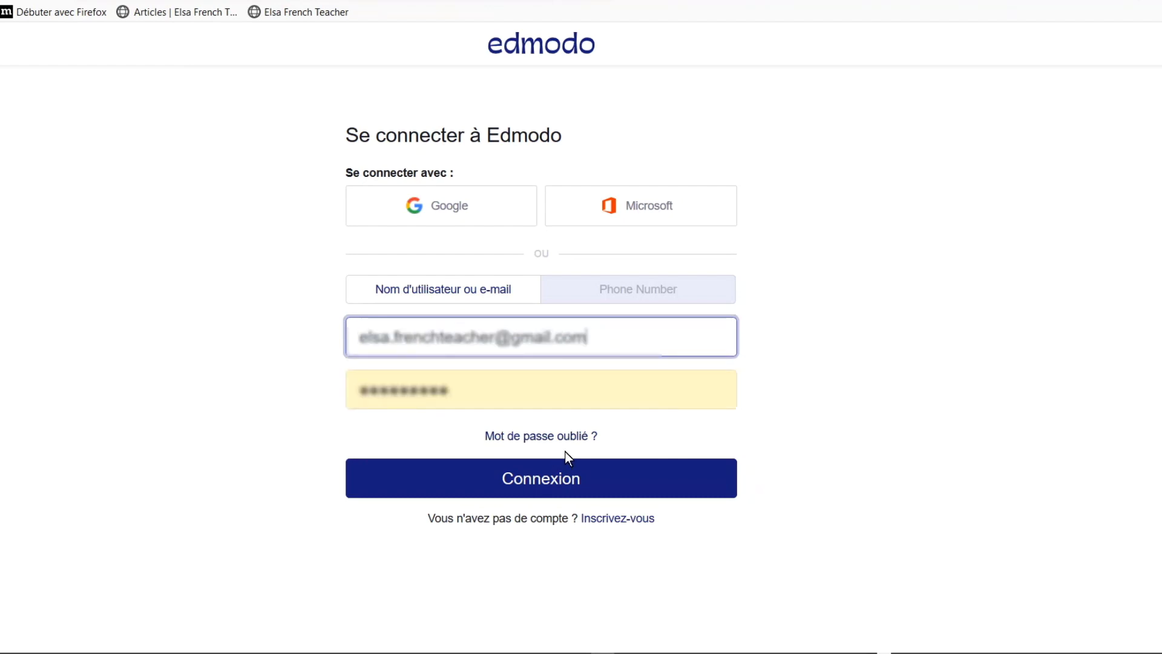
click(585, 482)
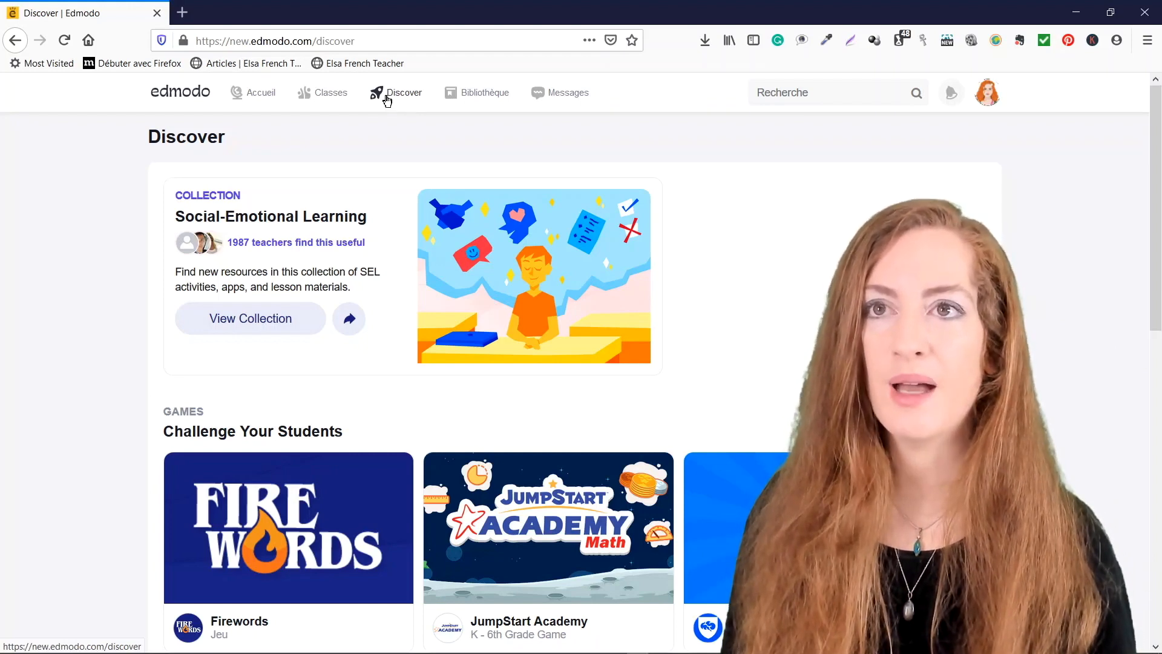
Return to the Accueil feed and turn on 'Activité de classe uniquement'.
click(251, 98)
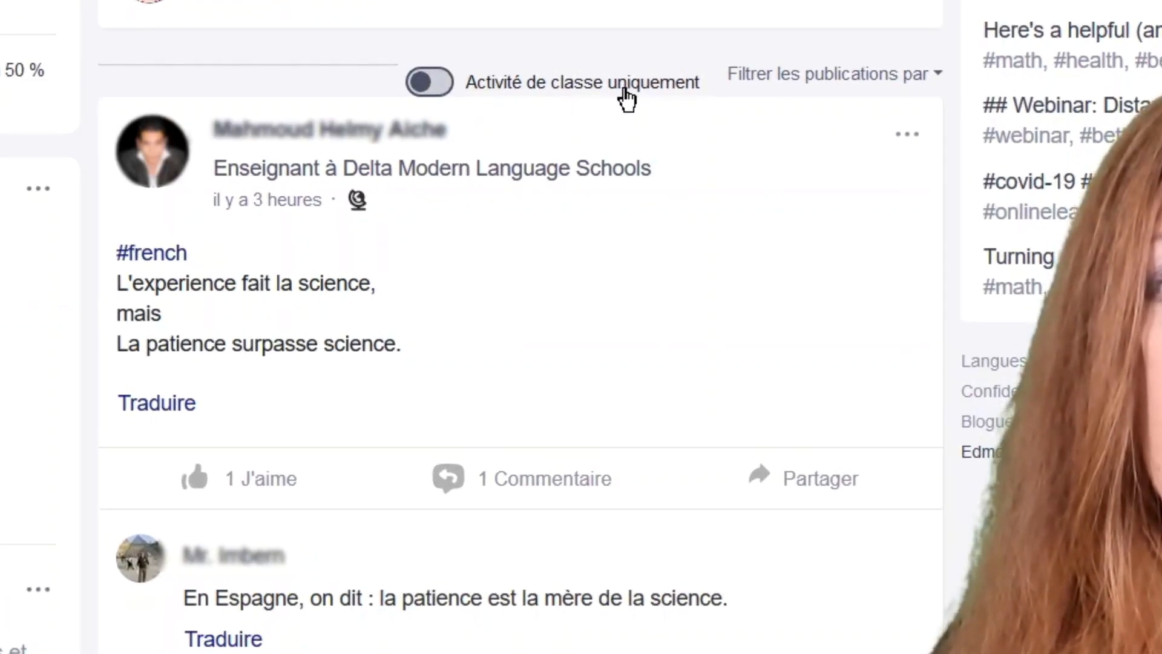
click(445, 95)
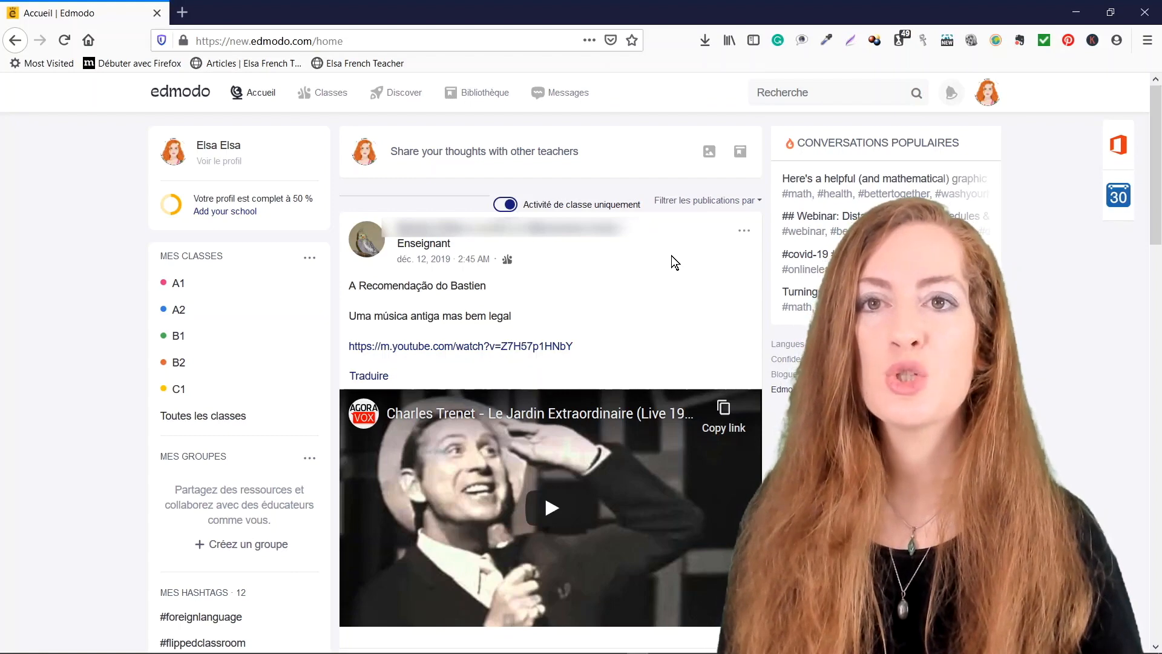
scroll(649, 309, down, 1)
scroll(649, 309, down, 20)
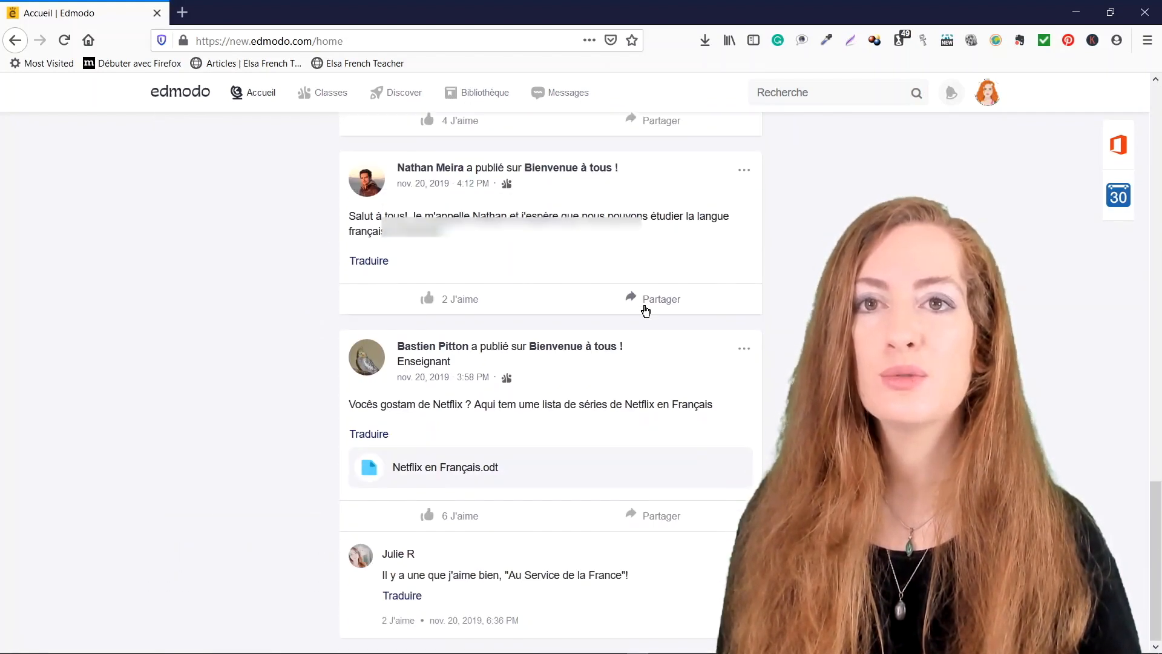
scroll(645, 310, up, 20)
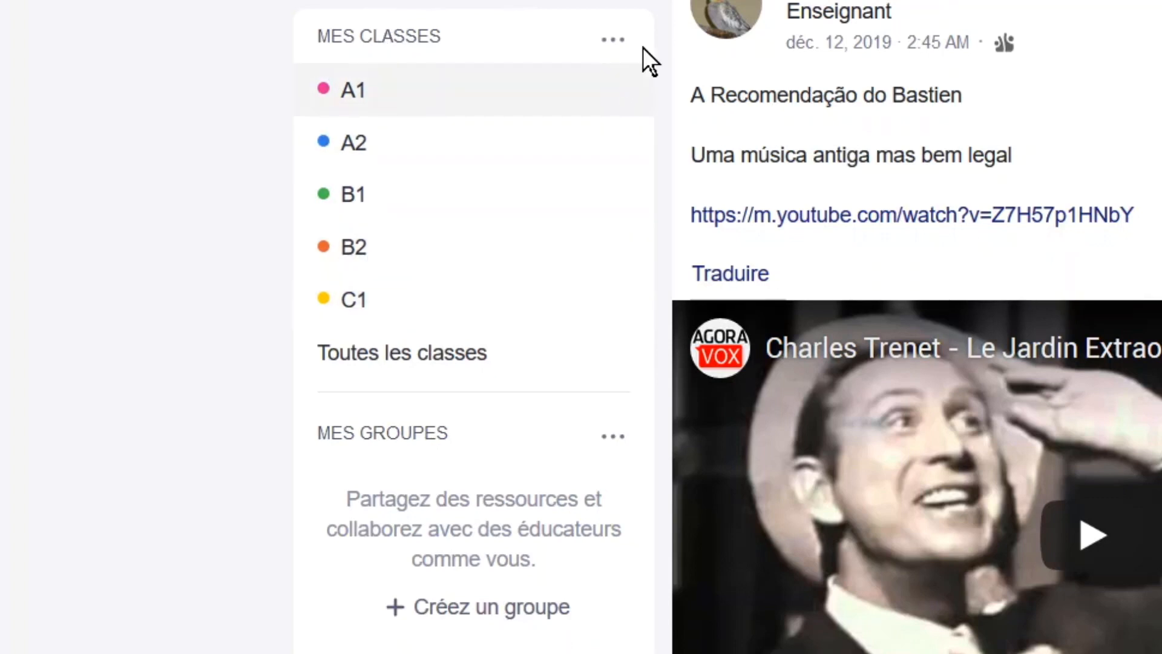
From the Mes classes options menu, choose Créer une classe.
click(613, 42)
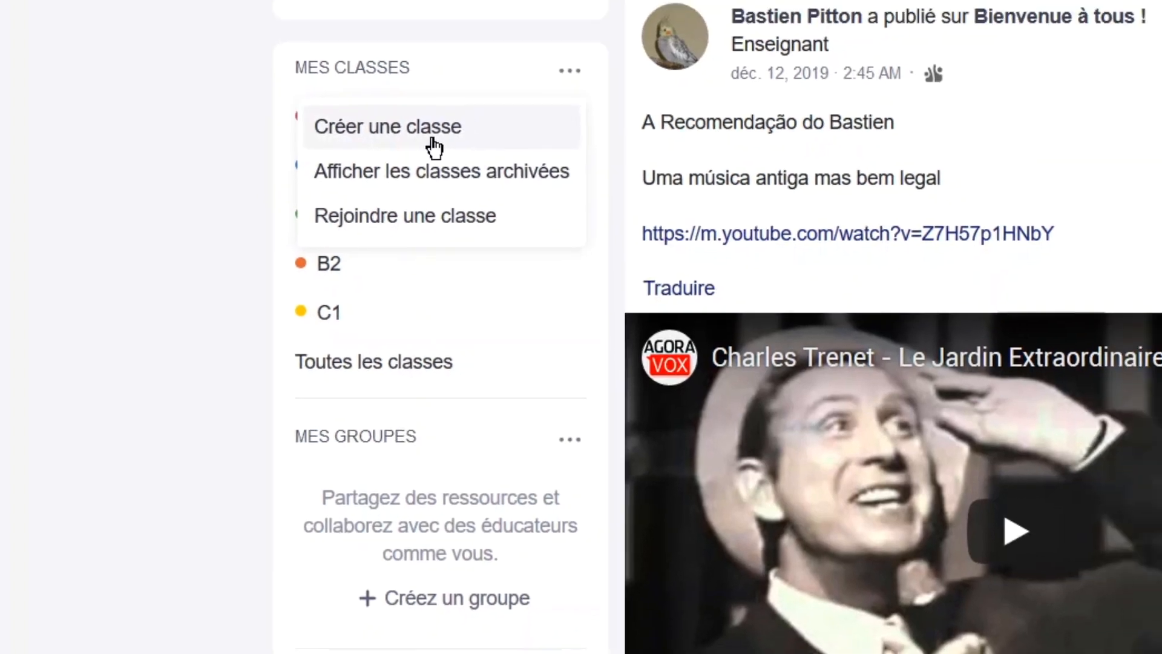
click(463, 114)
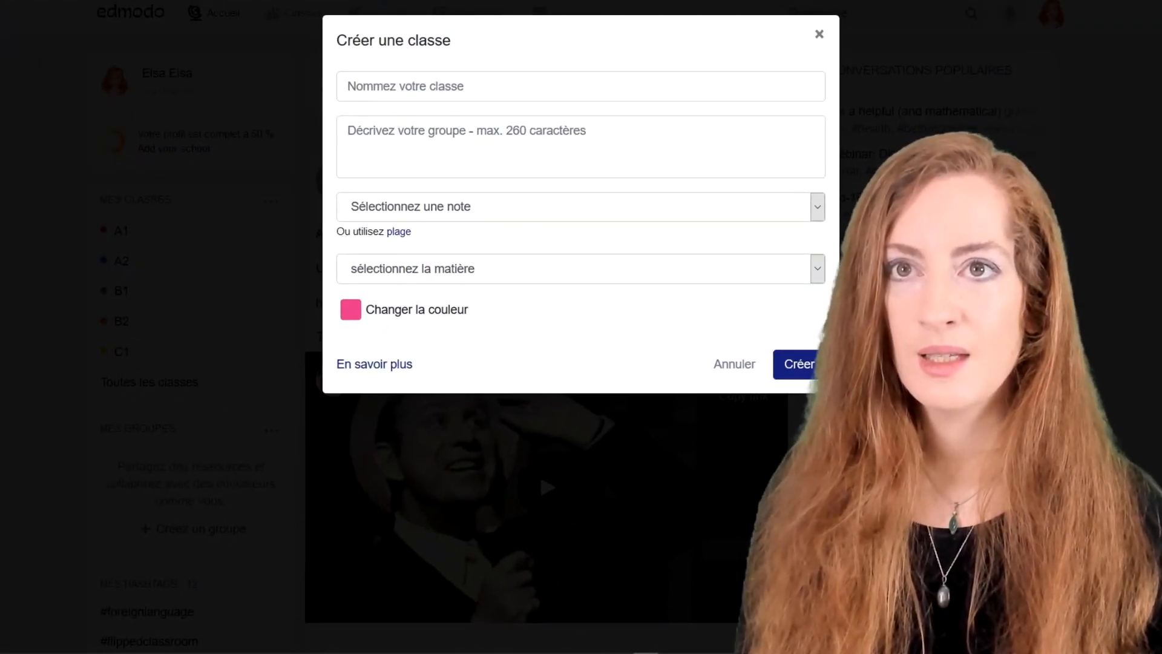
Create 'La meilleure classe du monde': Formation pour adultes, Langues étrangères / Français, yellow colour.
click(394, 88)
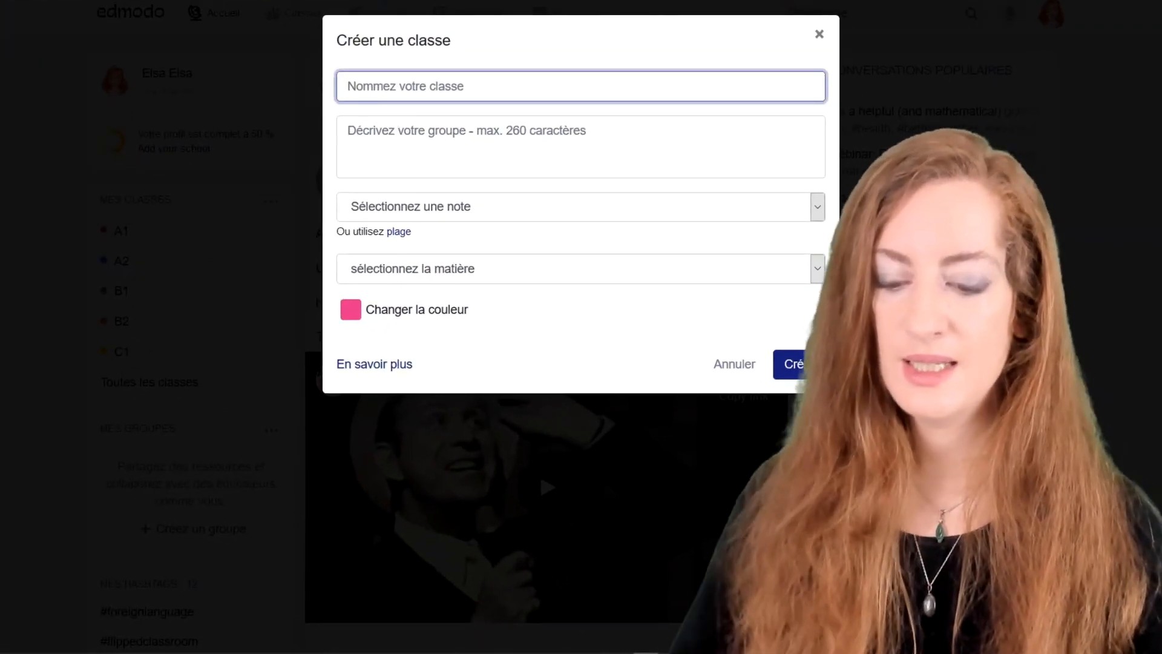
text(La me)
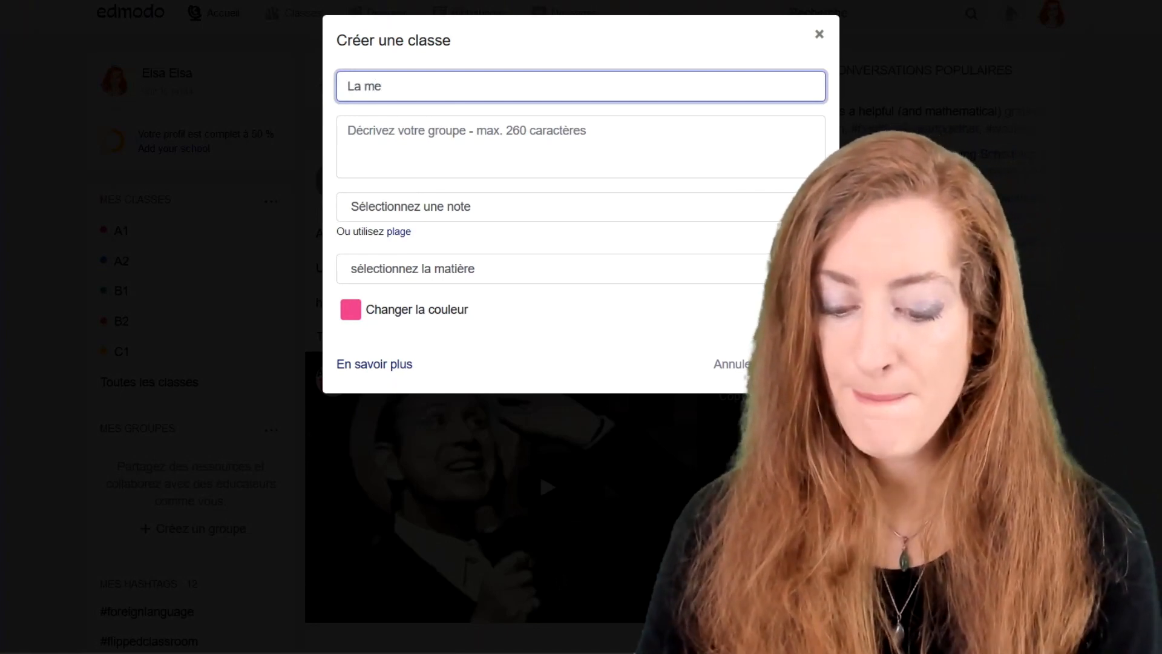
text(il)
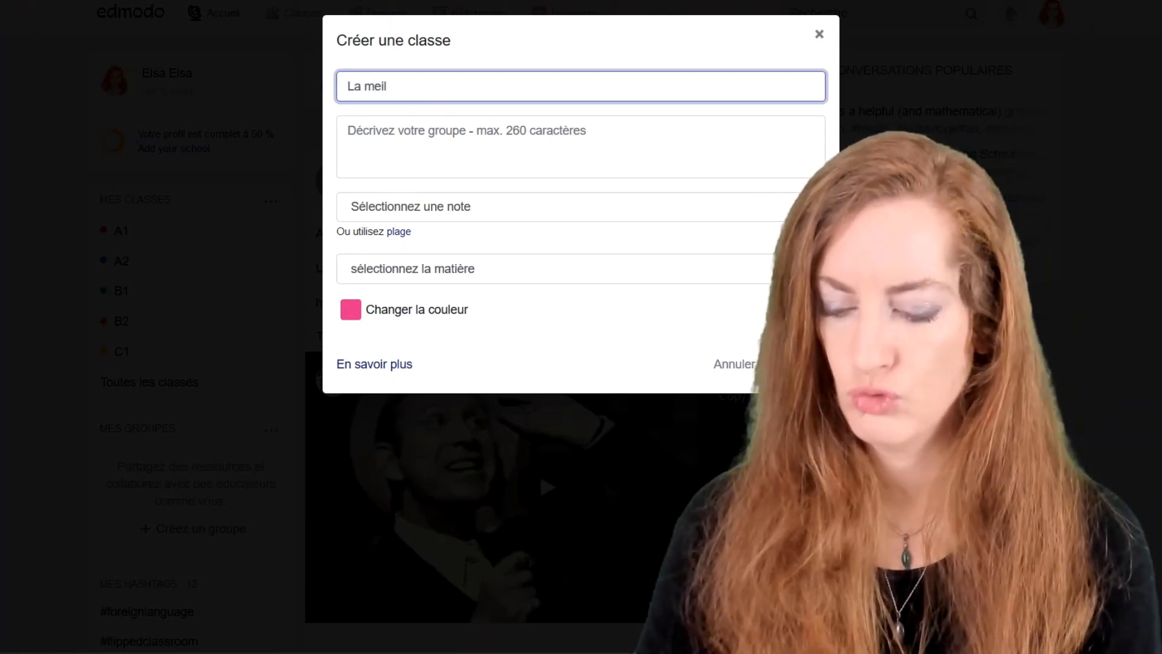
text(leure clas)
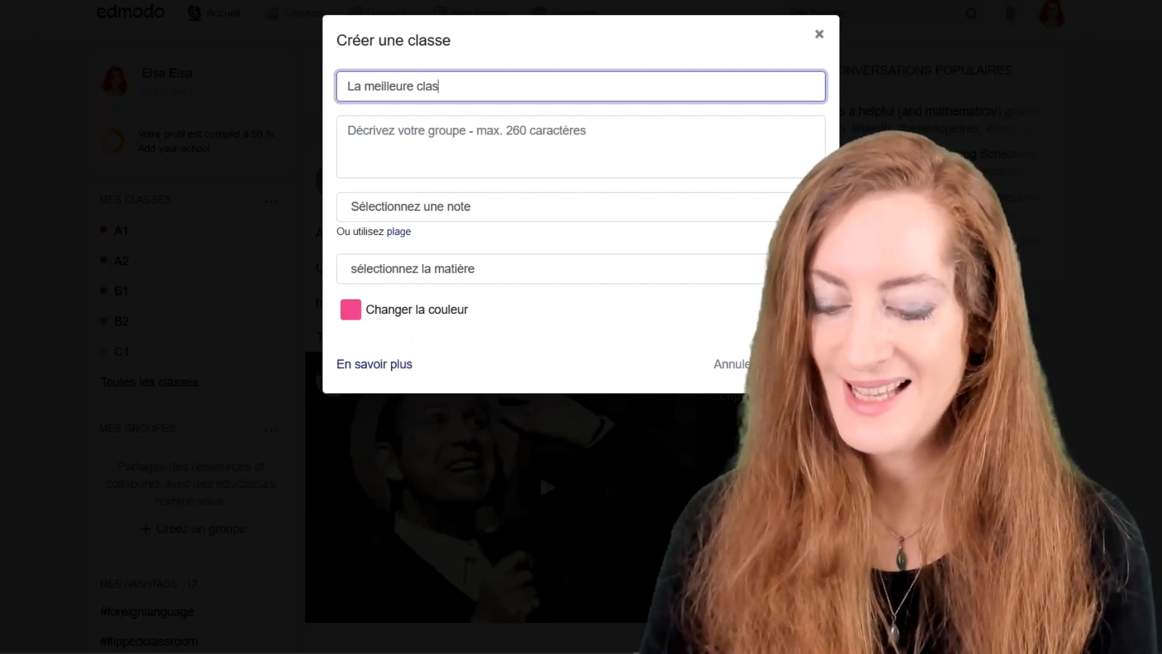
text(se du monde)
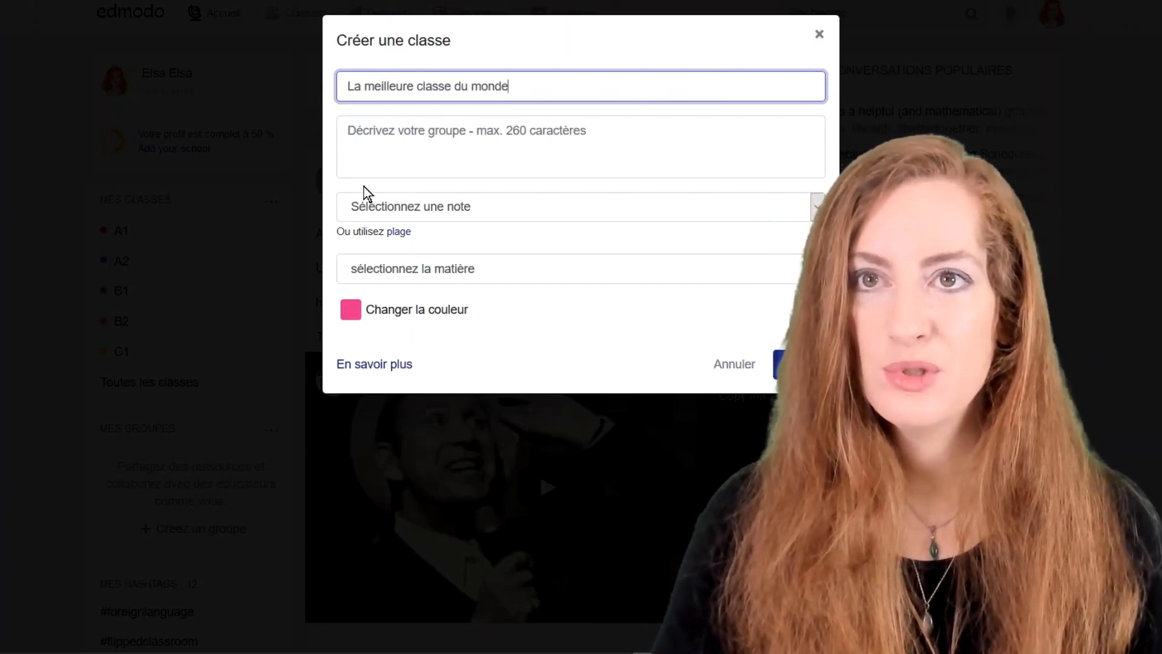
click(369, 213)
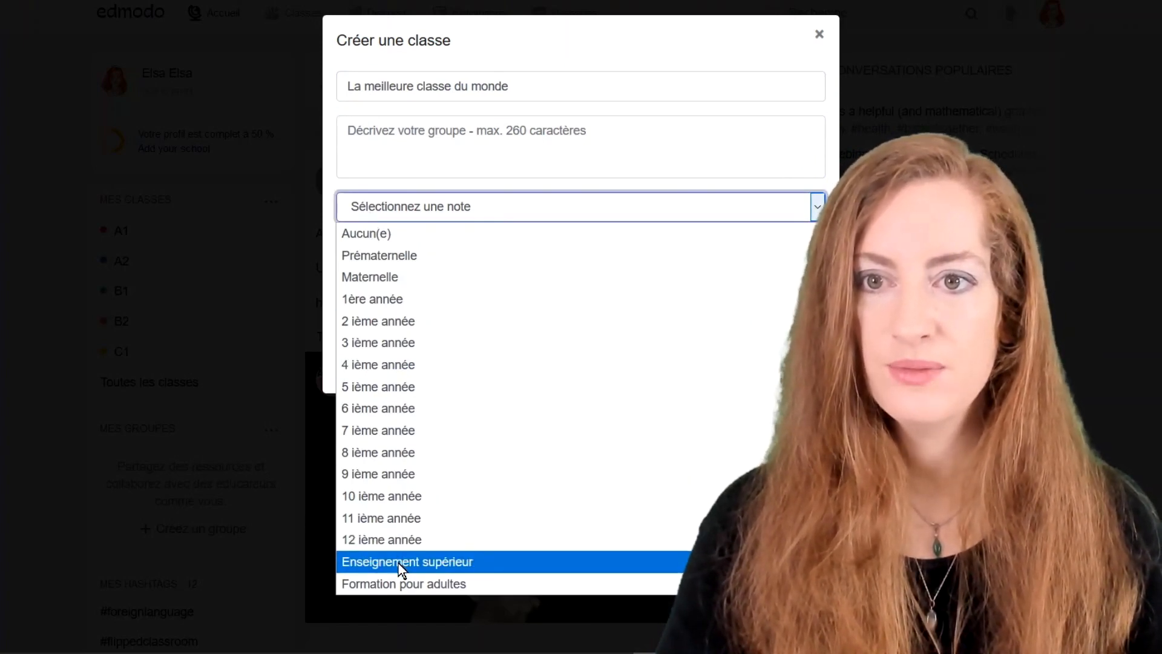
click(405, 586)
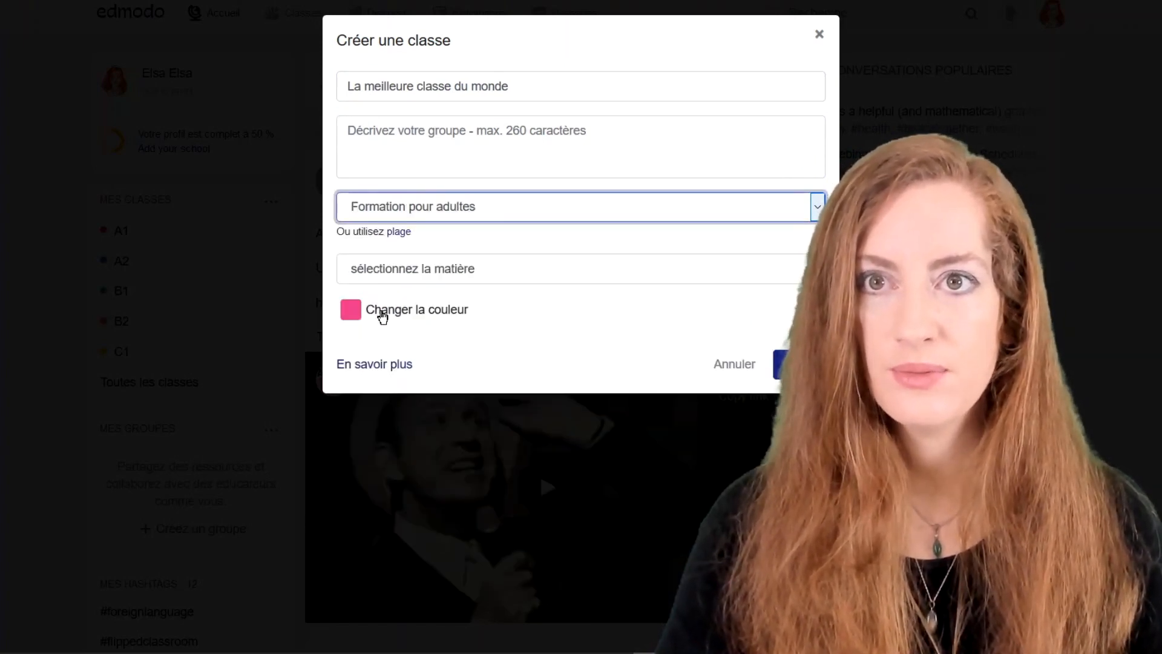
click(372, 273)
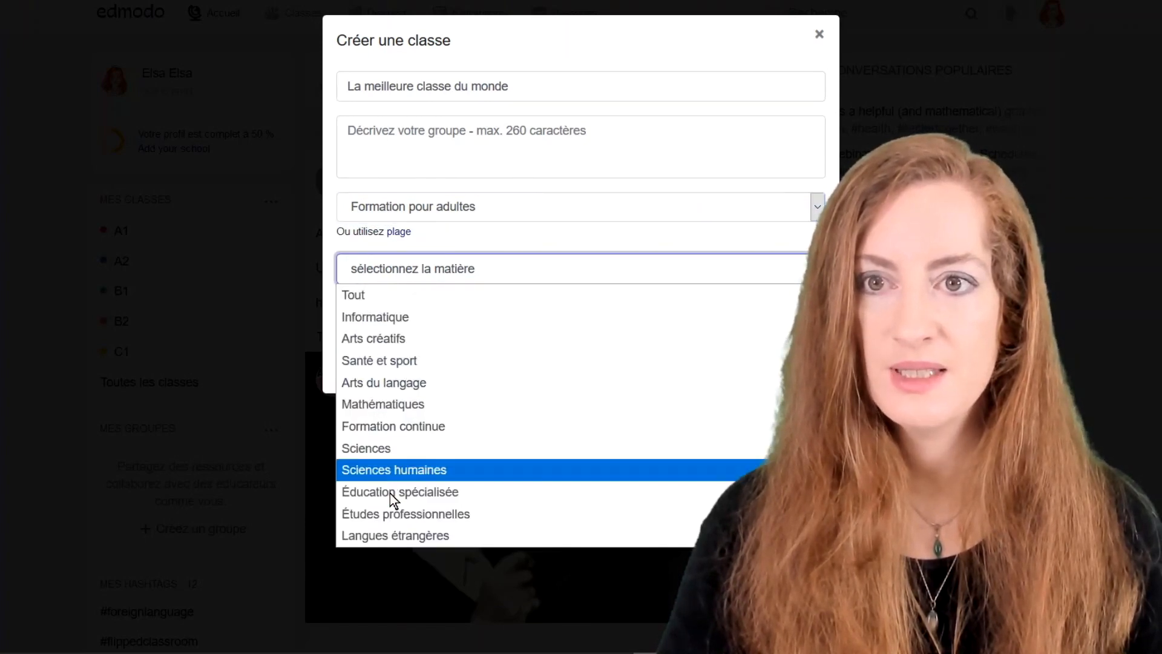
click(403, 539)
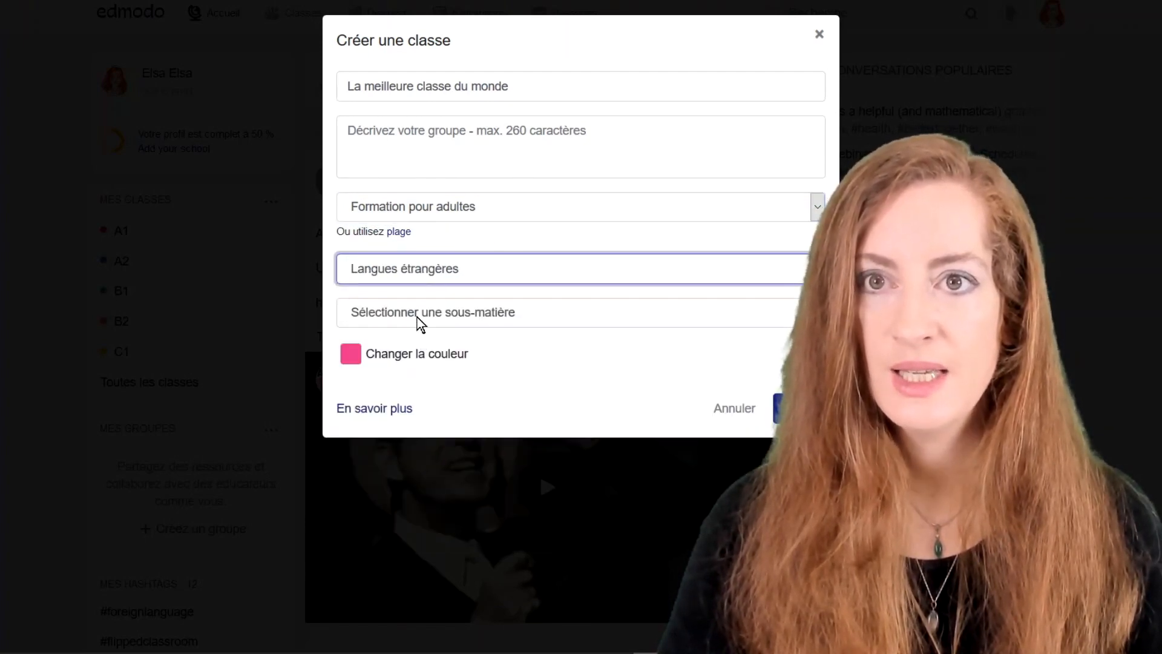
click(417, 315)
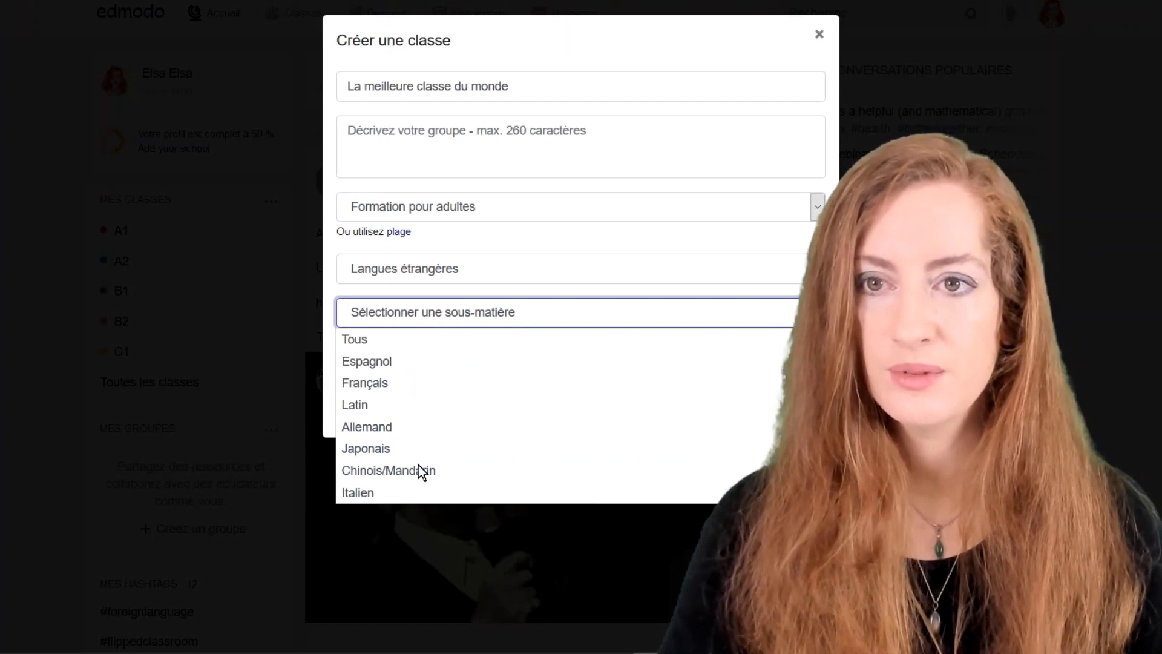
click(407, 381)
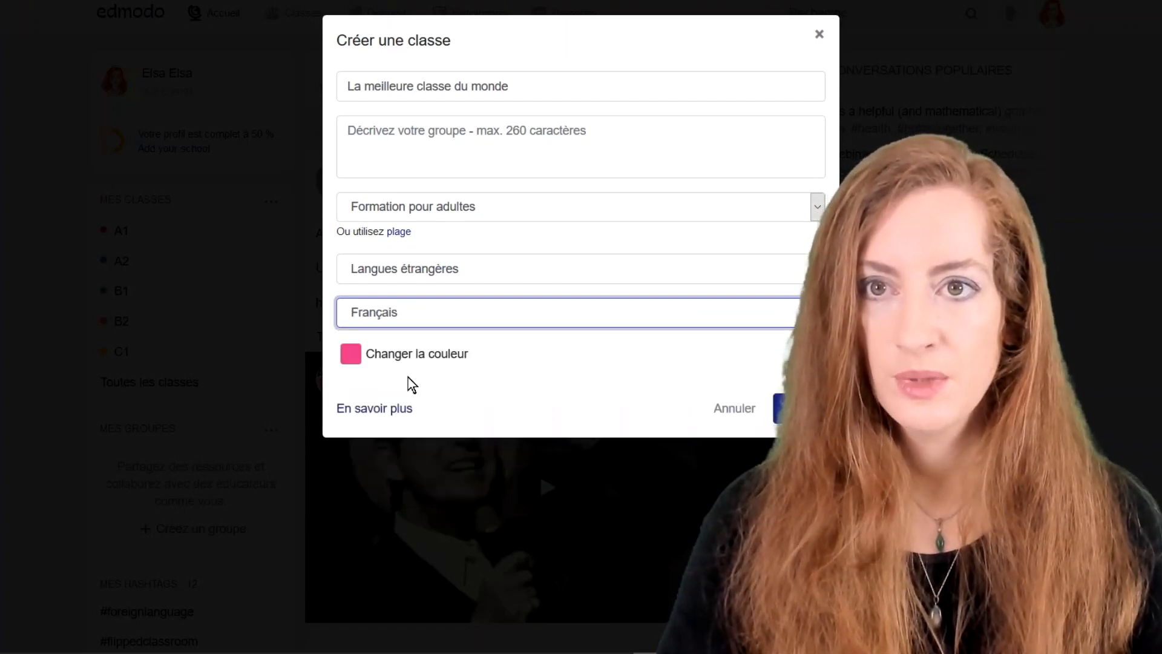
click(394, 361)
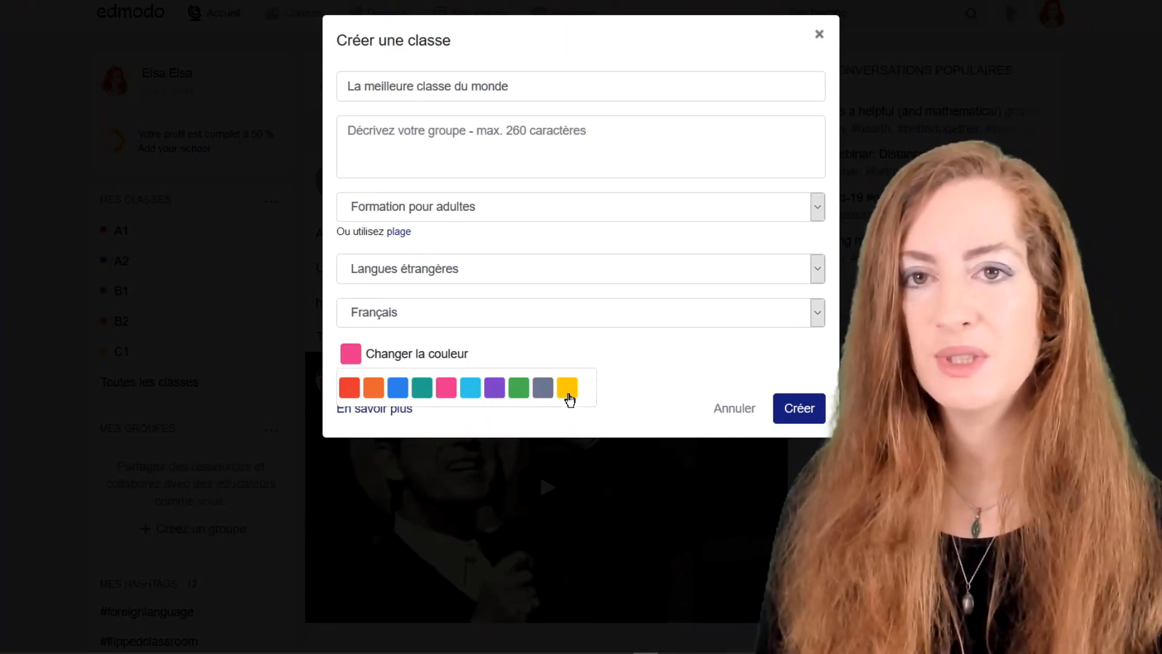
click(568, 395)
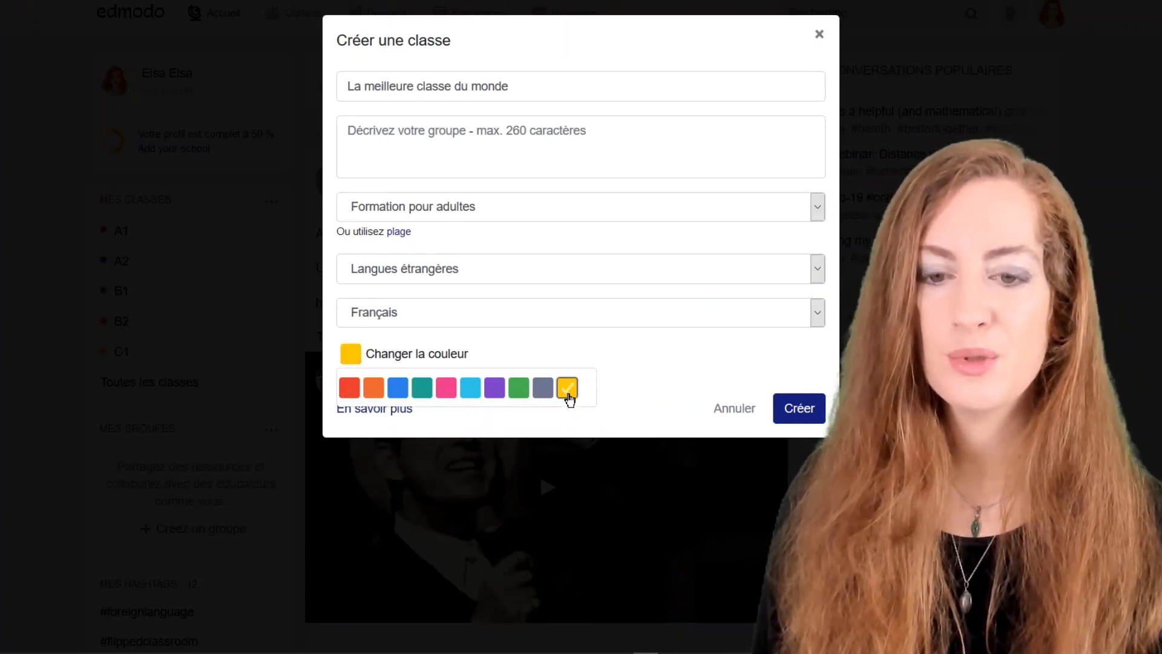
click(797, 408)
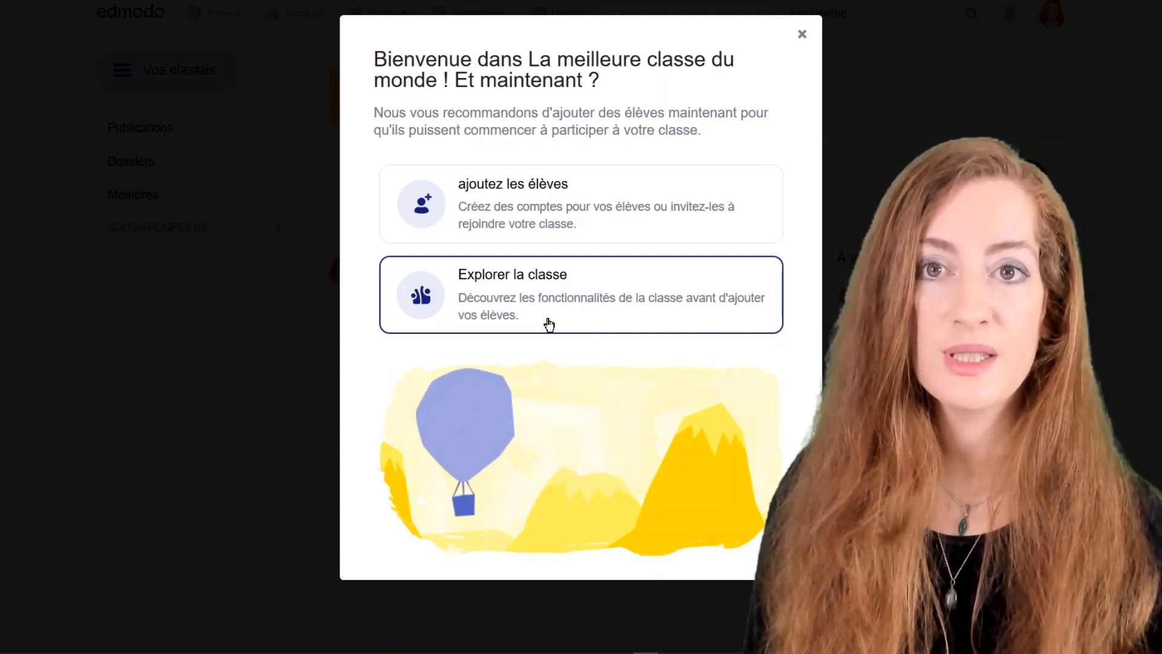
Enter the first student's first name, last name and e-mail, then submit to add them.
click(536, 201)
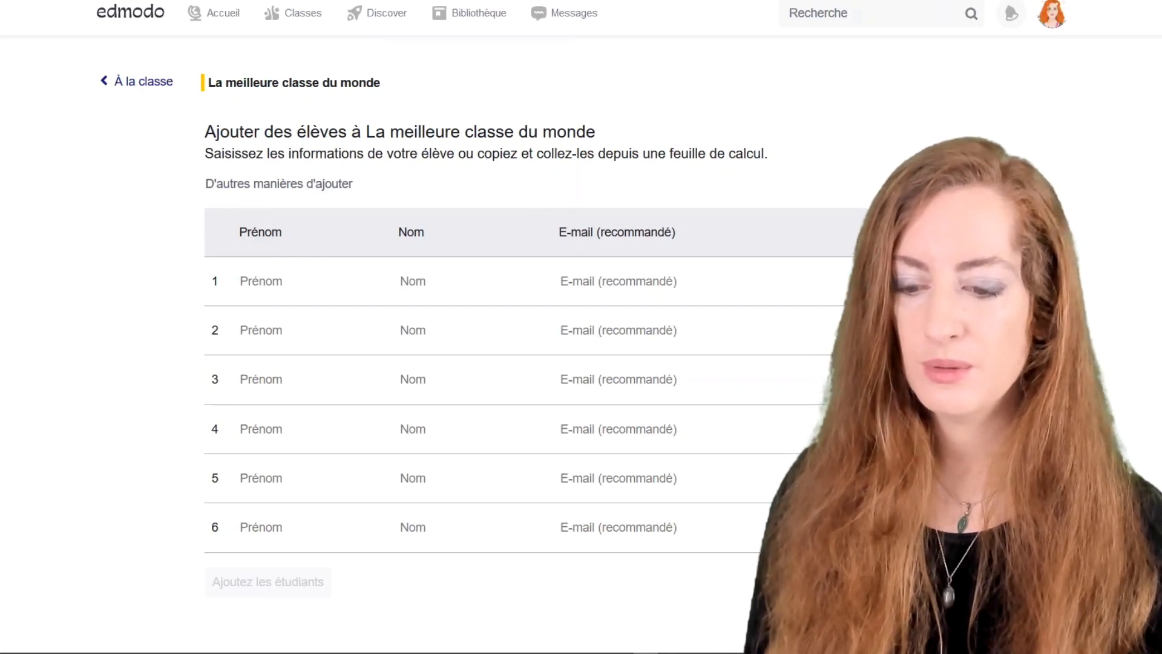
click(312, 281)
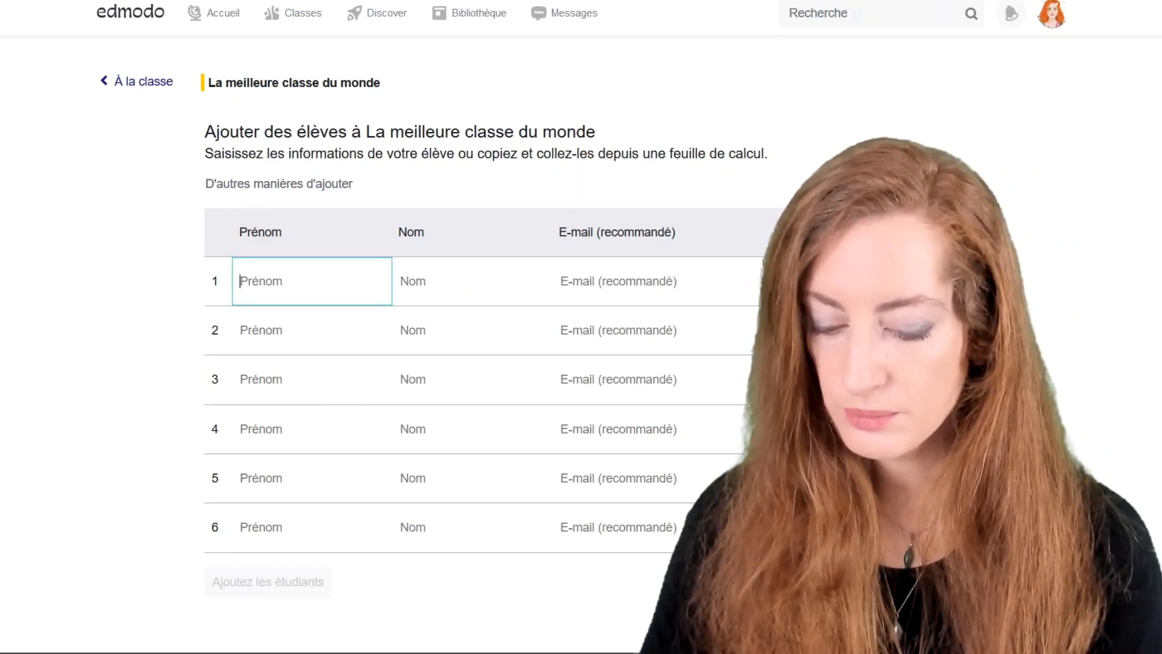
text(John)
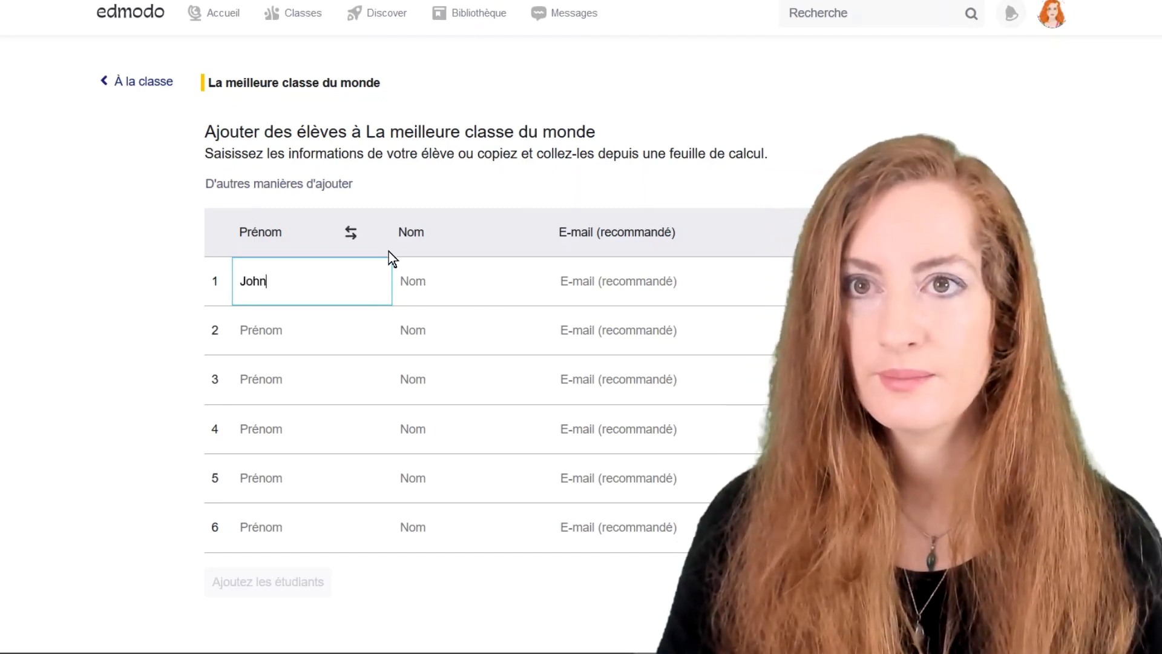
key(Tab)
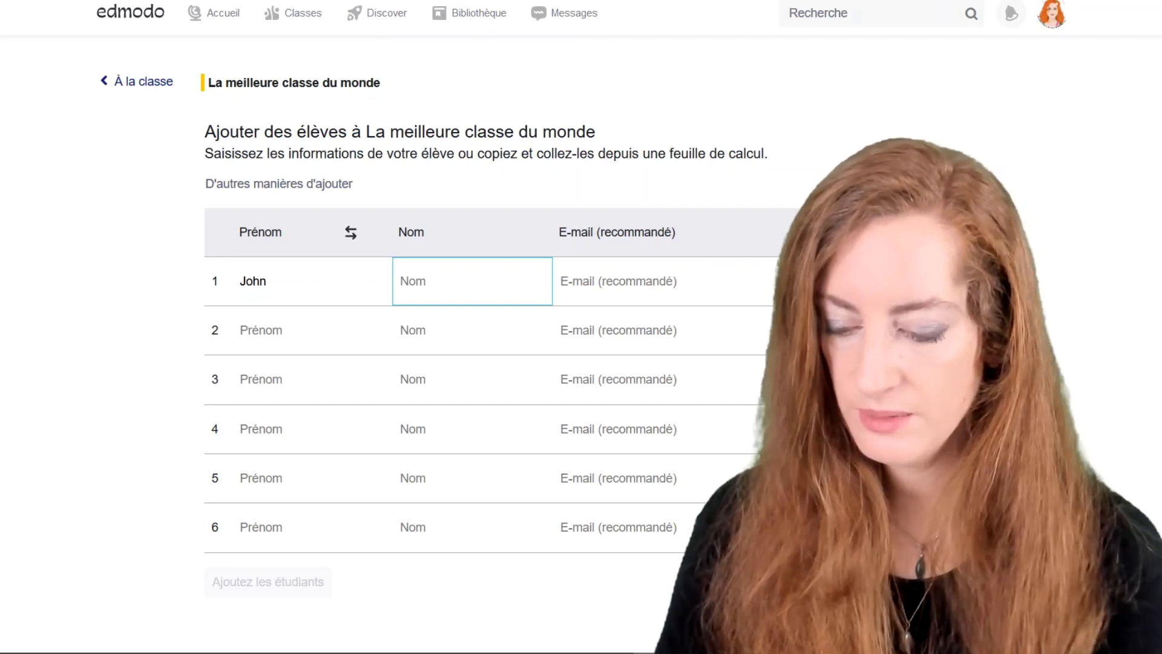
text(Do)
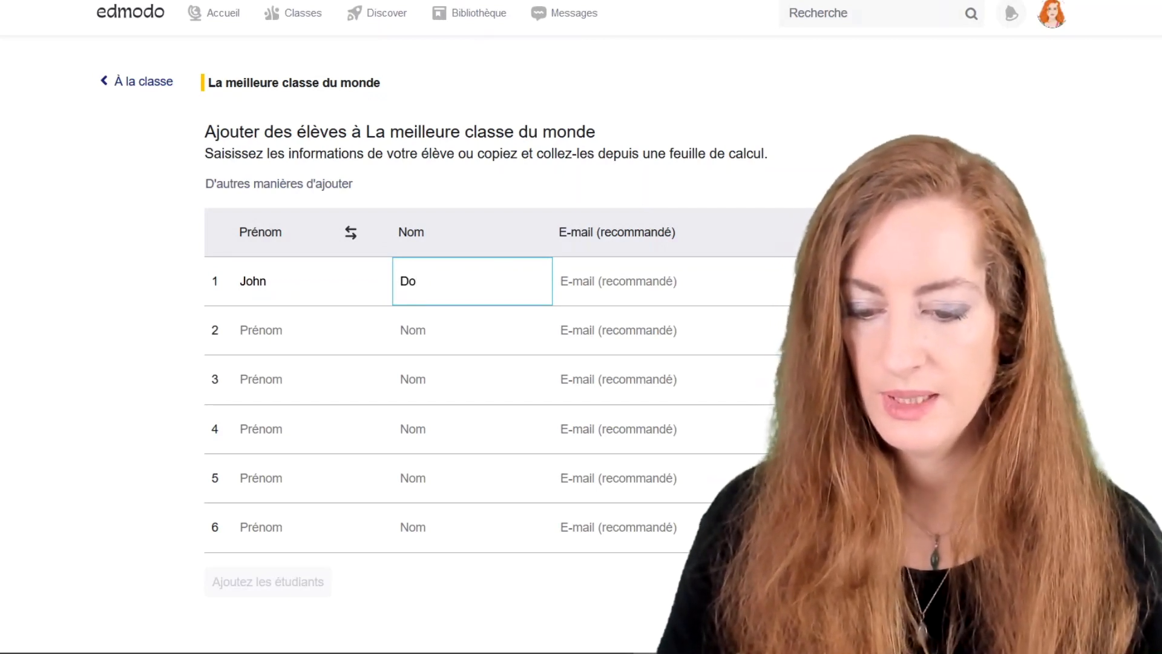
key(Tab)
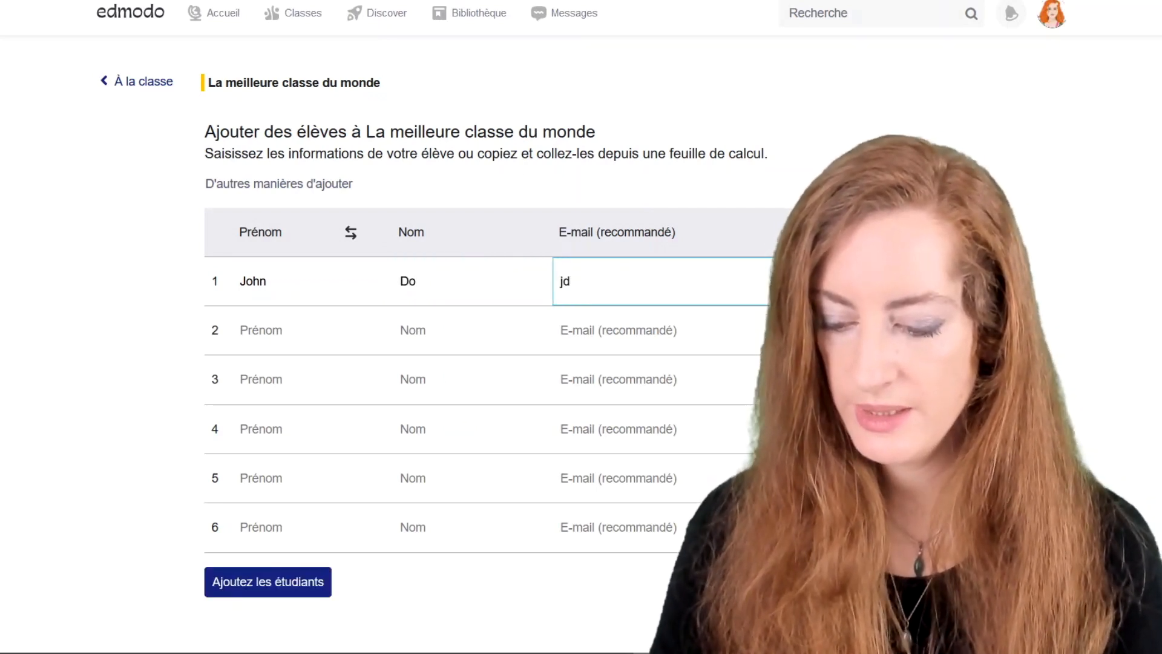
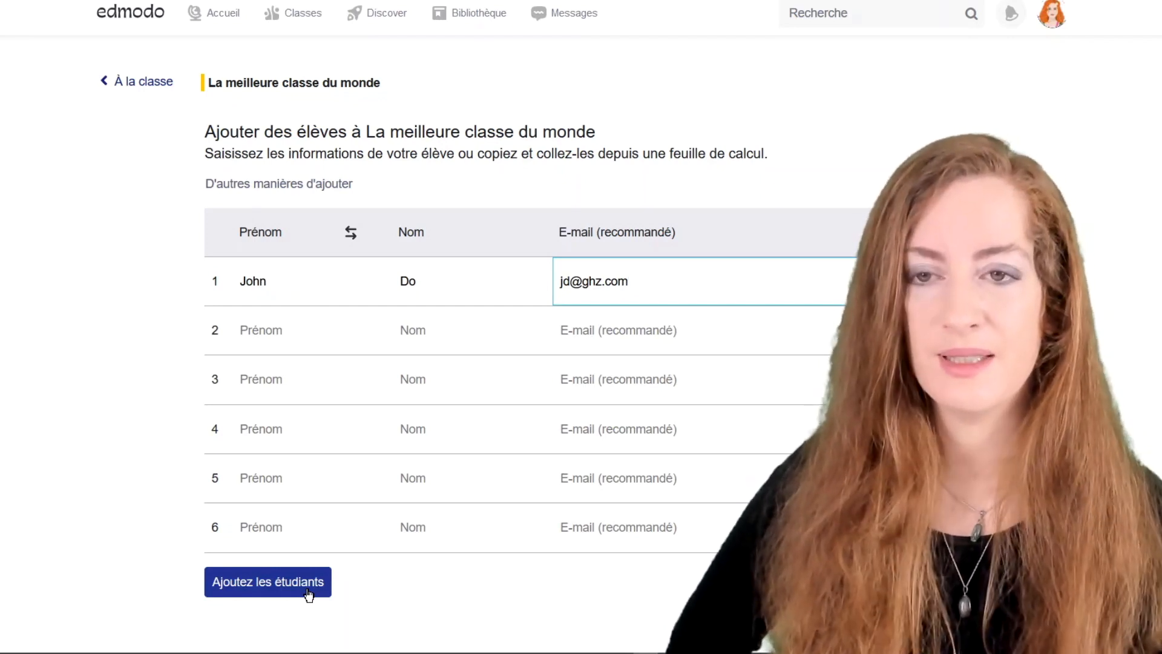
click(309, 593)
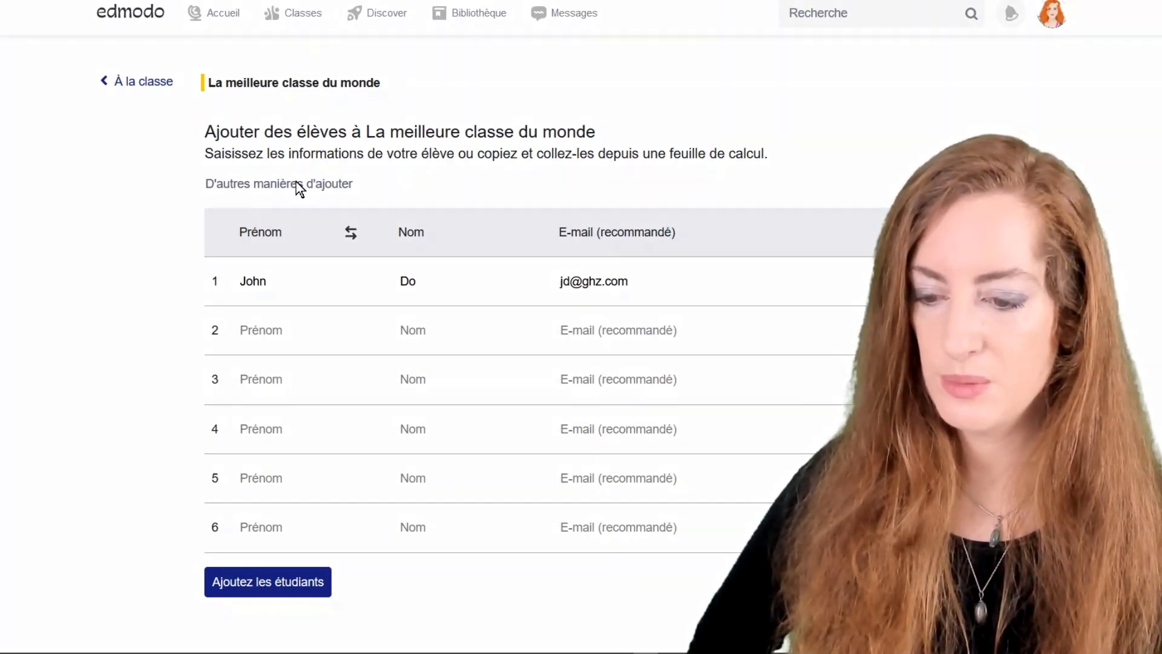
Show the other ways to add students and copy the class share link.
click(297, 185)
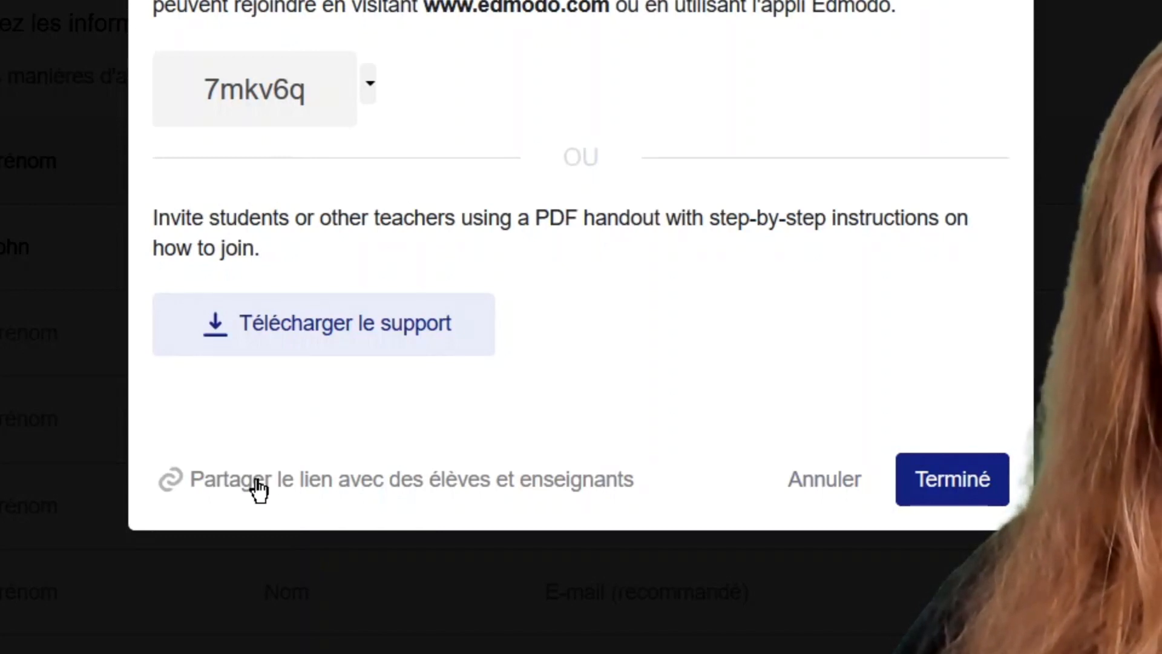
click(453, 487)
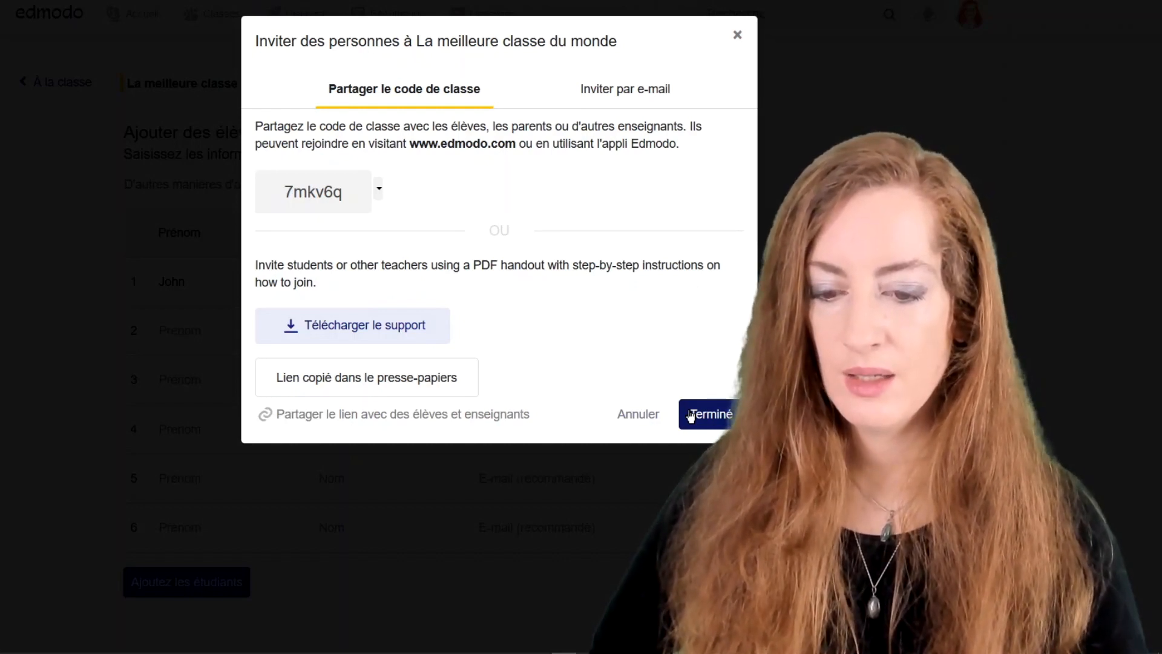
Check the e-mail invite tab, return to the class code, then close the invitation window.
click(629, 96)
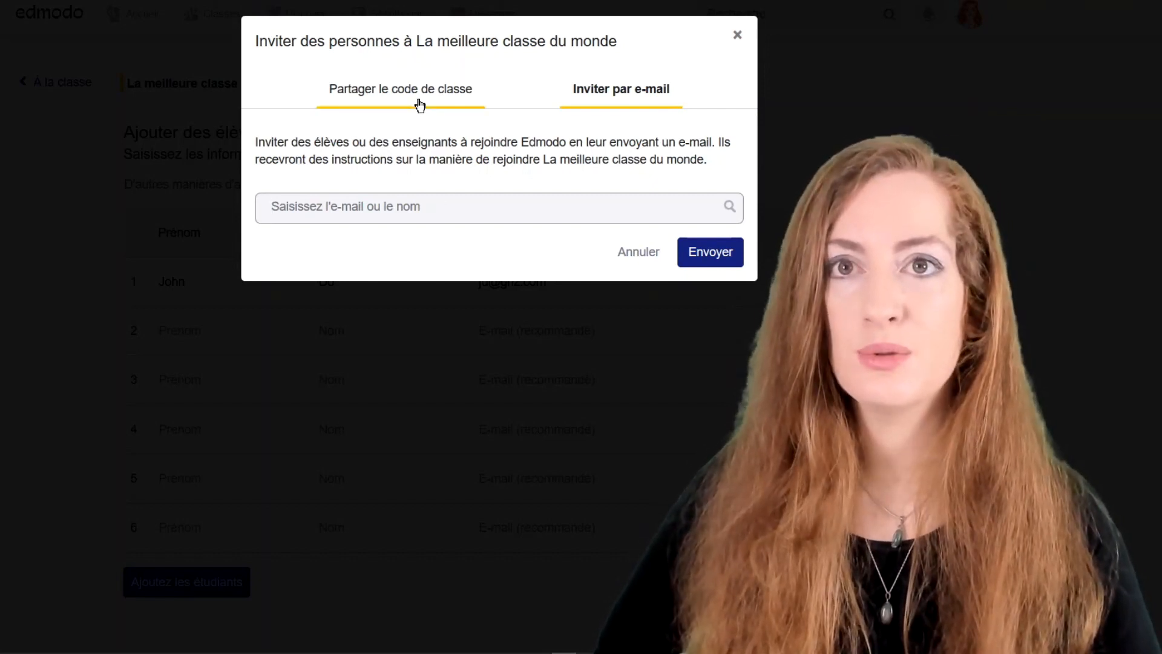
click(420, 106)
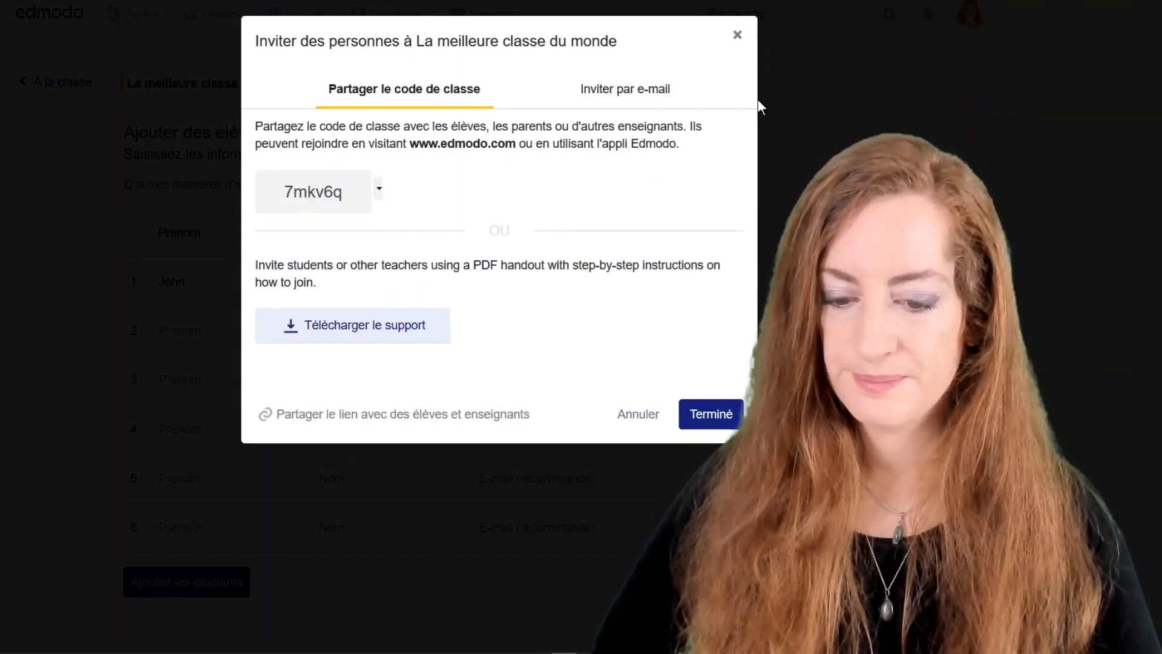
click(737, 34)
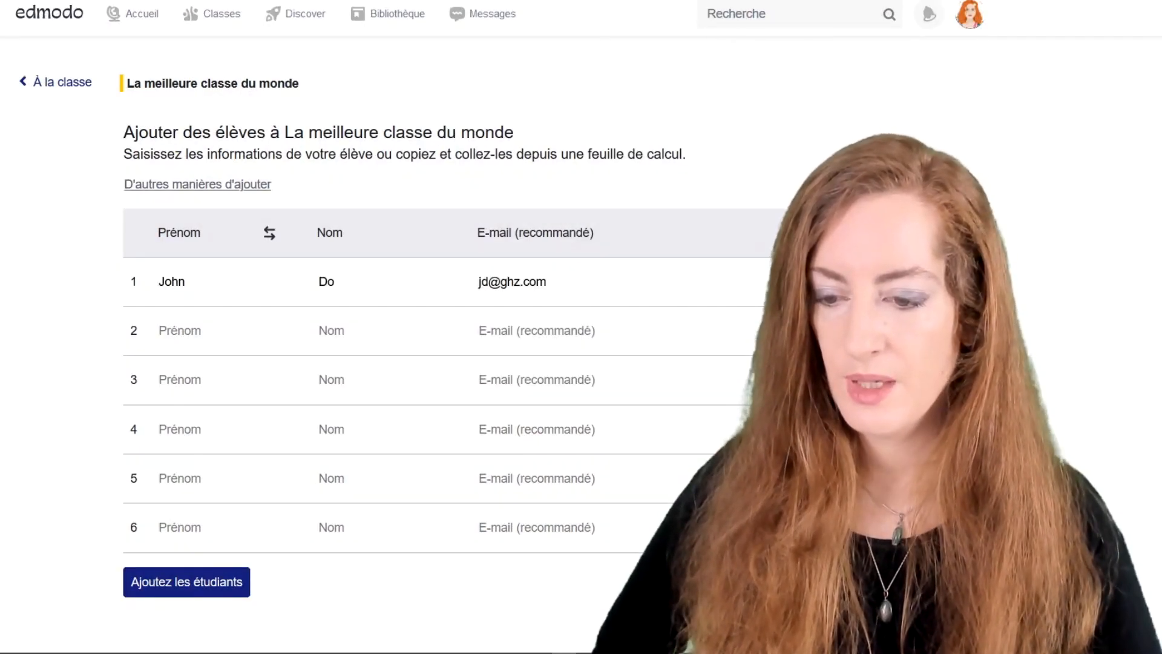
Go back to the class page via the À la classe link.
click(62, 82)
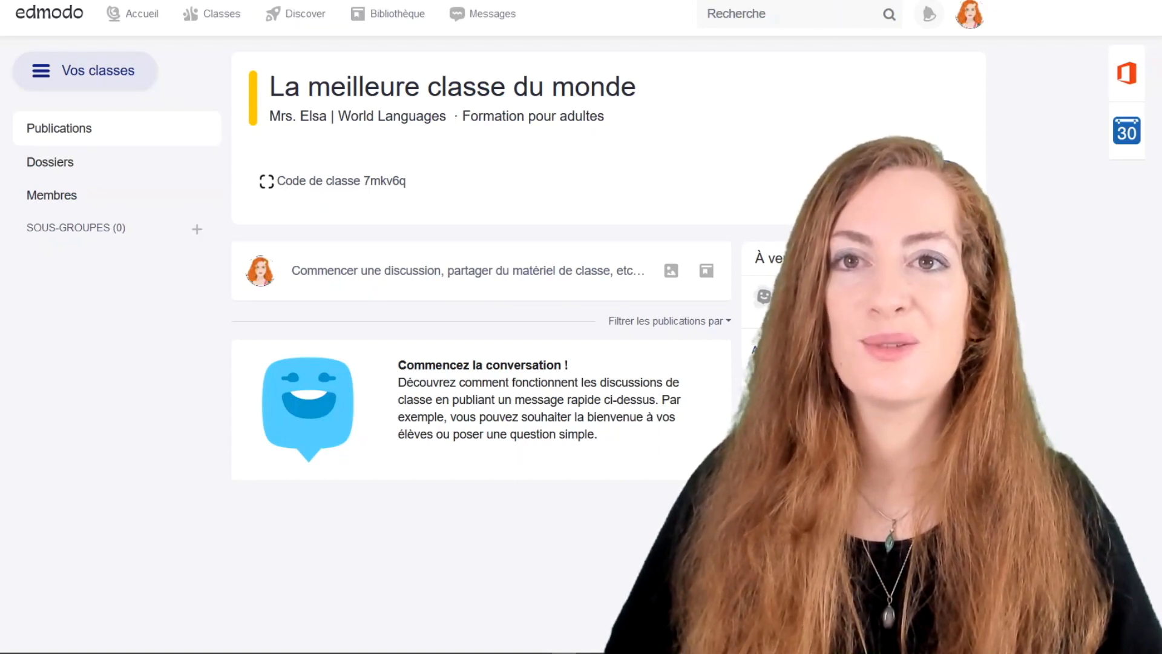
Start a class discussion, adding then removing B1 so only this class receives it.
click(370, 276)
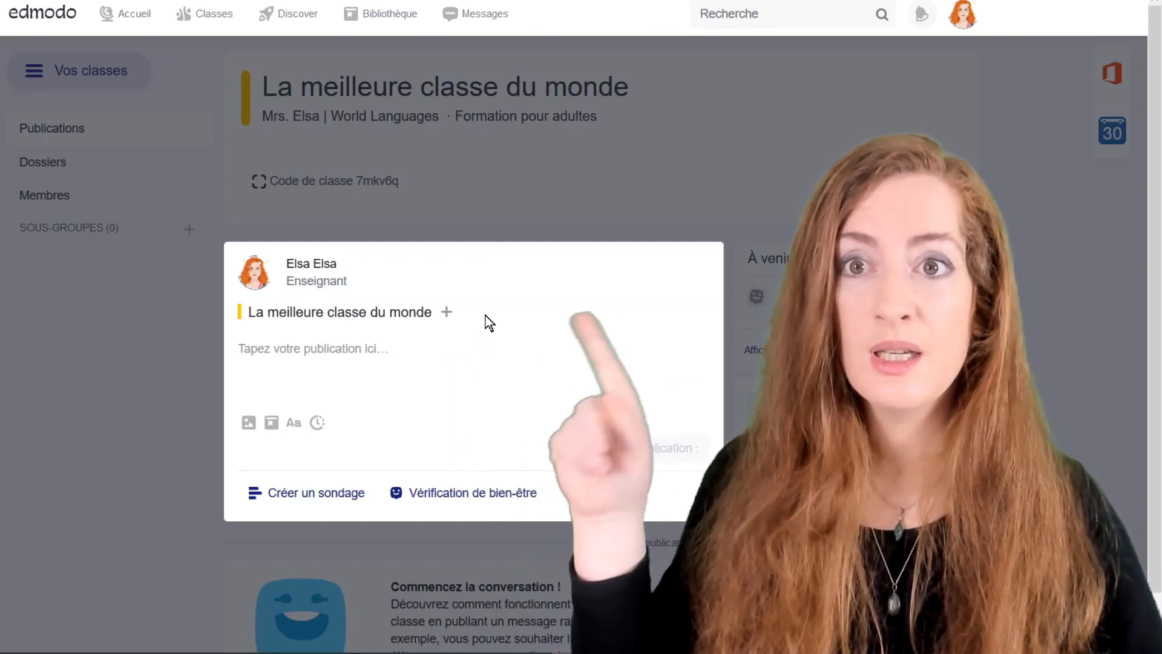
click(448, 312)
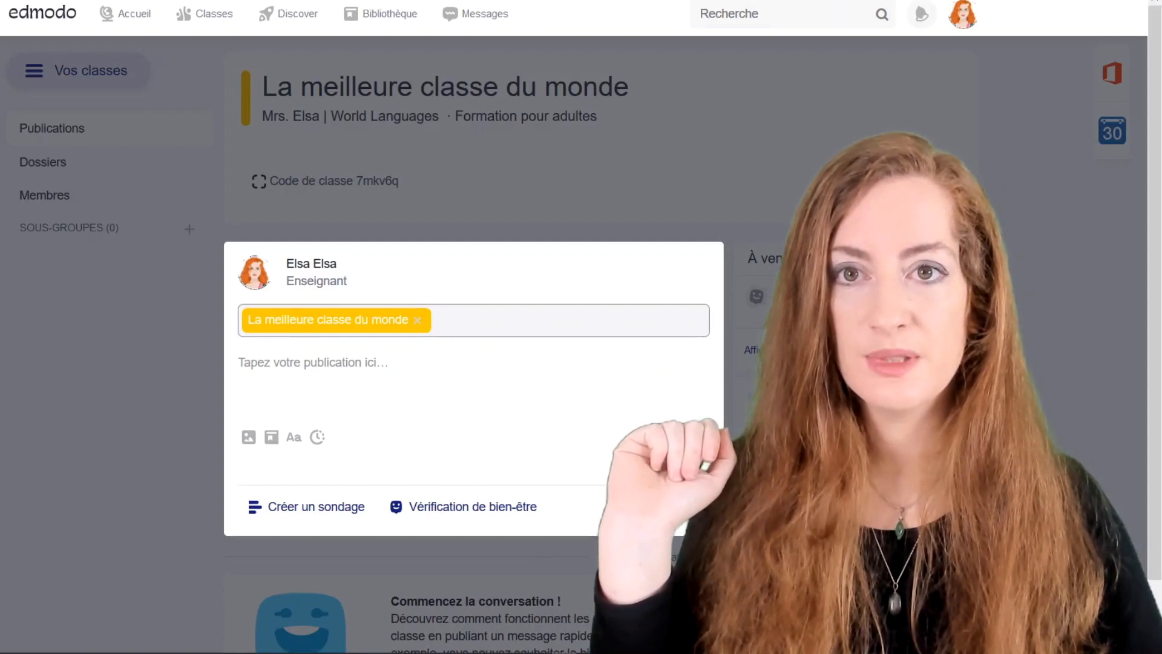
click(447, 318)
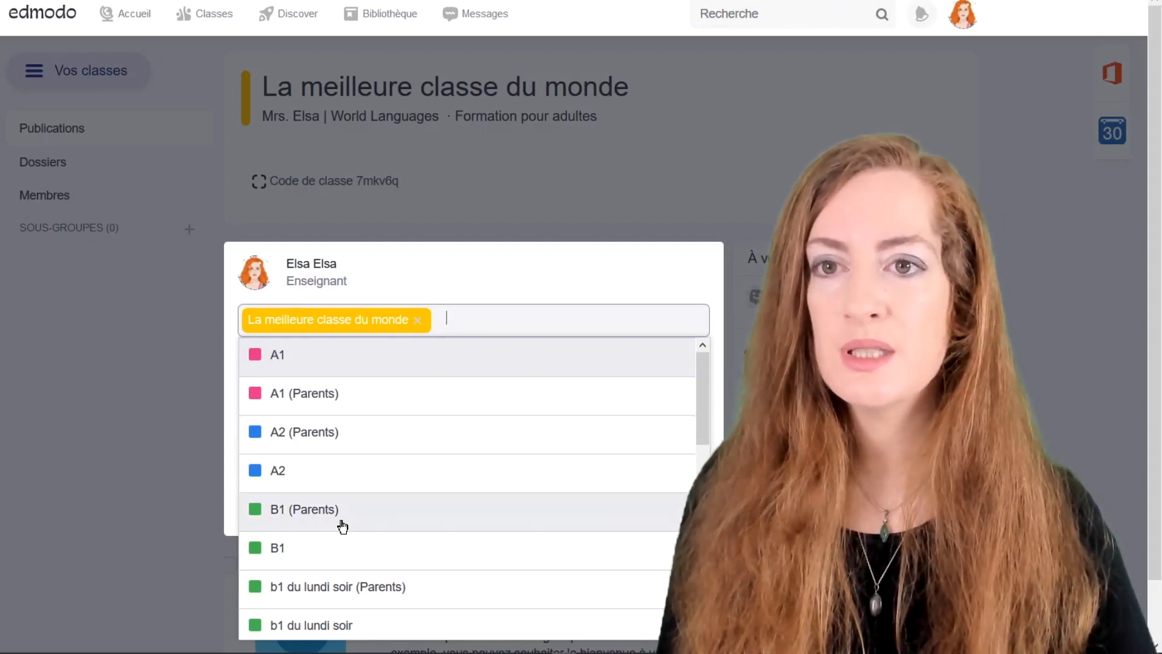
click(327, 564)
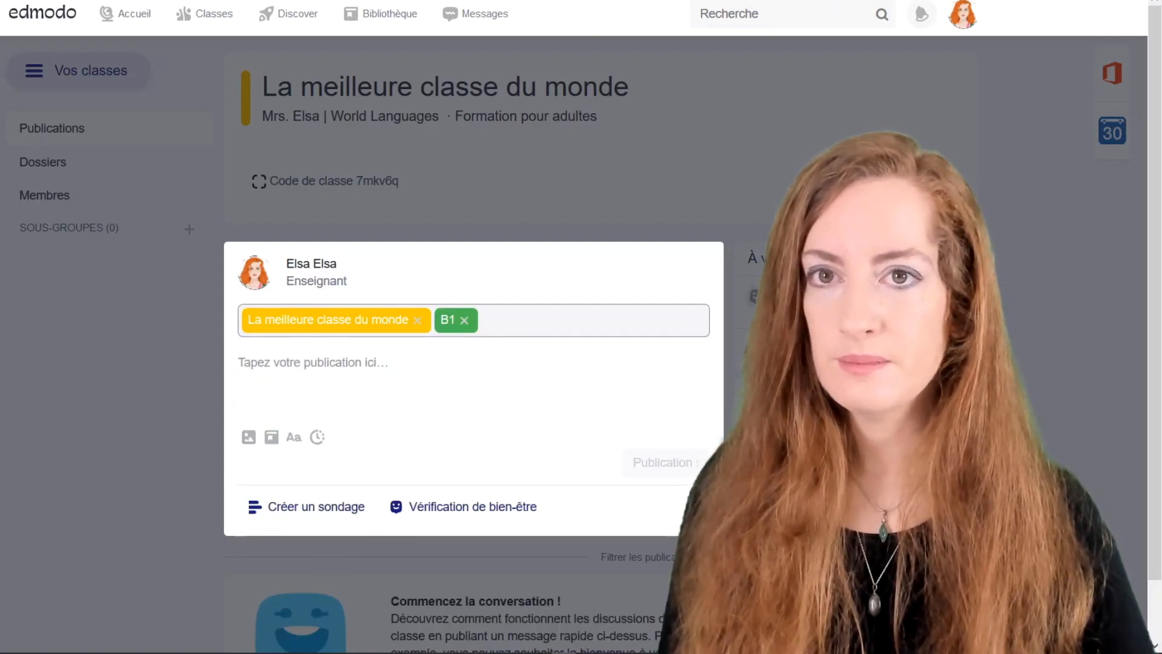
click(465, 320)
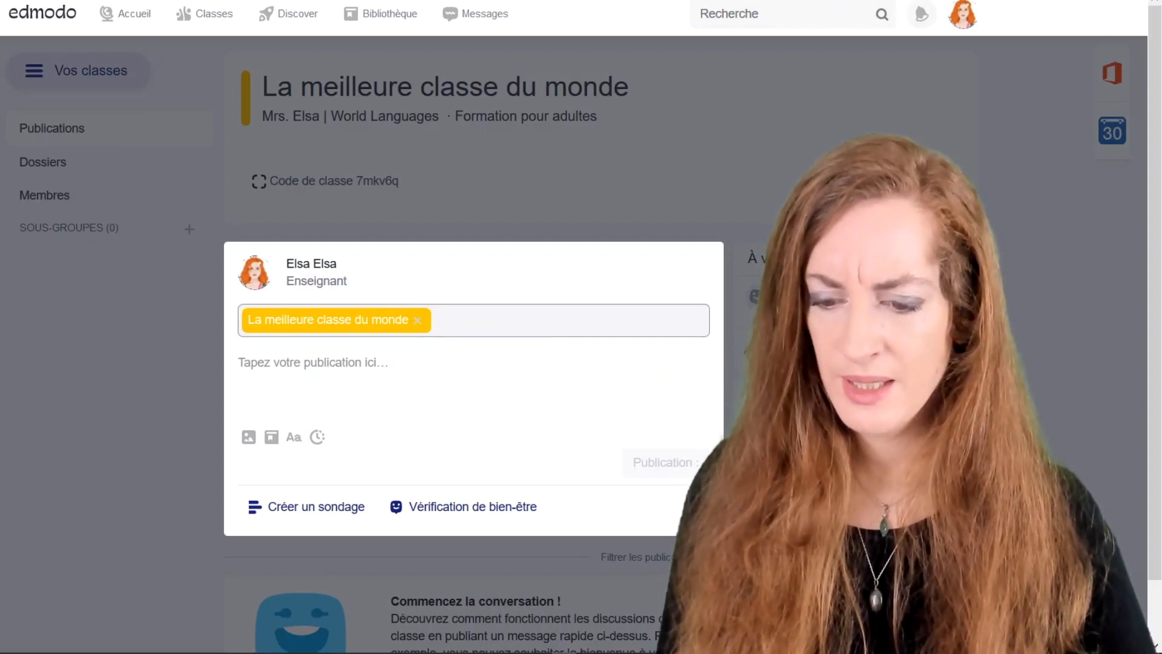
click(387, 364)
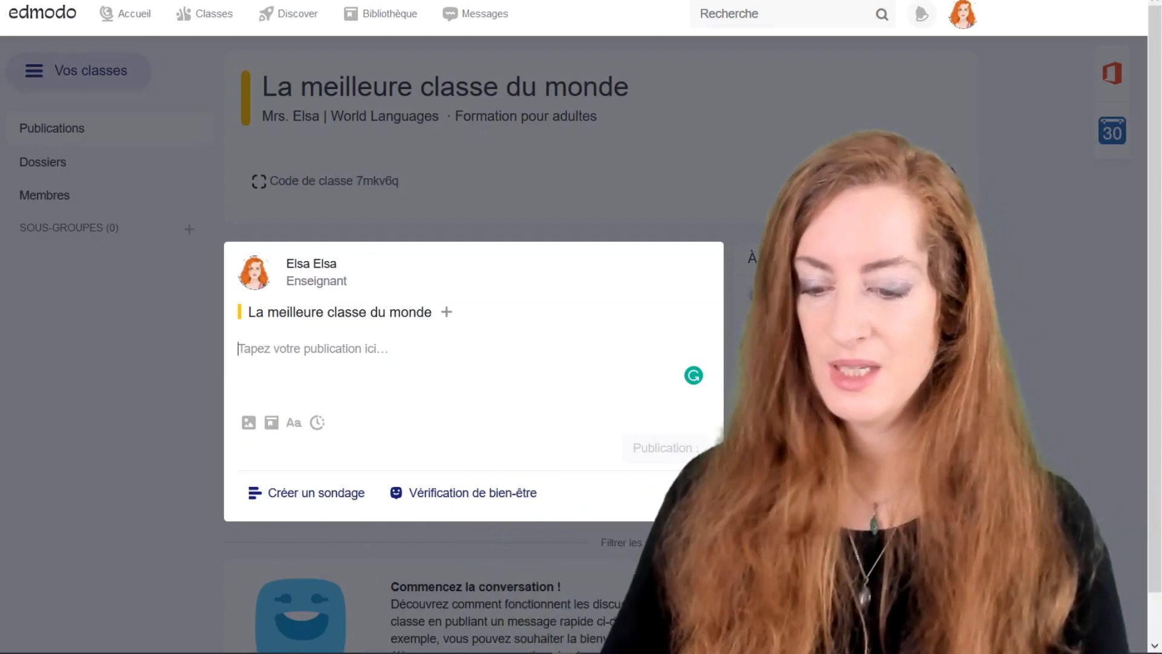
Type 'Bonjour,' and, on a new line, 'N'oubliez pas de réviser le test de mardi prochain!'.
text(Bonjour,)
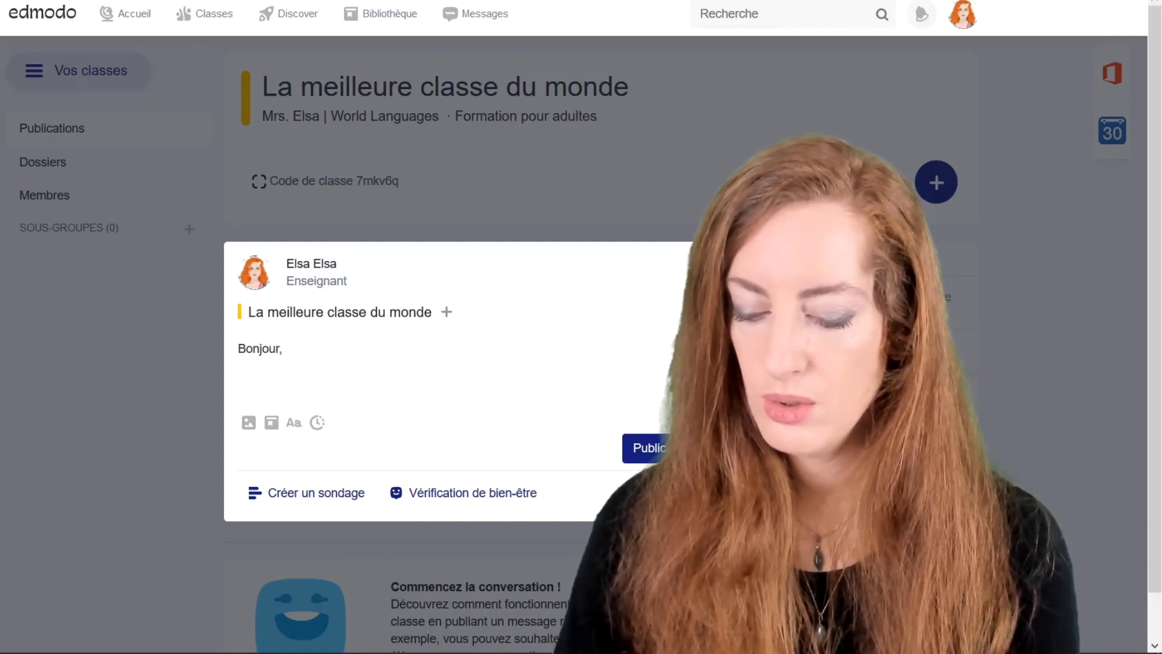
key(Return)
text(N'oubl)
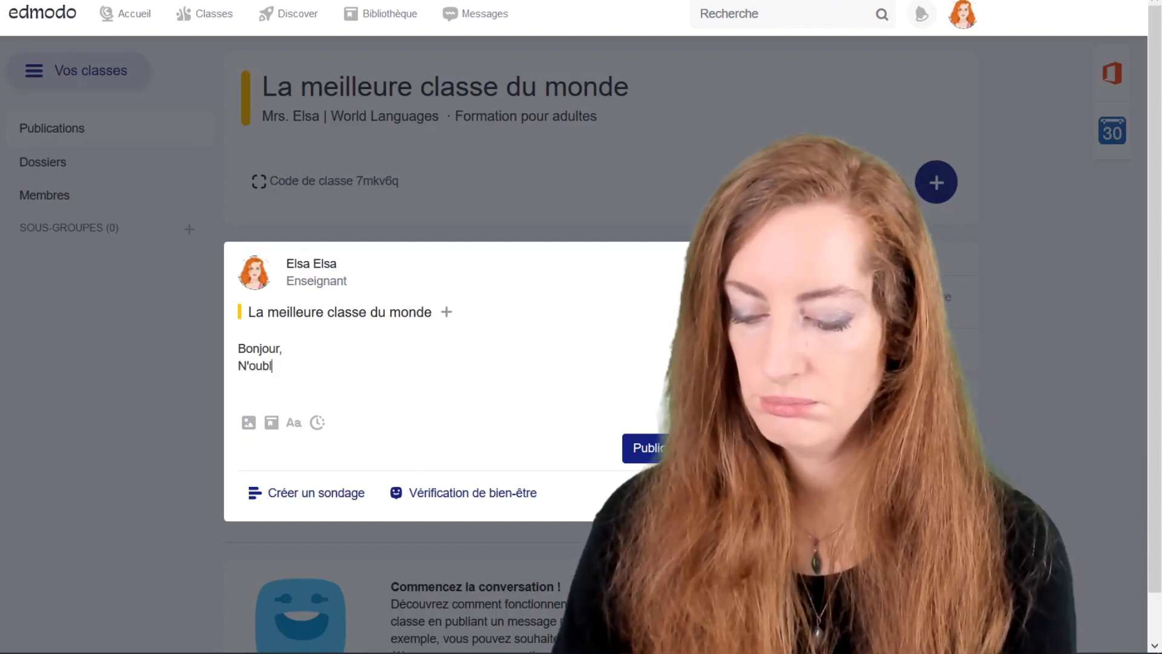
text(iez pas de réviser)
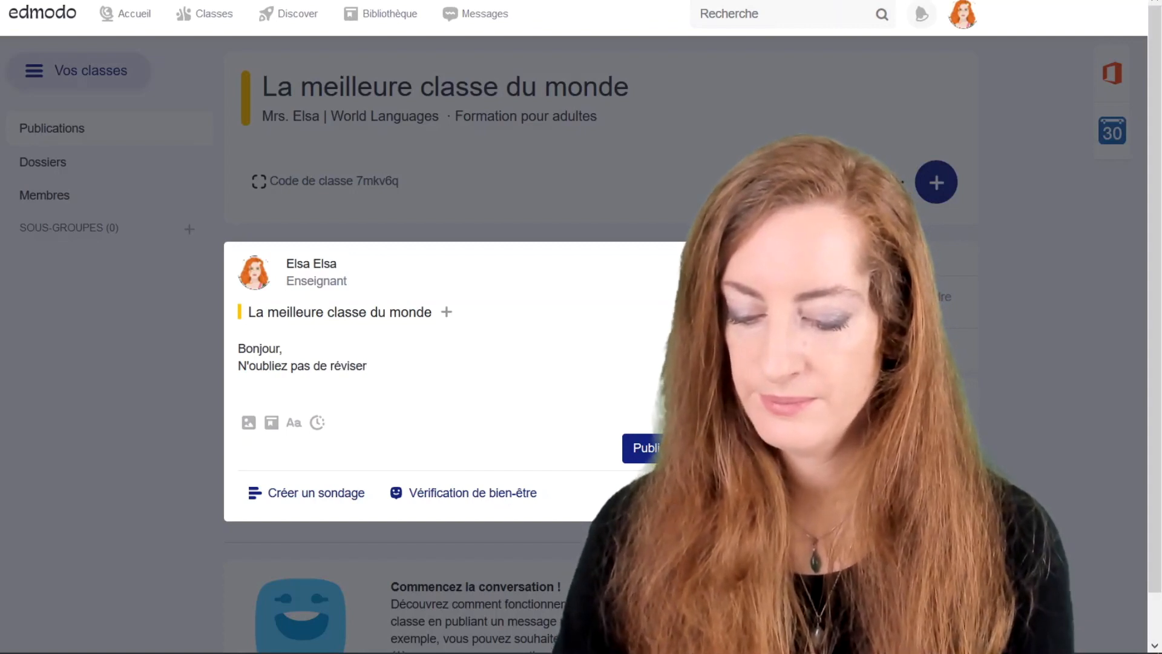
text( le test de mardi pro)
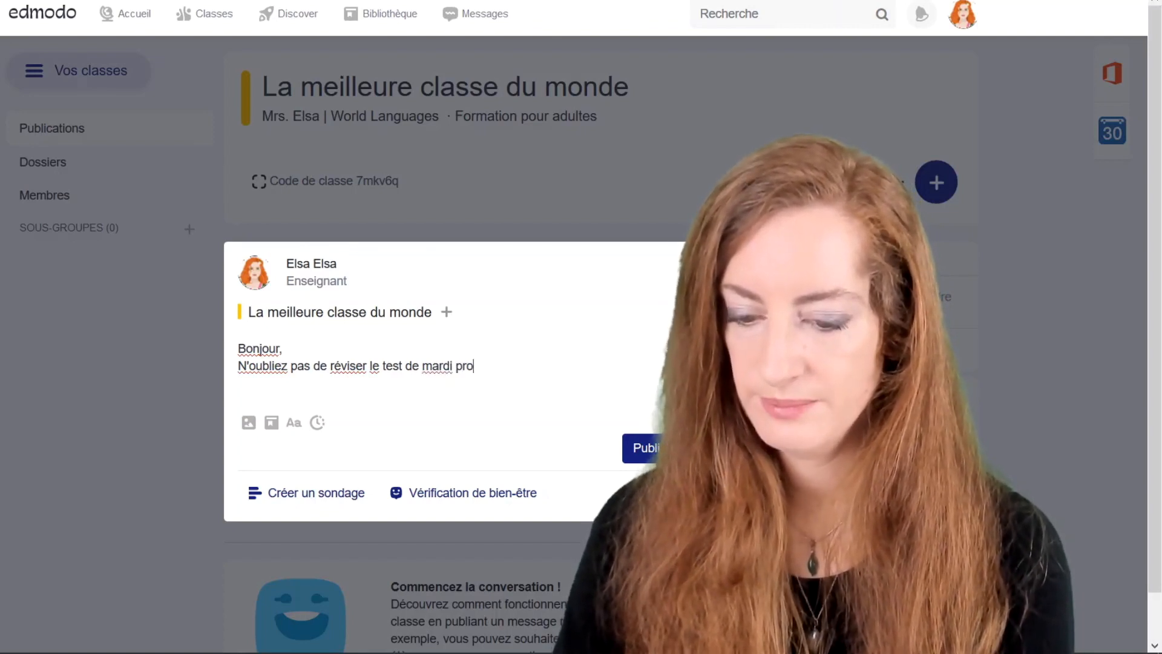
text(chain)
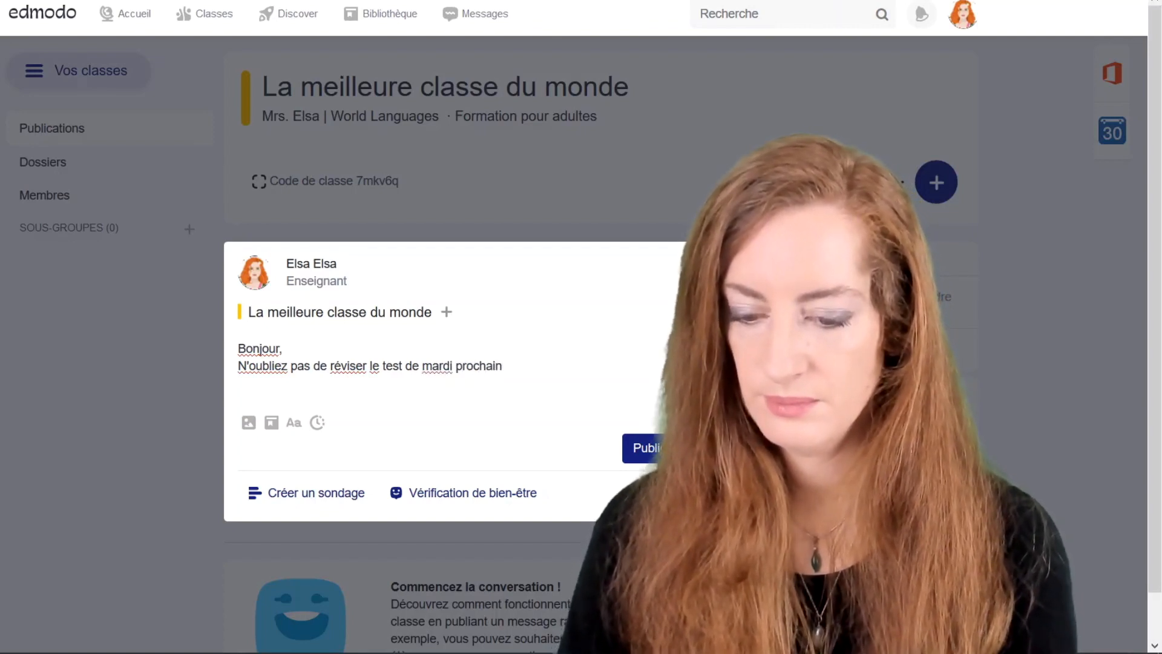
text(!)
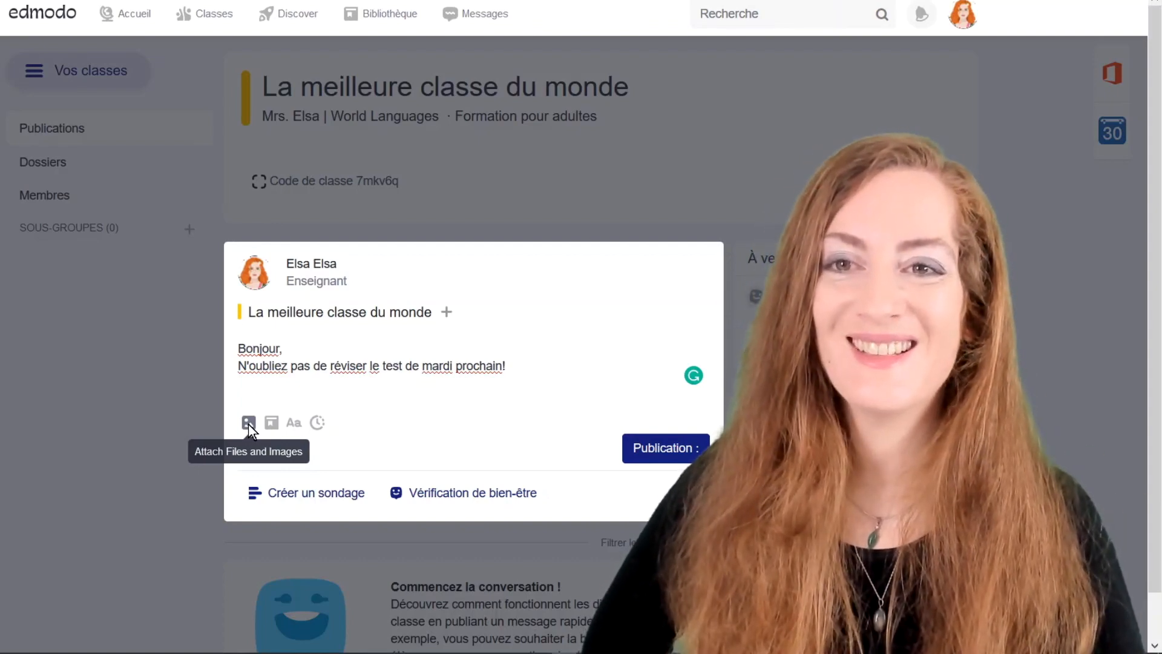
Attach Completez_cette_lettre_avec_les_pronoms_complements_corrects.doc to the reminder post.
click(249, 423)
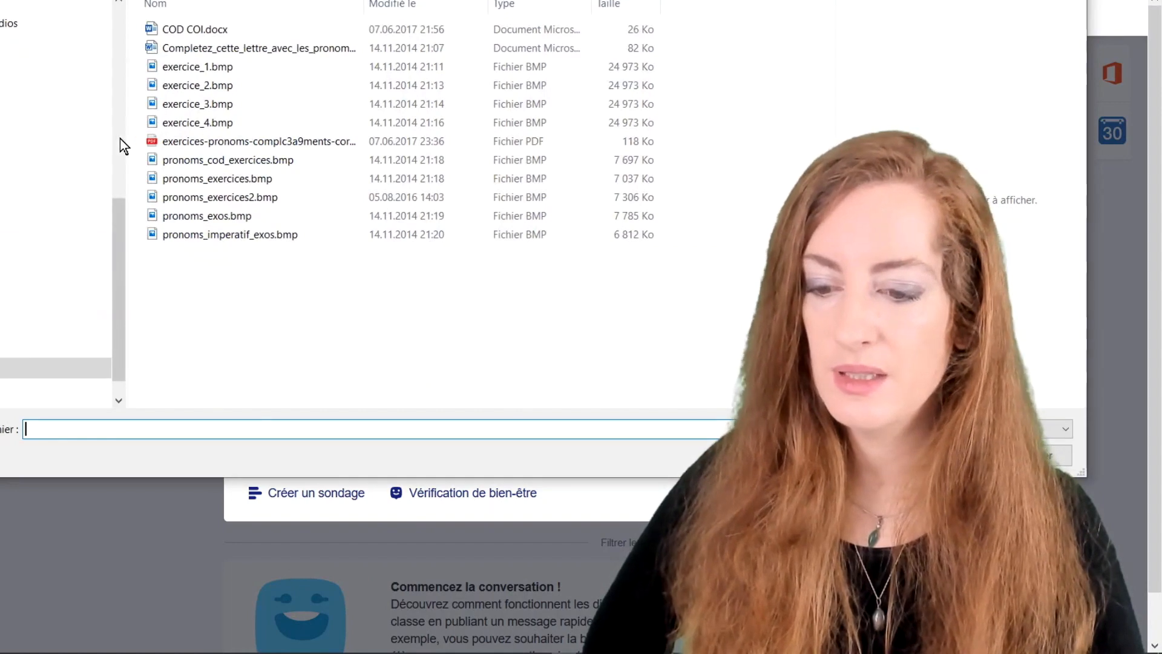
double_click(190, 51)
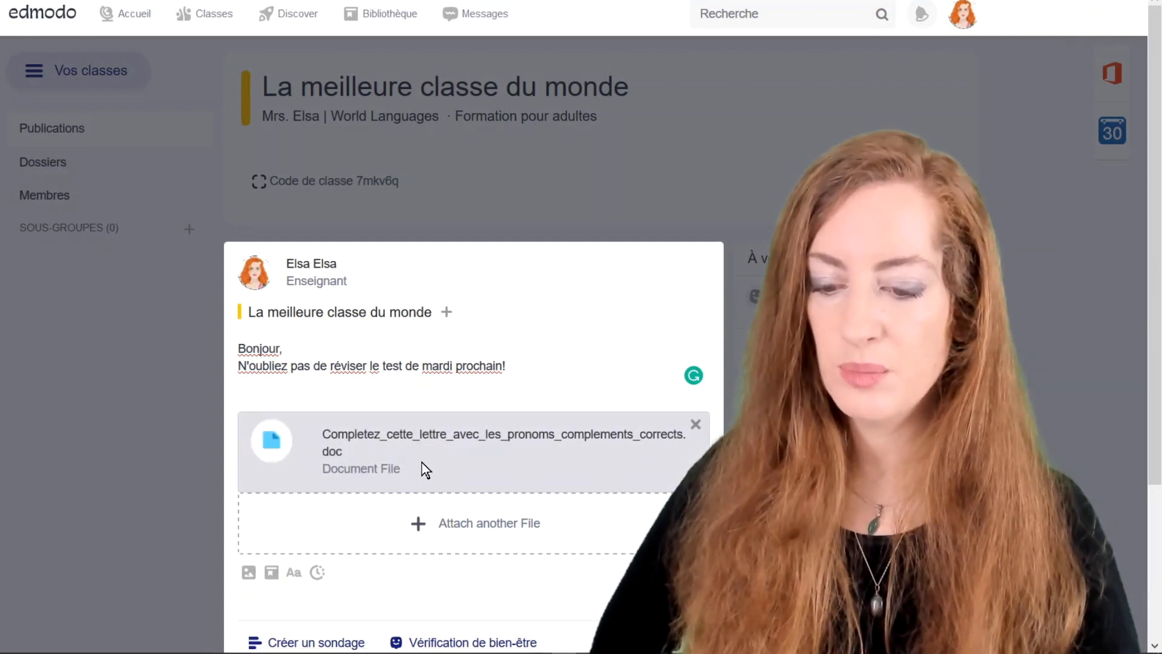
scroll(559, 446, down, 3)
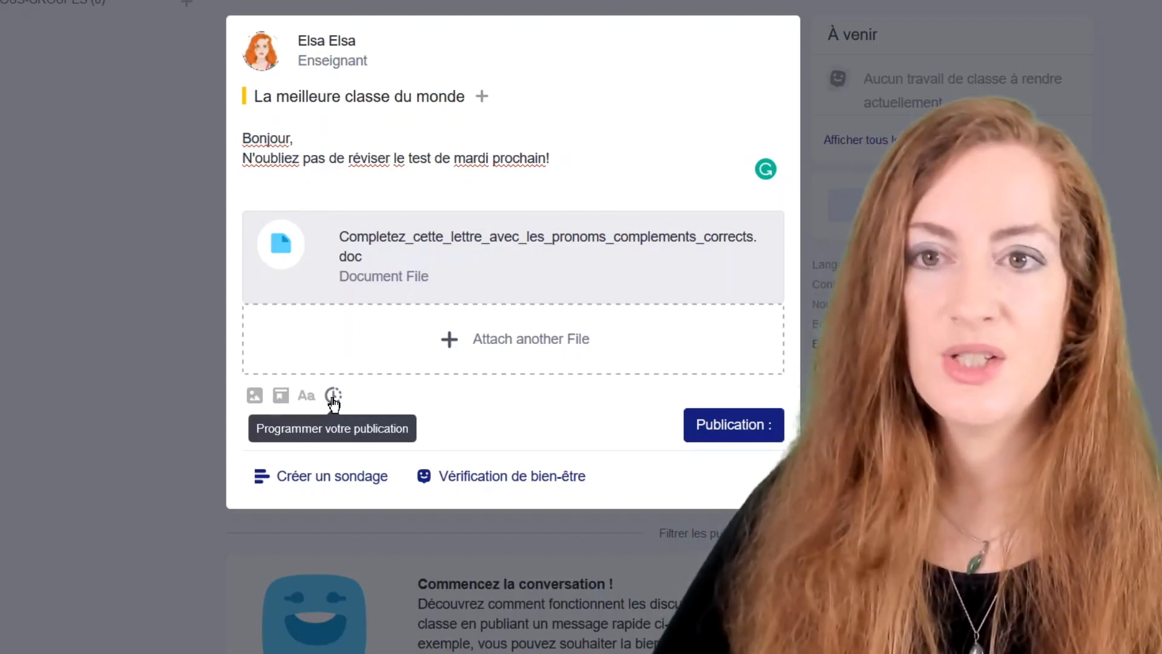
Schedule the reminder post to publish on 21 March 2020 at 10:00.
click(333, 397)
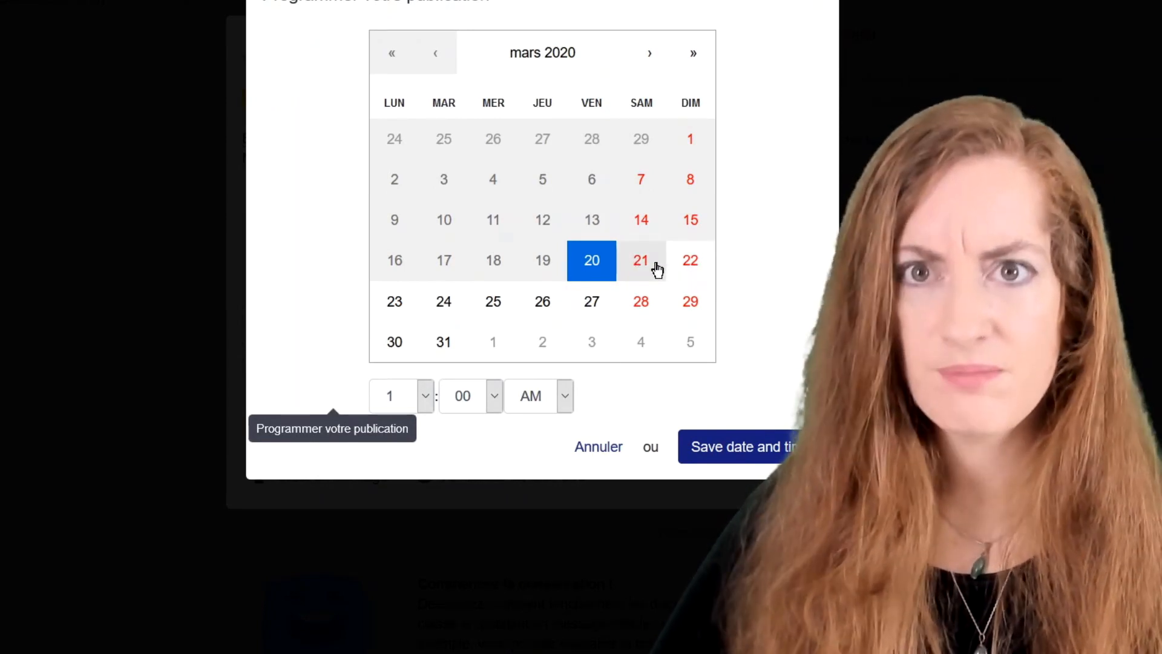
click(656, 269)
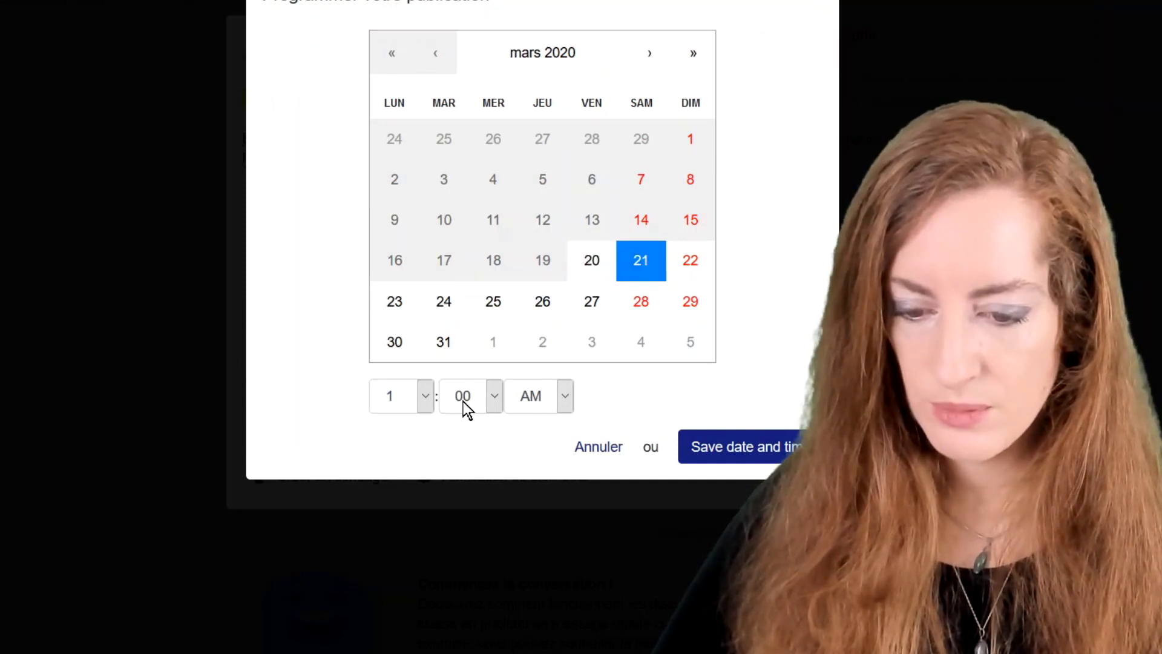
click(425, 397)
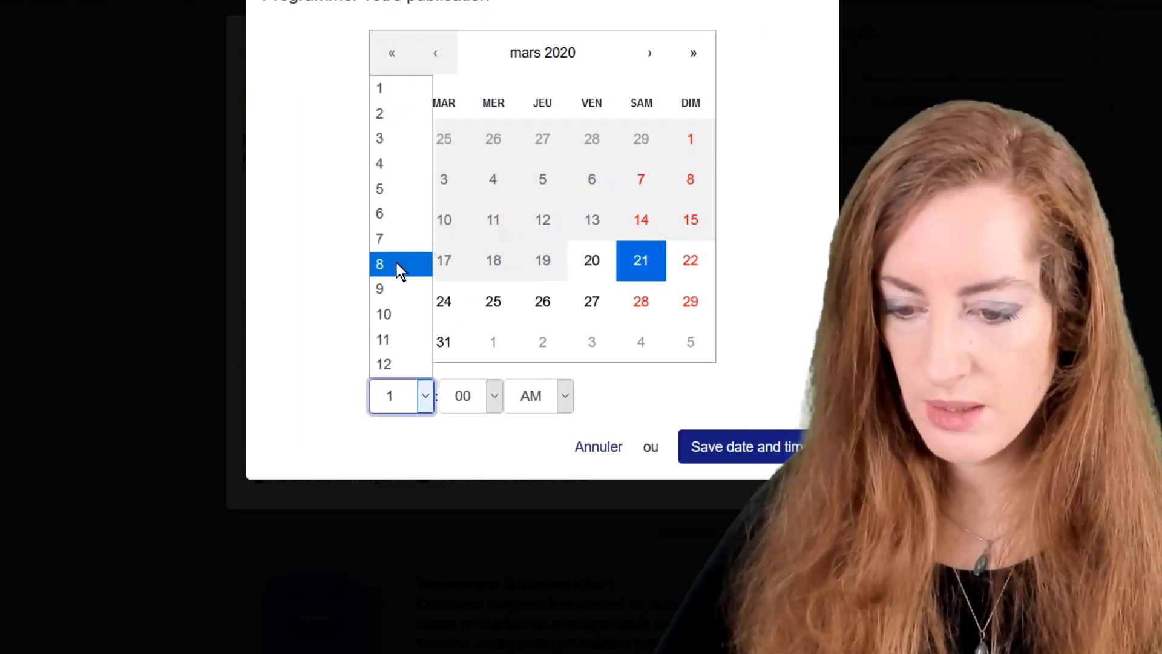
click(397, 311)
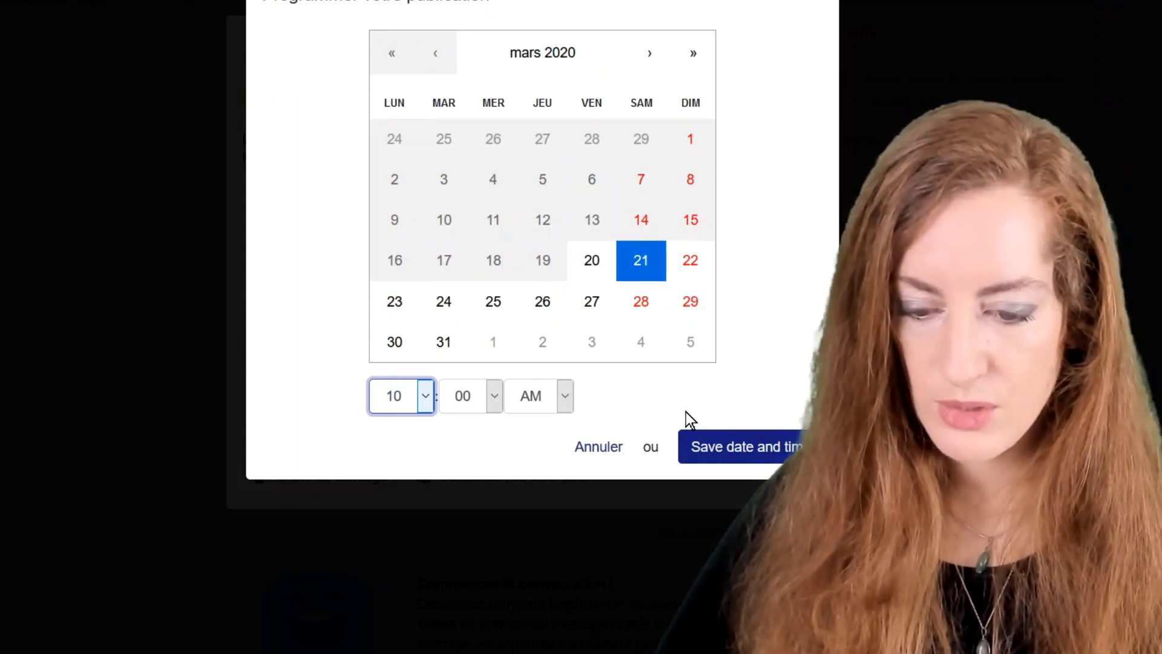
click(752, 457)
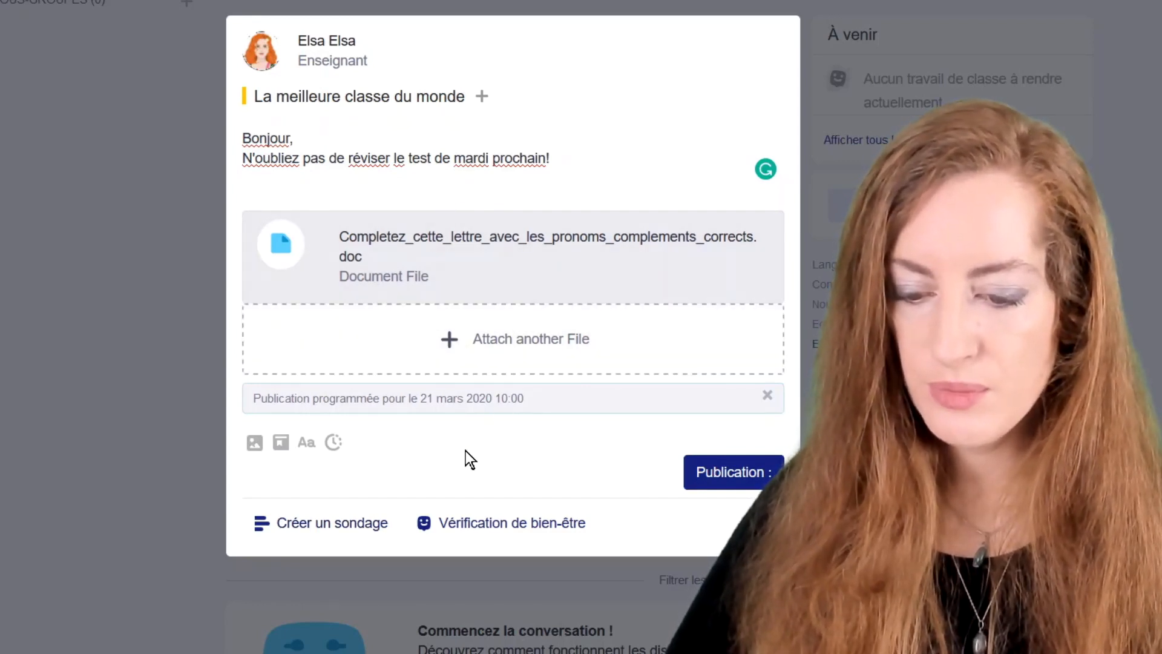
Publish the scheduled reminder, then start a new poll post in the class feed.
click(726, 477)
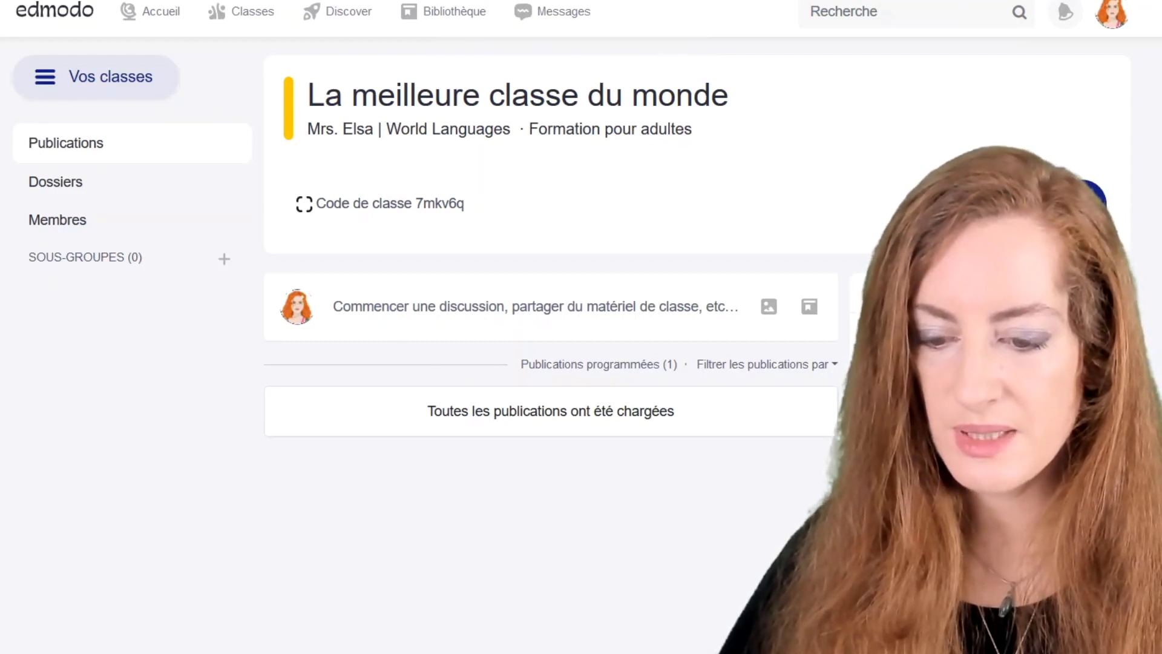
click(535, 307)
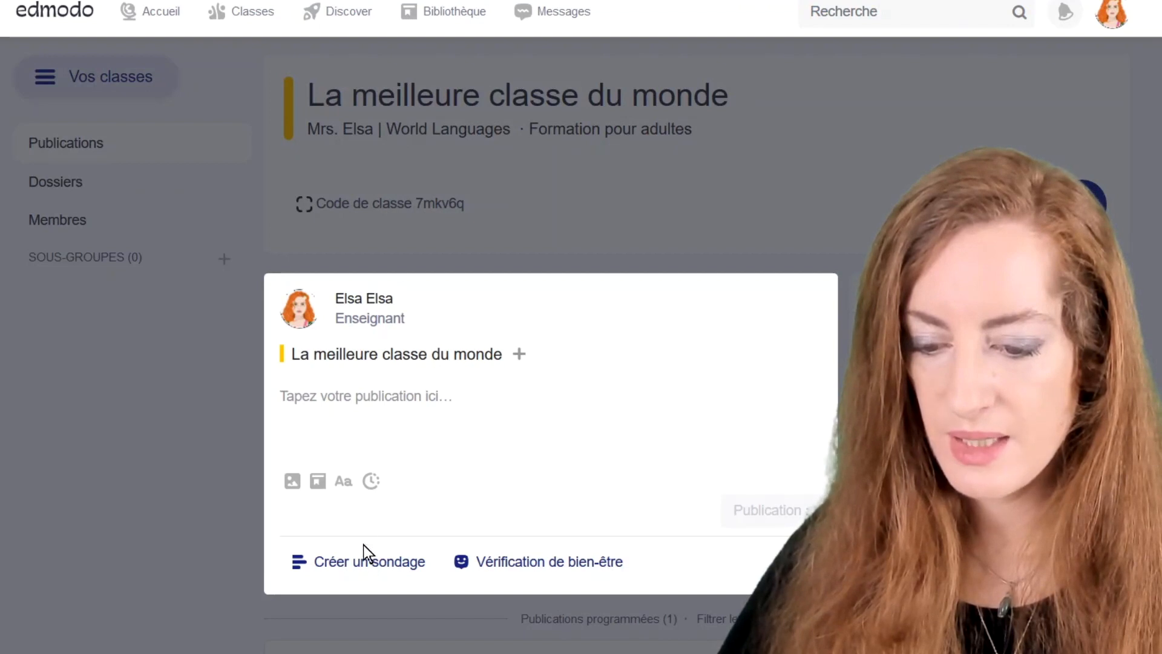
click(359, 561)
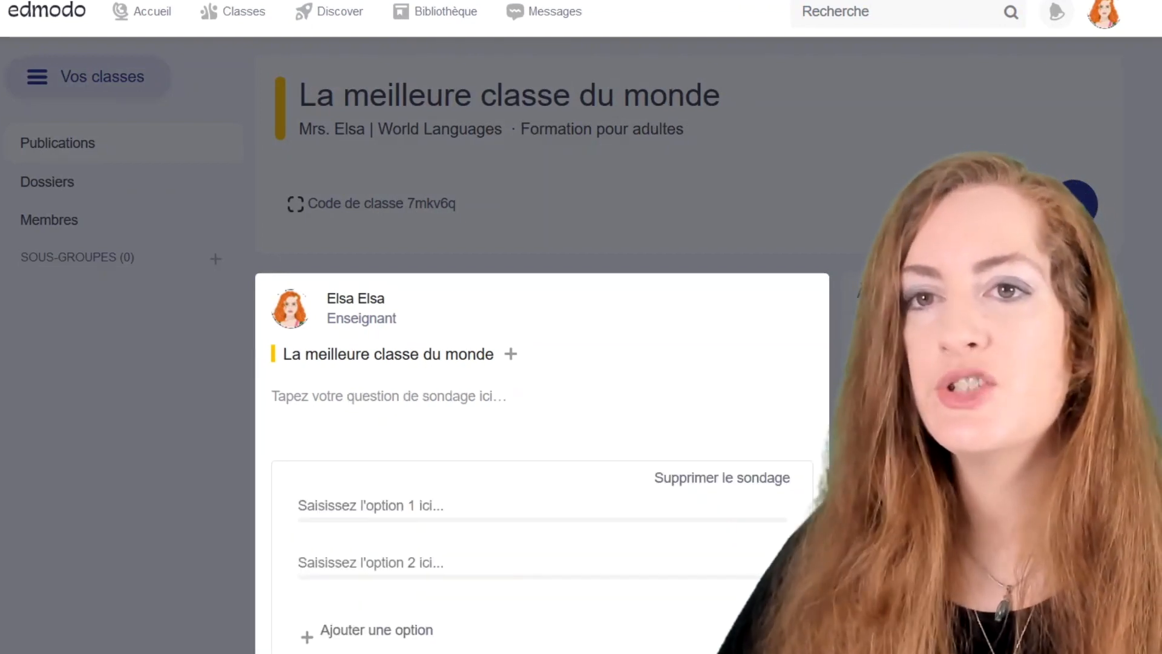
scroll(344, 448, down, 2)
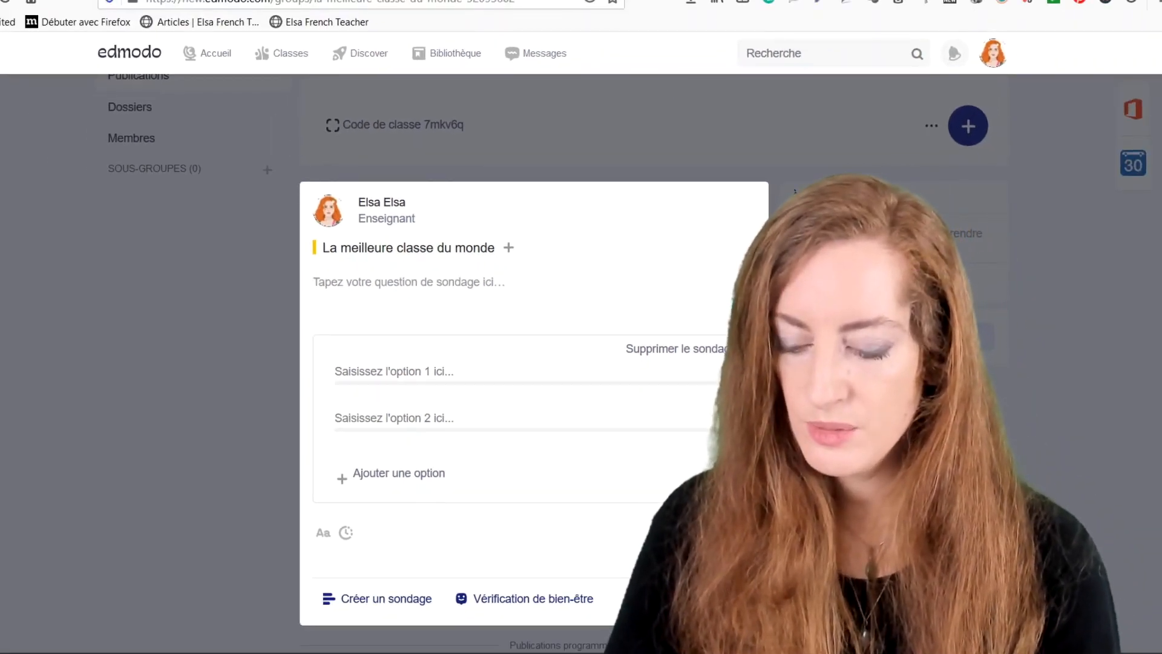
Ask 'Etes-vous prêts pour le test de mardi?' with answers Oui bien sûr!, Presque, Non, pas du tout, je suis en retard.
text(Etes-)
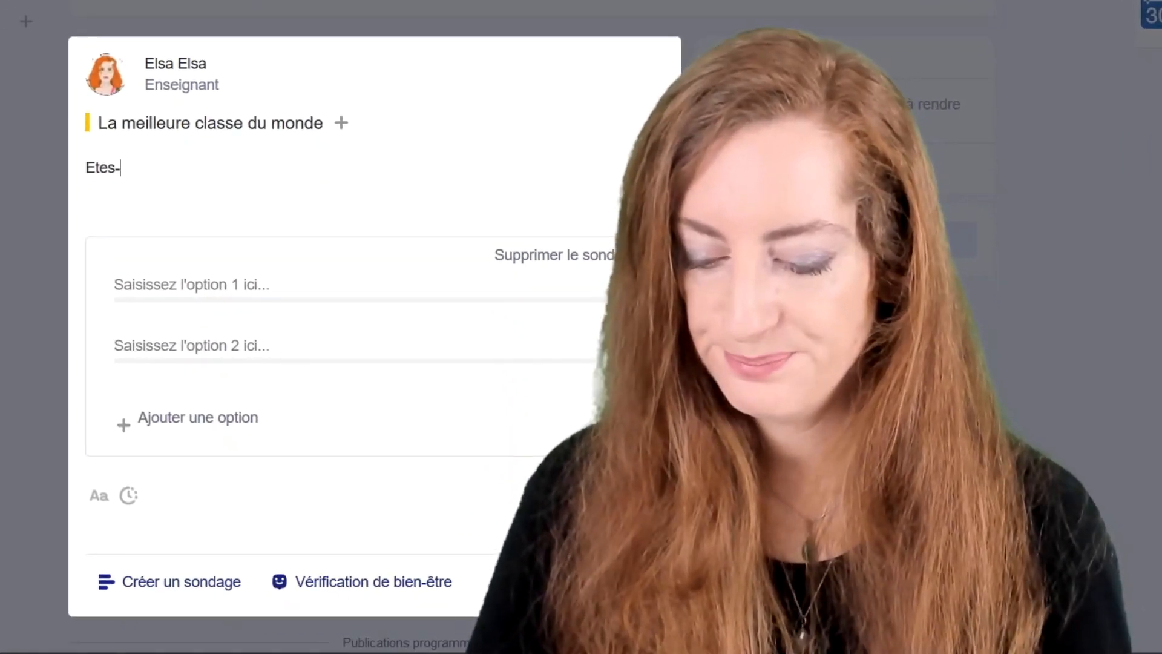
text(vous pr)
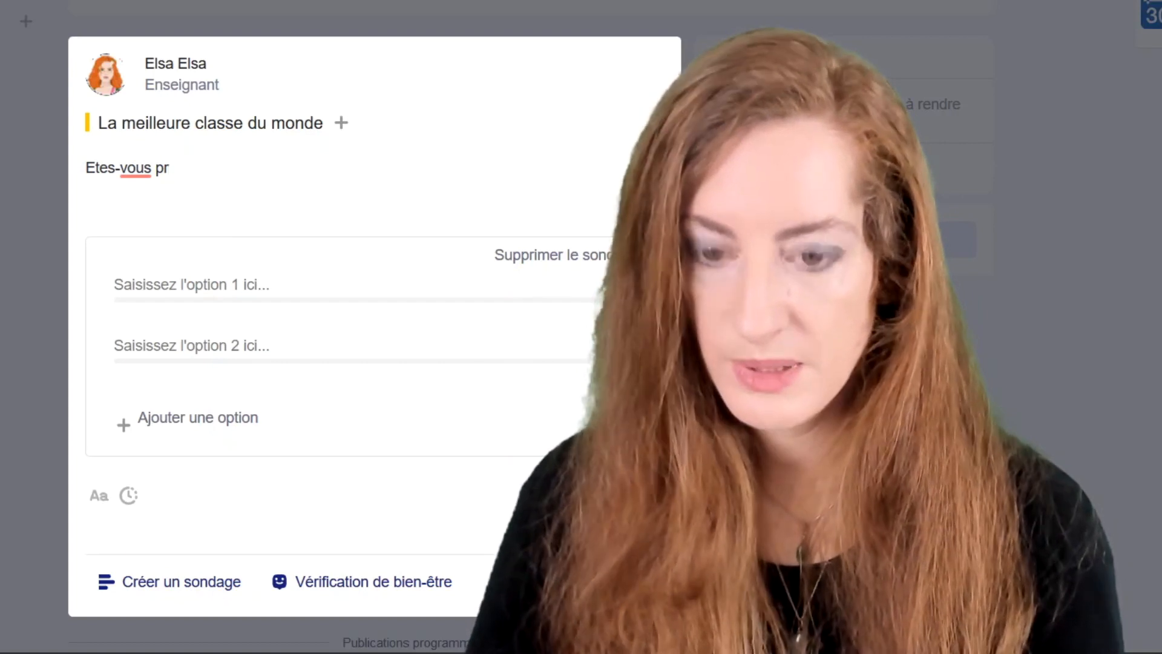
text(^^e)
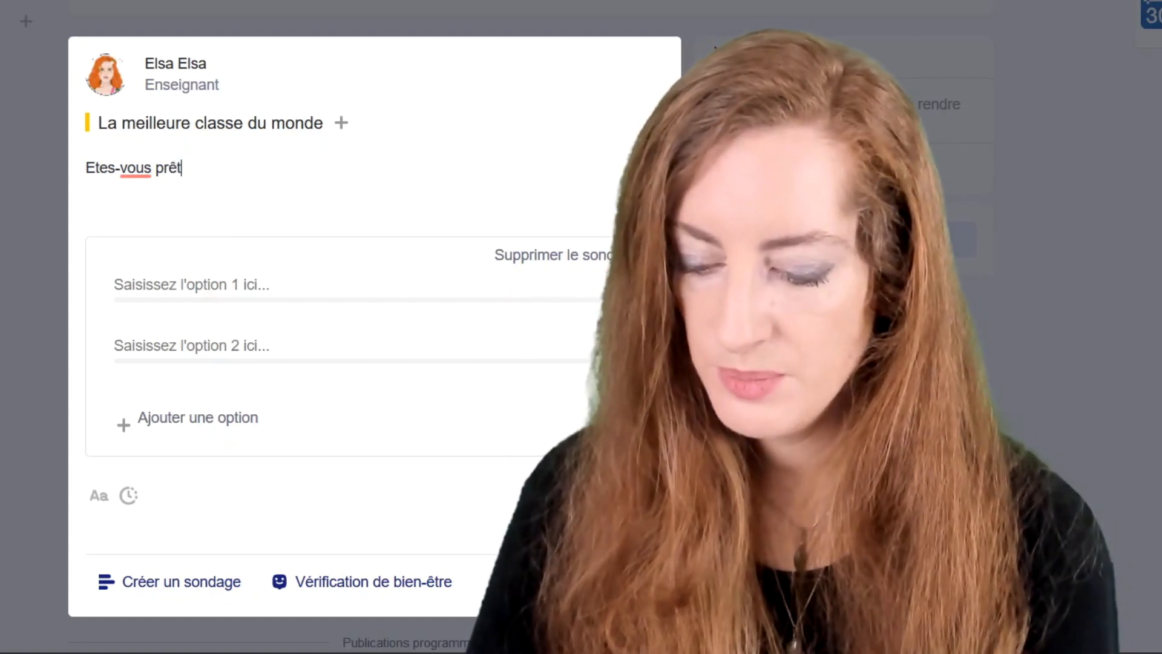
text(te)
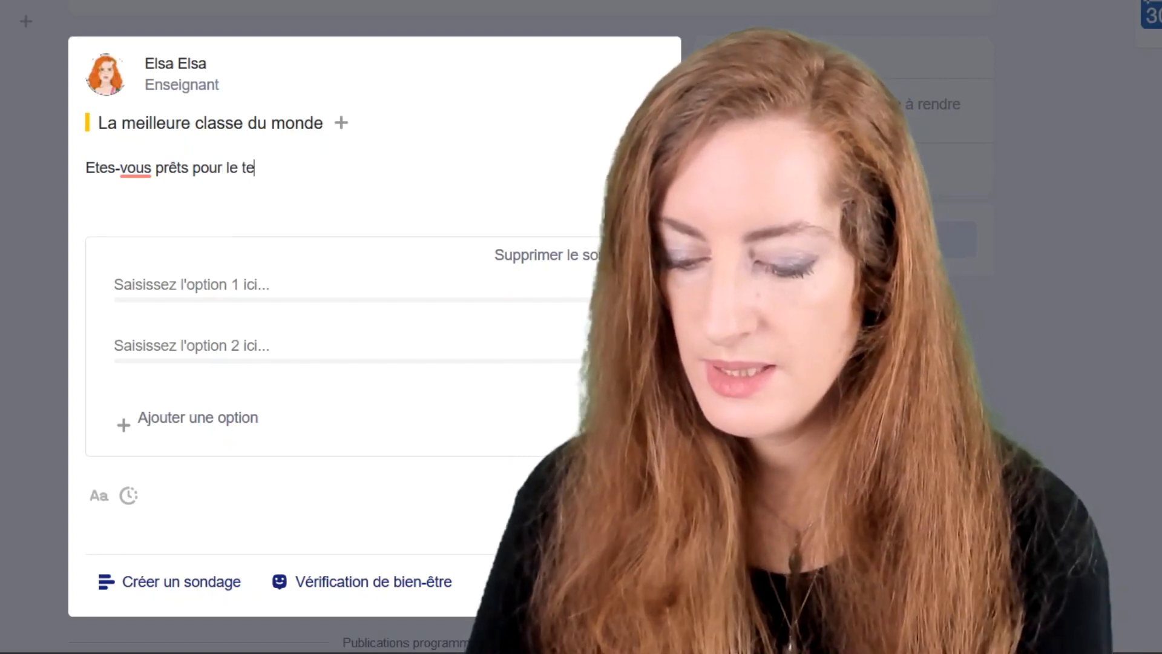
text(st de mardi?)
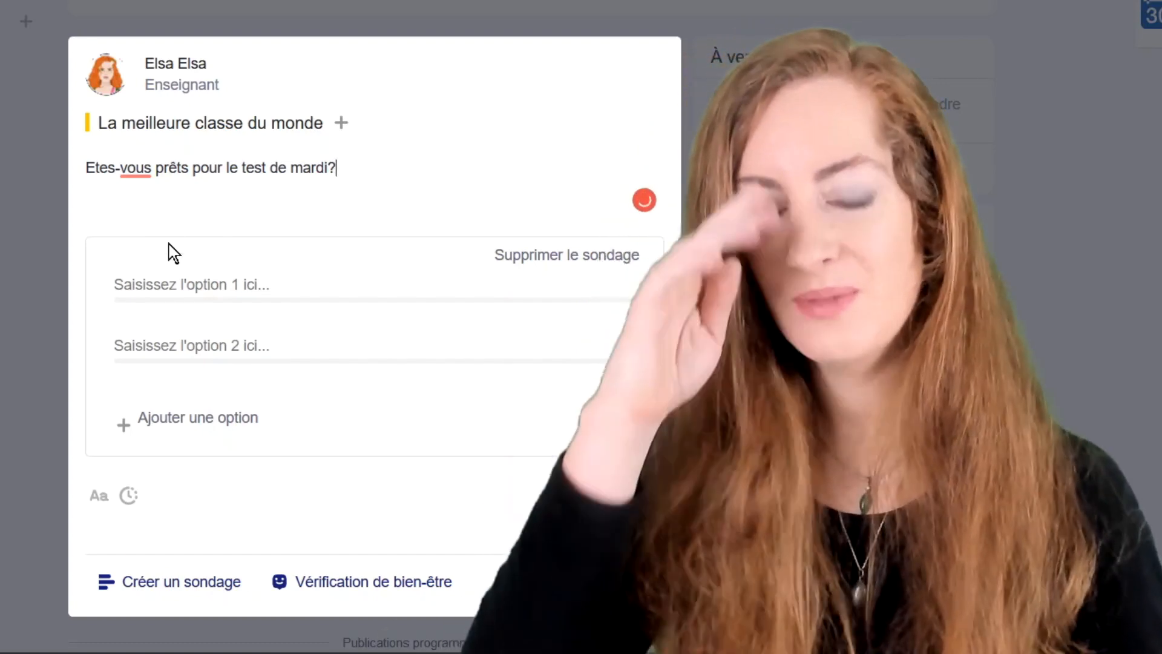
click(169, 283)
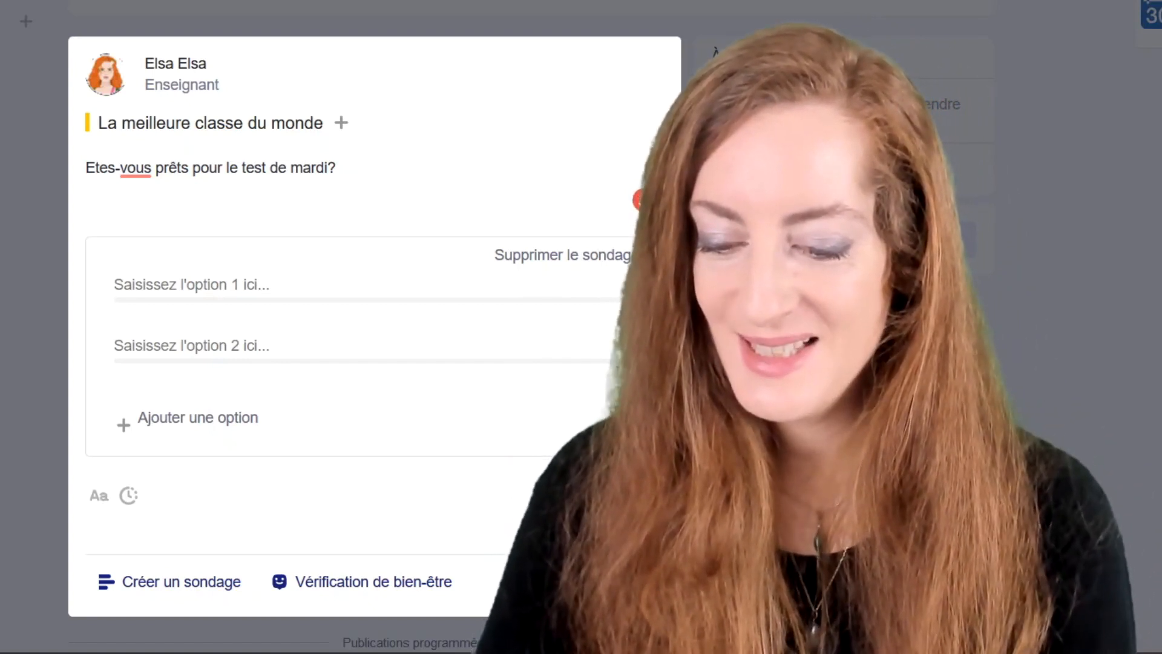
text(Oui)
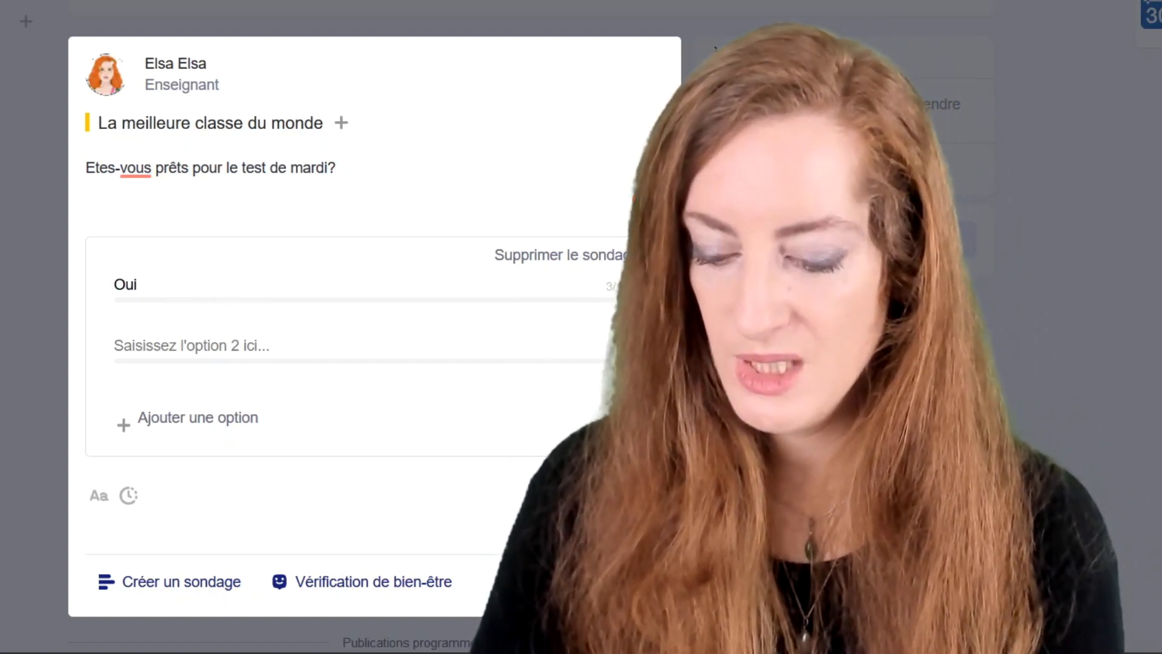
text( bien sûr!)
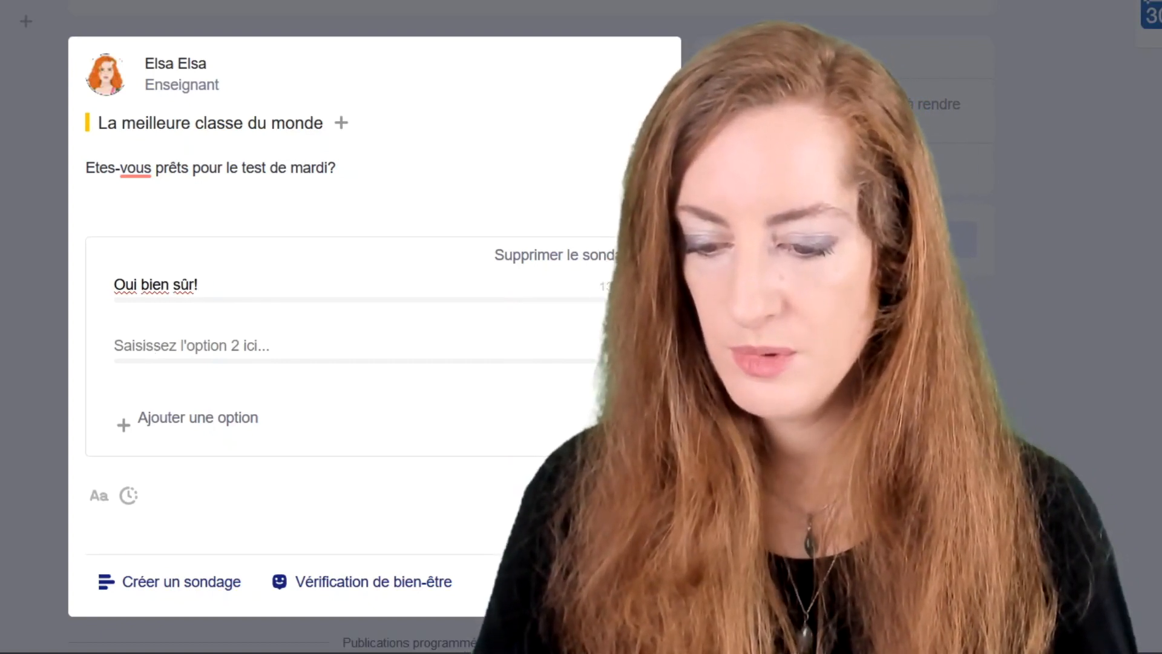
click(144, 339)
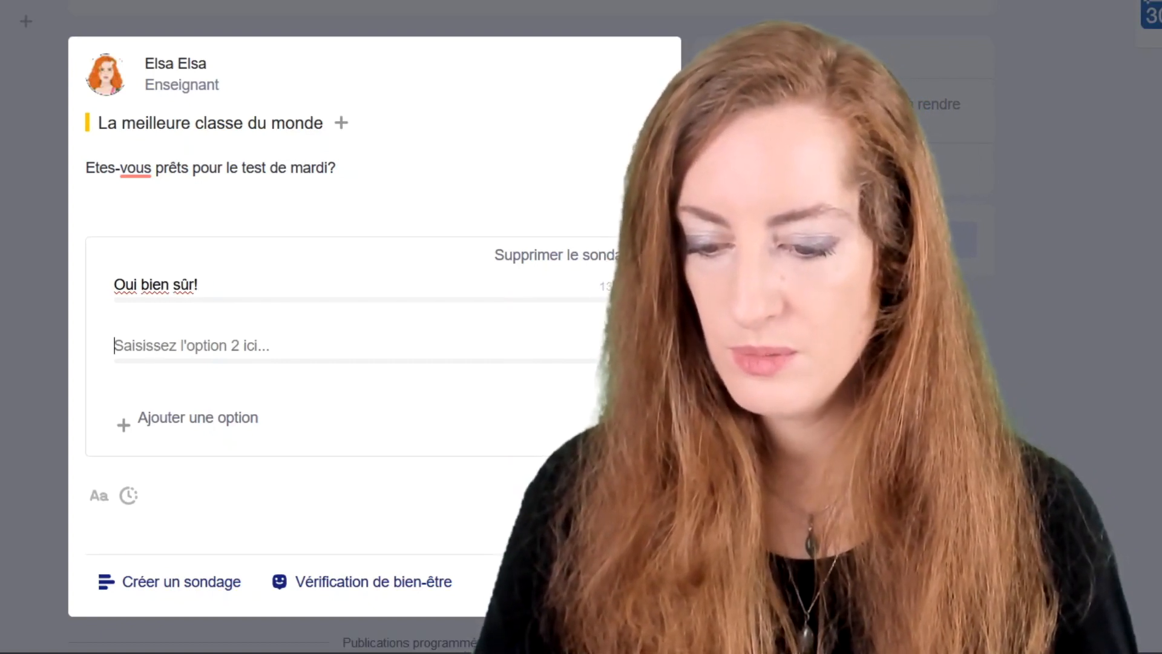
text(Presque)
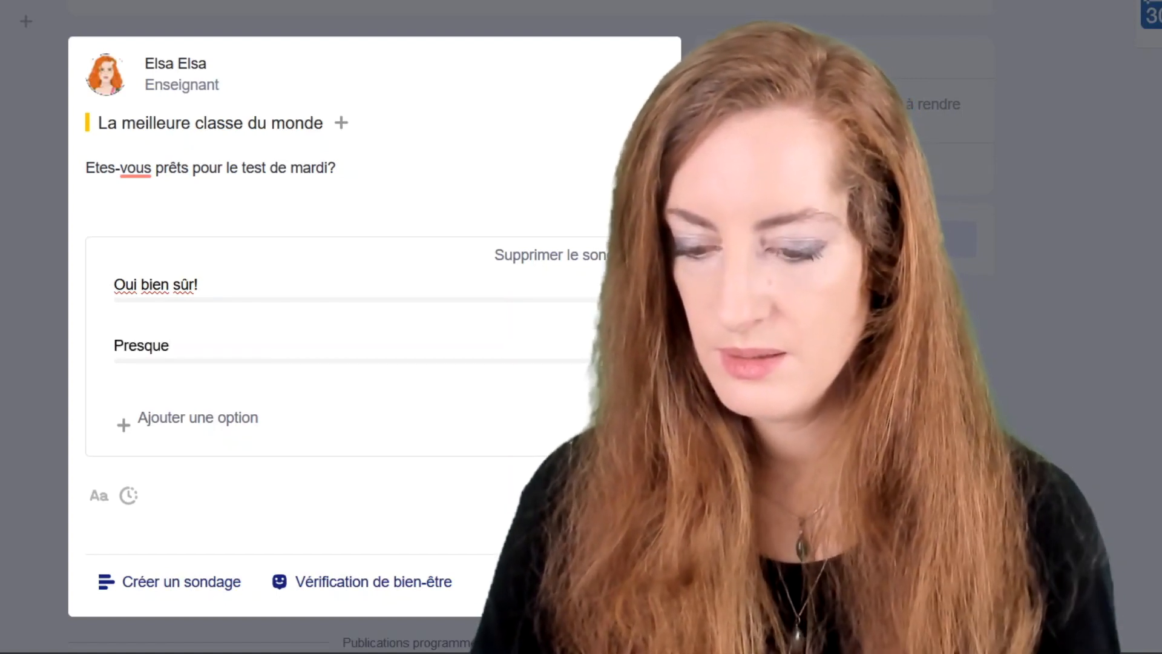
key(Return)
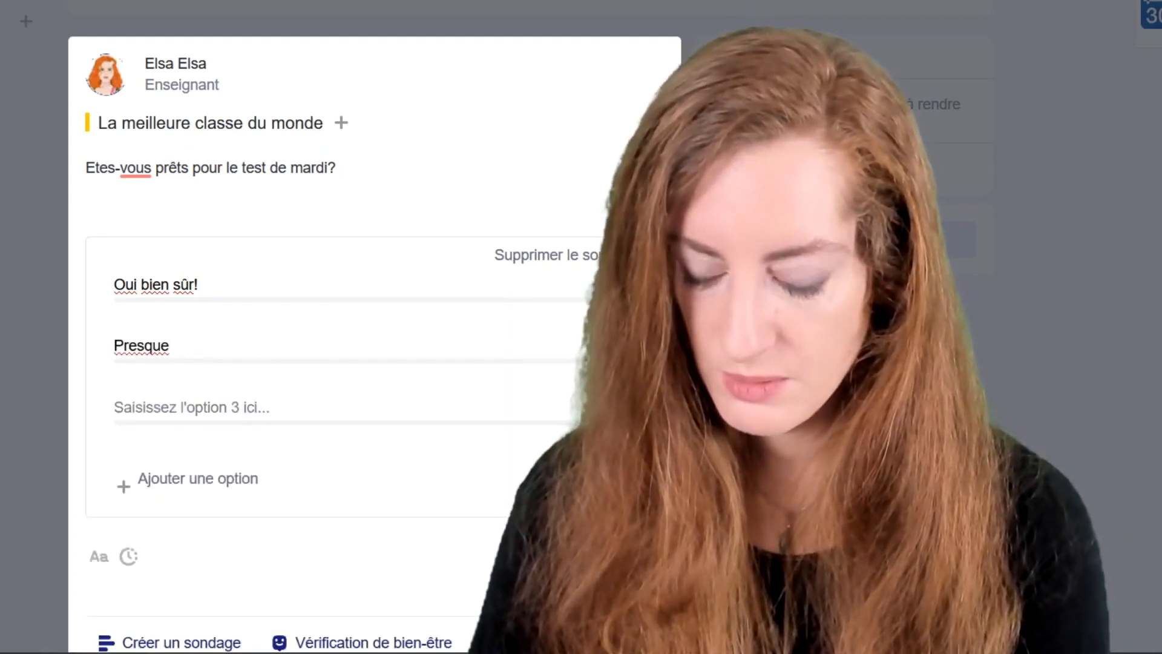
text(Non, pas)
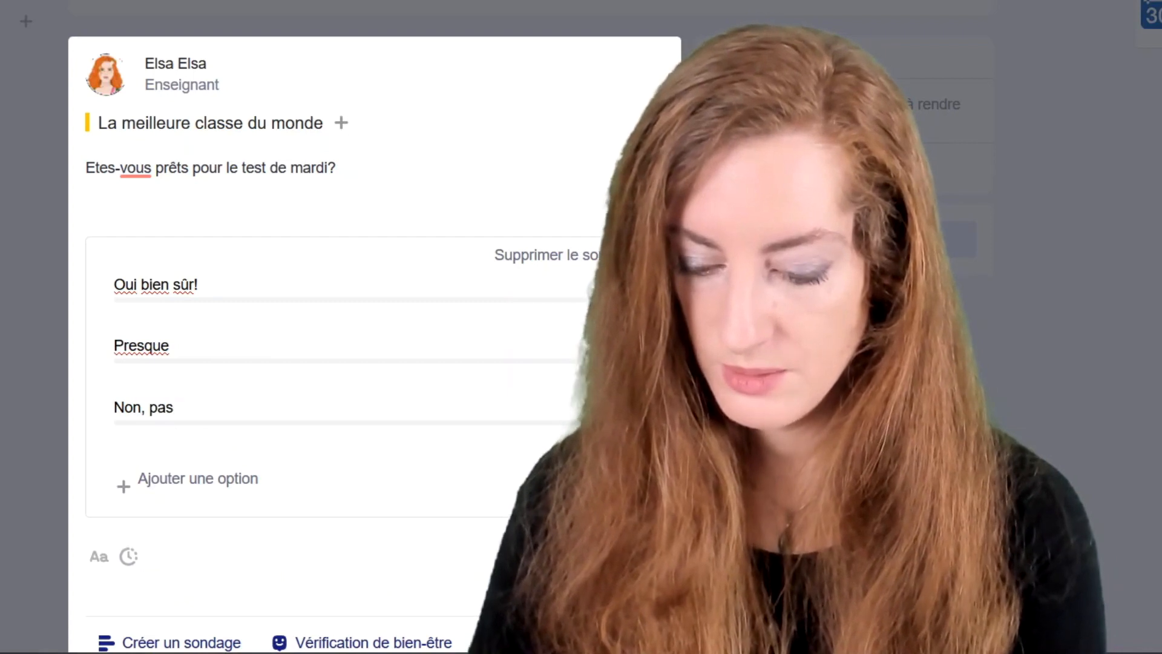
text( du tout)
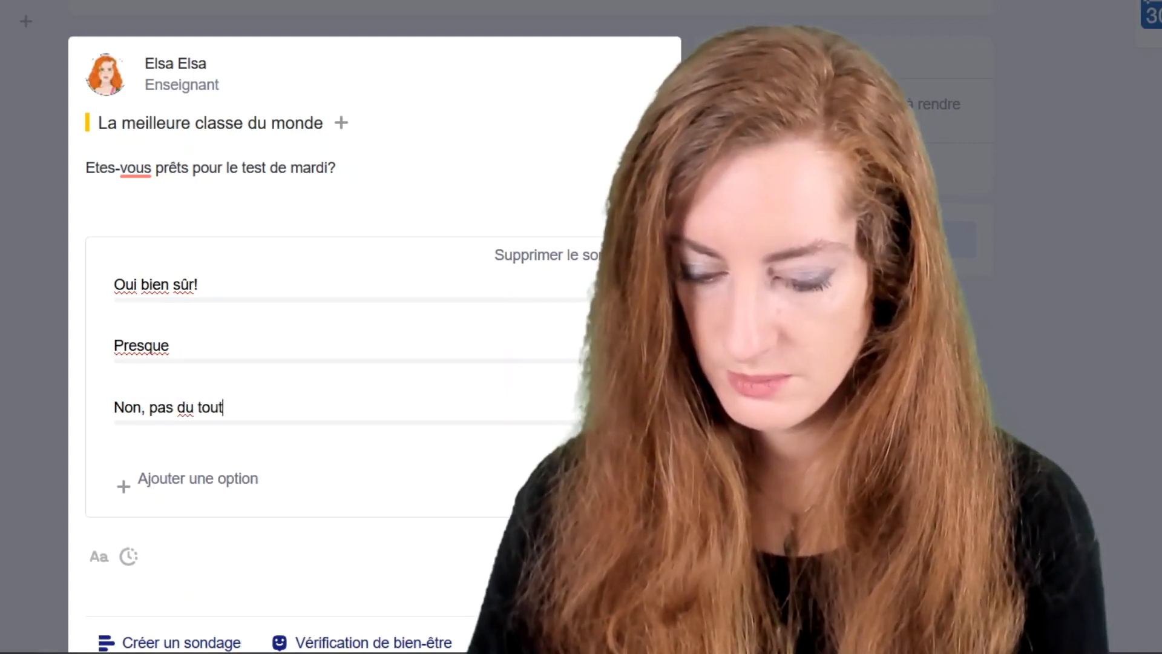
text(, je suis)
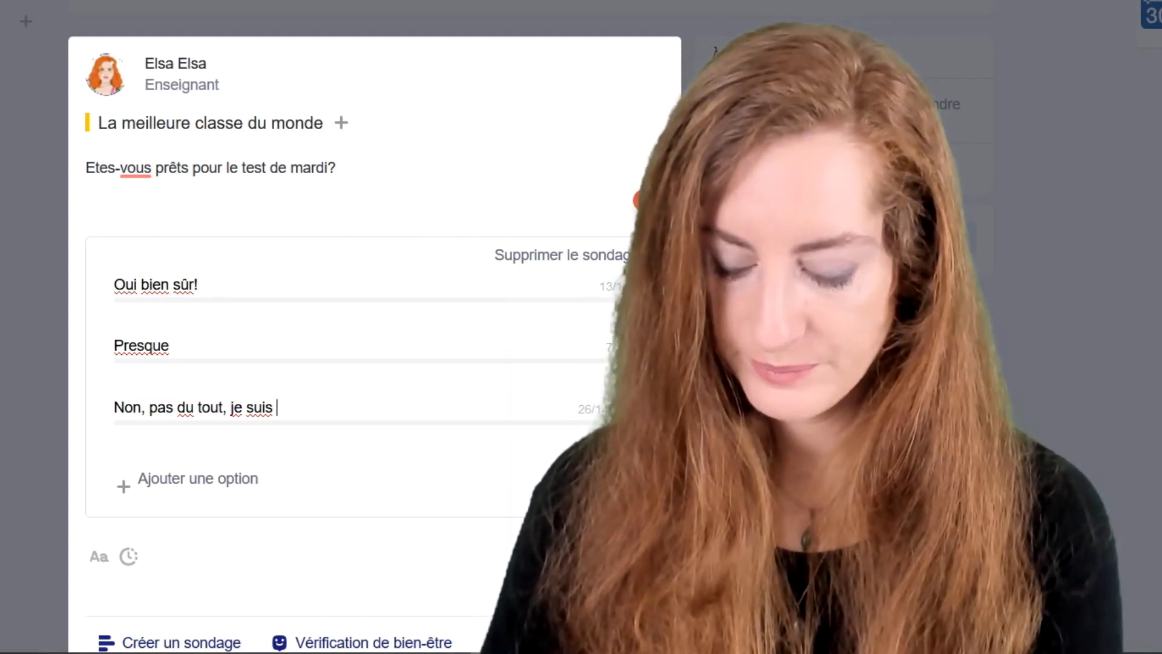
text( en retard)
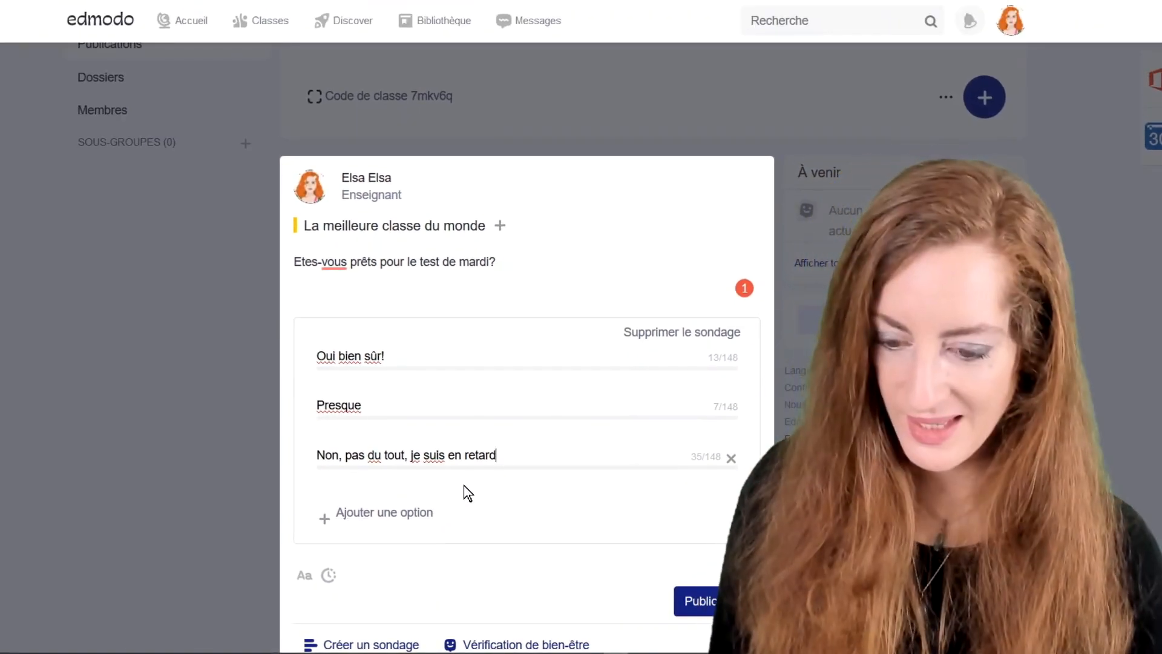
scroll(499, 515, down, 1)
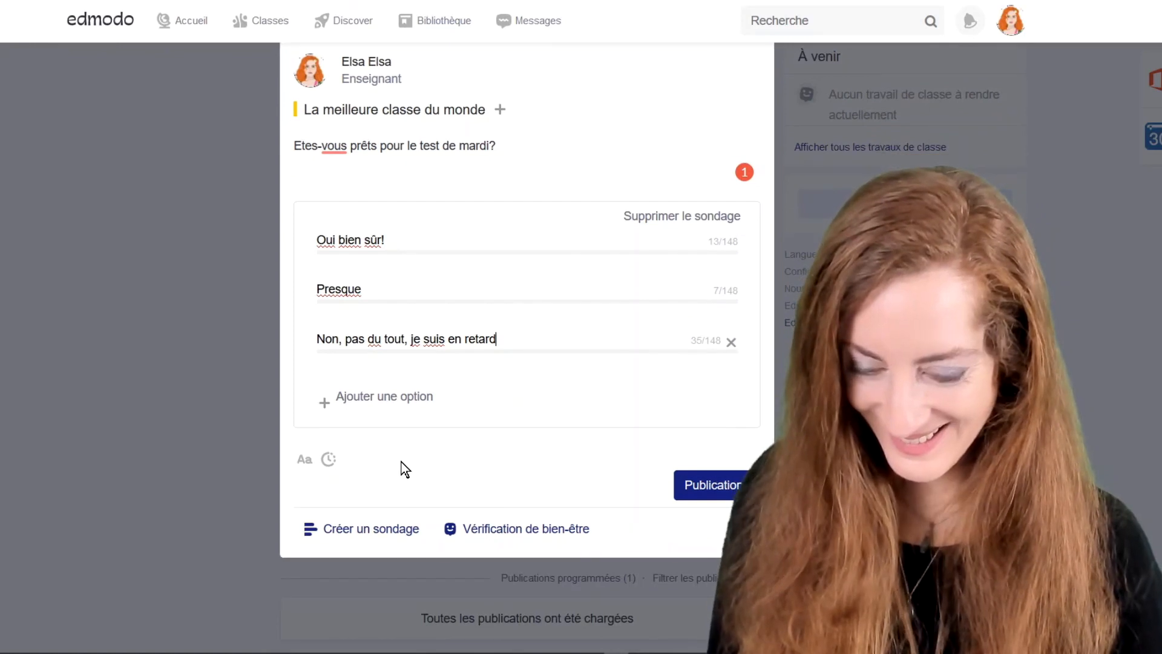
Publish the readiness poll and begin the comment 'depêchez-vous' beneath it.
click(696, 485)
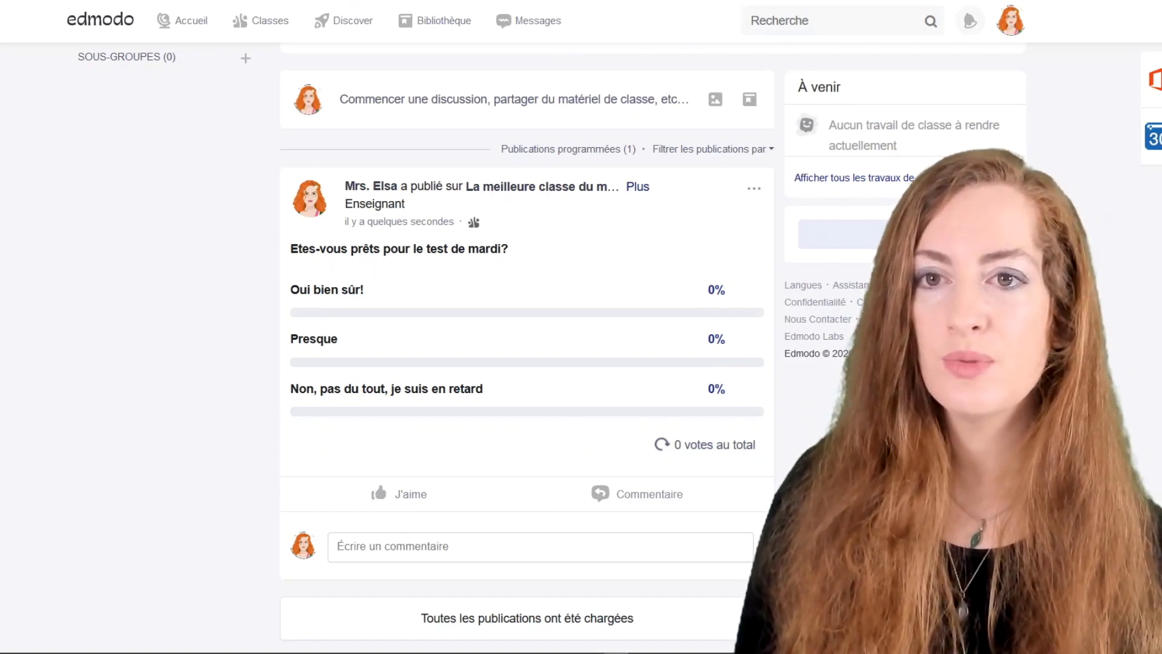
click(423, 547)
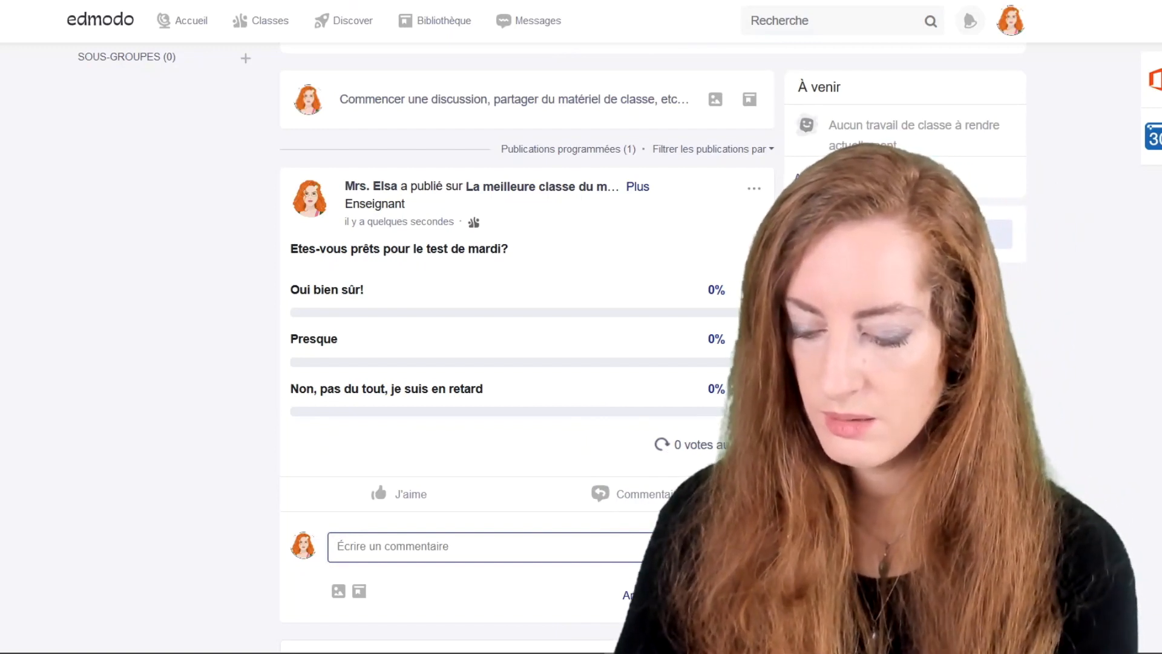
text(depêchez)
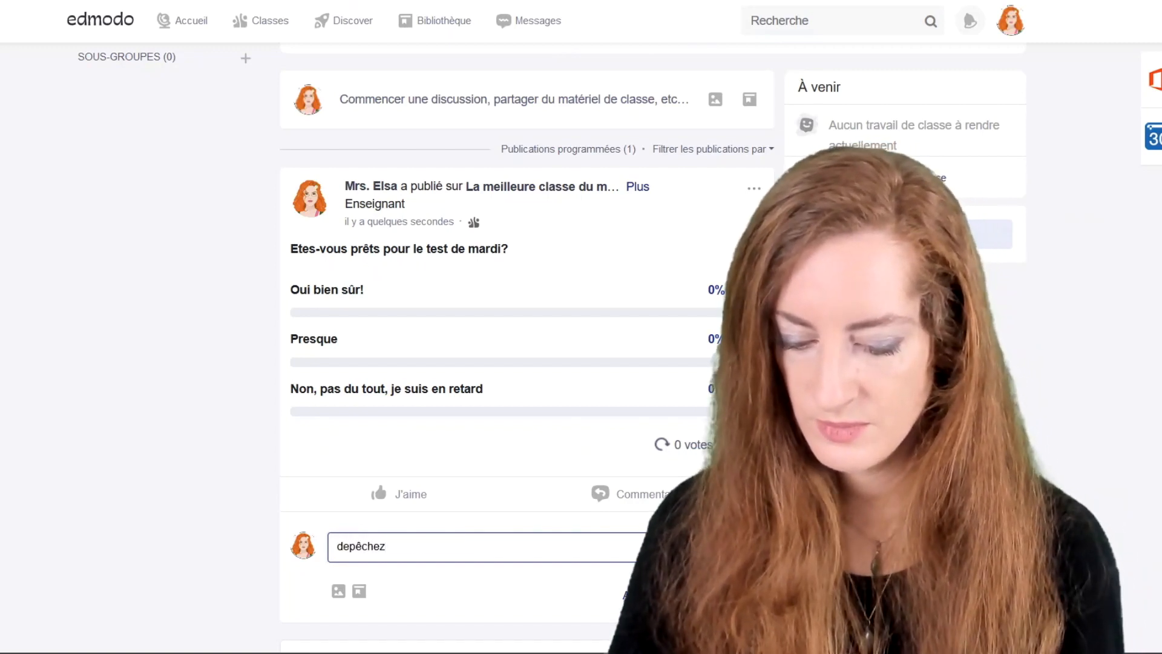
text(-vous, le test est demain!)
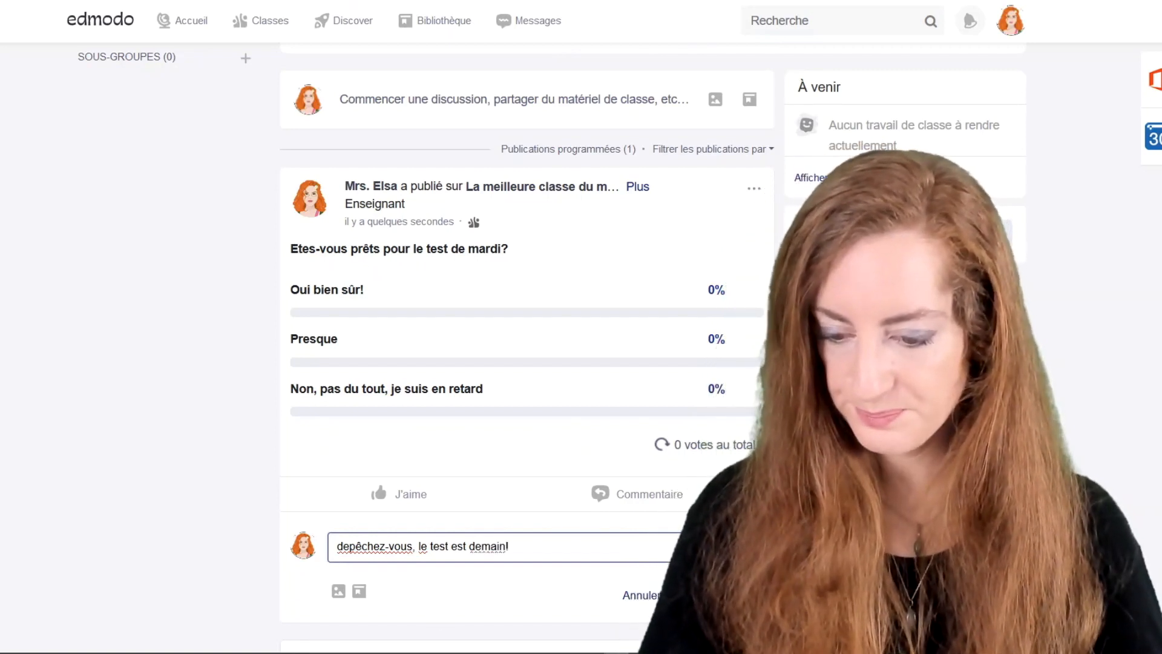
Post the comments 'Depêchez-vous, le test est demain!' and 'Avez-vous des questions?' under the poll.
text(D)
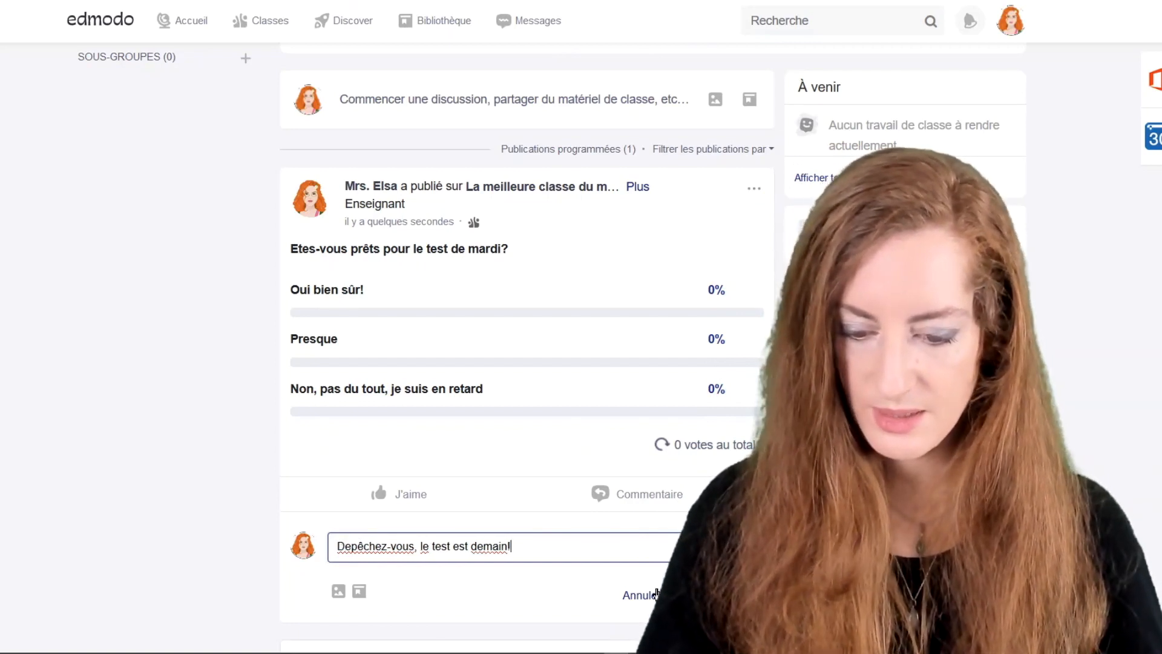
key(Return)
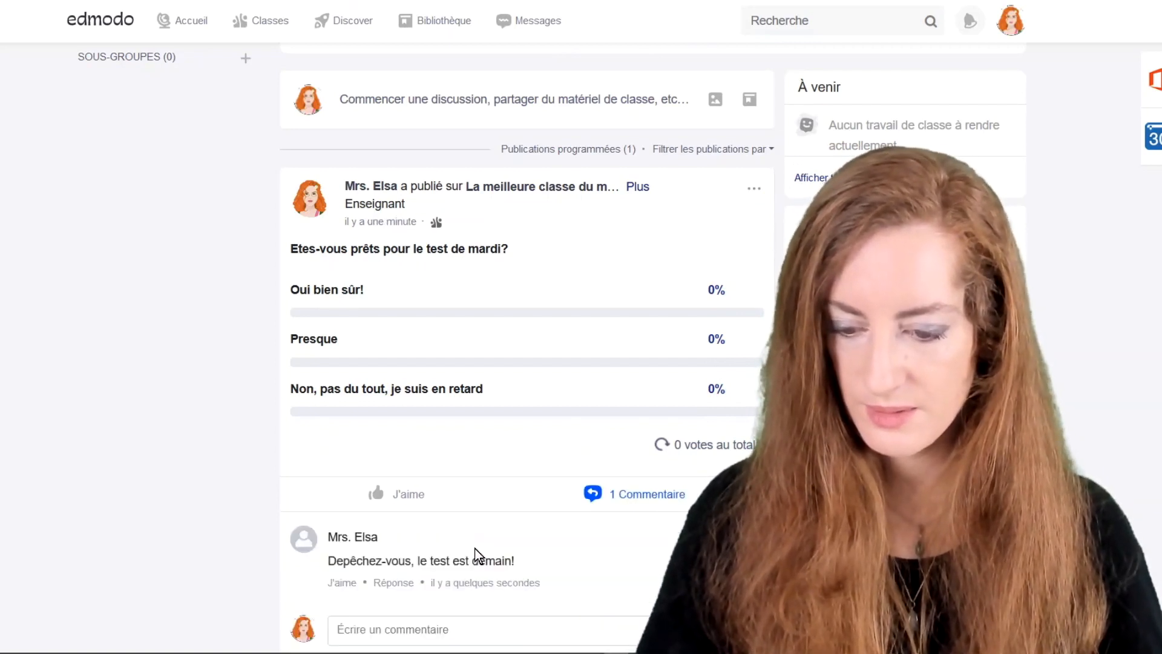
scroll(462, 544, down, 2)
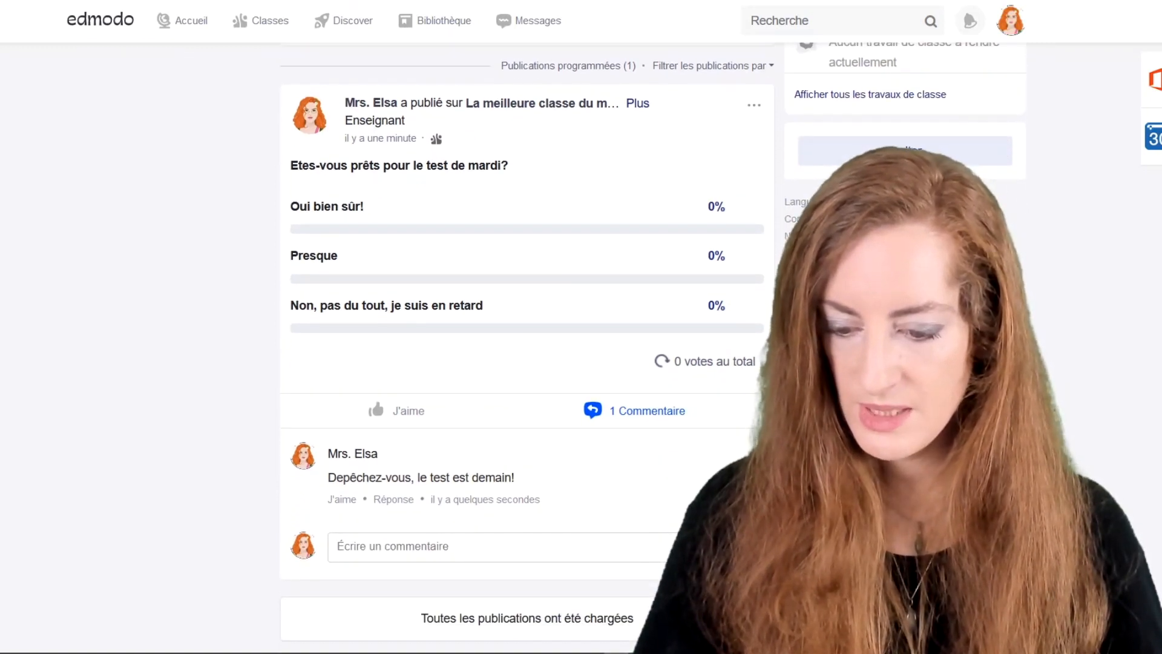
click(462, 546)
text(Ave)
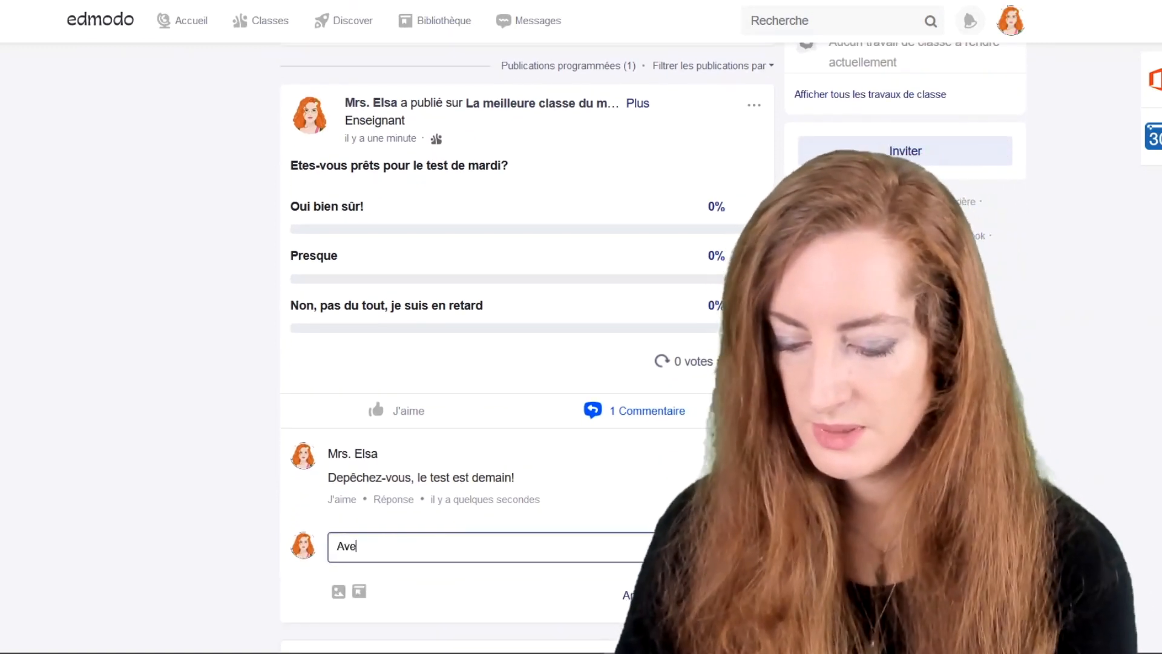
text(z-vous de)
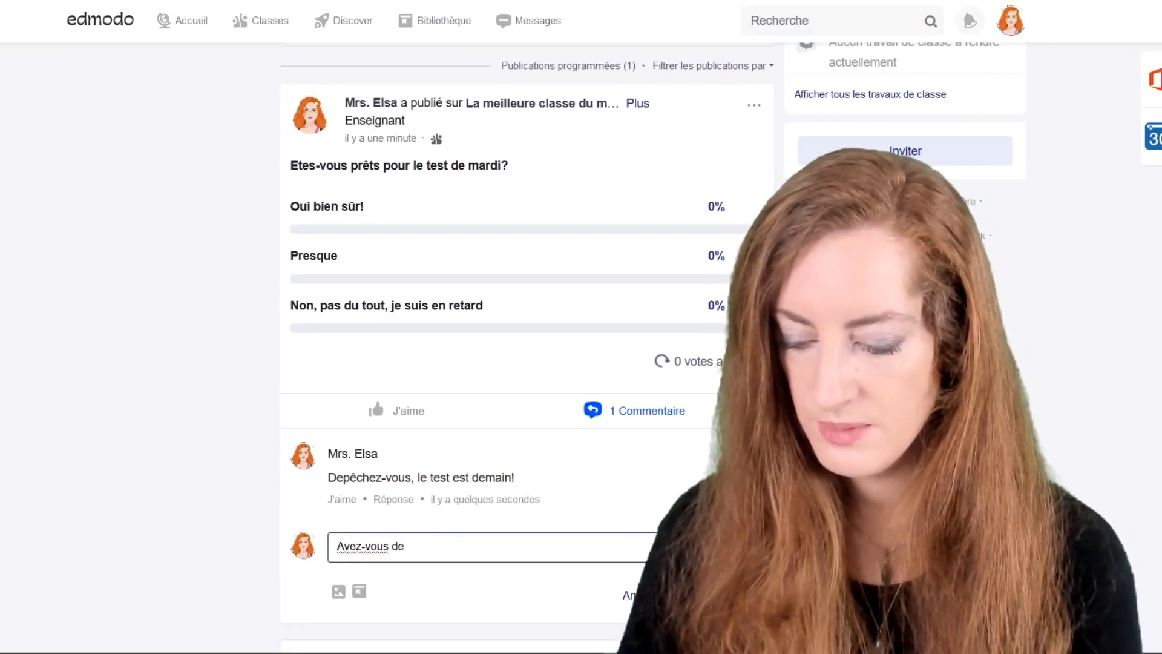
text(s questio)
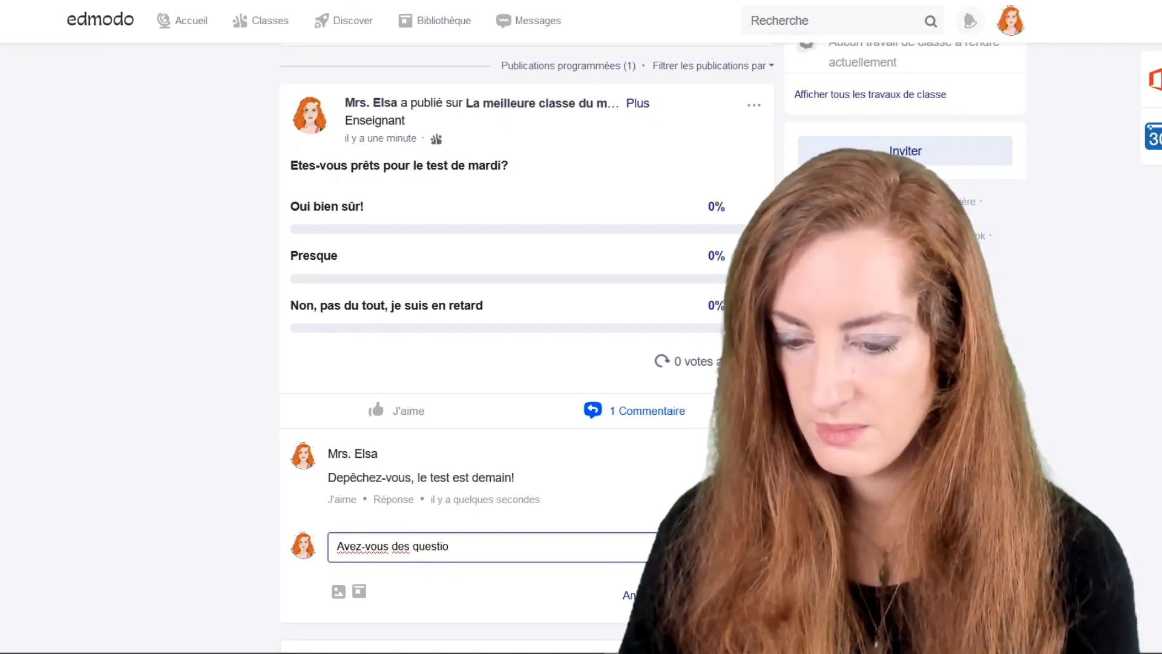
text(ns?)
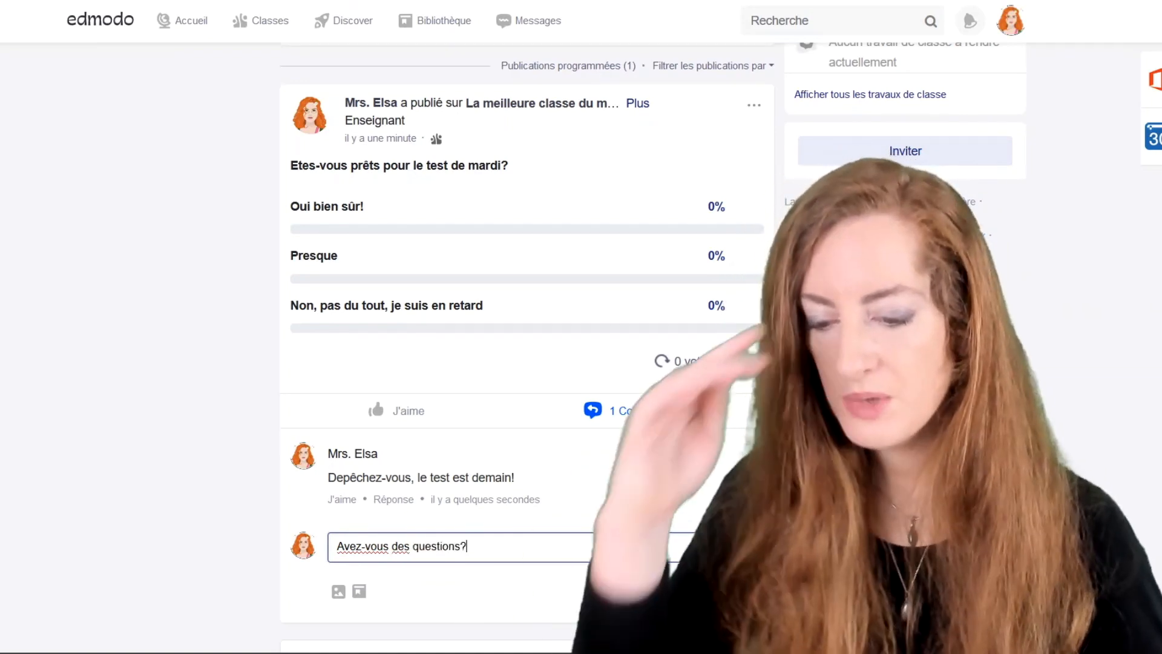
key(Return)
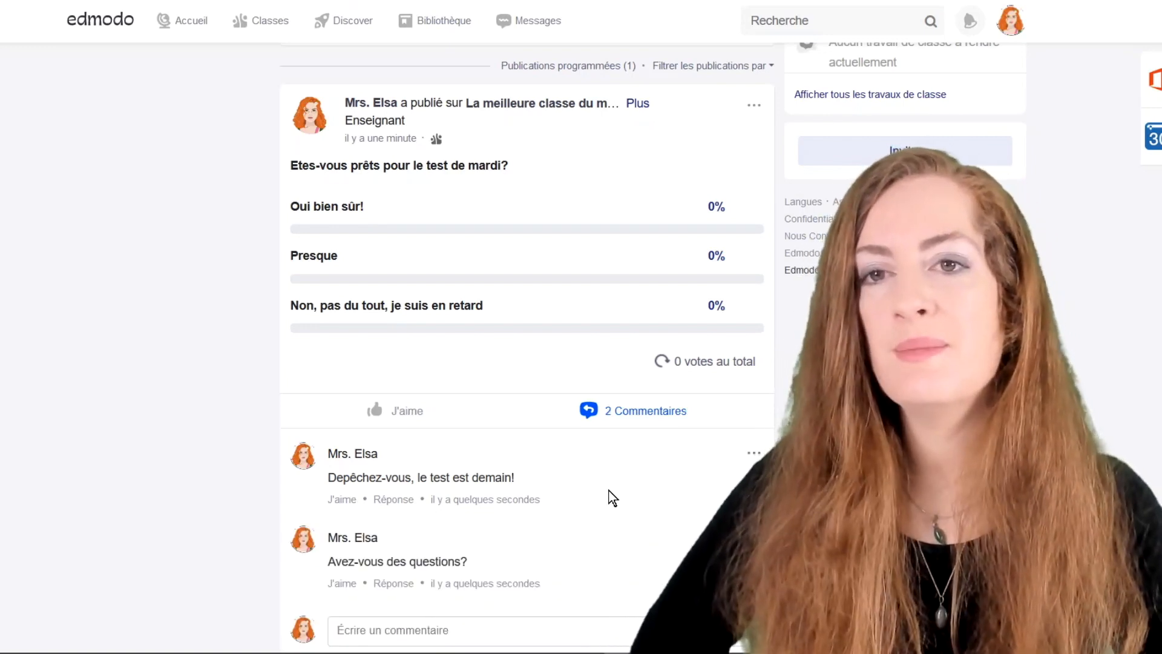
scroll(612, 498, down, 2)
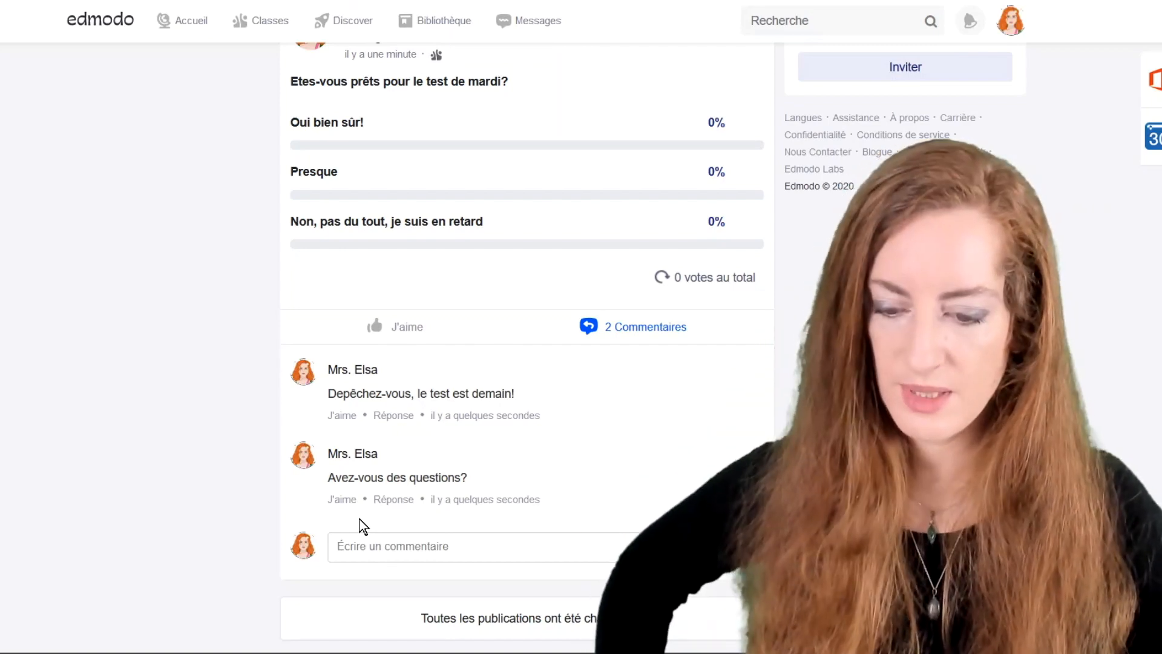
scroll(473, 483, up, 5)
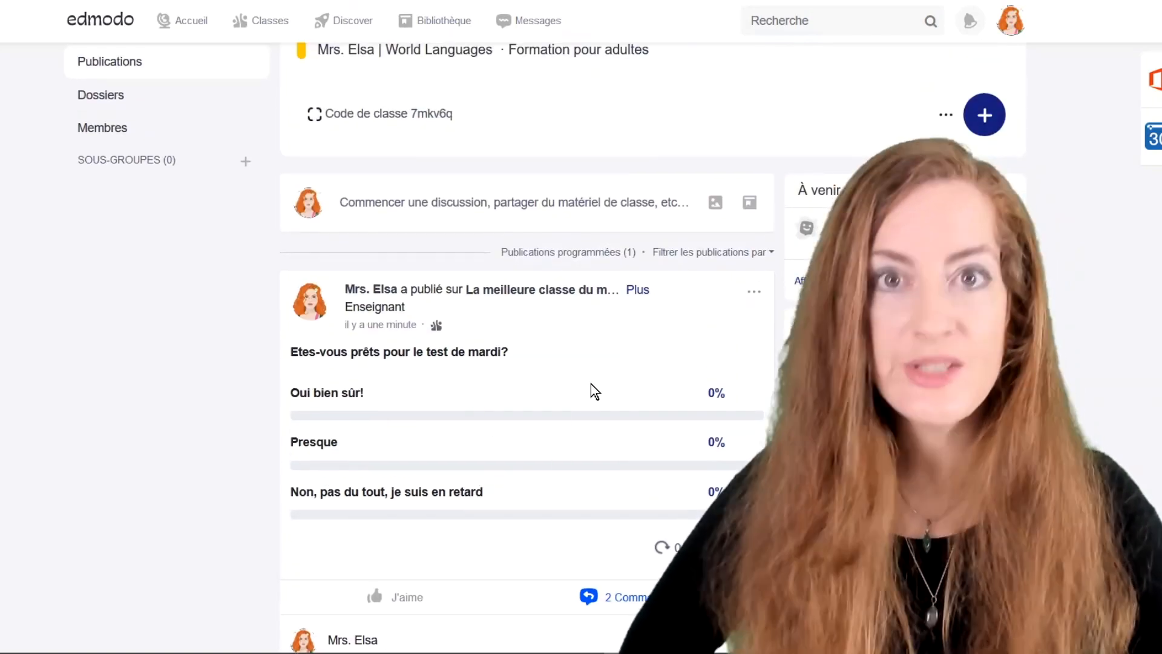
scroll(557, 363, up, 2)
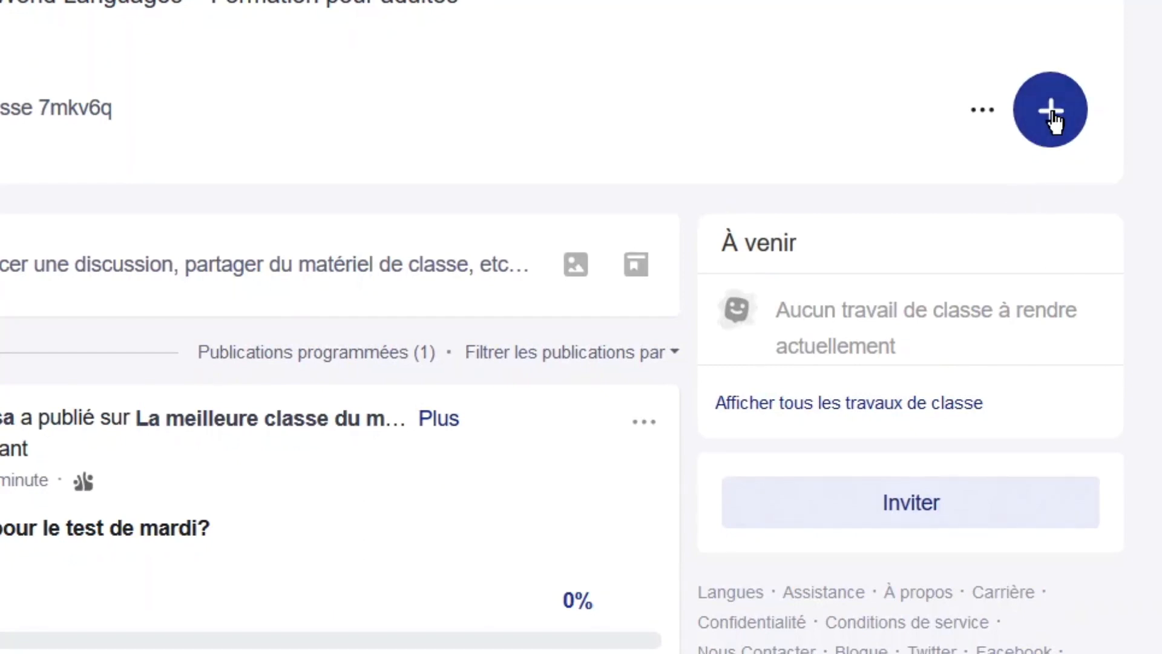
Create an assignment titled 'Exercices pronoms' with the instructions 'Répondez aux questions'.
click(1053, 118)
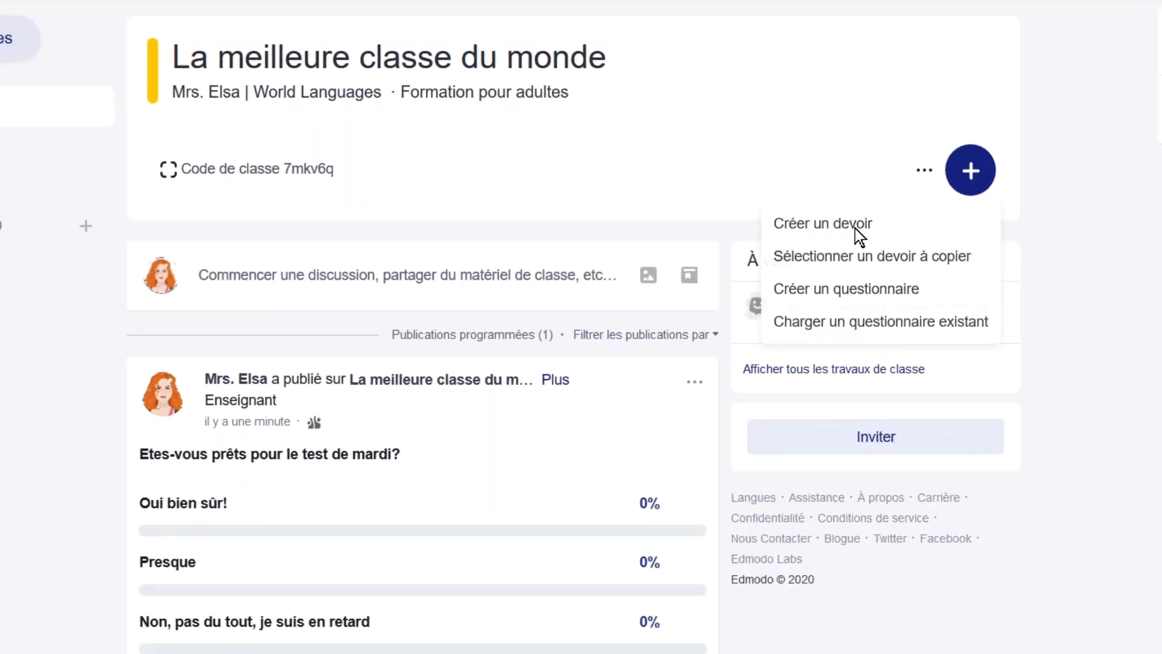
click(880, 203)
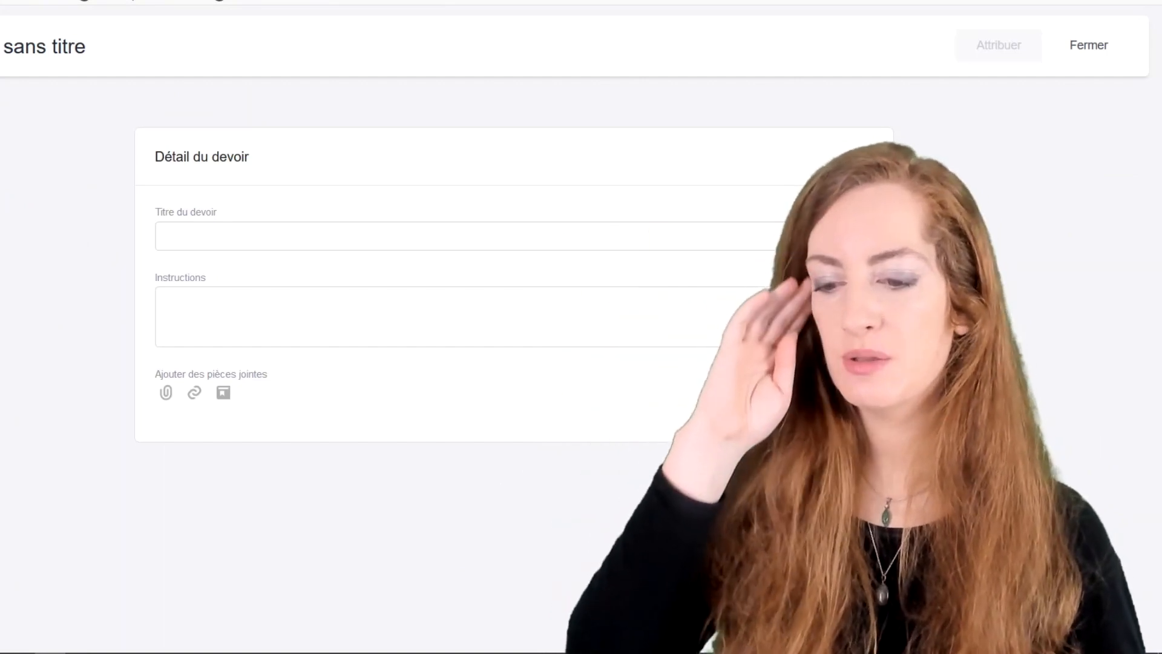
click(242, 236)
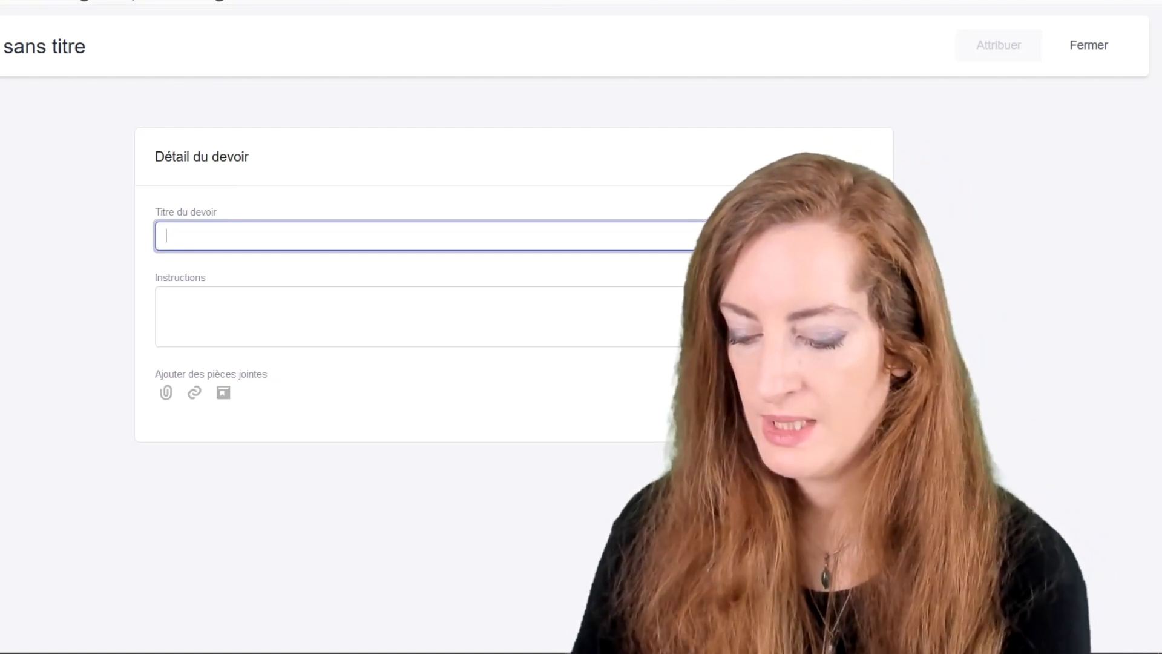
text(Exercices )
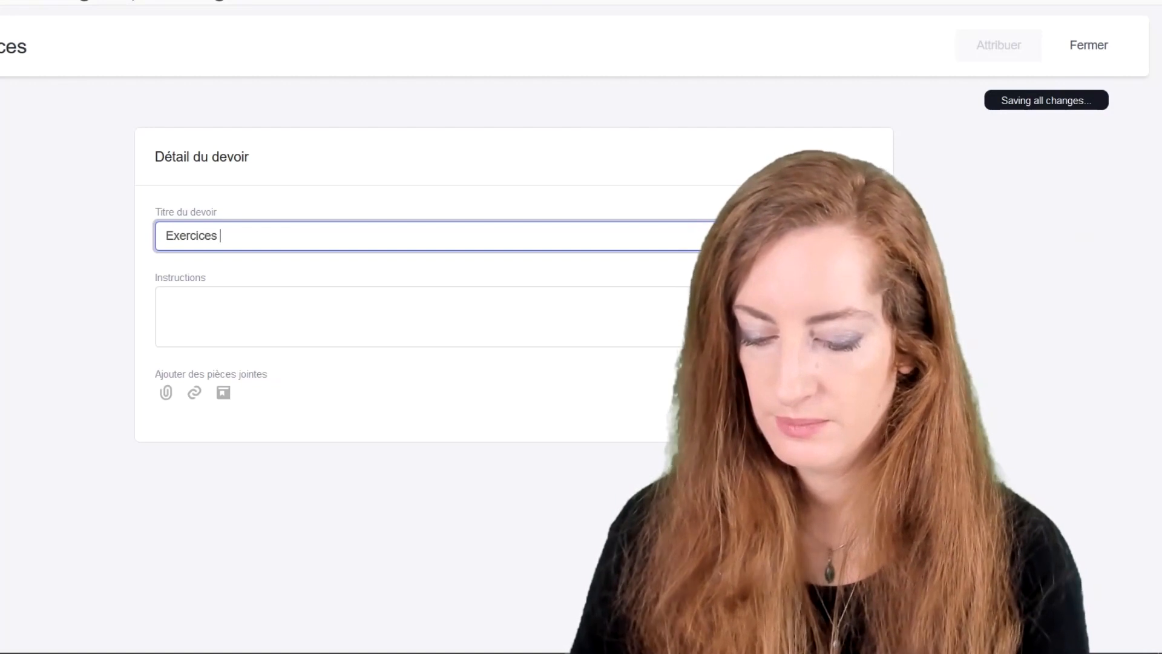
text(pronoms)
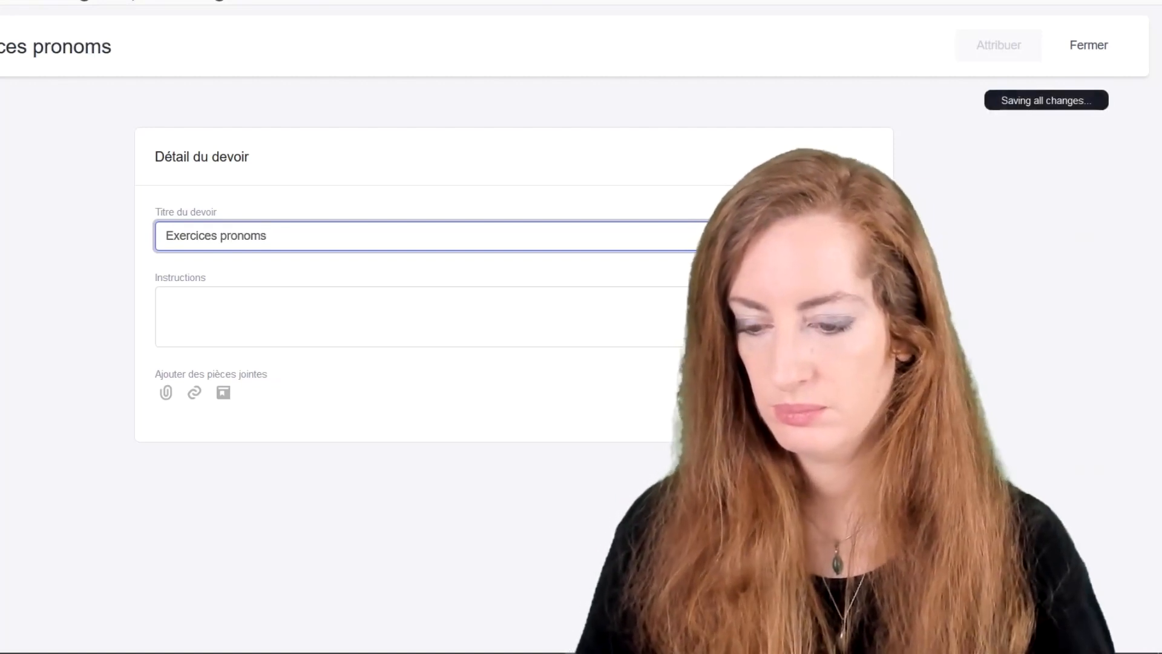
click(166, 300)
text(R)
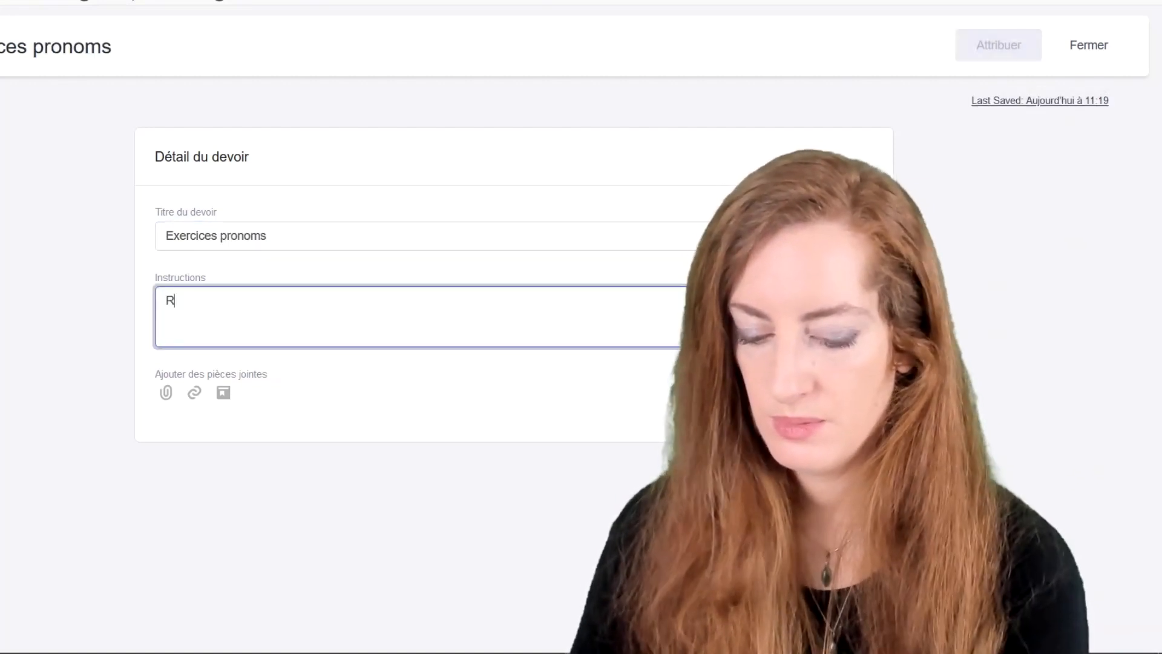
text(épondez aux questions)
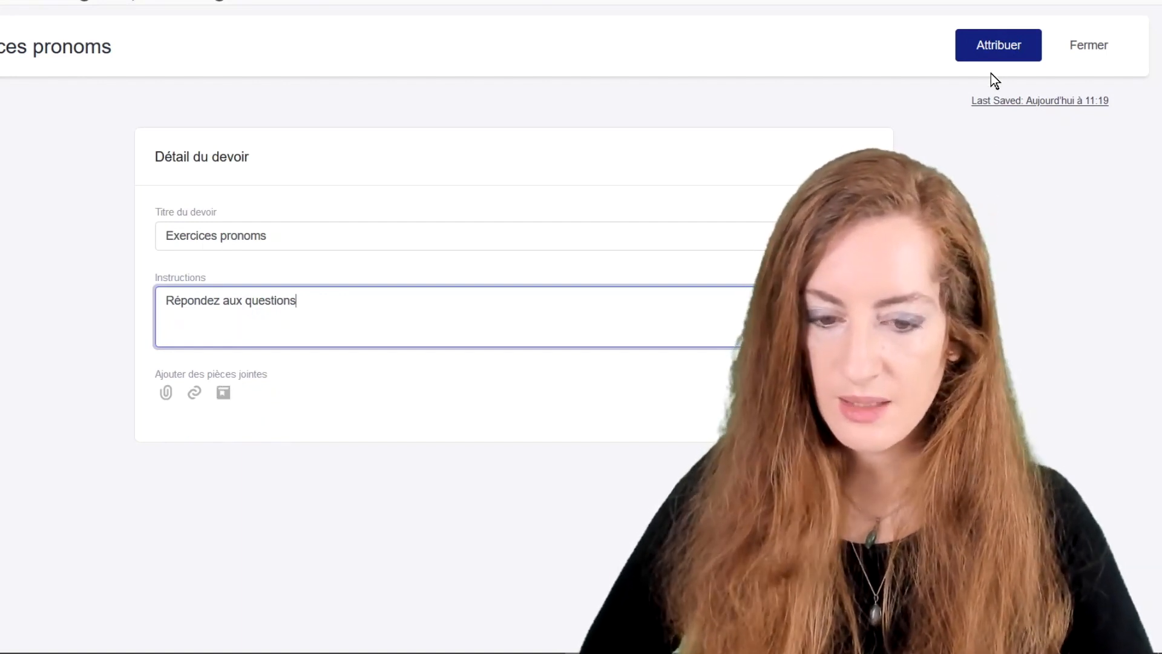
Set Exercices pronoms due 03/26/2020 at 10:00 AM, toggling the lock-after-due-date option.
click(1000, 49)
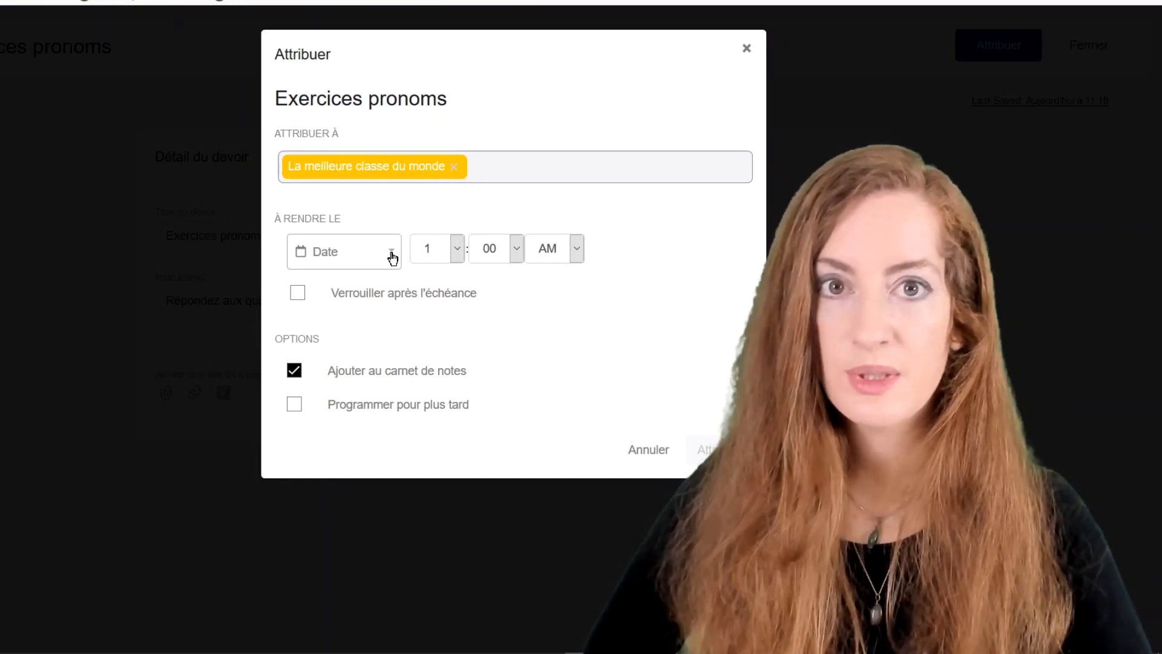
click(392, 253)
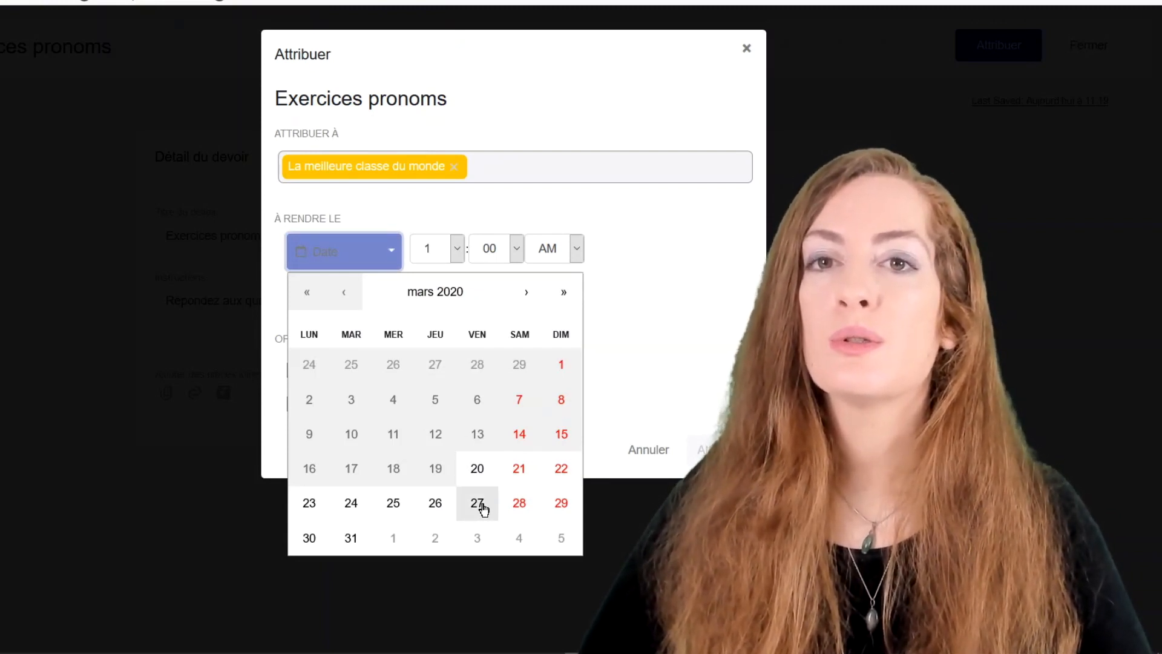
click(435, 504)
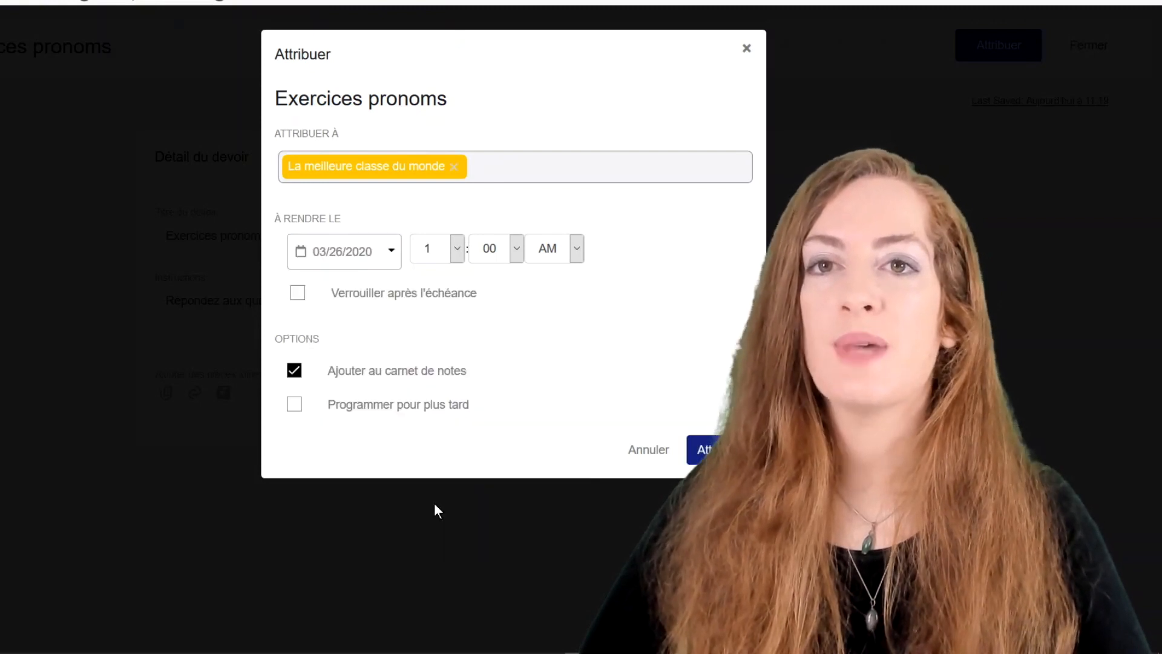
click(455, 253)
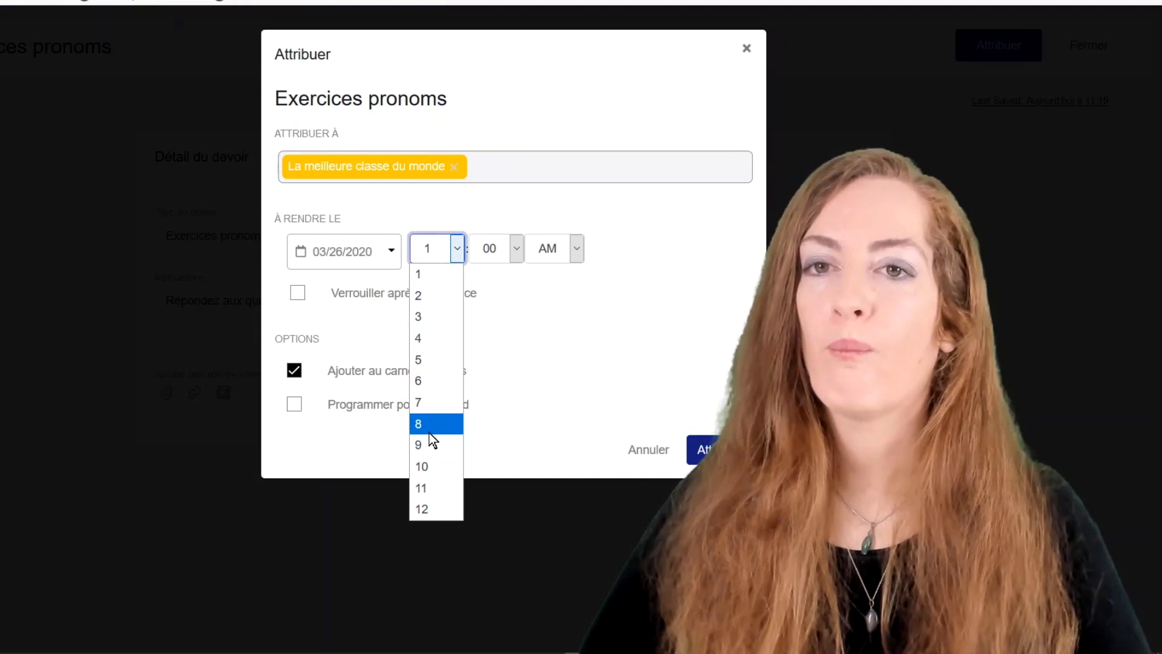
click(435, 466)
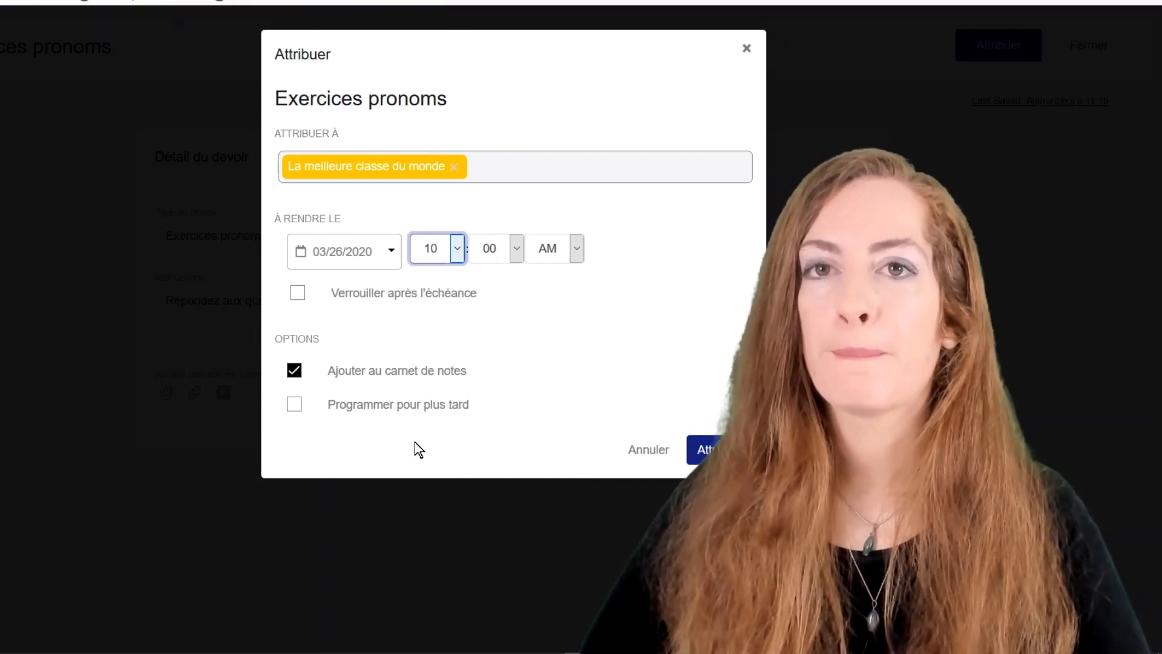
click(296, 298)
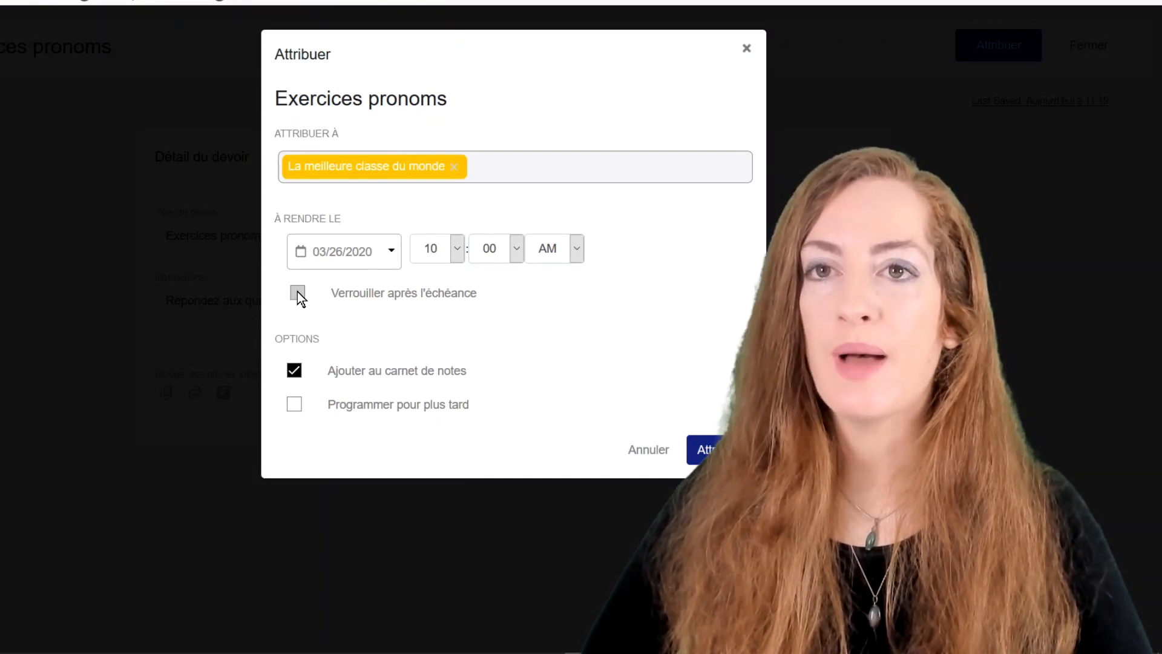
click(298, 294)
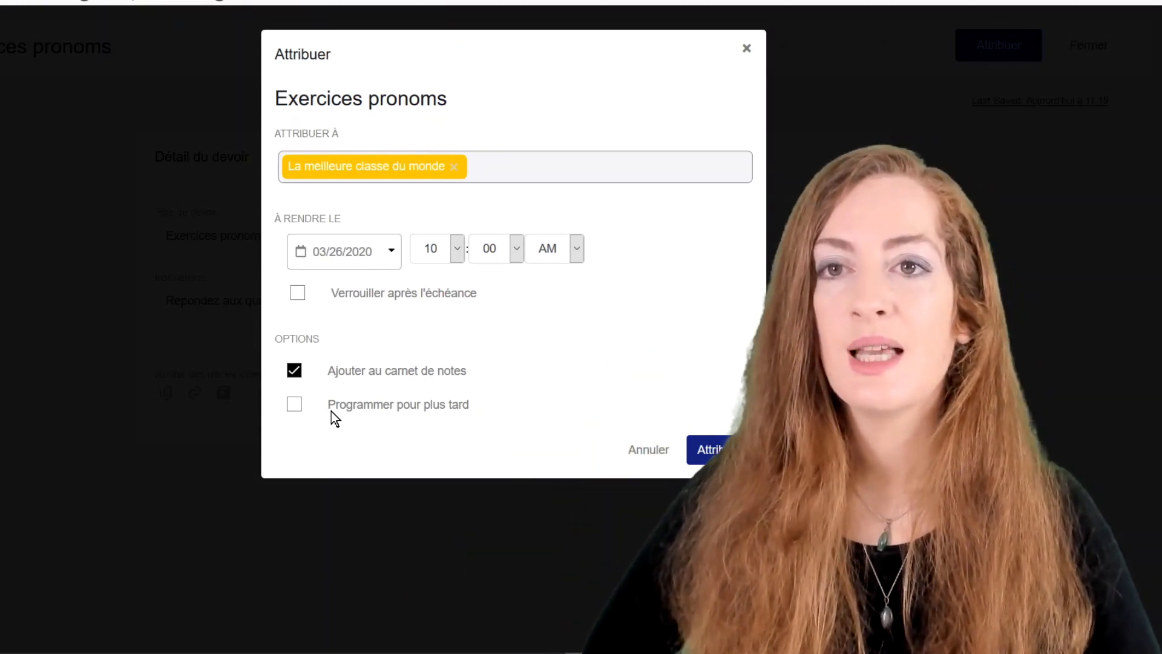
click(295, 405)
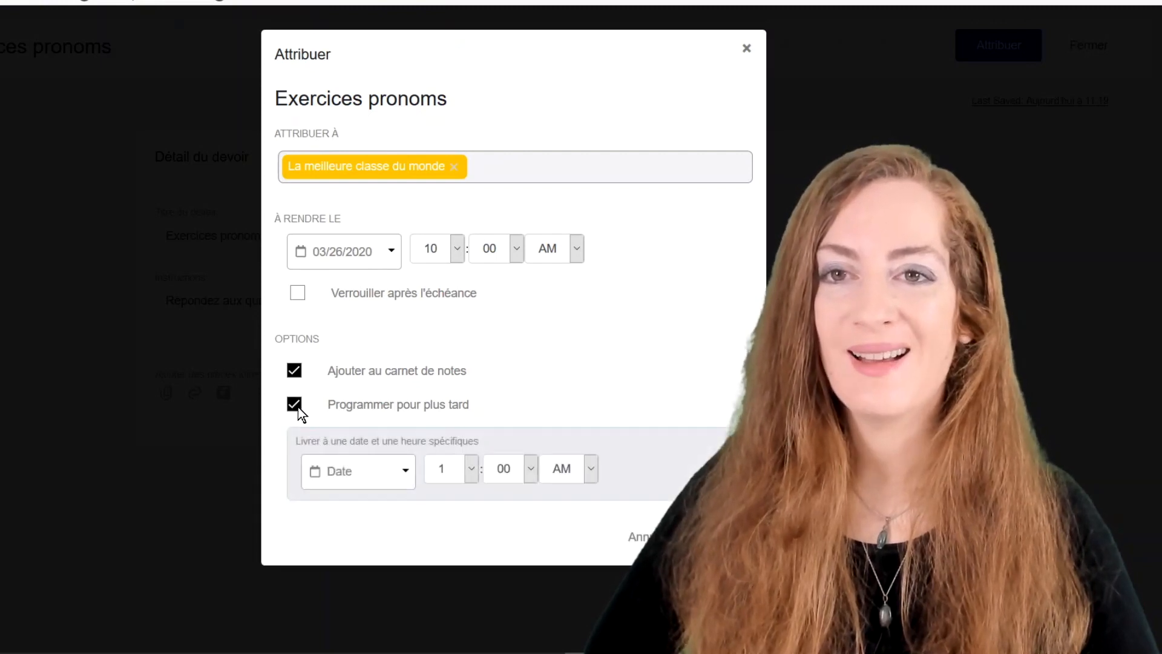
click(407, 474)
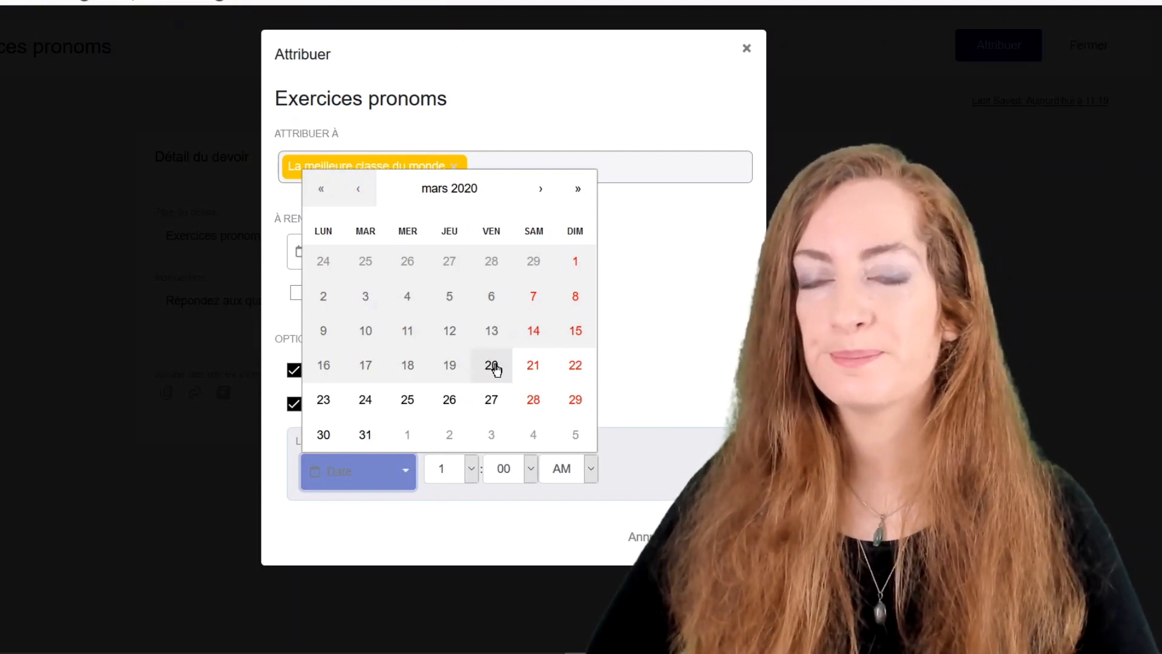
click(533, 369)
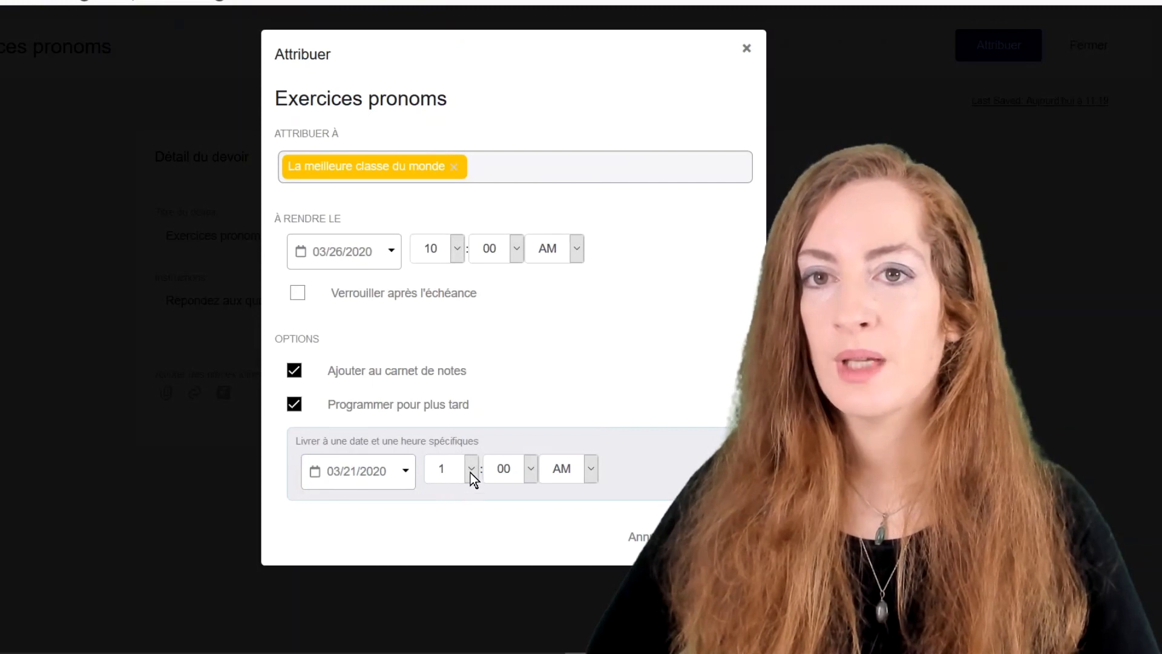
click(471, 473)
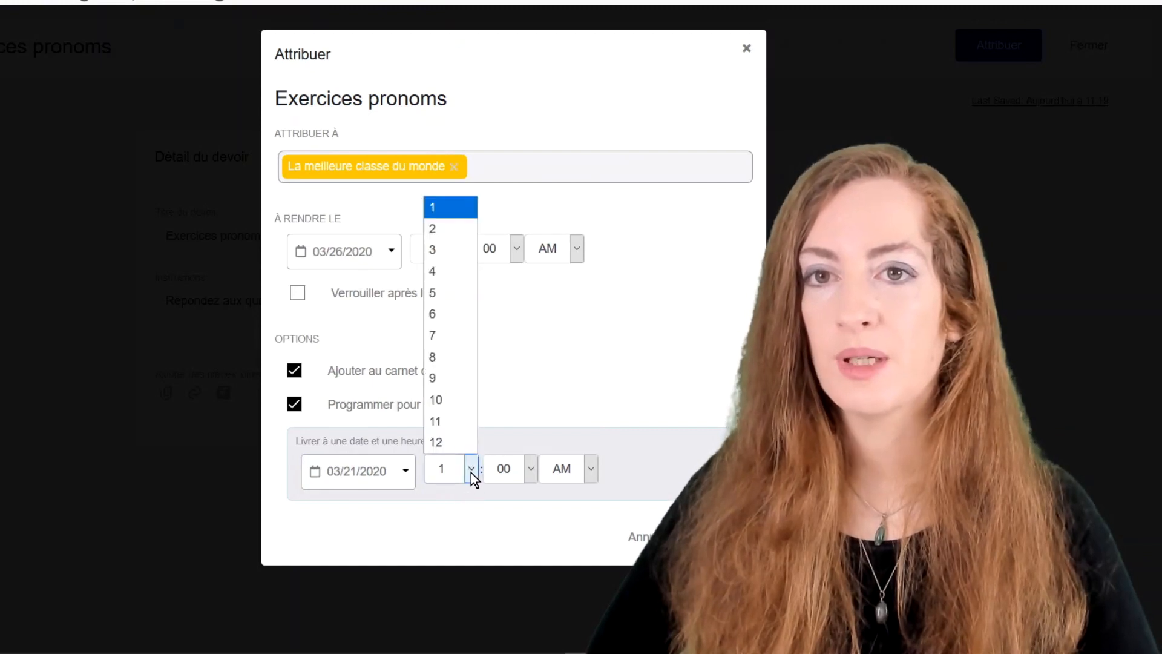
click(437, 336)
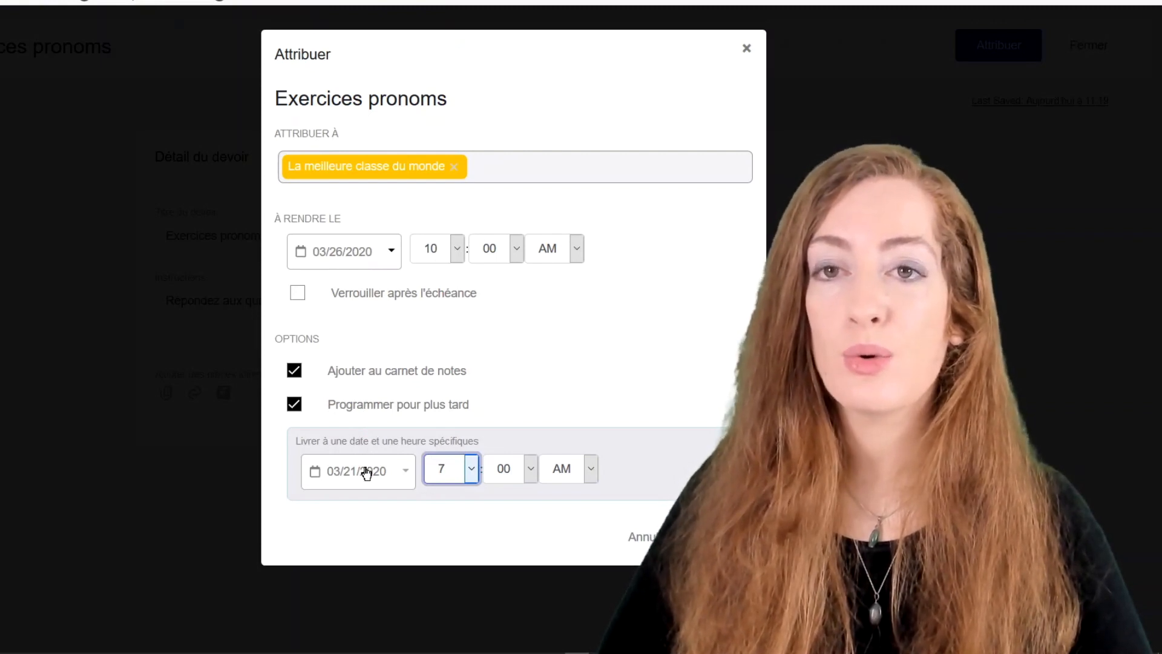
click(296, 409)
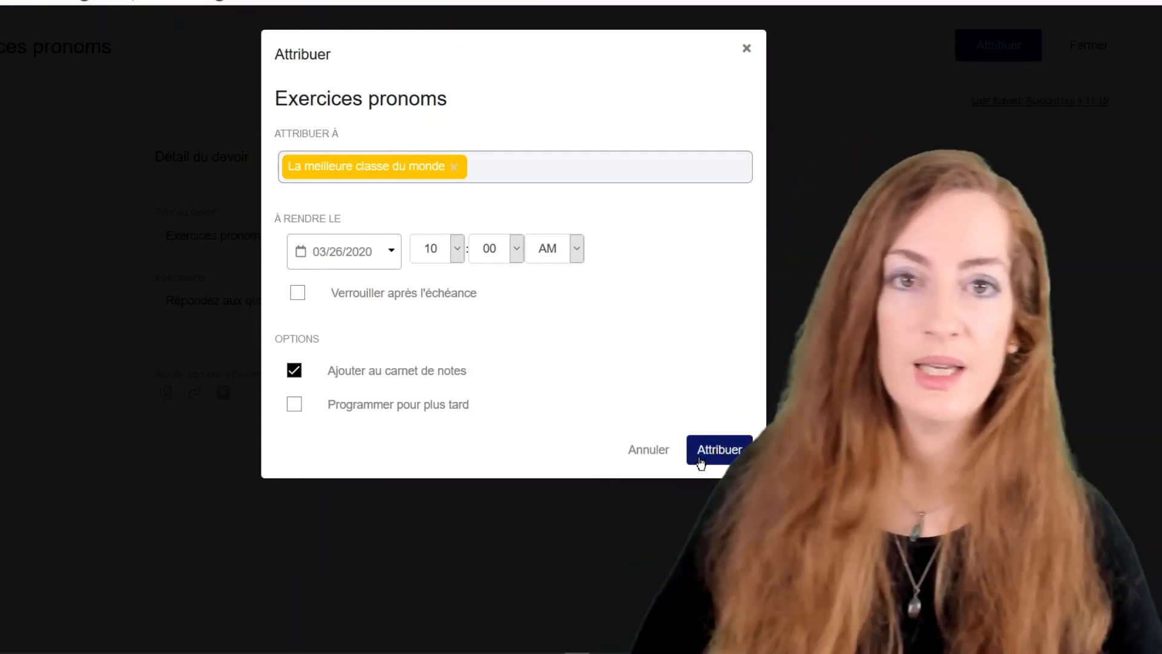
Send Exercices pronoms to La meilleure classe du monde.
click(700, 462)
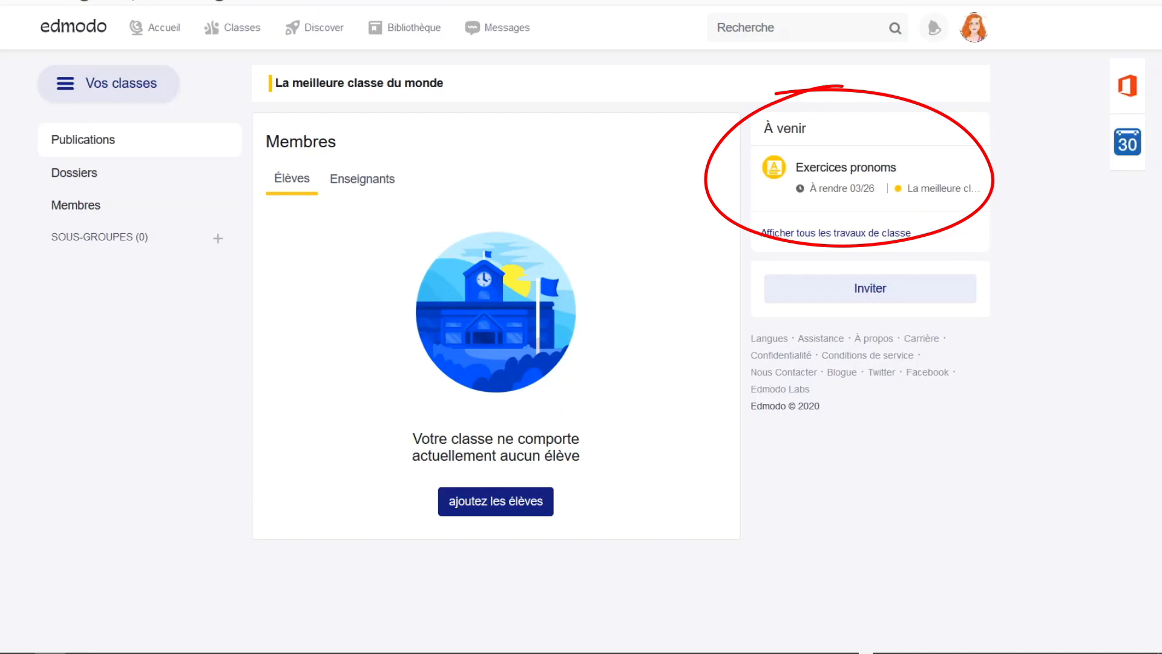
Open Exercices pronoms and browse its Non remis, Noté and Rendu submission lists.
click(826, 167)
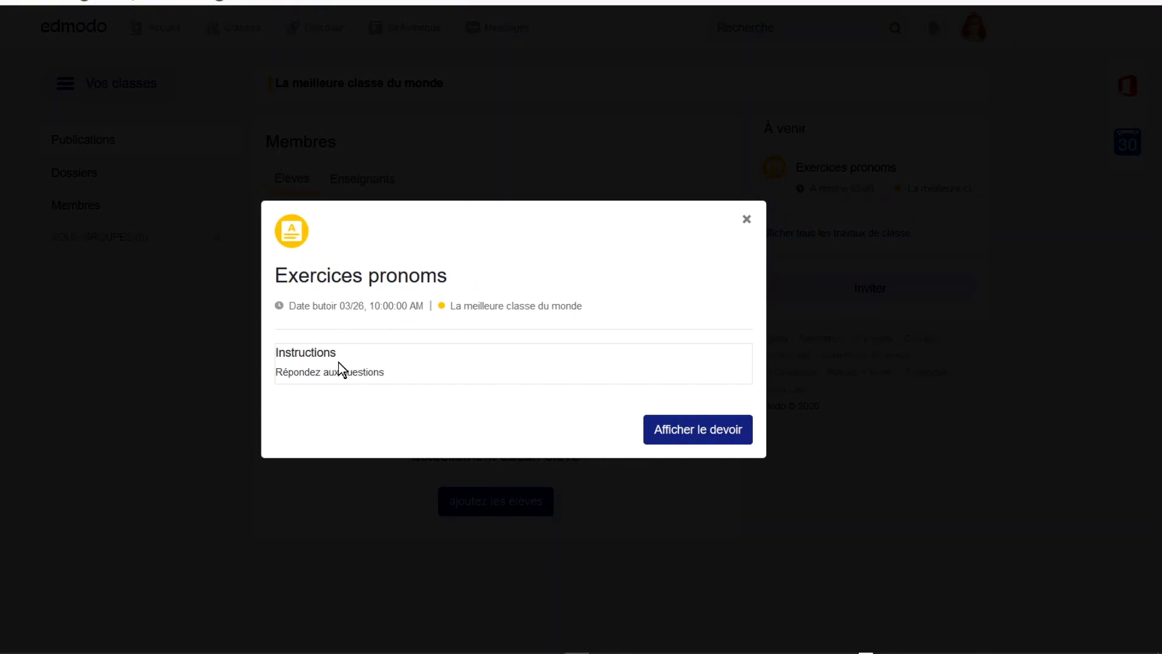
click(675, 429)
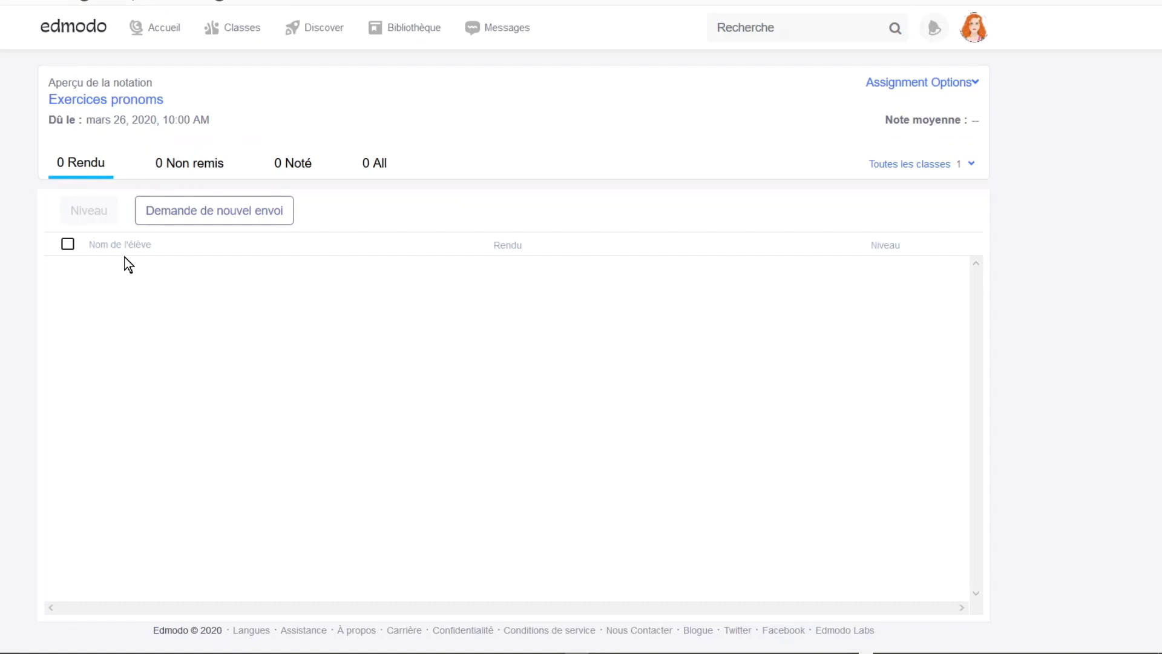
click(208, 165)
click(281, 166)
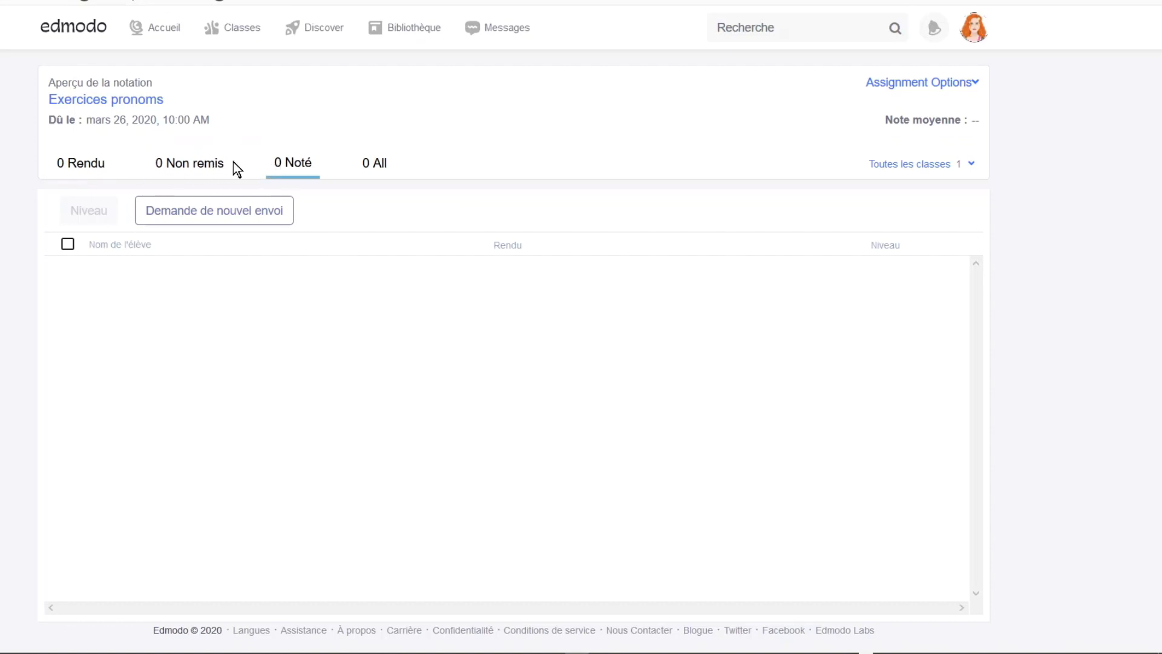
click(194, 162)
click(94, 168)
mouse_move(225, 43)
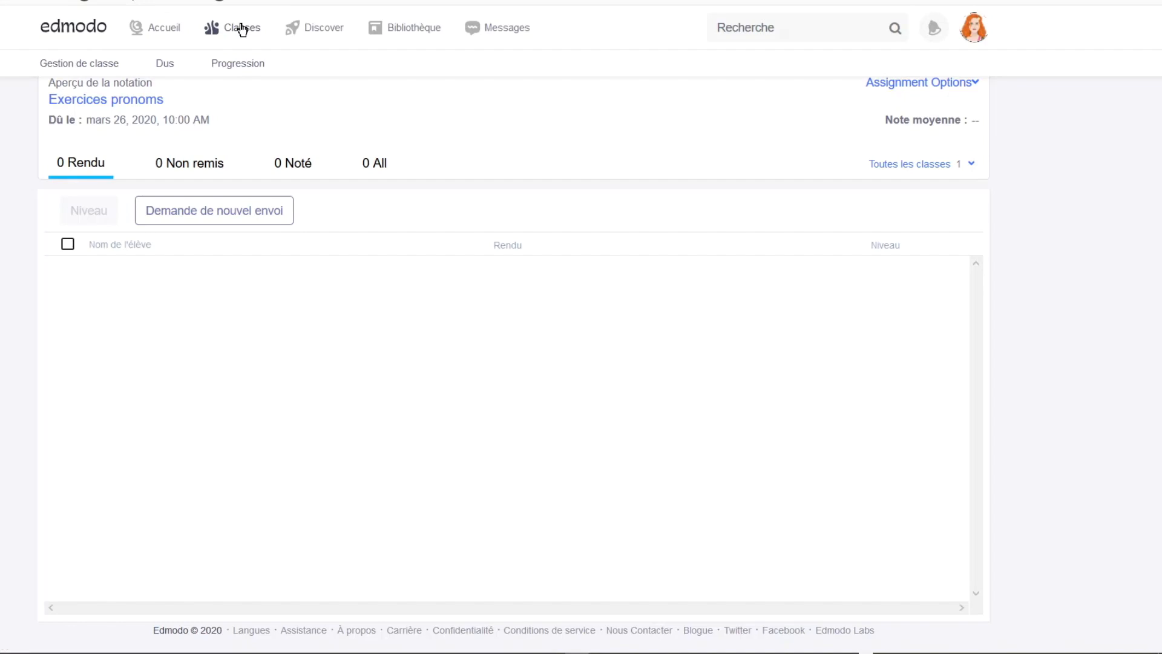
Go to the La meilleure classe du monde class page and bring up its create menu.
click(242, 29)
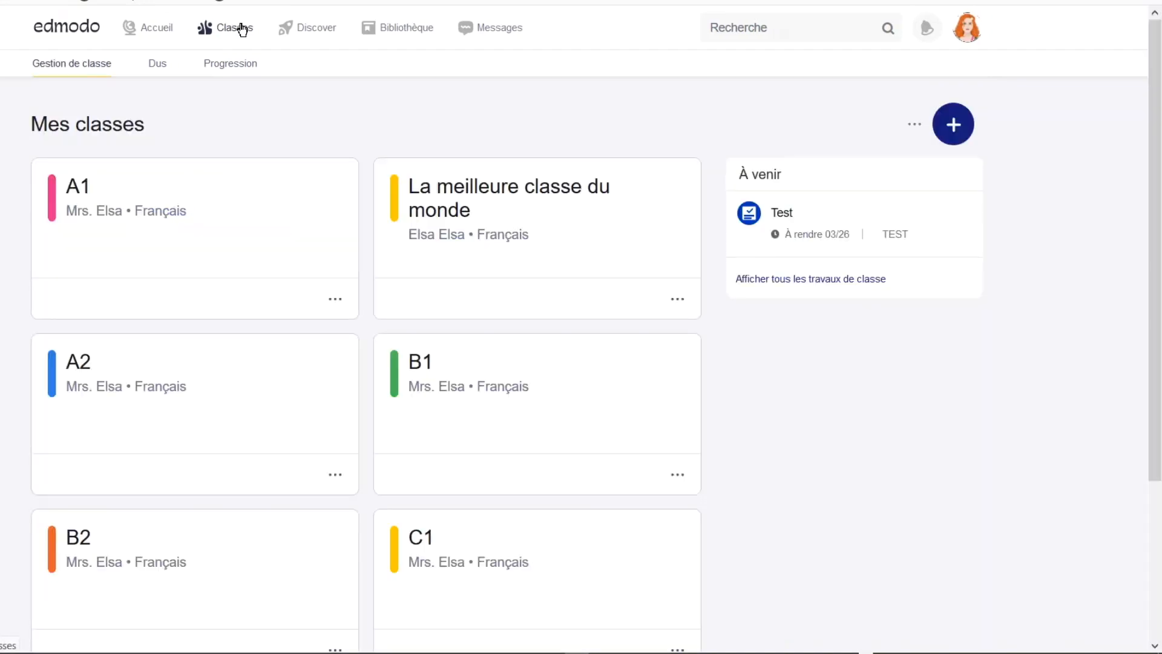
click(435, 191)
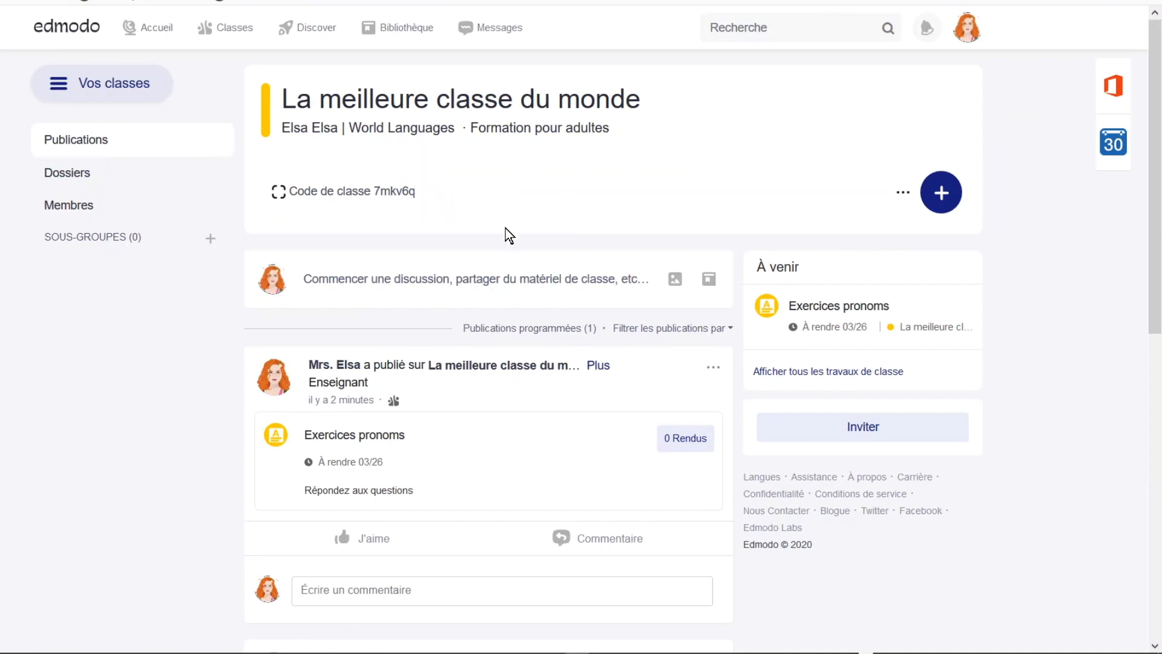
scroll(493, 252, down, 4)
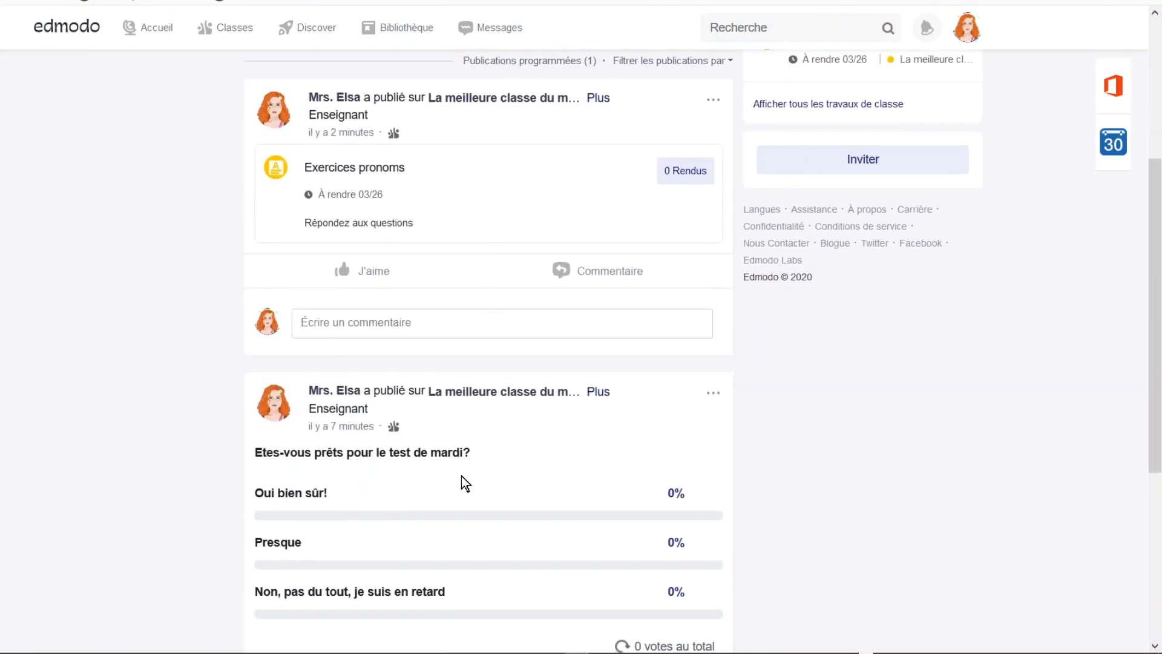
scroll(461, 476, up, 3)
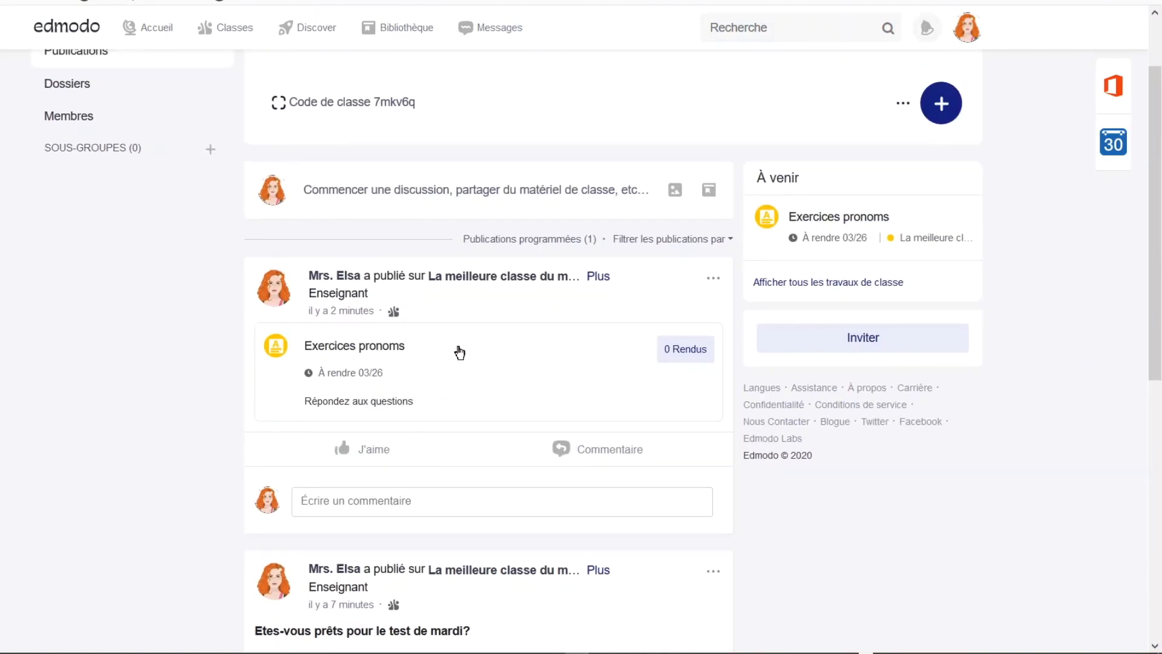
scroll(455, 375, up, 2)
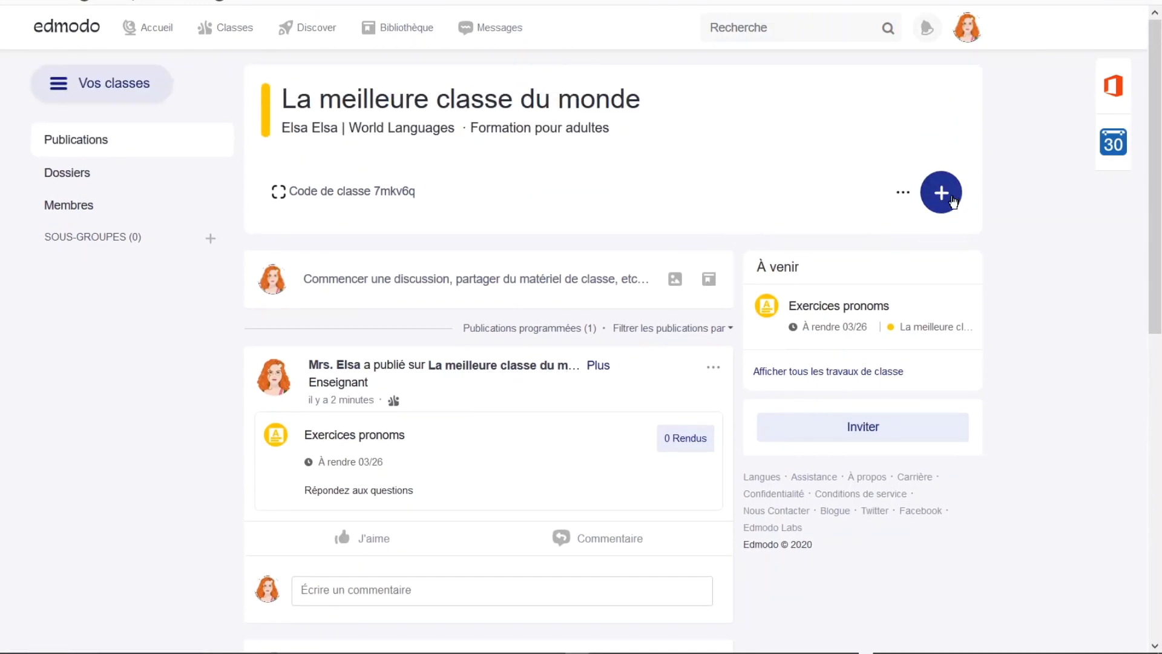
click(951, 199)
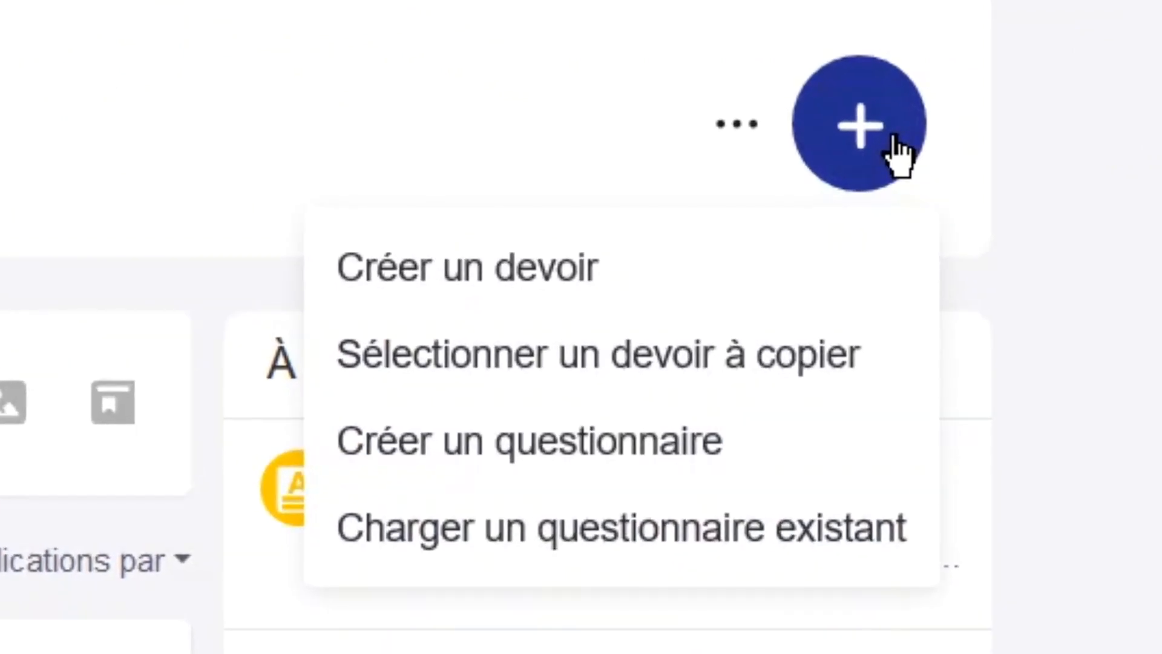
Create a questionnaire titled 'Test 1' with instructions 'Répondez aux questions' and a 160-minute limit.
click(548, 473)
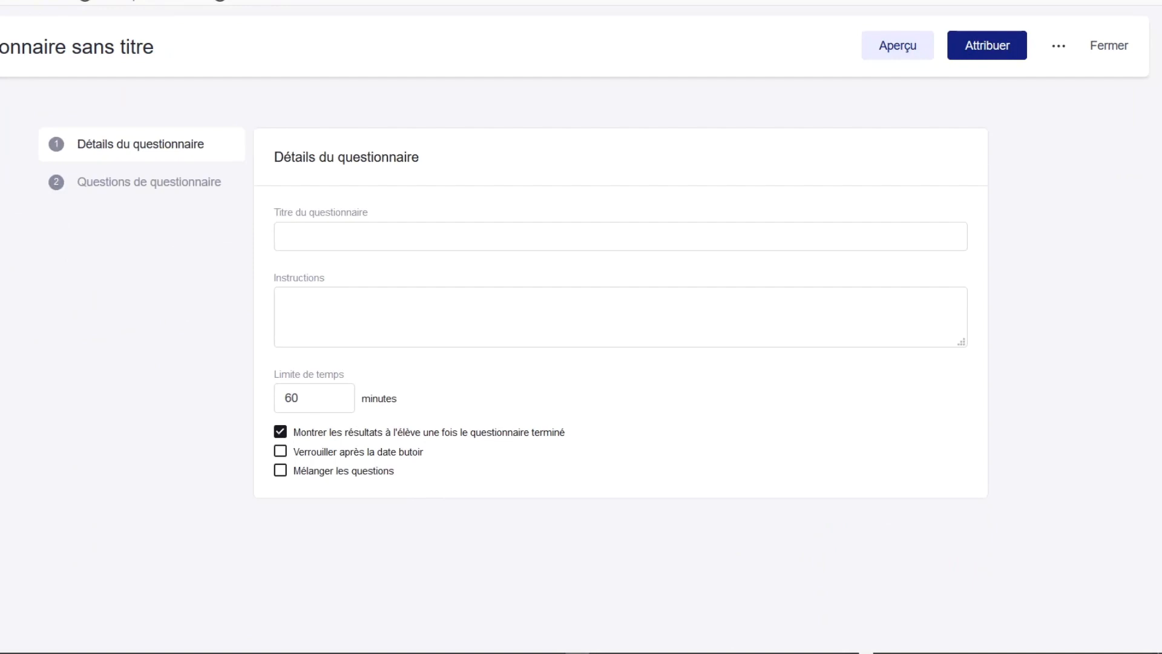
click(277, 201)
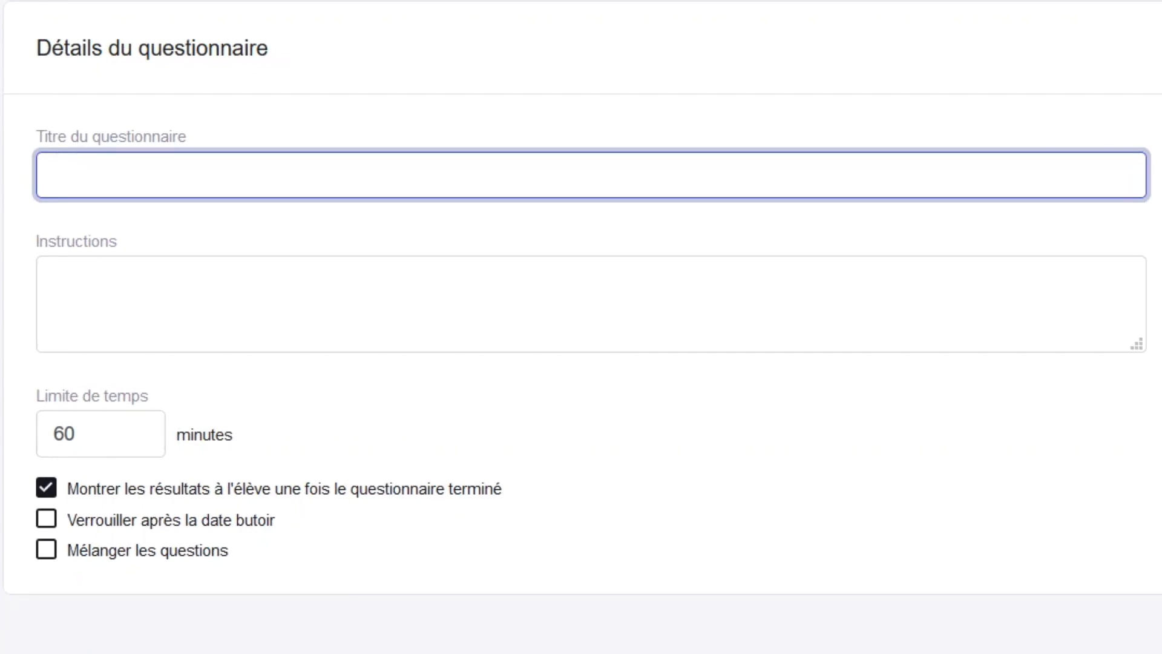
text(Test 1)
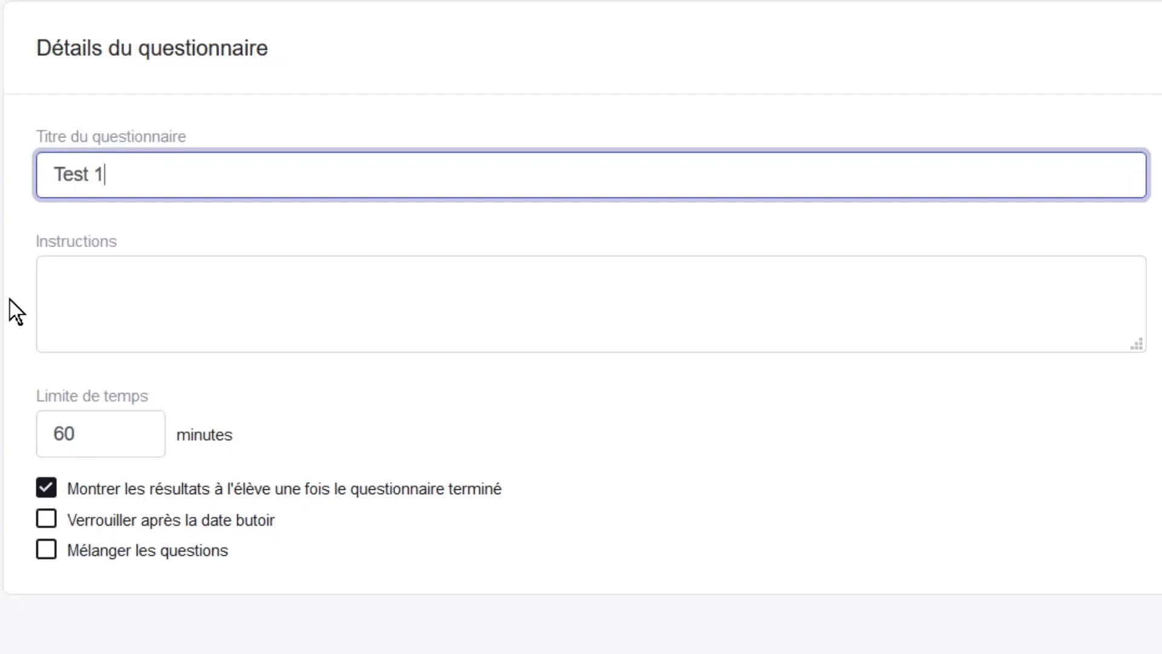
click(115, 287)
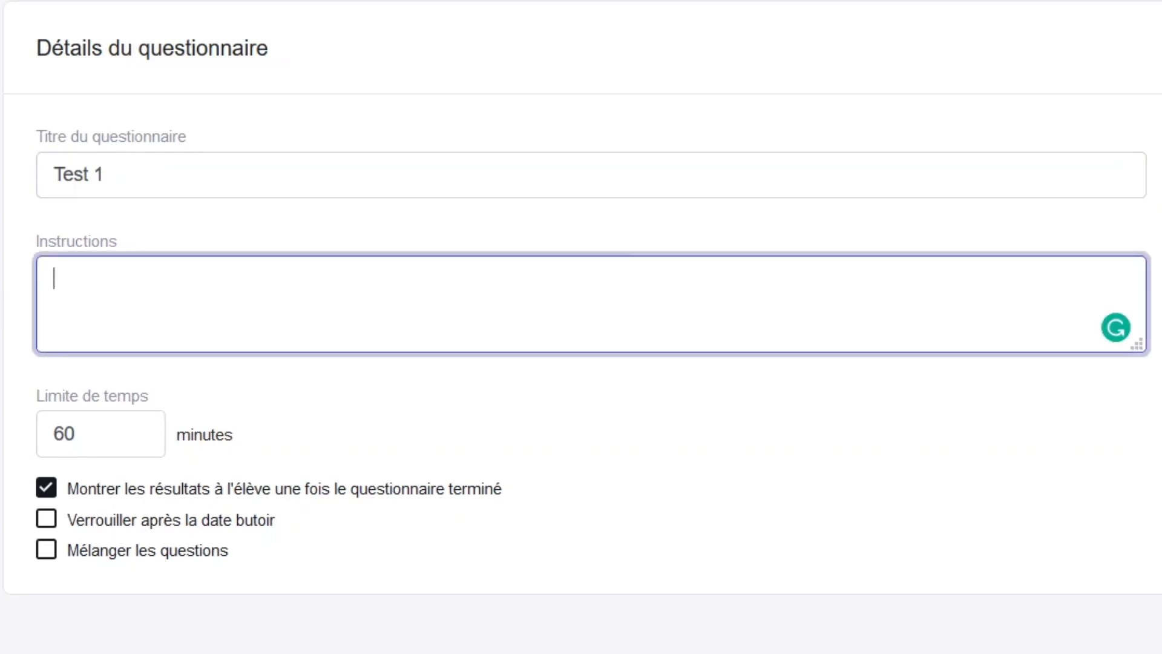
text(Répond)
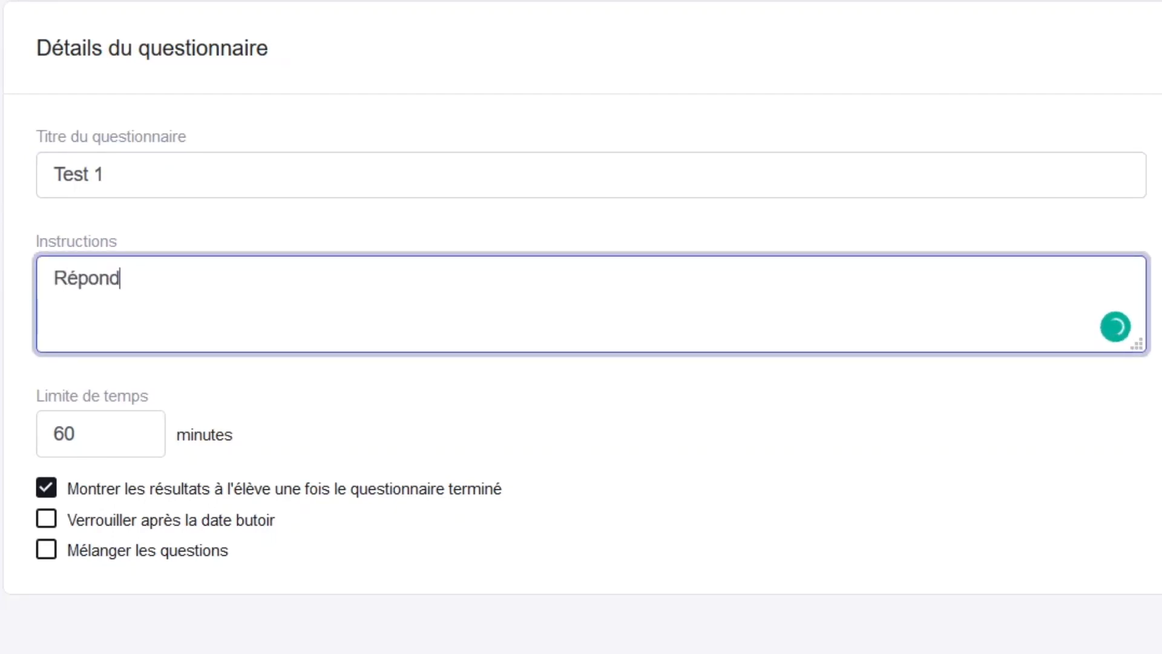
text(ez aux ques)
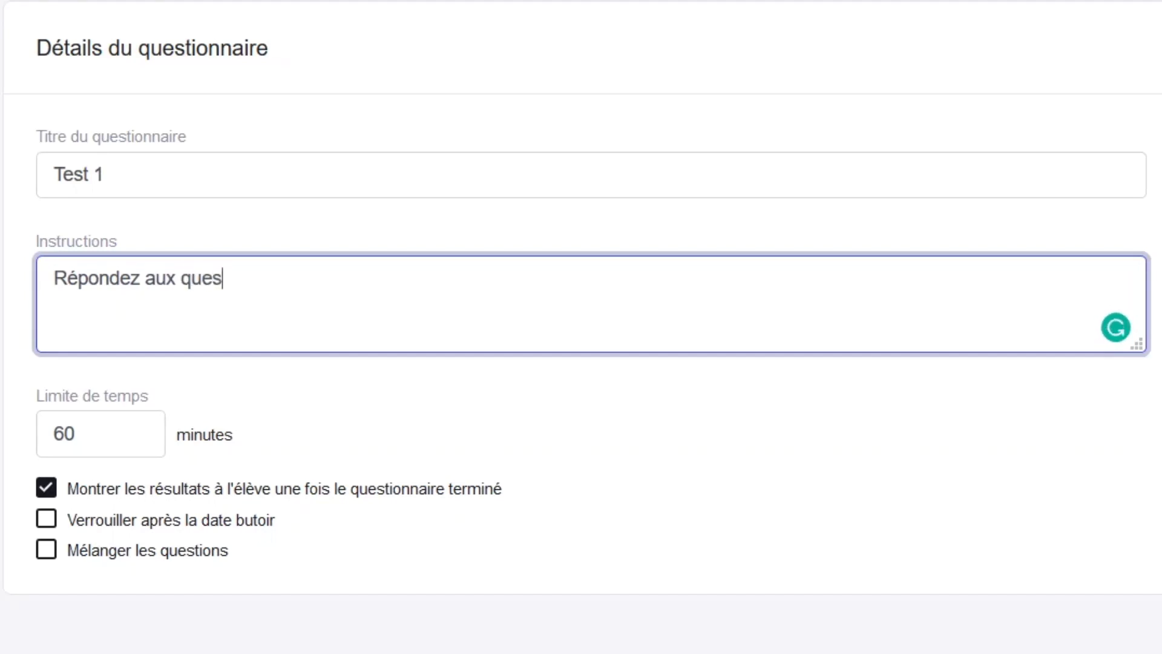
text(tions)
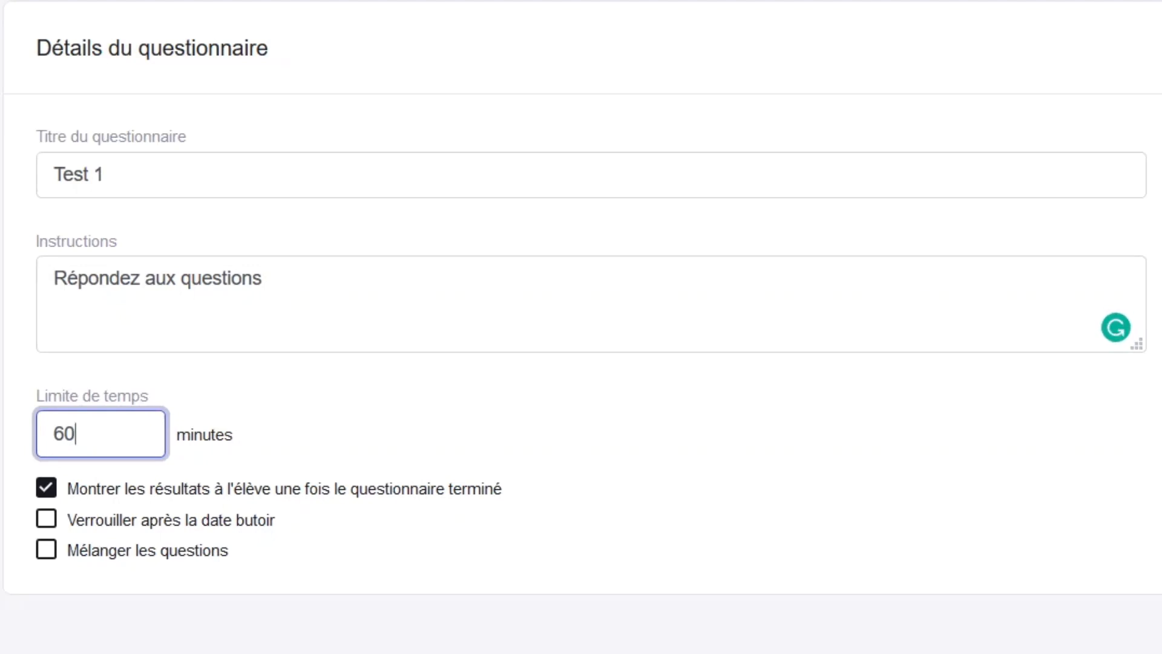
text(1)
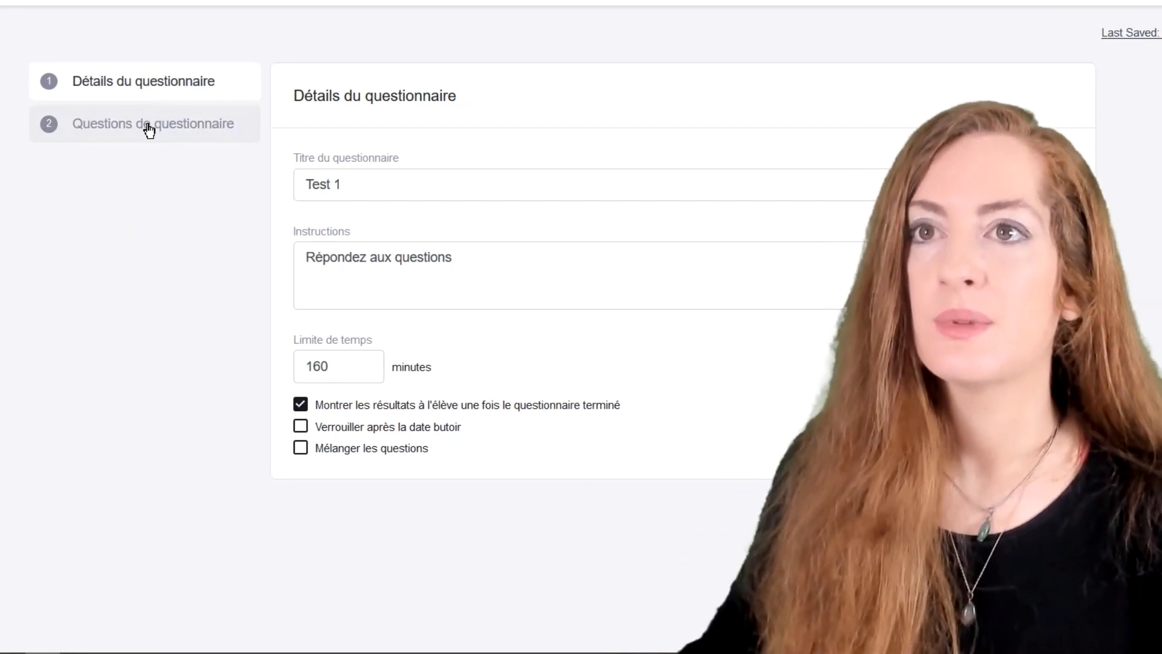
Set the first quiz question's type to Vrai ou faux.
click(150, 130)
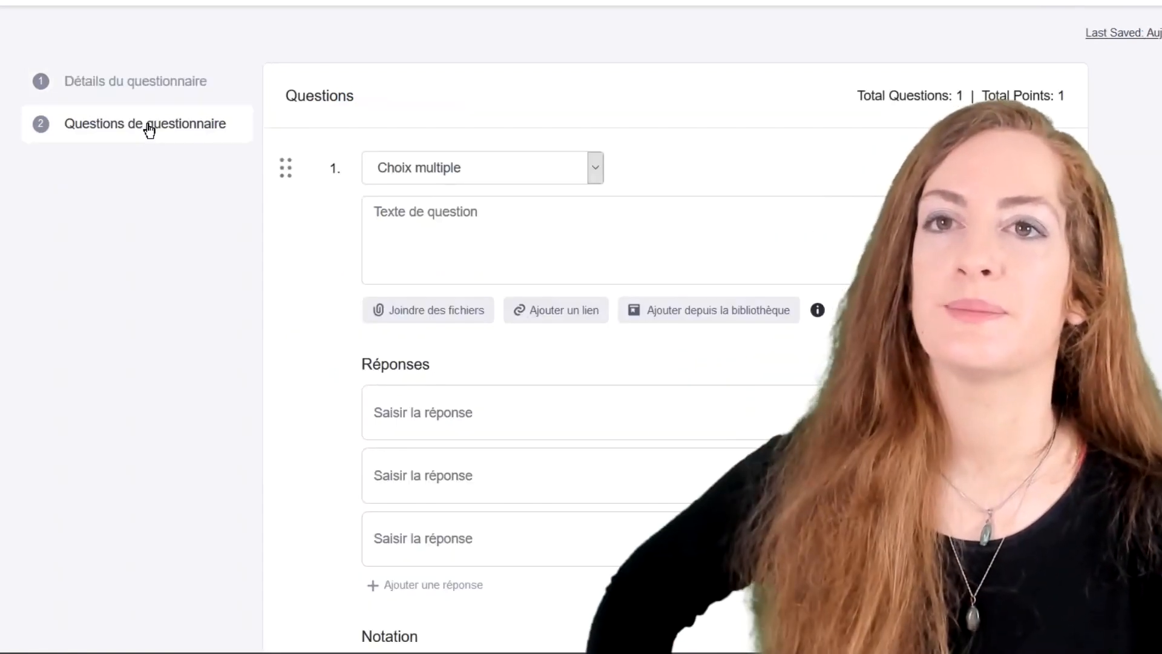
click(596, 171)
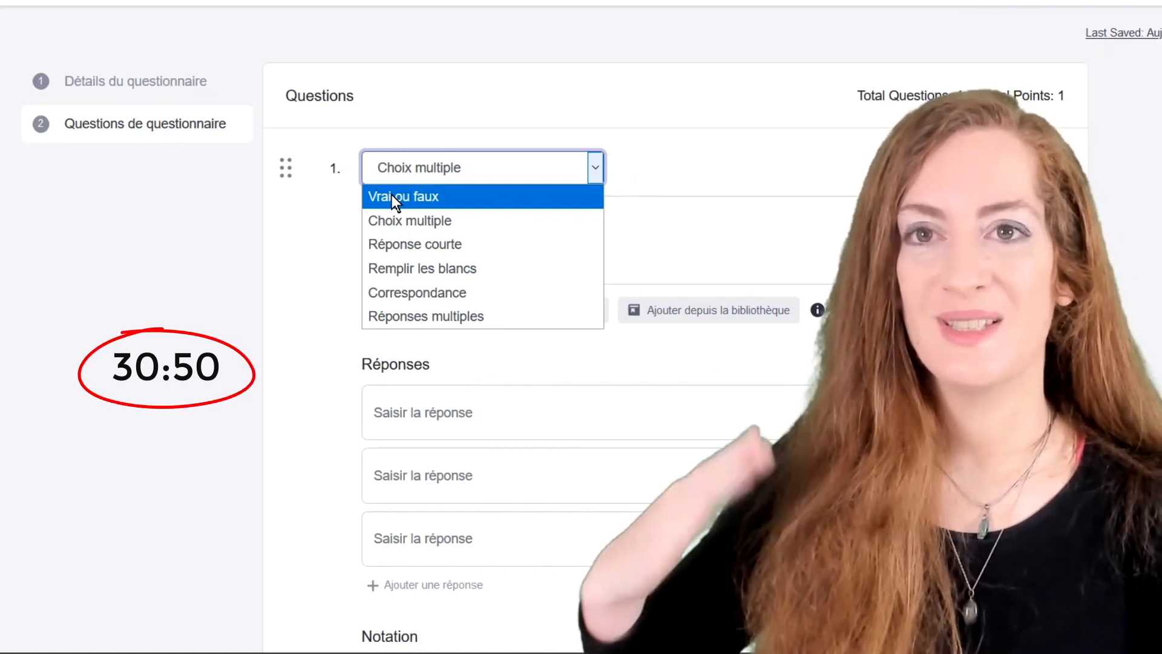
click(391, 194)
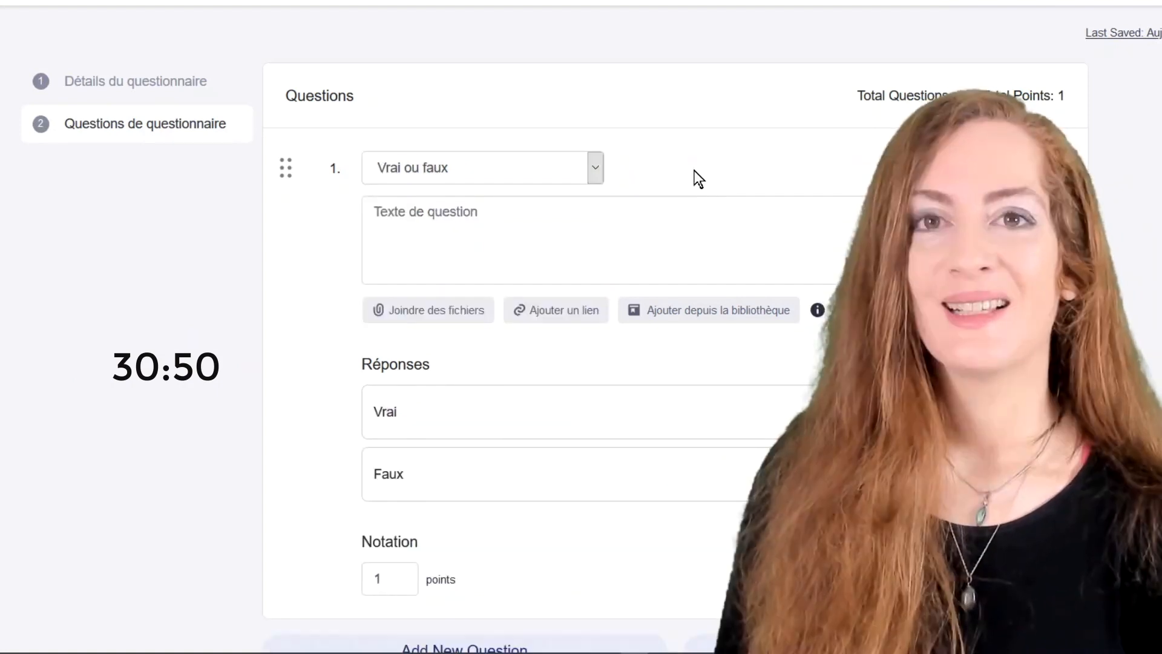
click(594, 172)
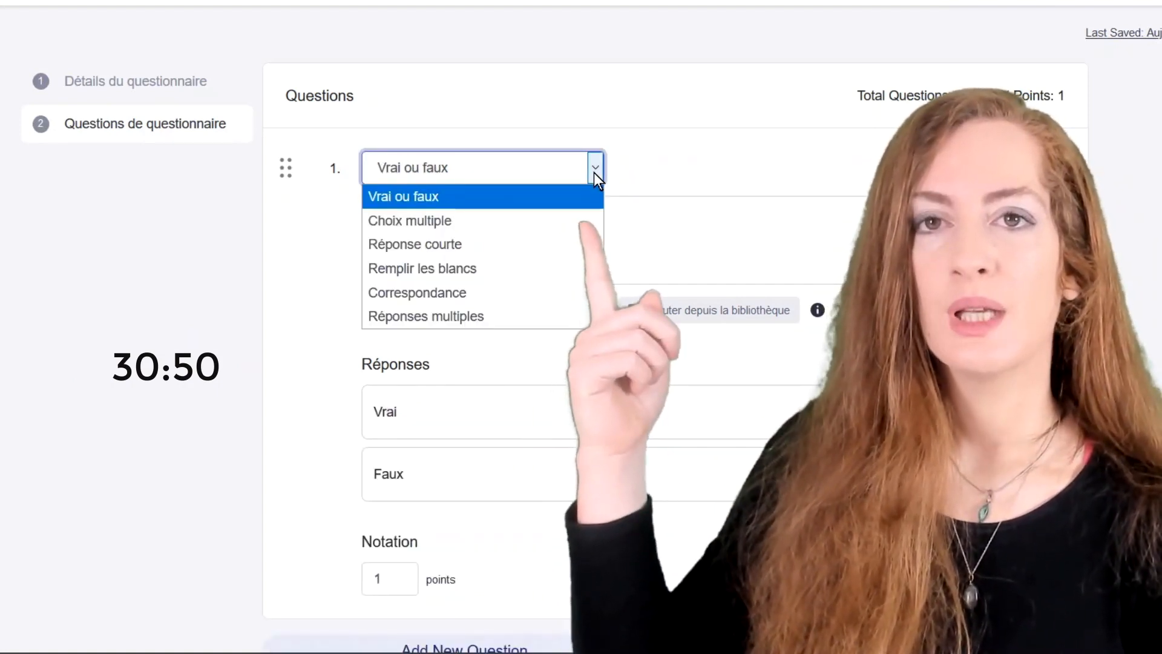
click(593, 195)
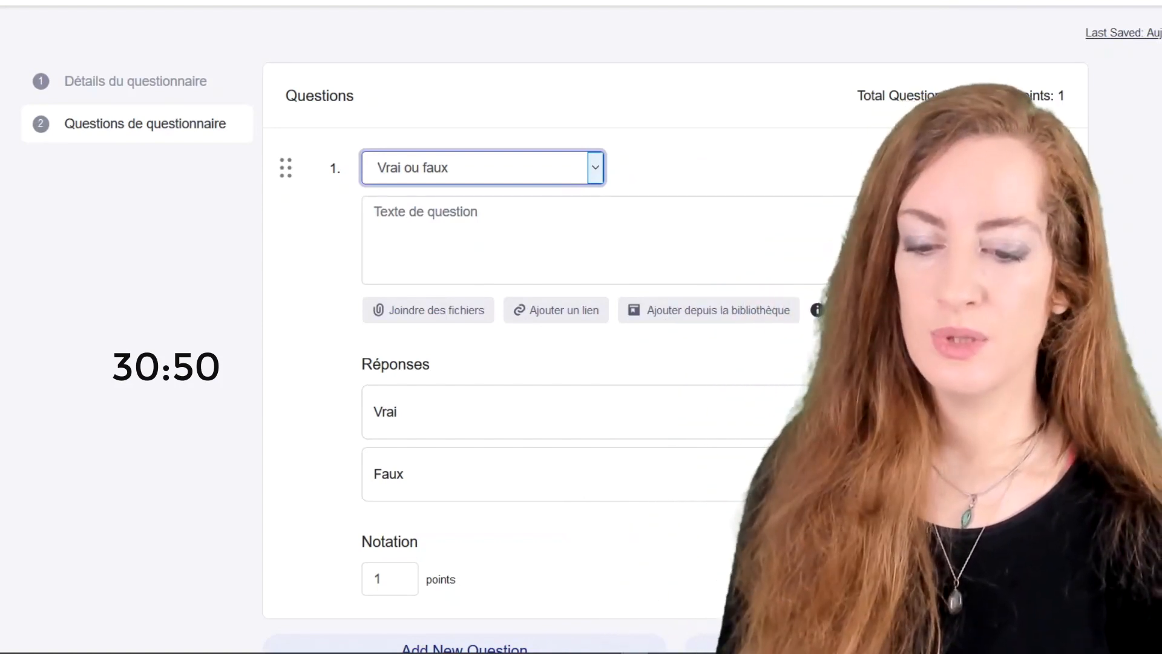
click(375, 212)
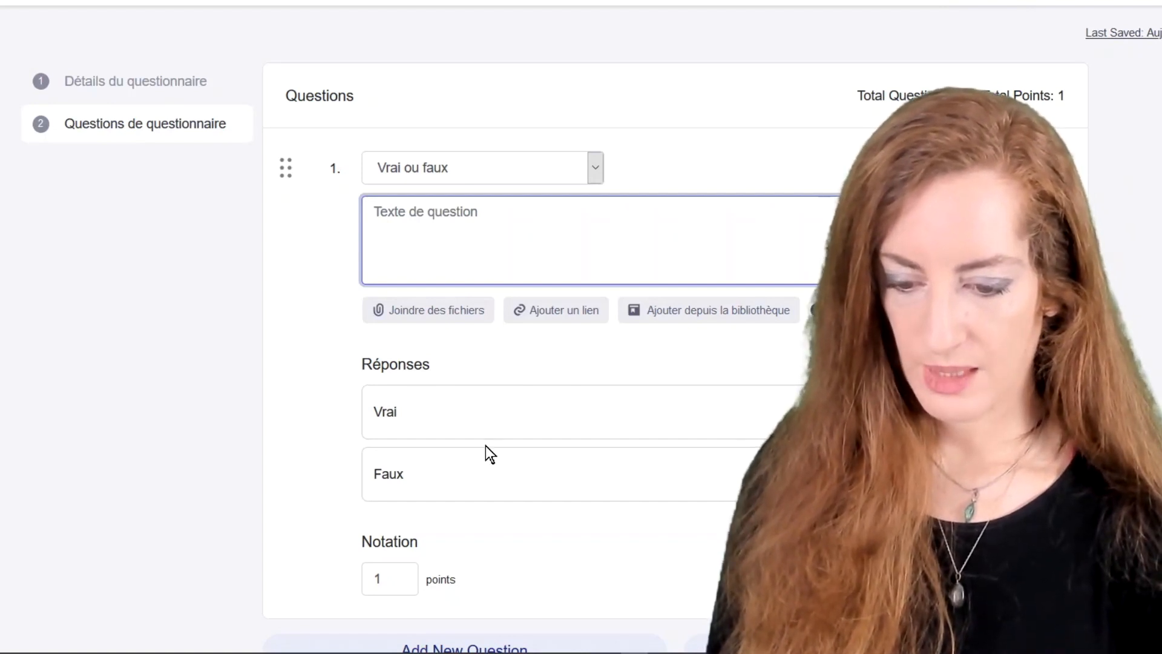
Change the first question's Notation from 1 to 5 points.
scroll(403, 518, down, 1)
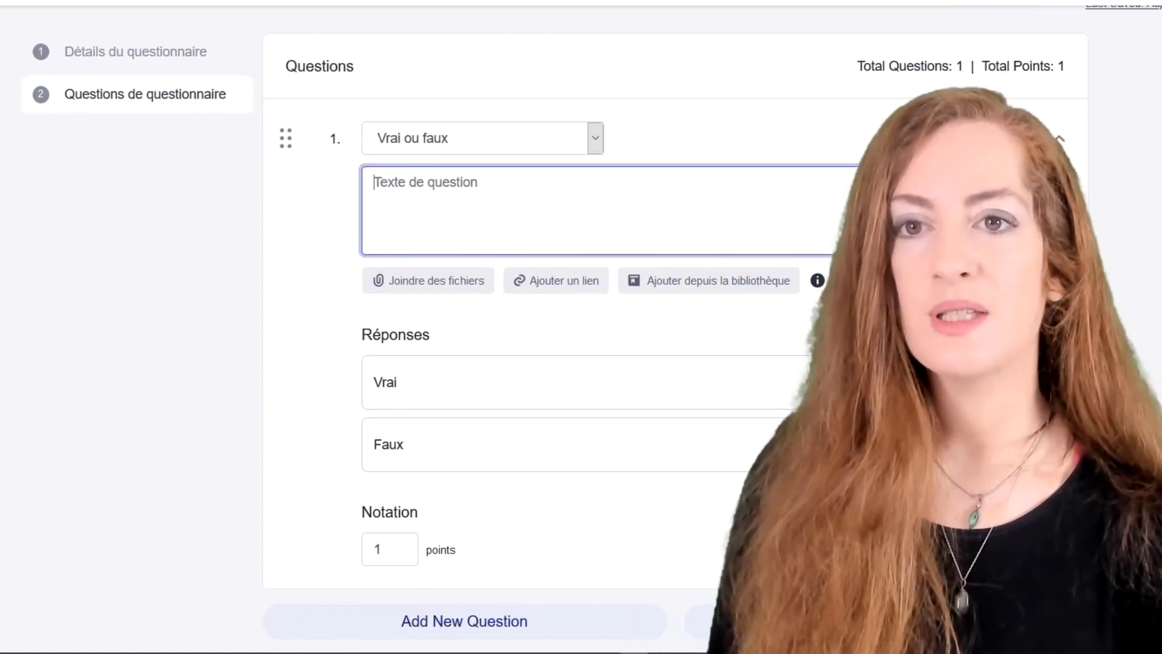
click(381, 548)
double_click(382, 548)
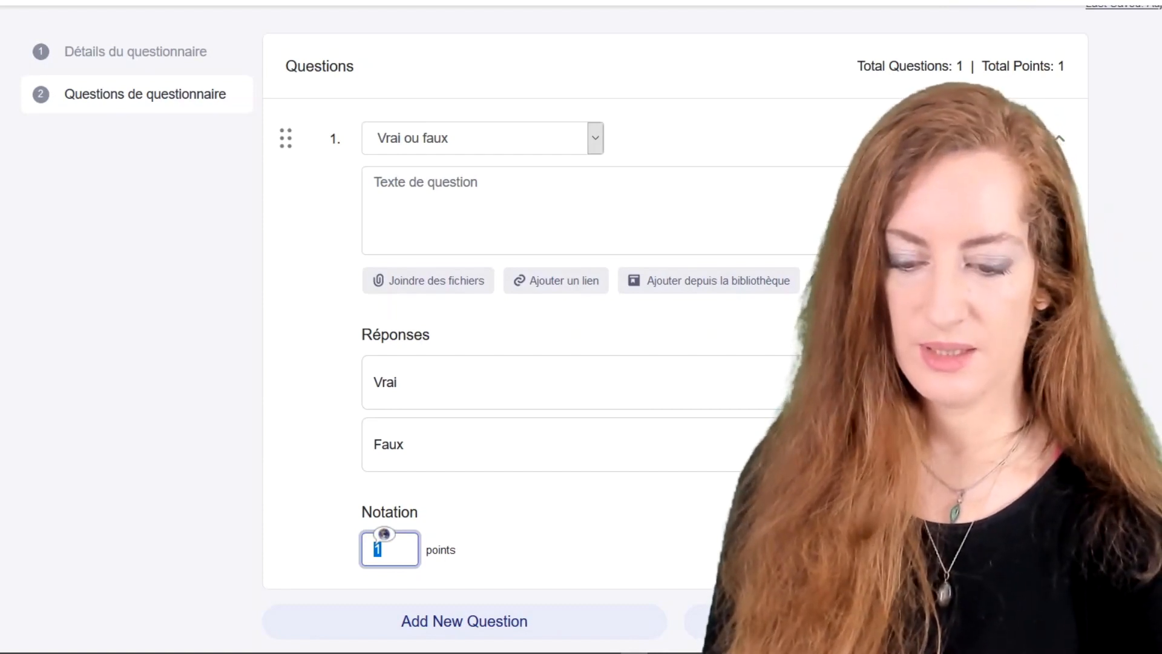
text(5)
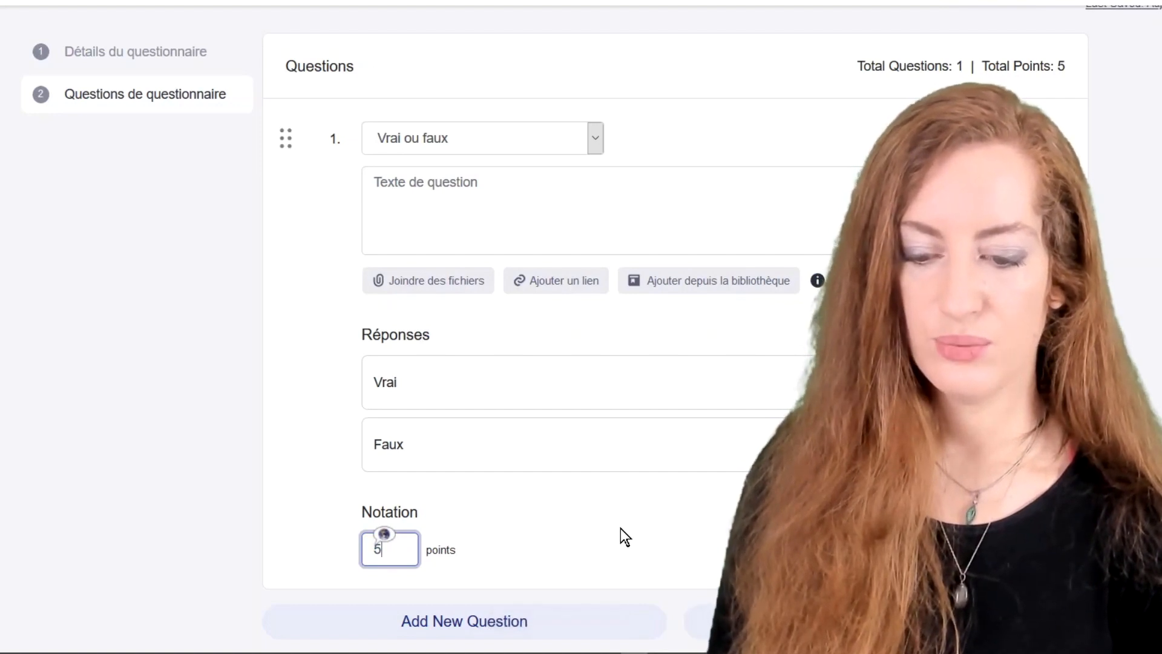
click(615, 524)
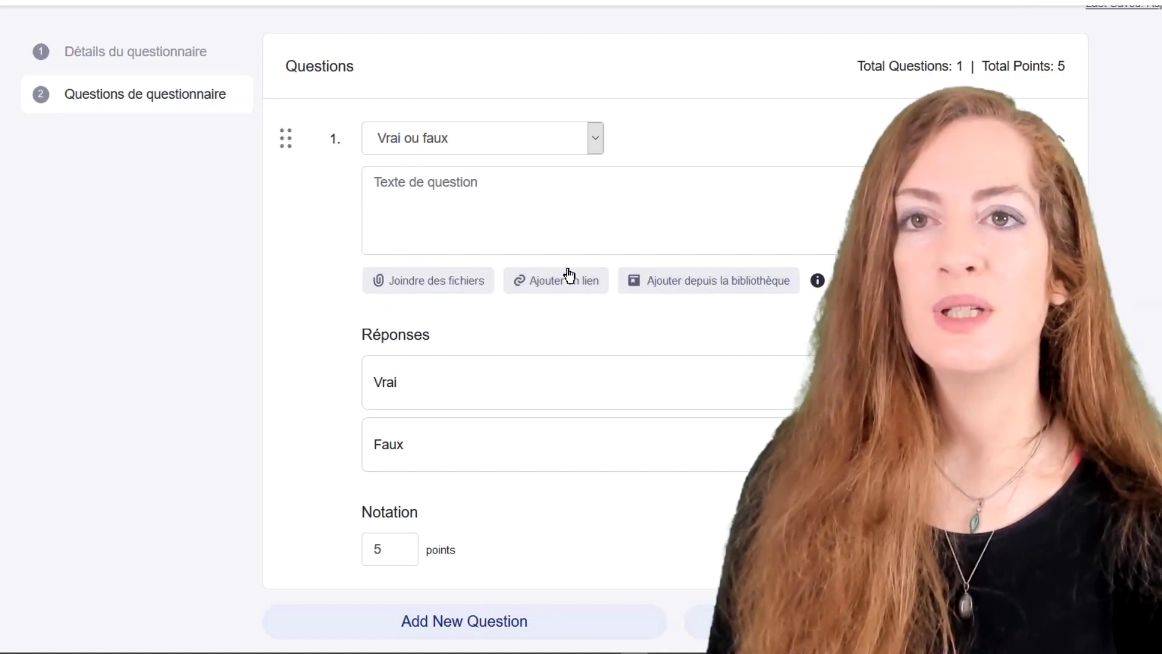
Switch question 1 to multiple choice with the text 'C'est le livre .... je lis'.
click(596, 140)
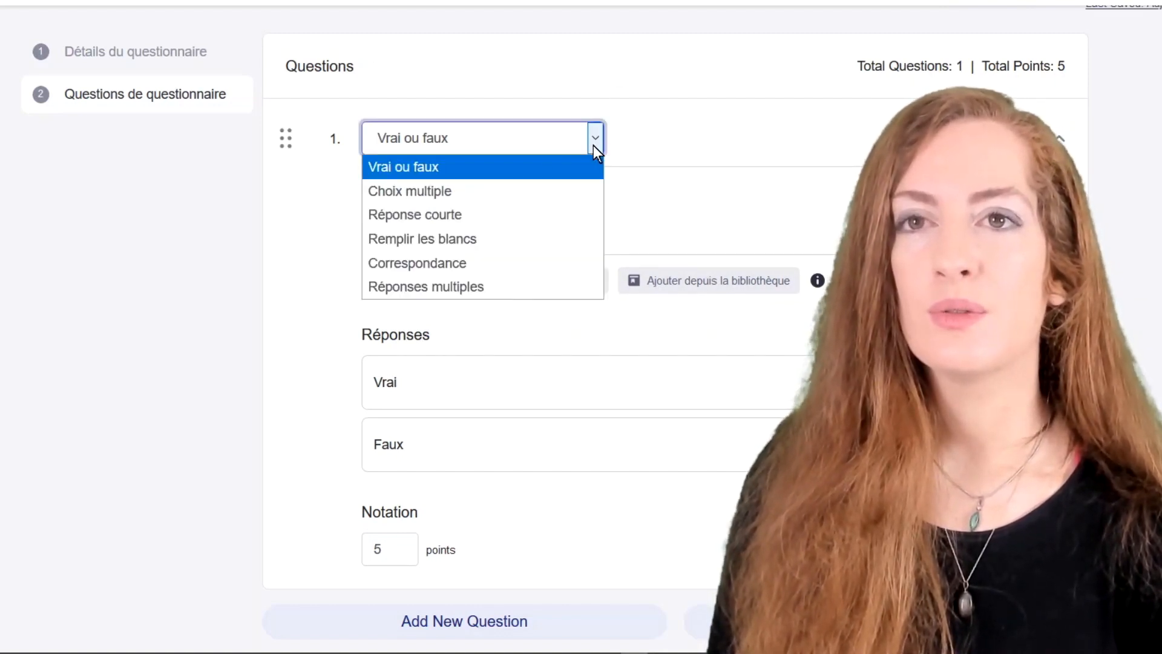
click(510, 193)
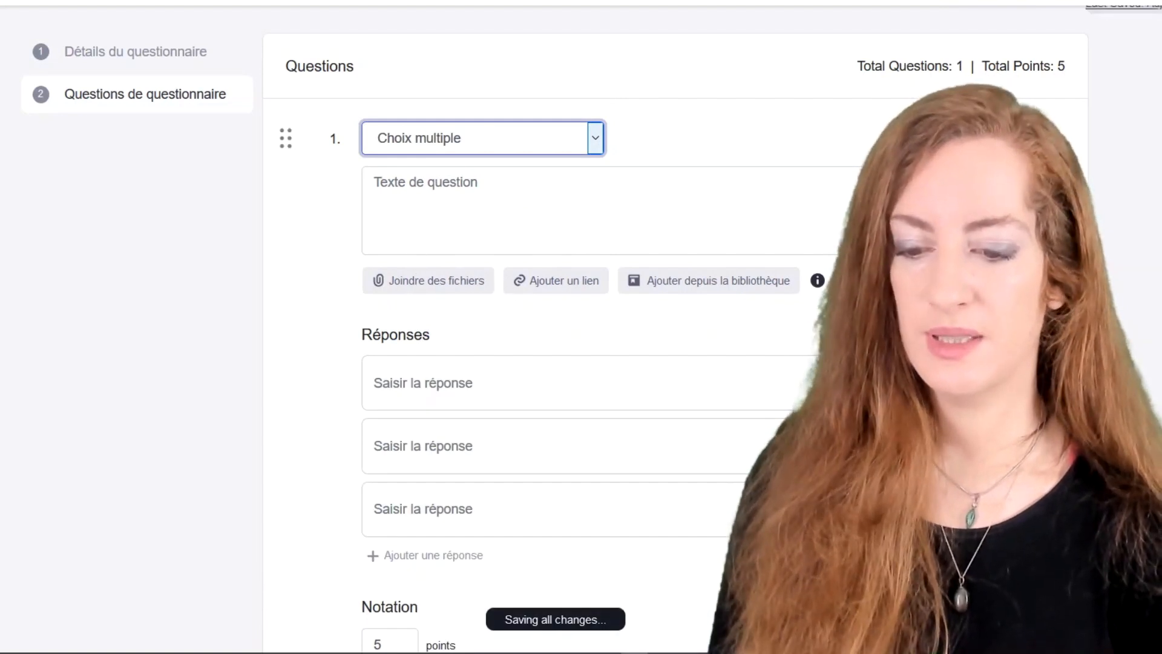
click(402, 203)
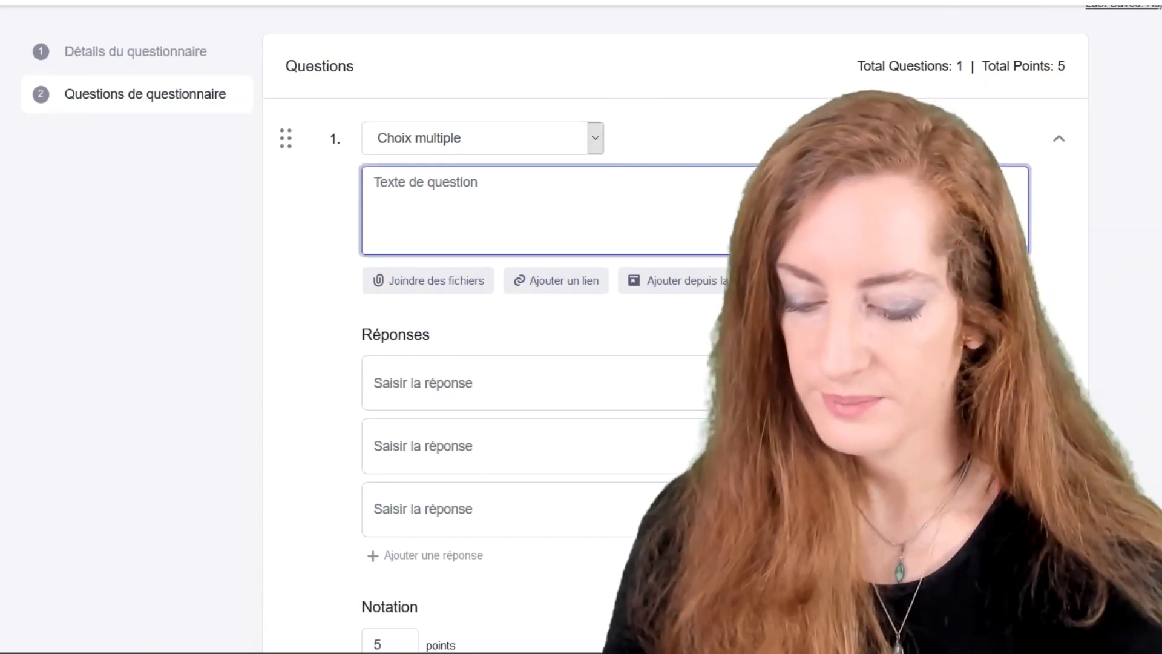
text(C'est)
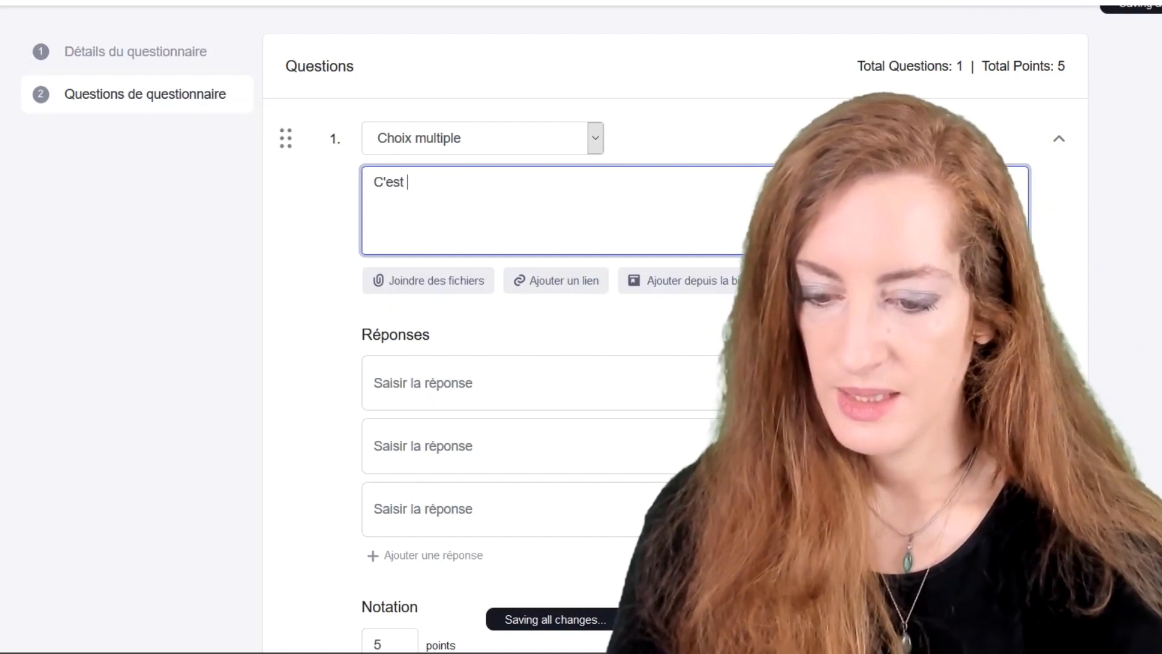
text( le)
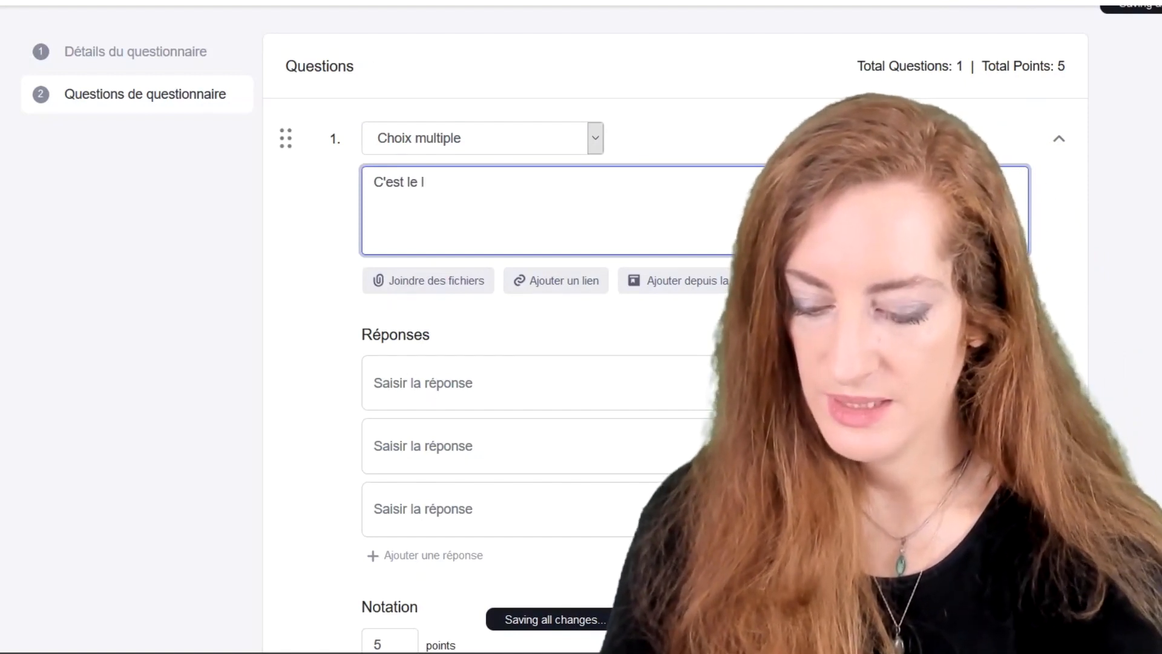
text( livre ....)
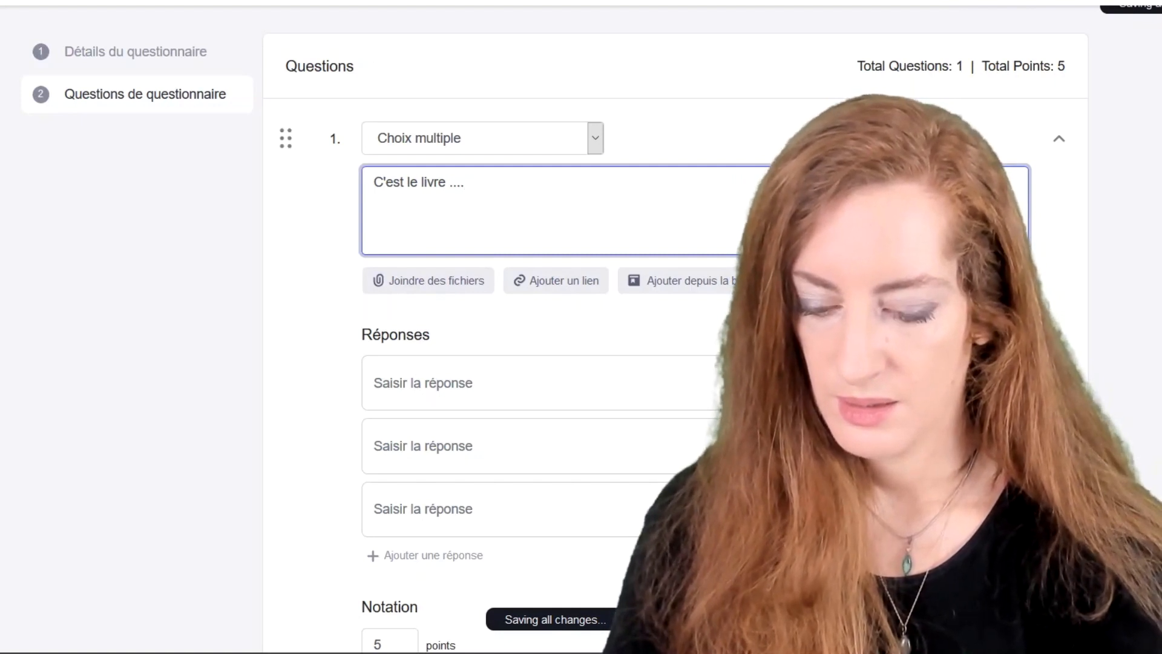
text( je lis.)
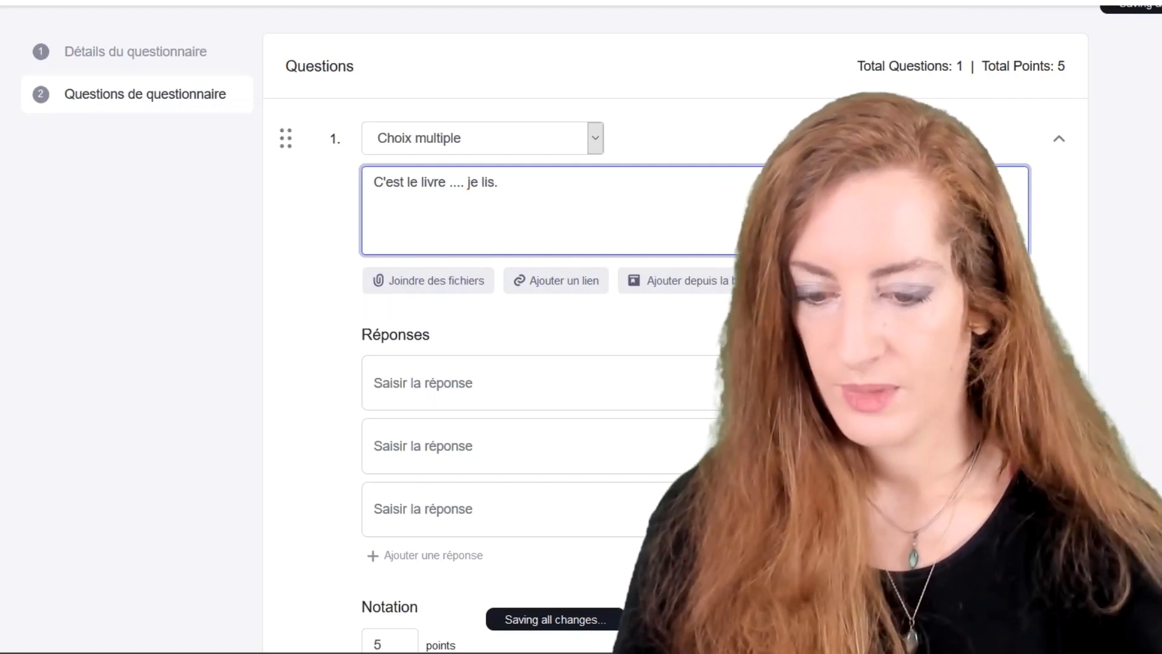
Enter the answer choices que, qui and dont.
click(446, 383)
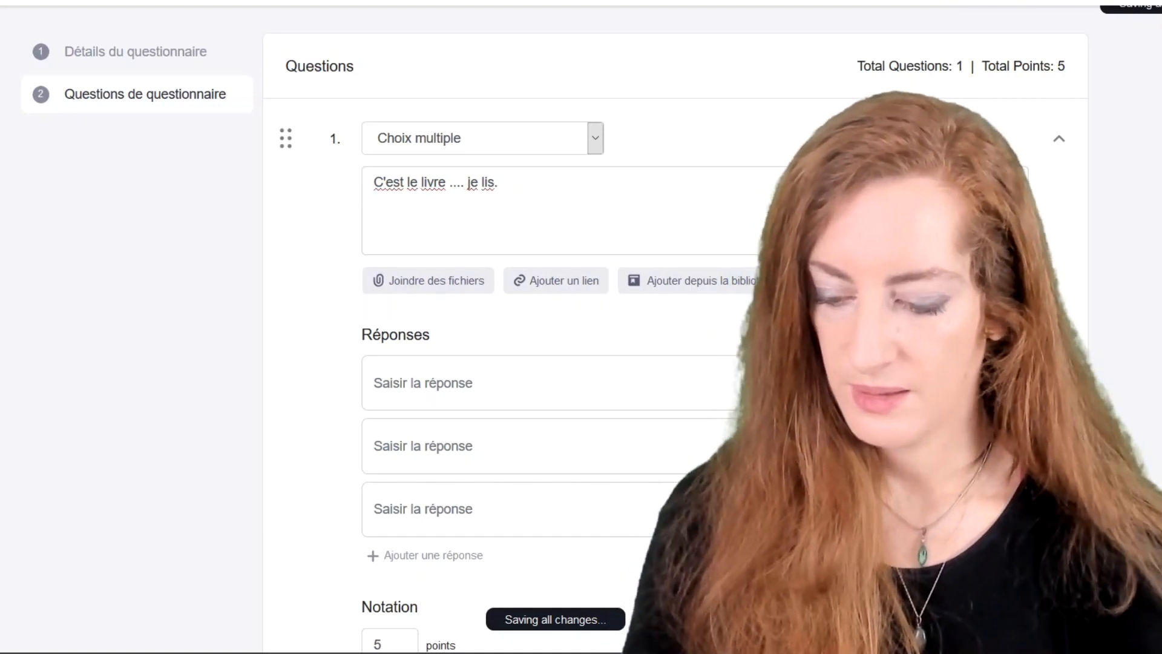
text(que)
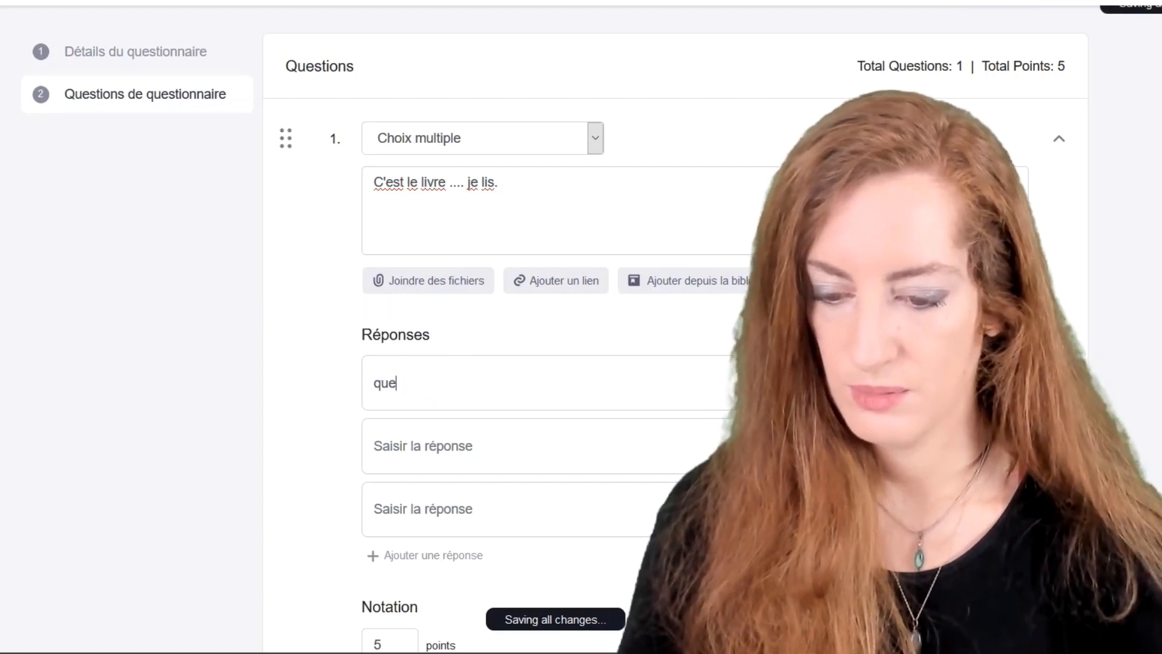
click(427, 465)
text(qui)
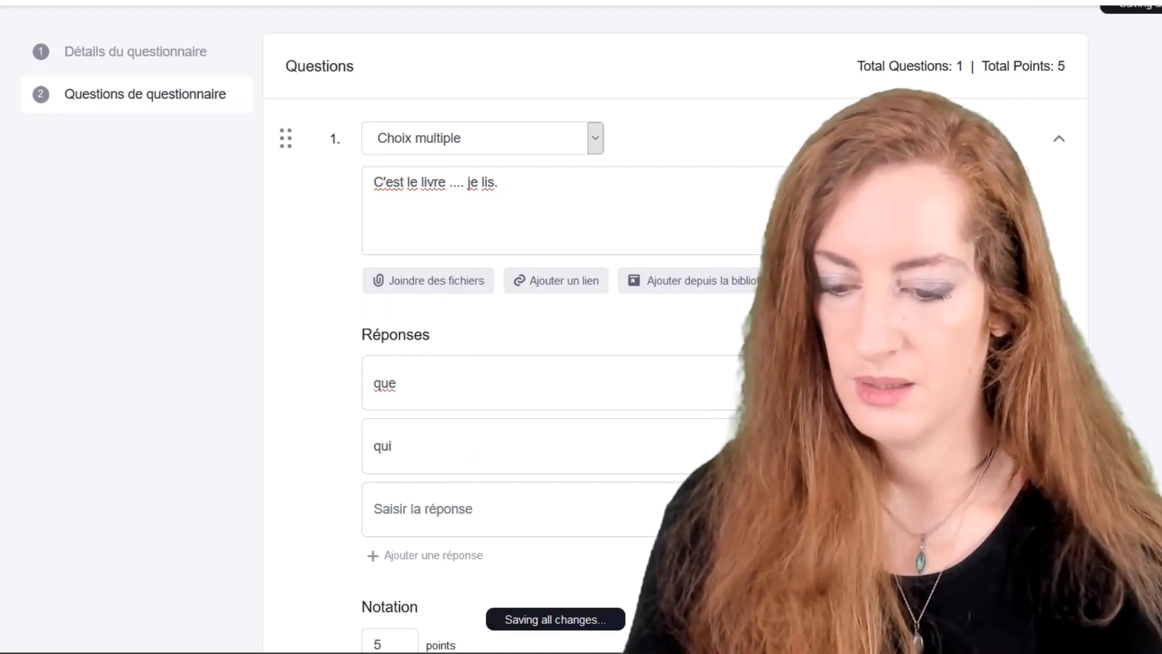
click(375, 509)
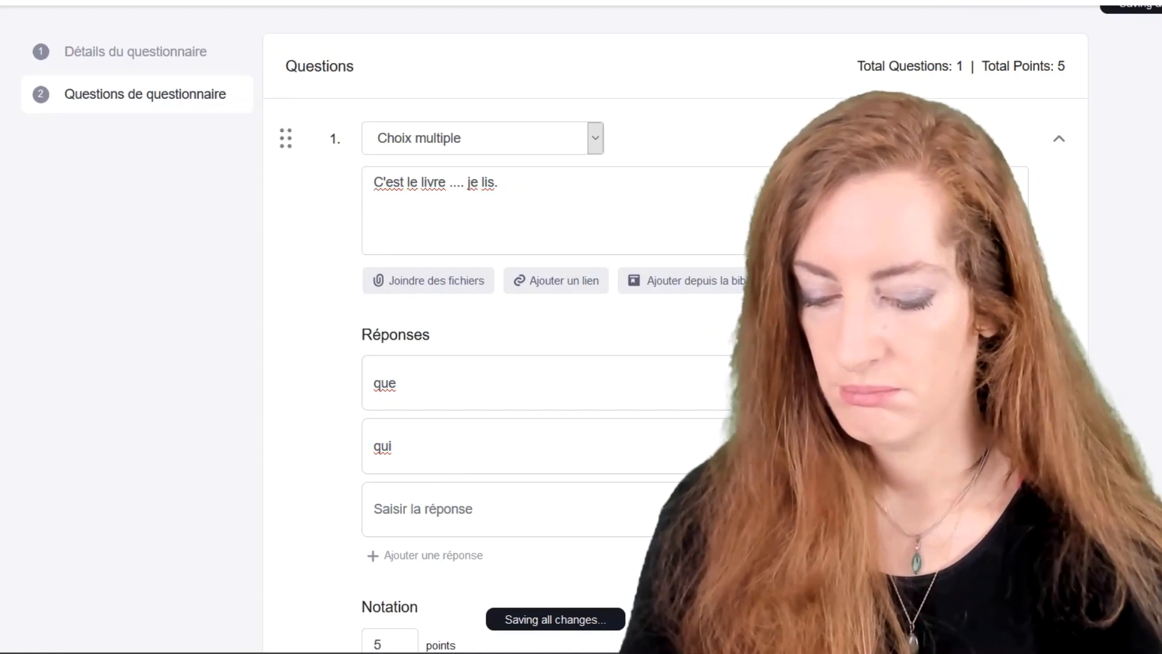
text(dont)
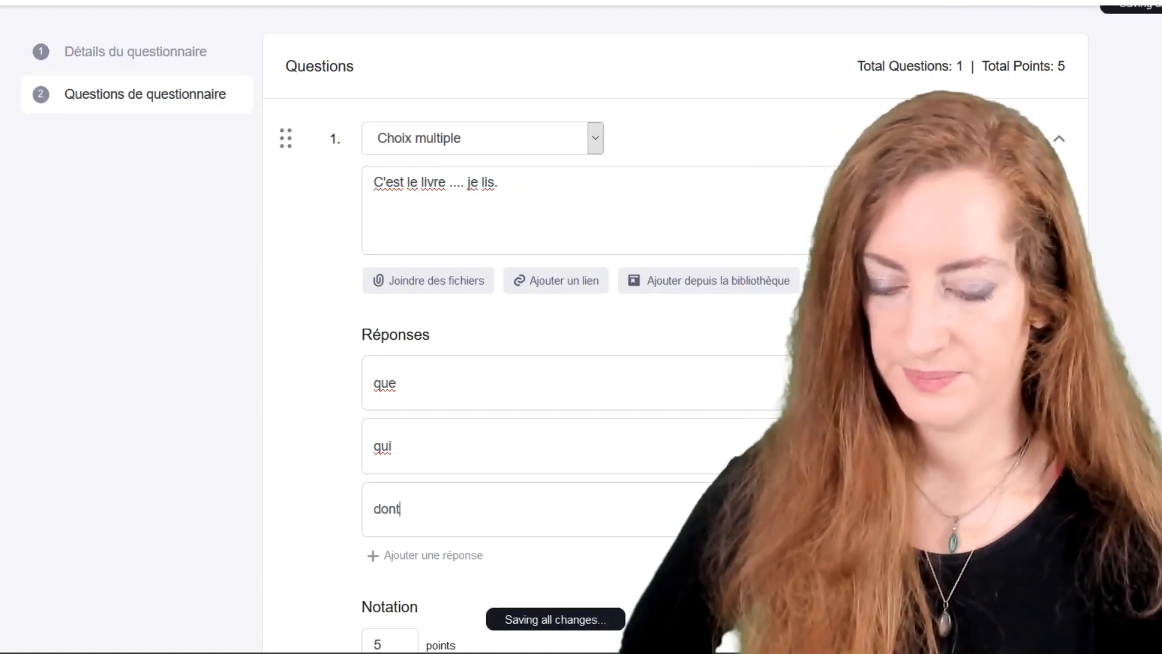
Replace question 1's point value of 5 with 1.
scroll(413, 475, down, 2)
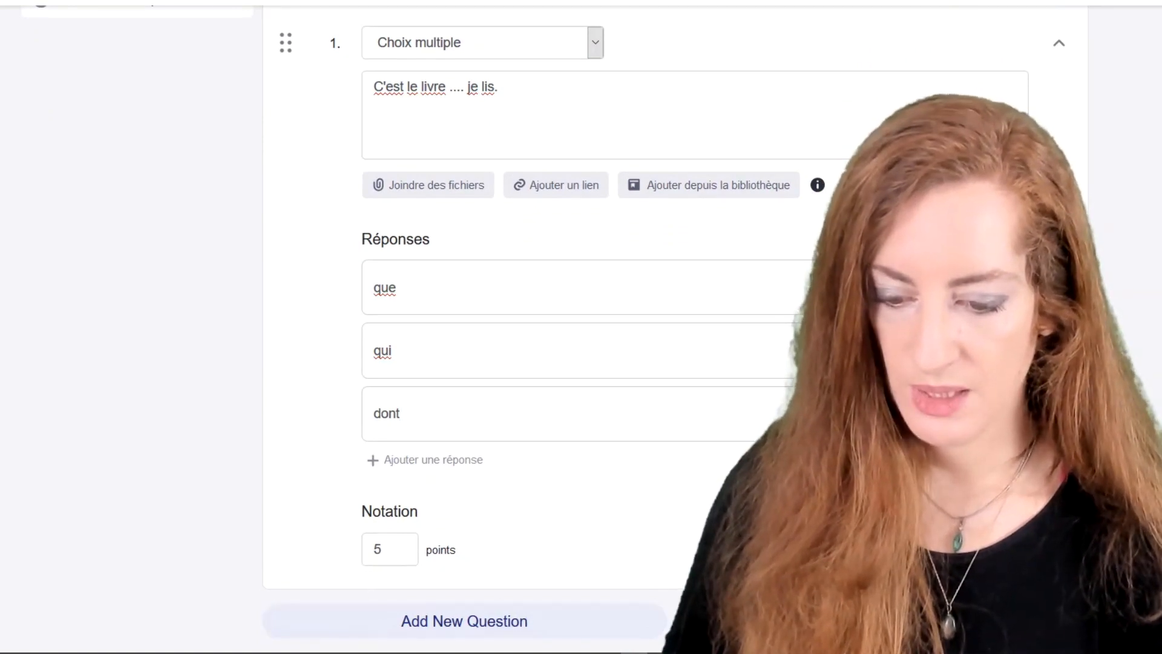
double_click(390, 545)
key(BackSpace)
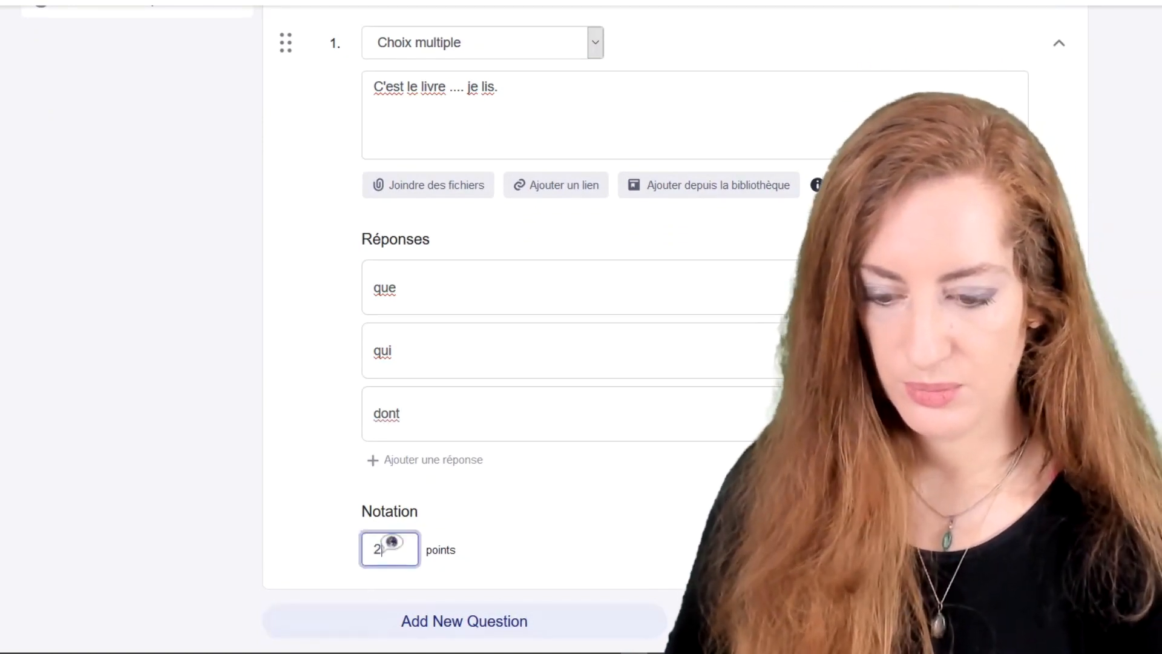
text(1)
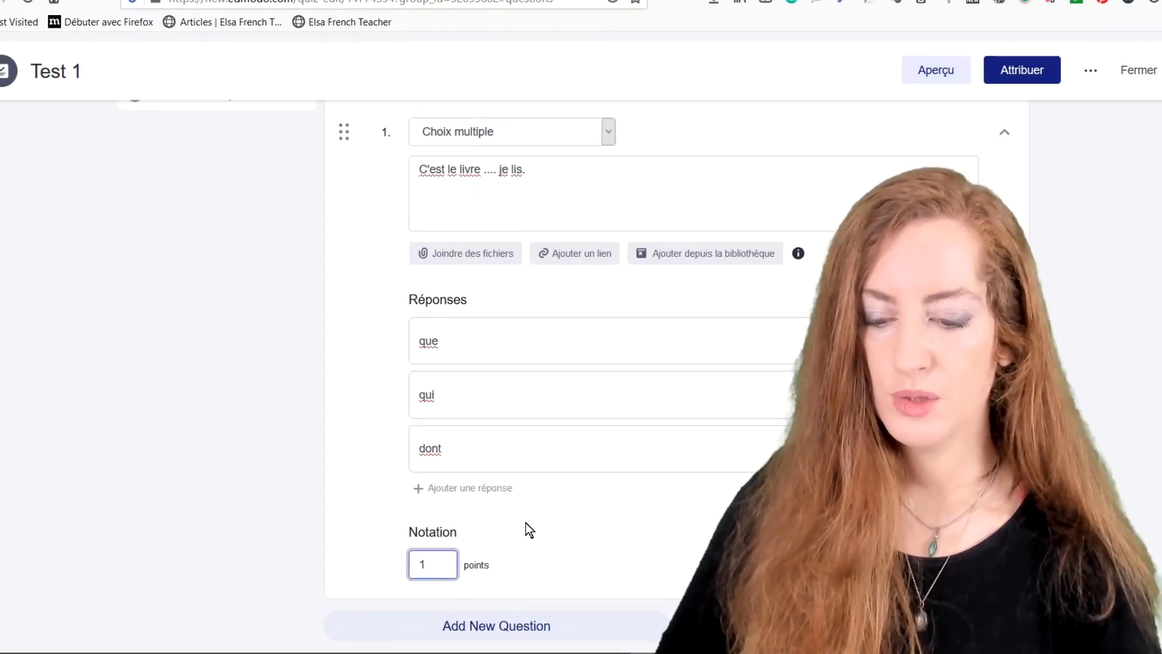
Add a Réponse courte question 2, 'Avez-vous bien compris le test?', worth 0.5 points.
click(499, 639)
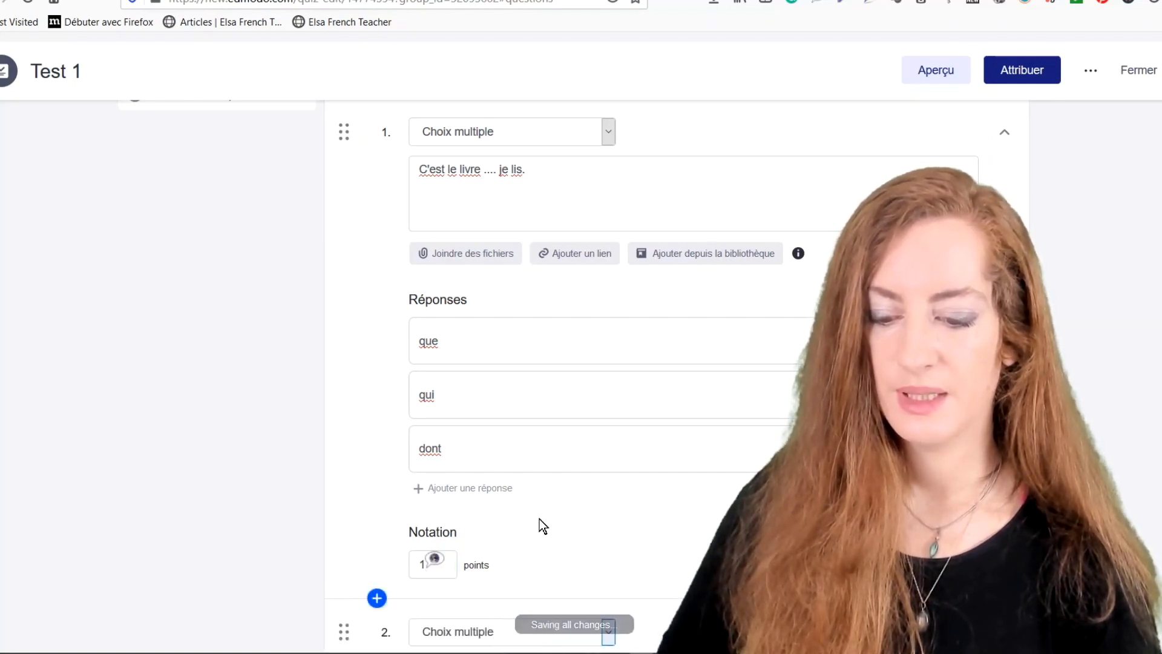
click(607, 135)
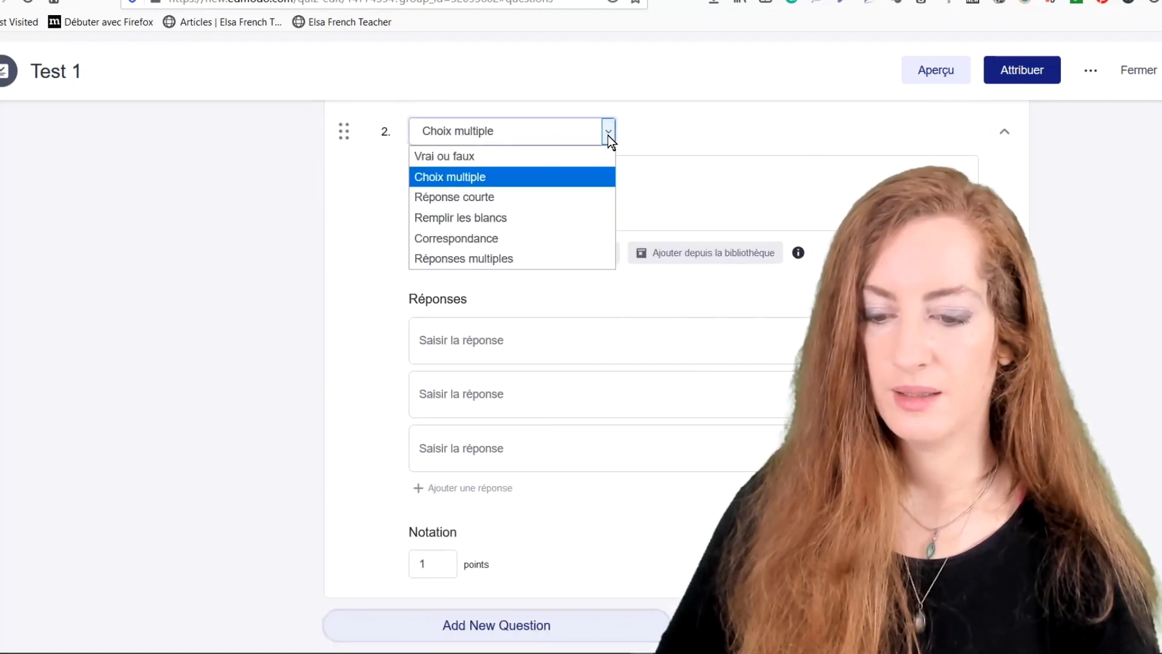
click(552, 197)
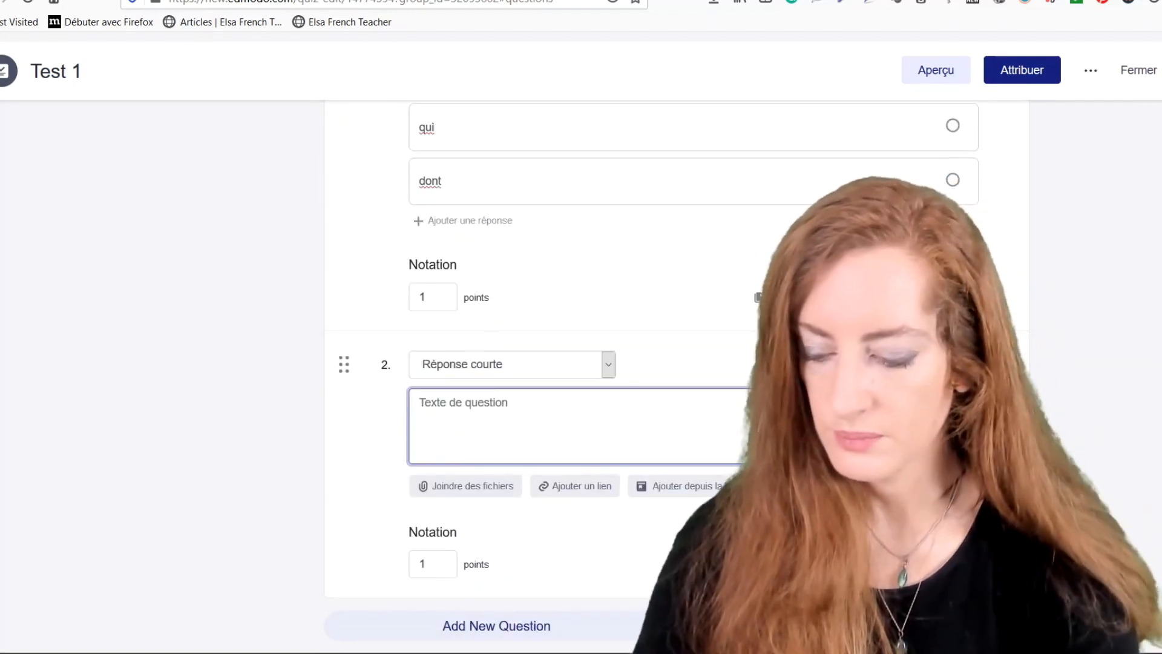
text(Avez)
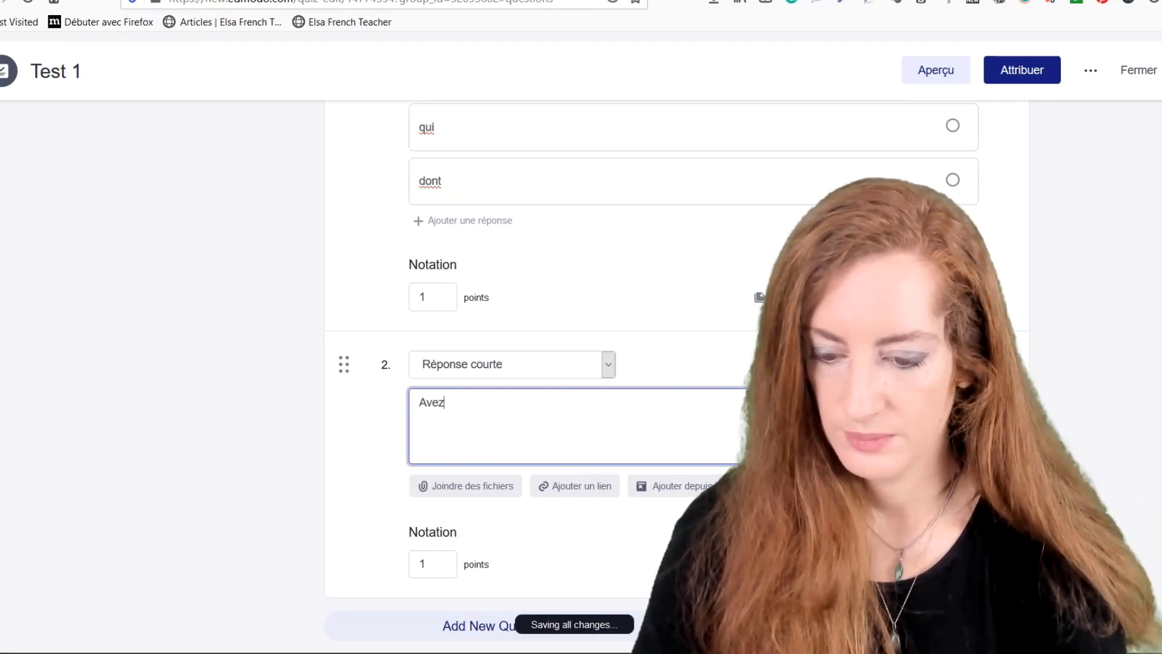
text(-vous )
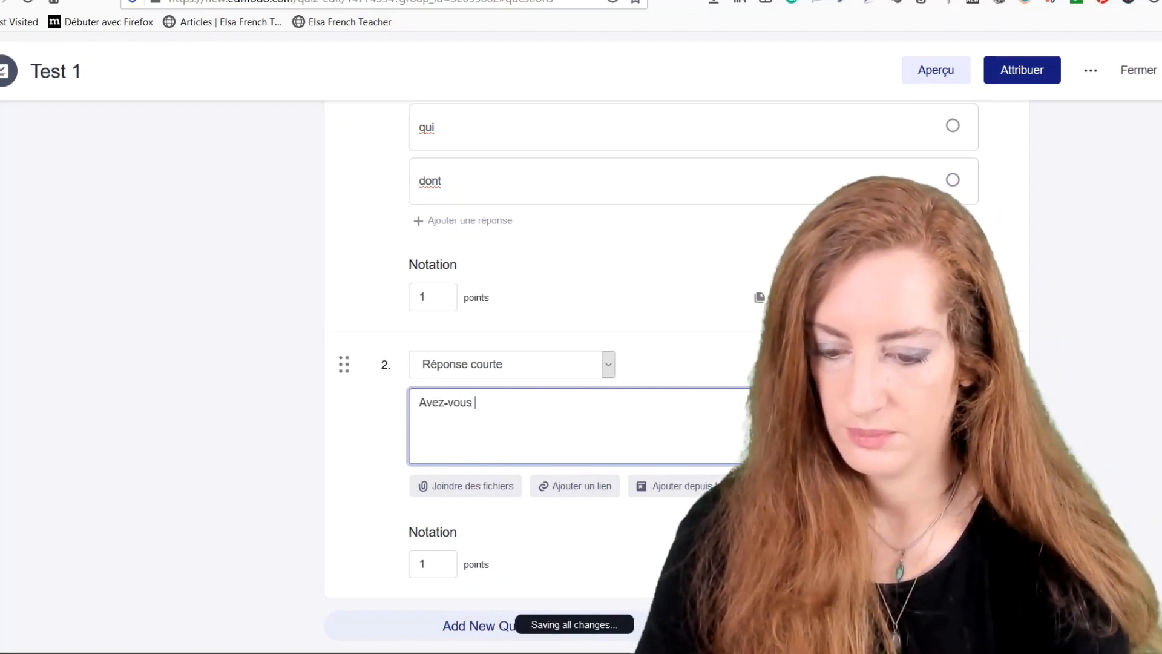
text(p)
key(BackSpace)
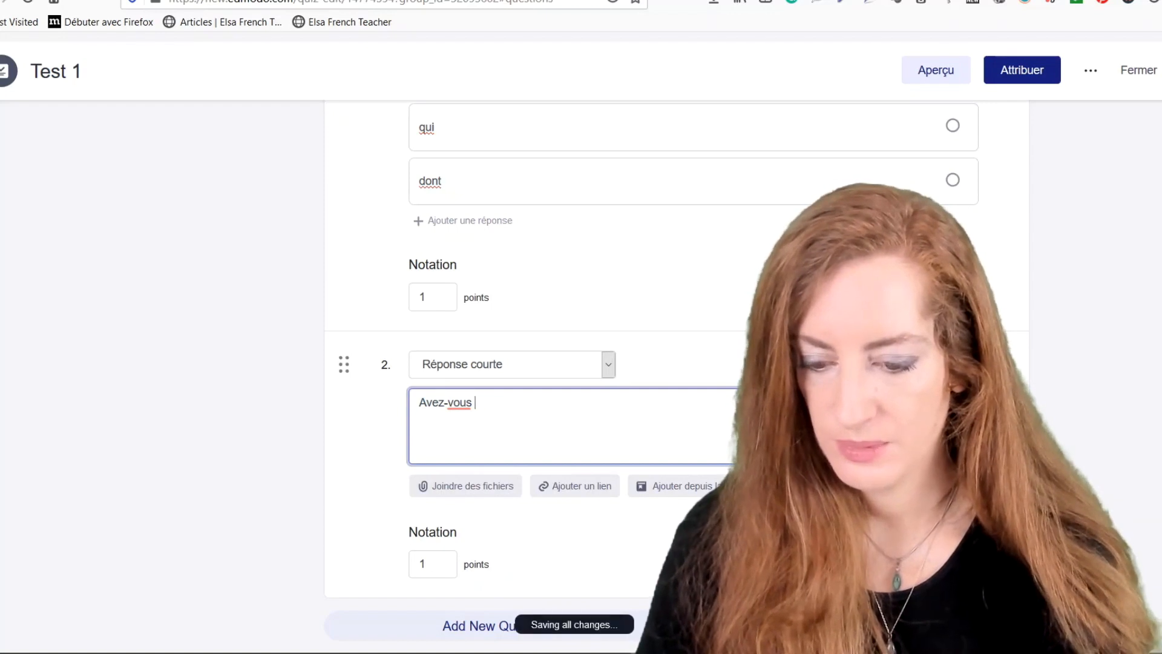
text(bien c)
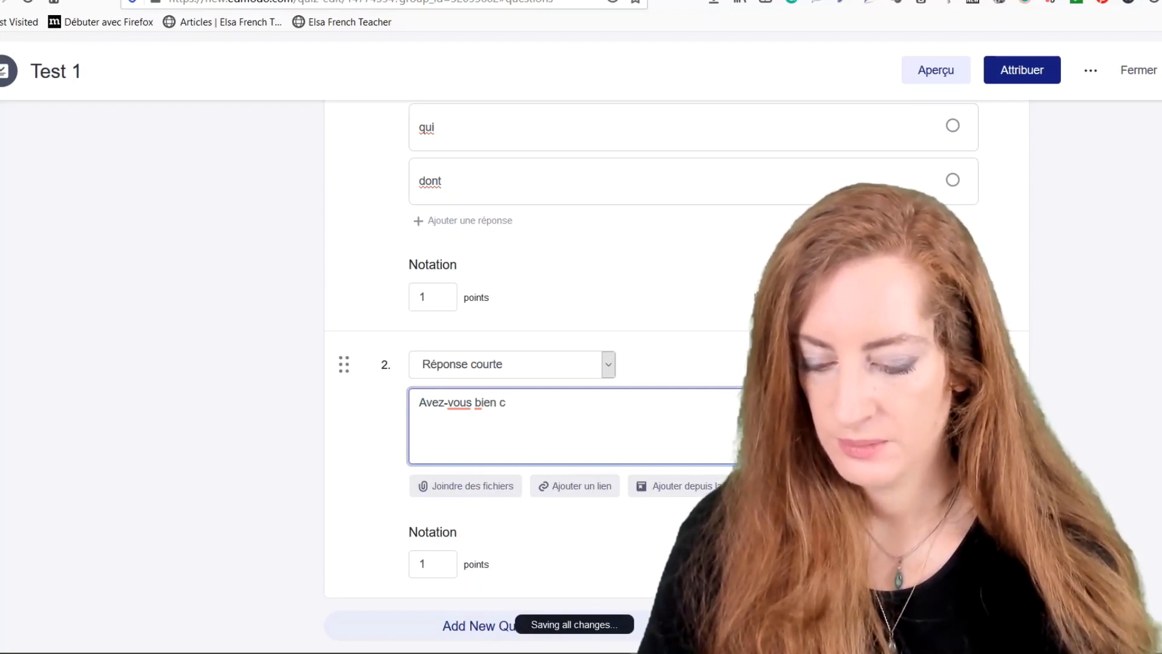
text(ompris le te)
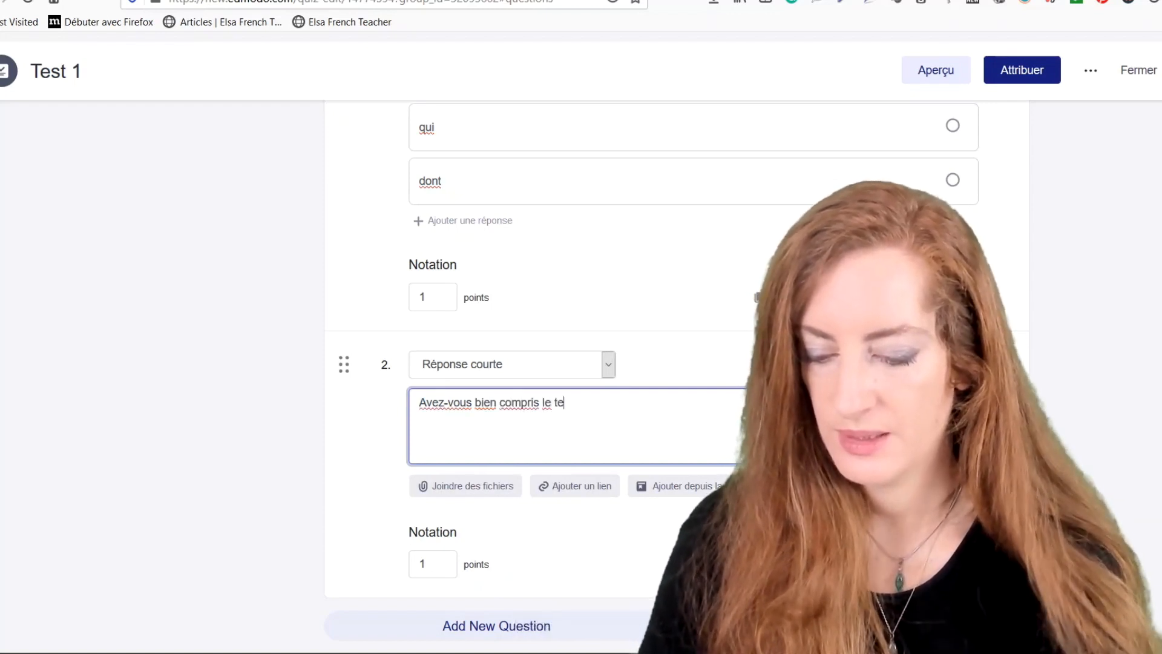
text(st?)
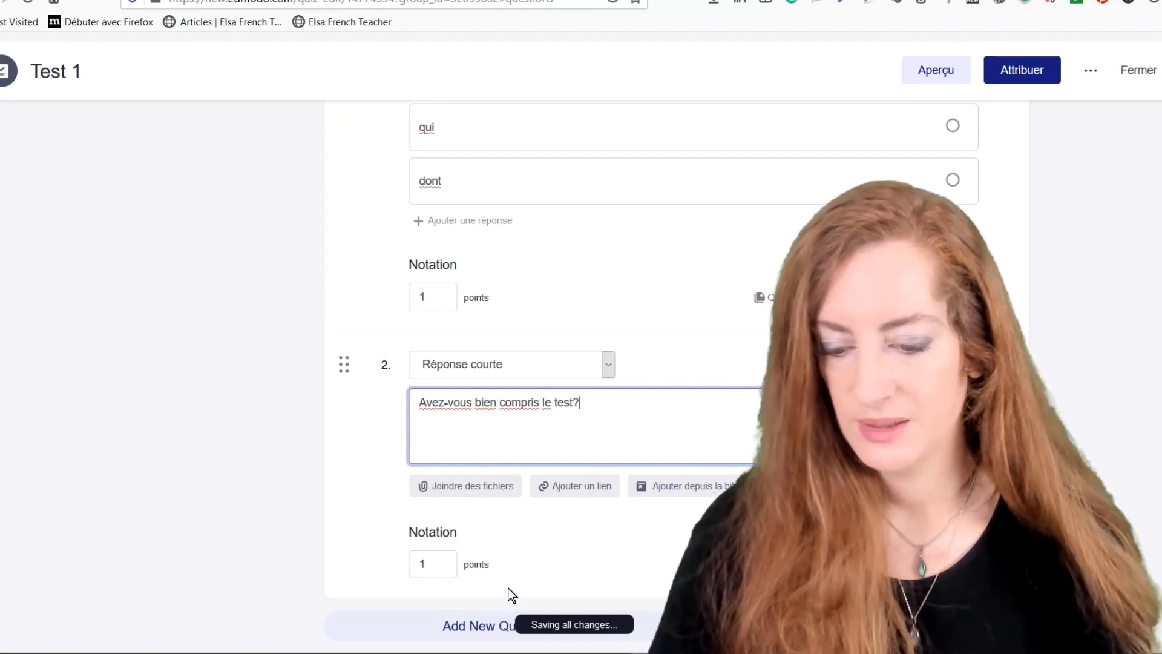
click(431, 563)
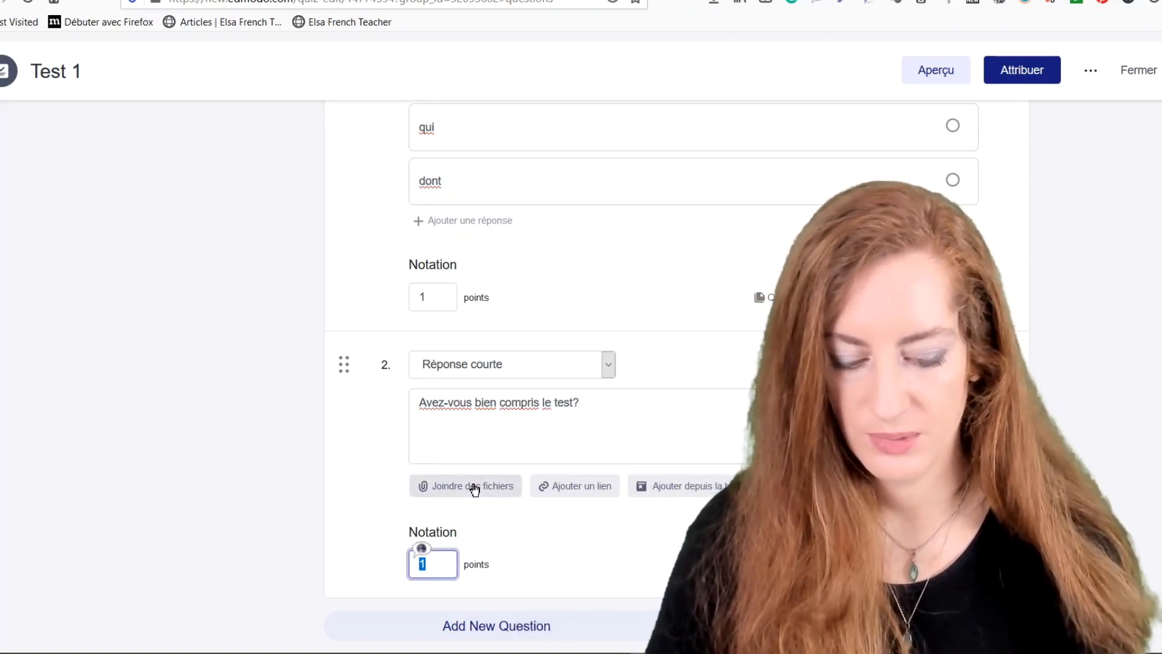
text(0.5)
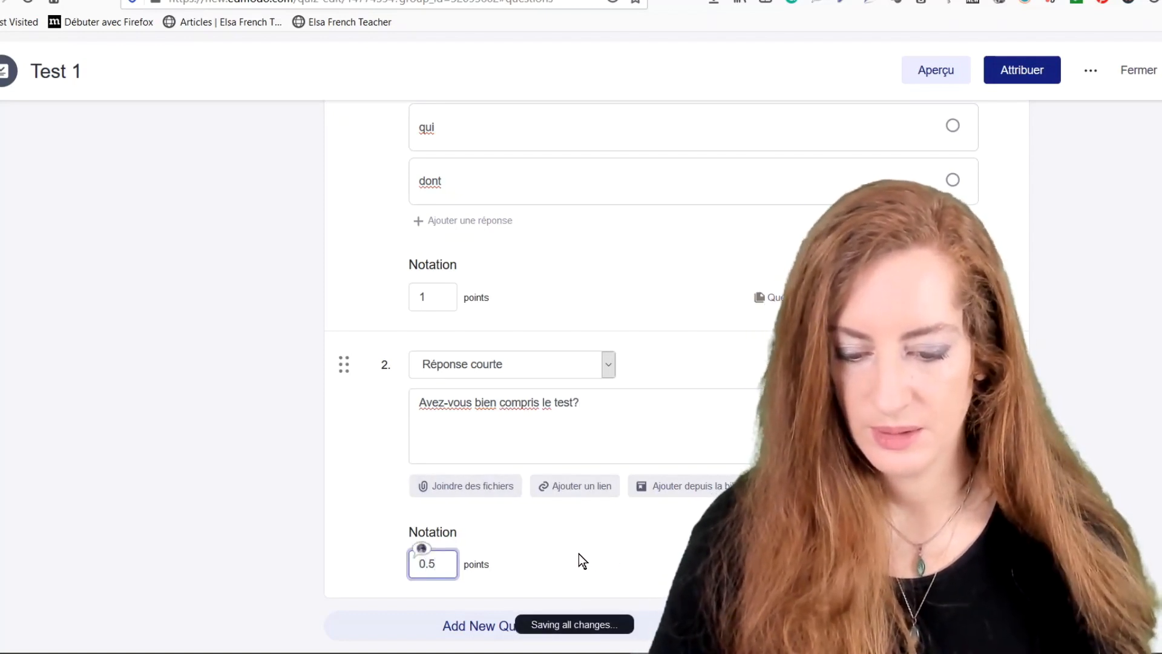
click(576, 548)
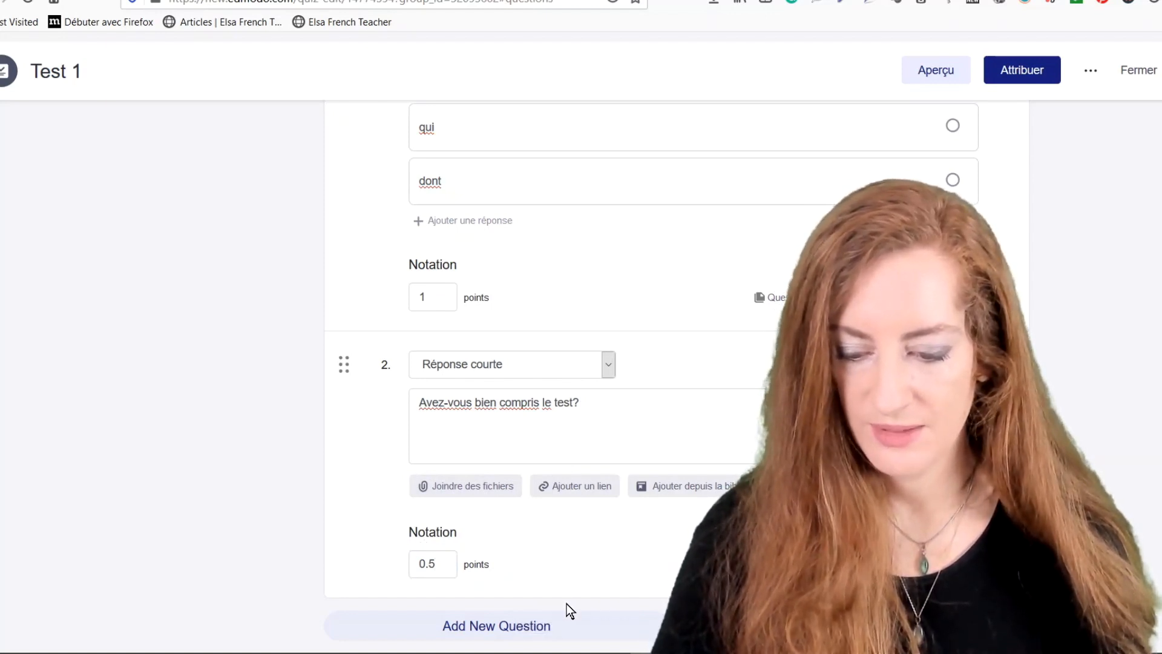
Add a fill-in-the-blanks question 3 reading 'Elle est "_" (PARTIR)'.
click(532, 625)
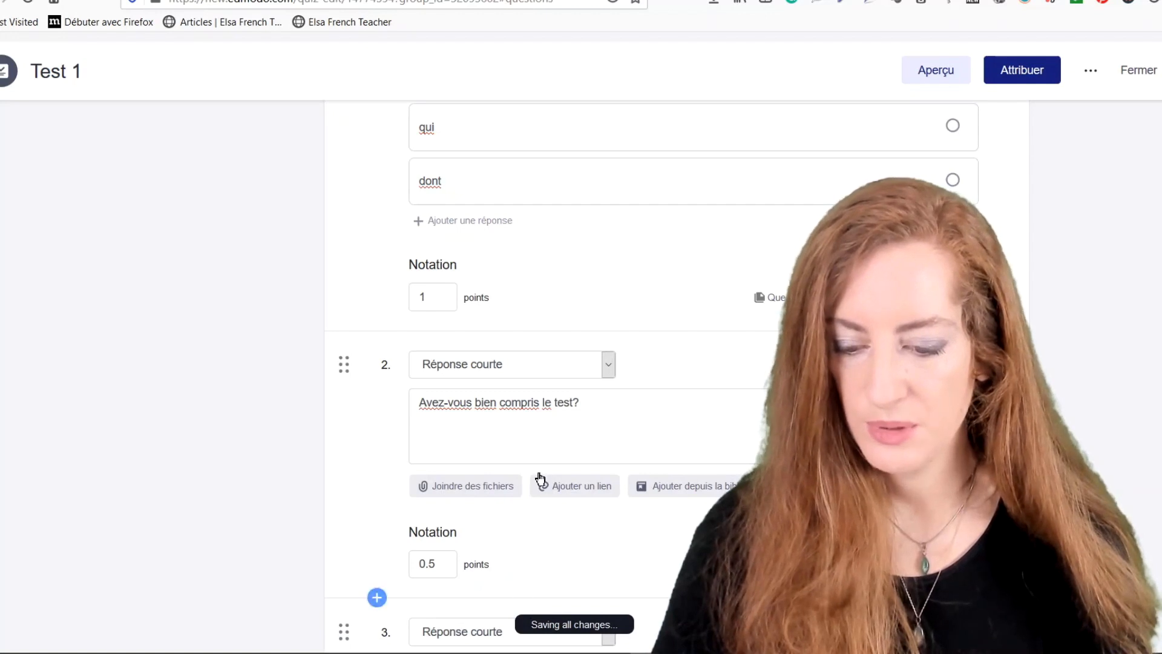
scroll(541, 477, down, 4)
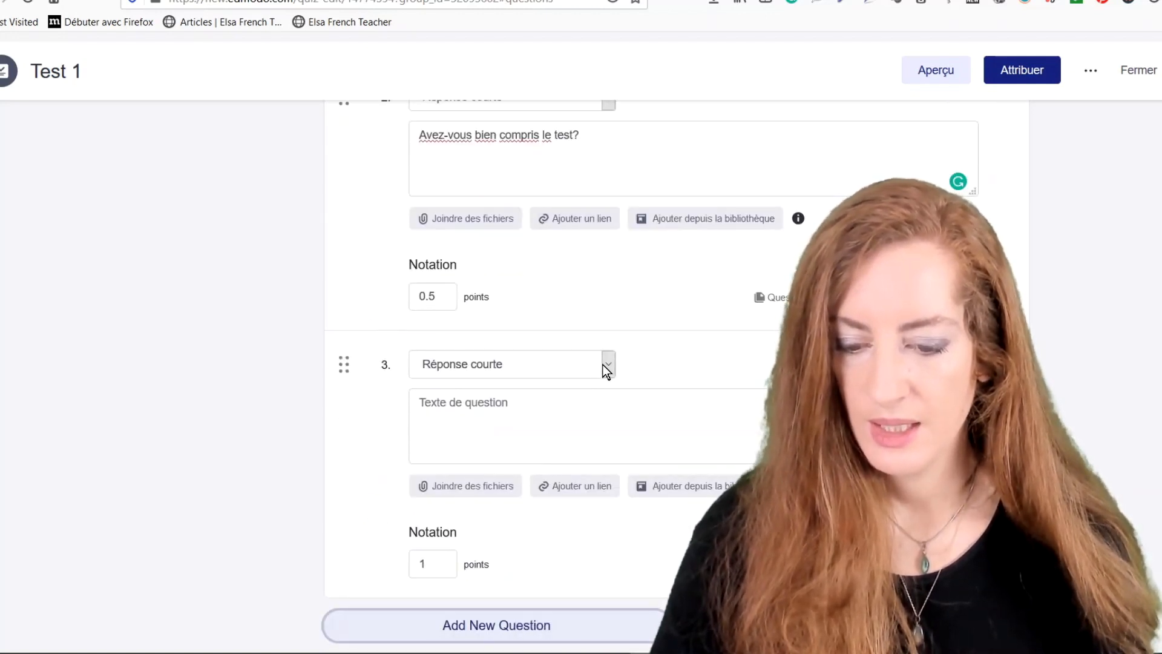
click(606, 364)
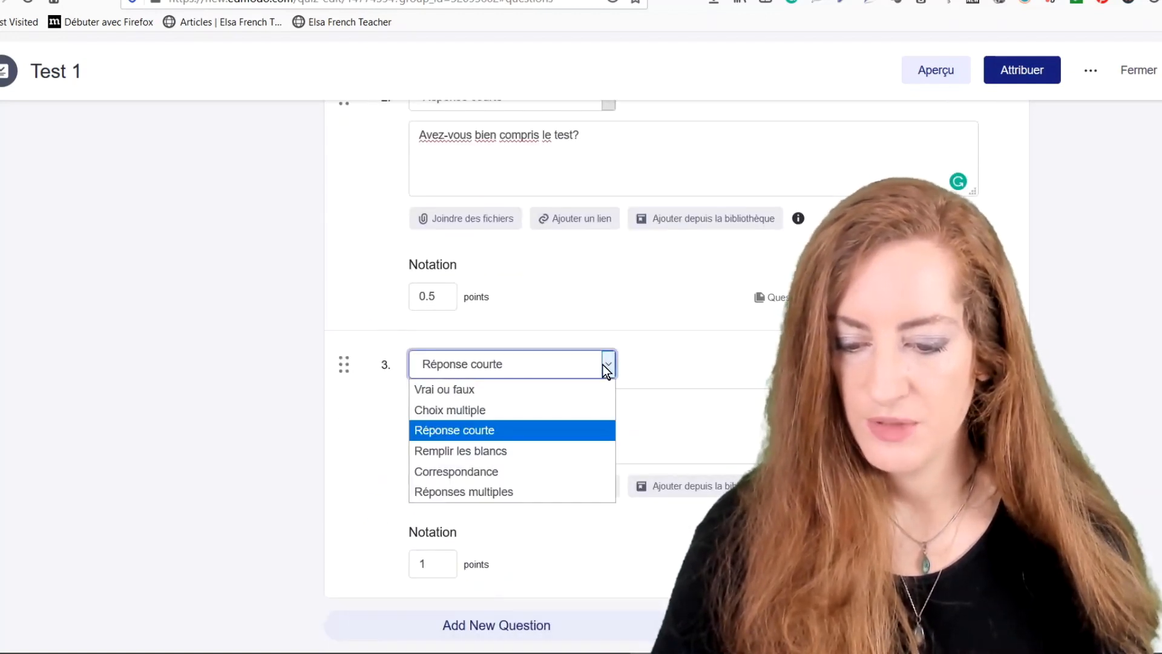
click(504, 454)
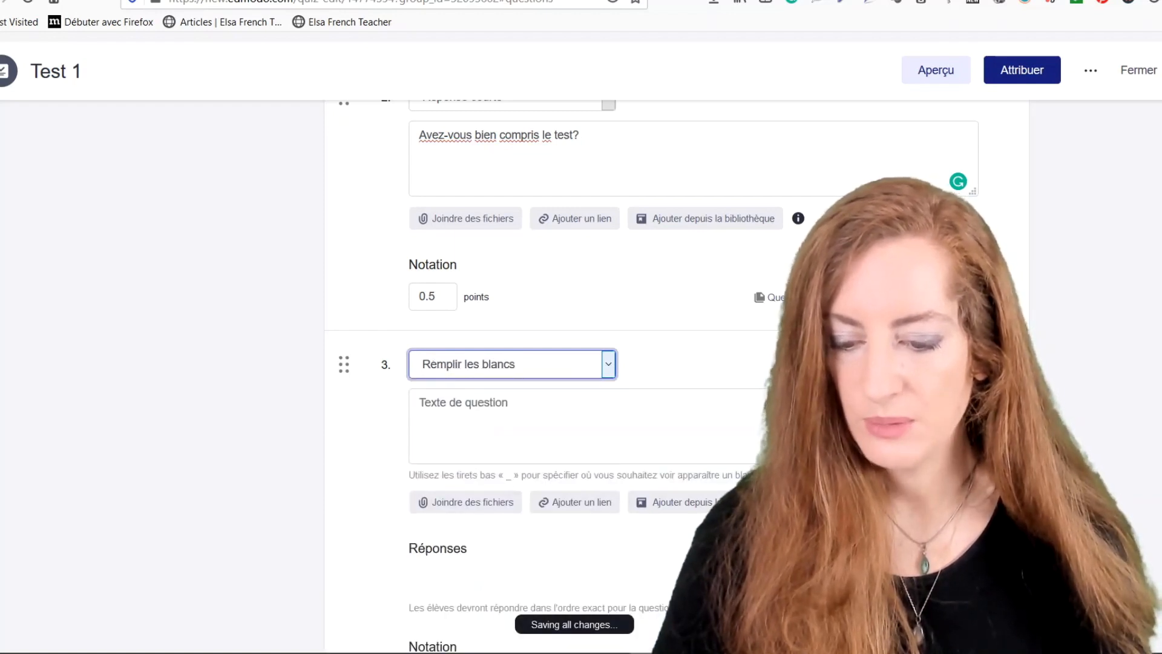
click(463, 404)
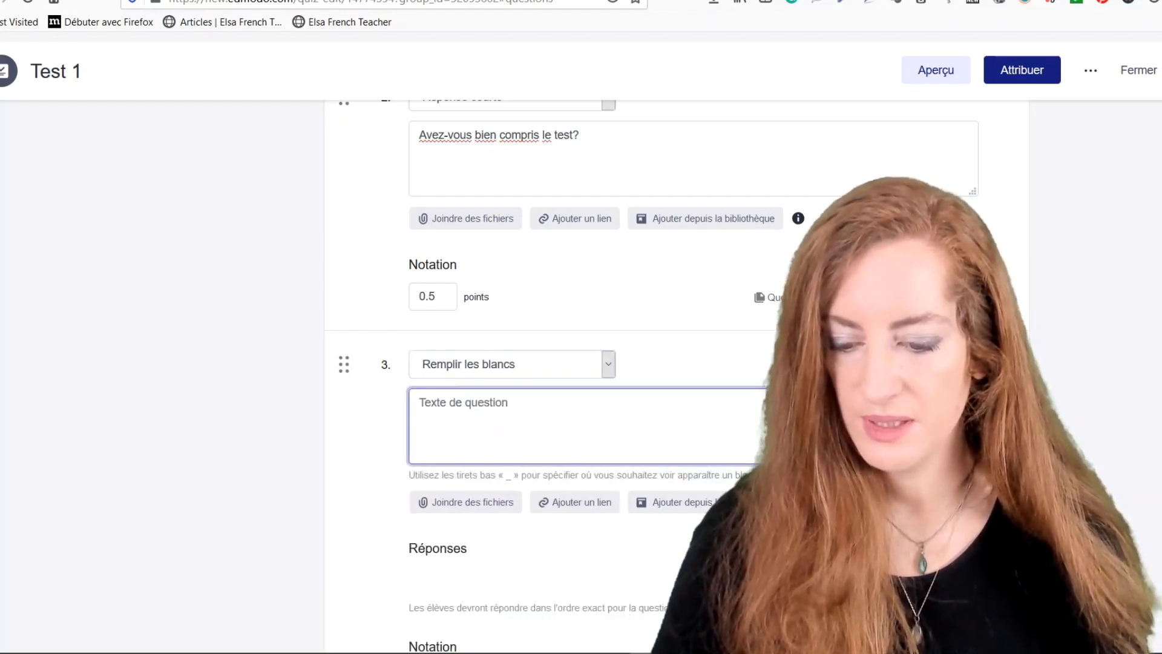
scroll(493, 397, down, 2)
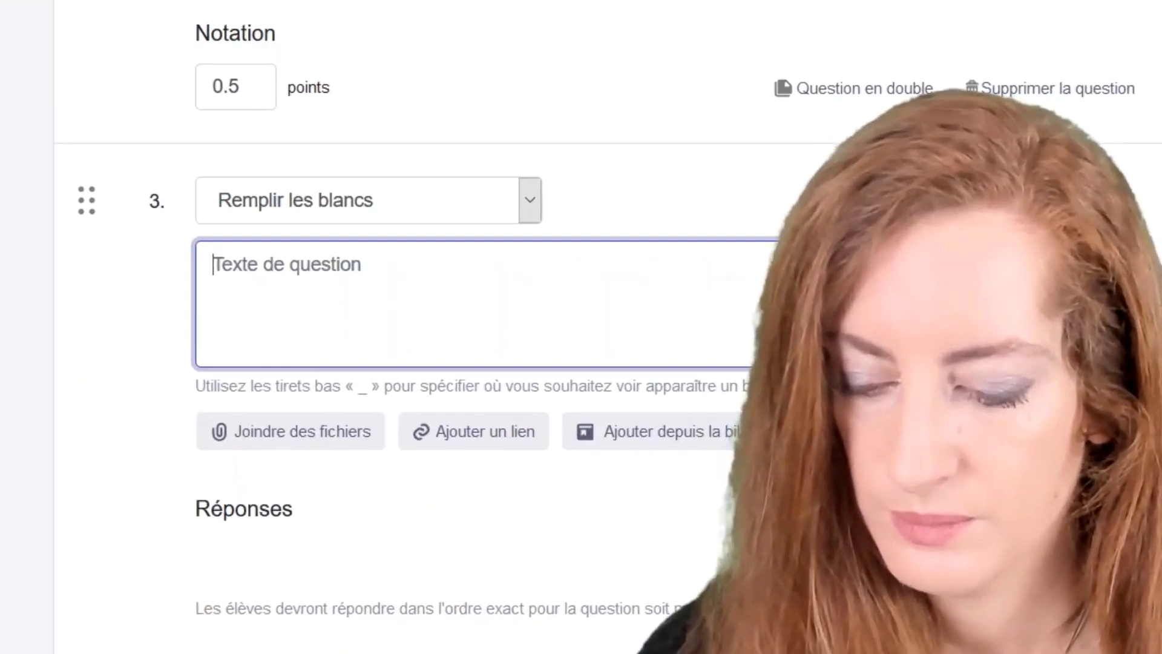
text(Elle)
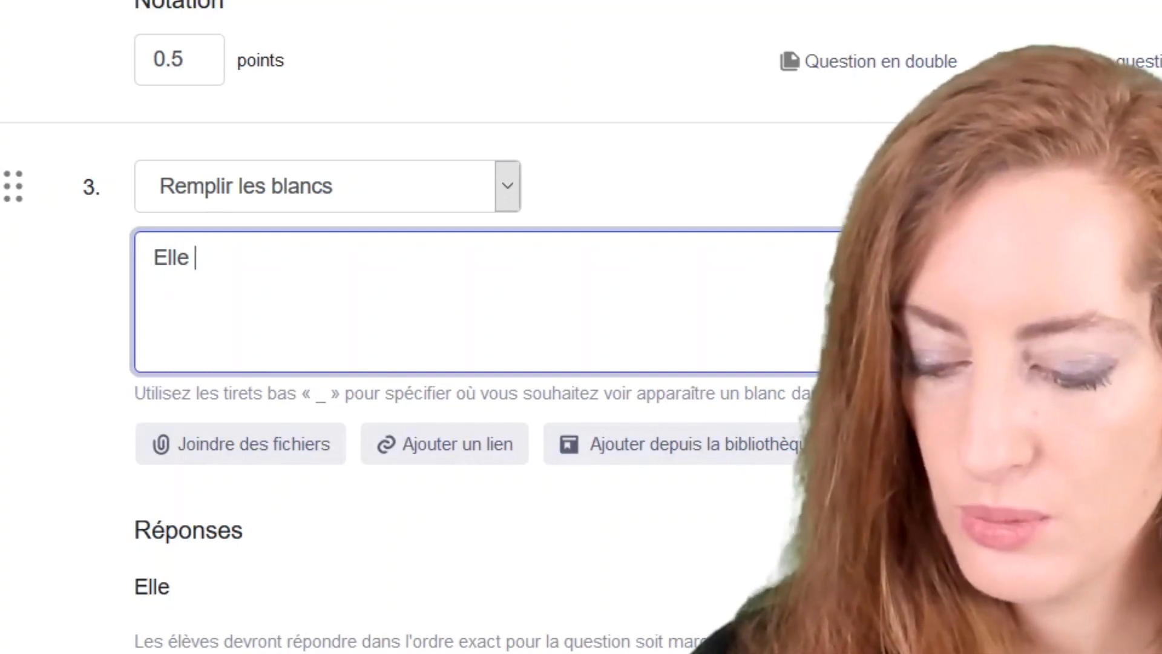
text(est )
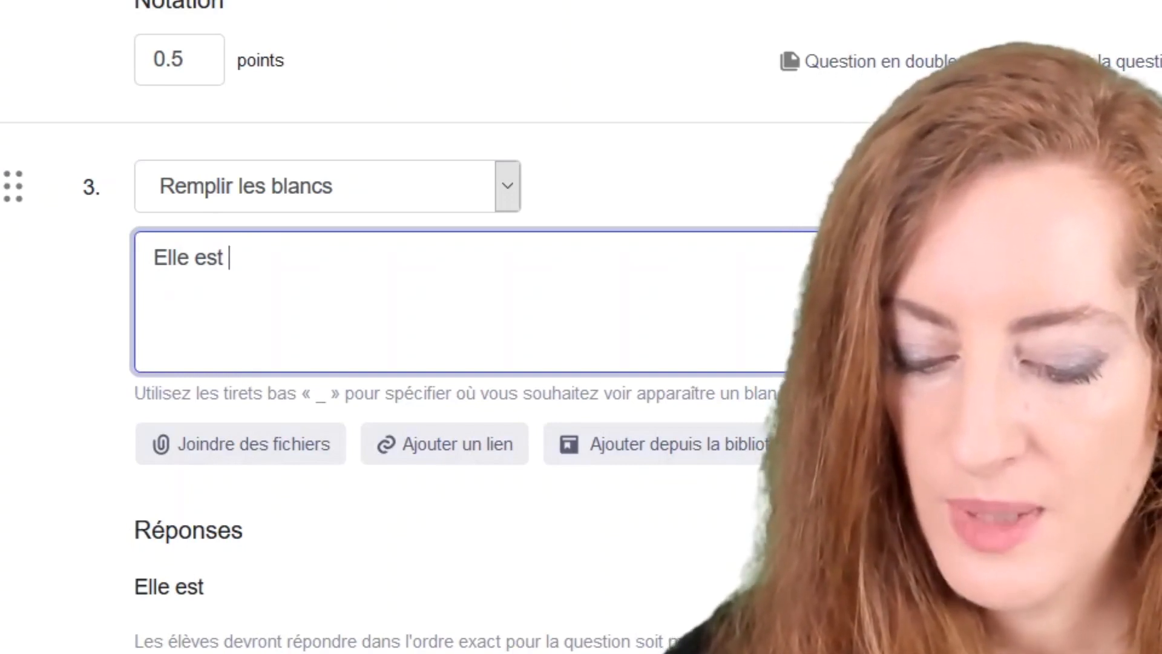
text(@)
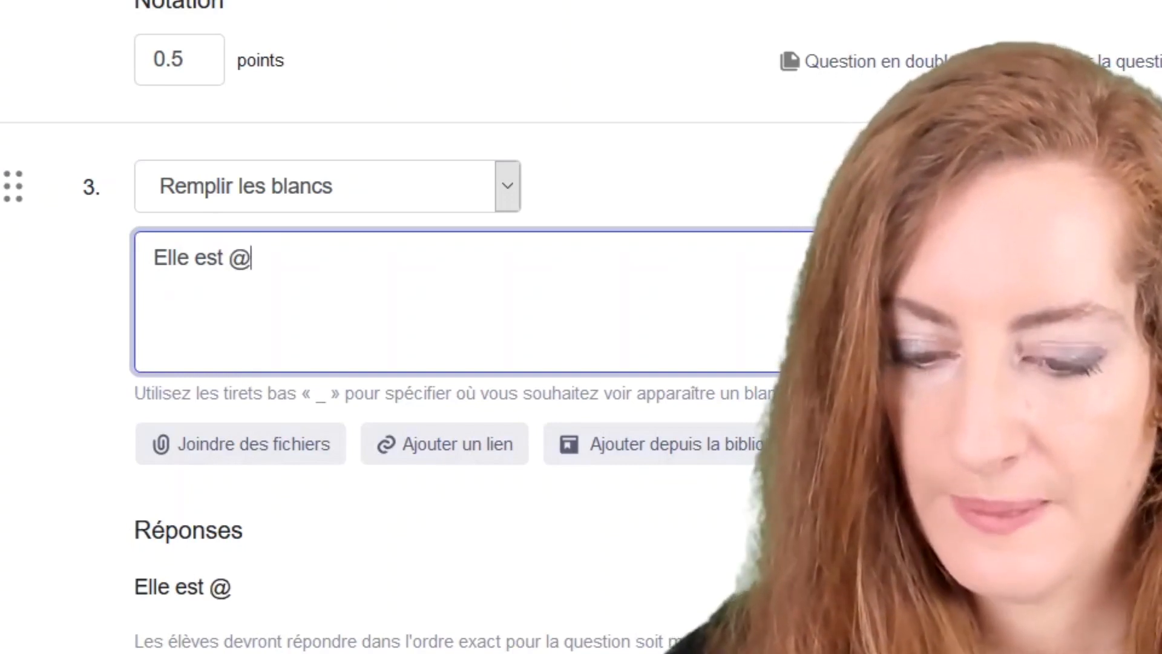
key(BackSpace)
text(")
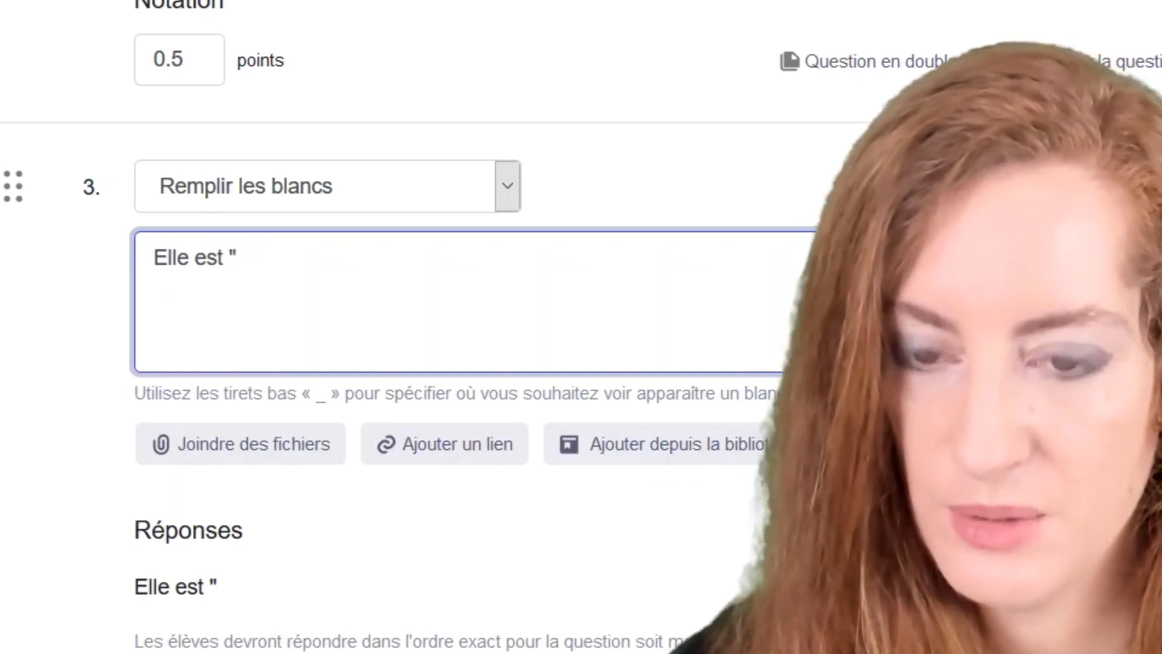
text(_)
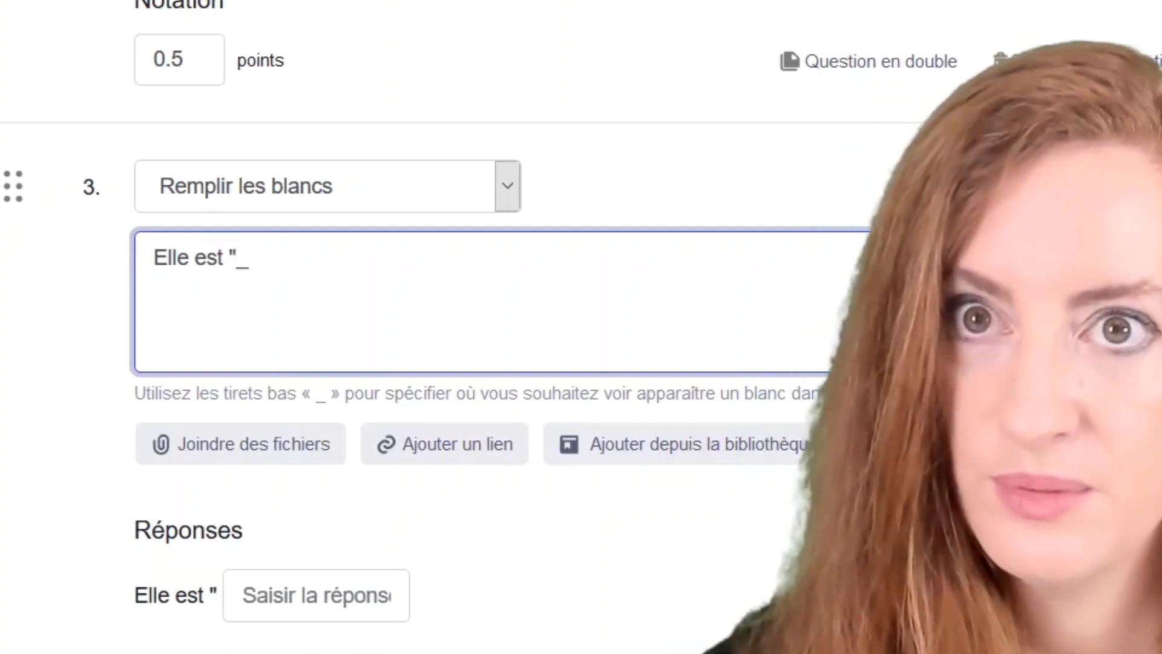
text(")
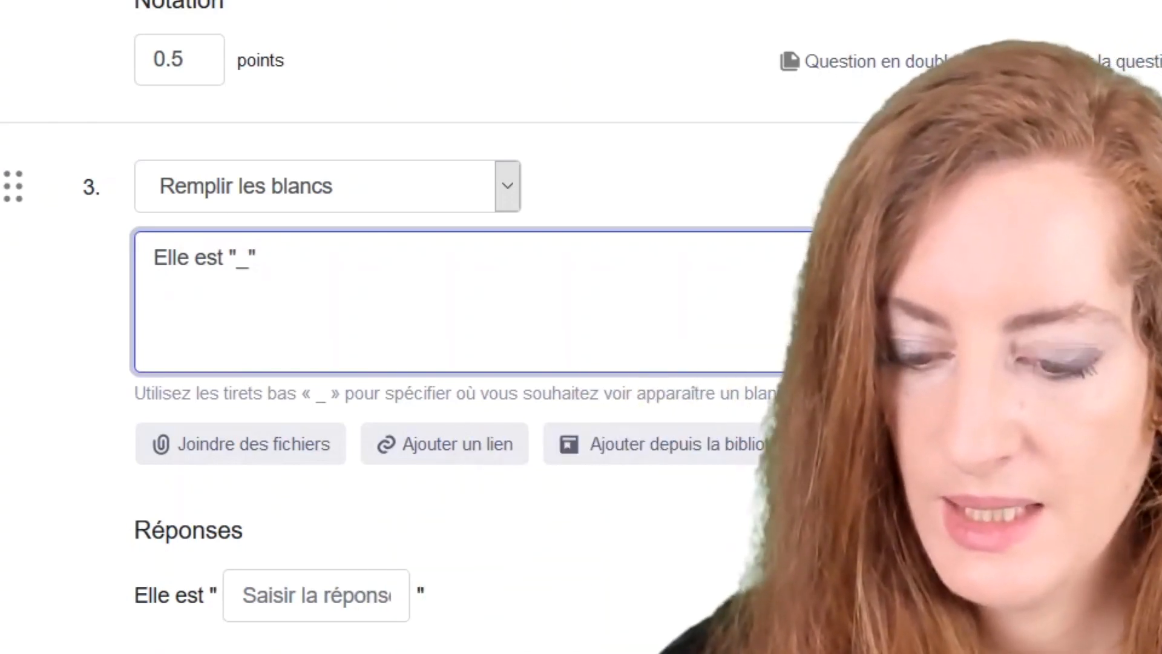
text( (P)
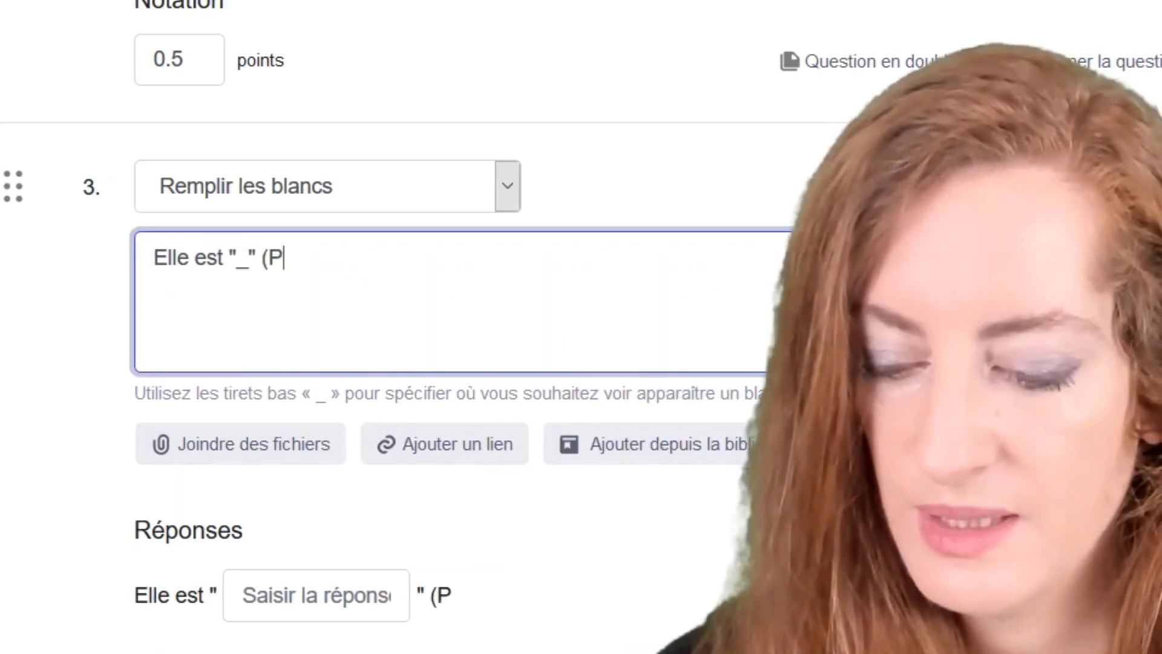
text(ARTIR)
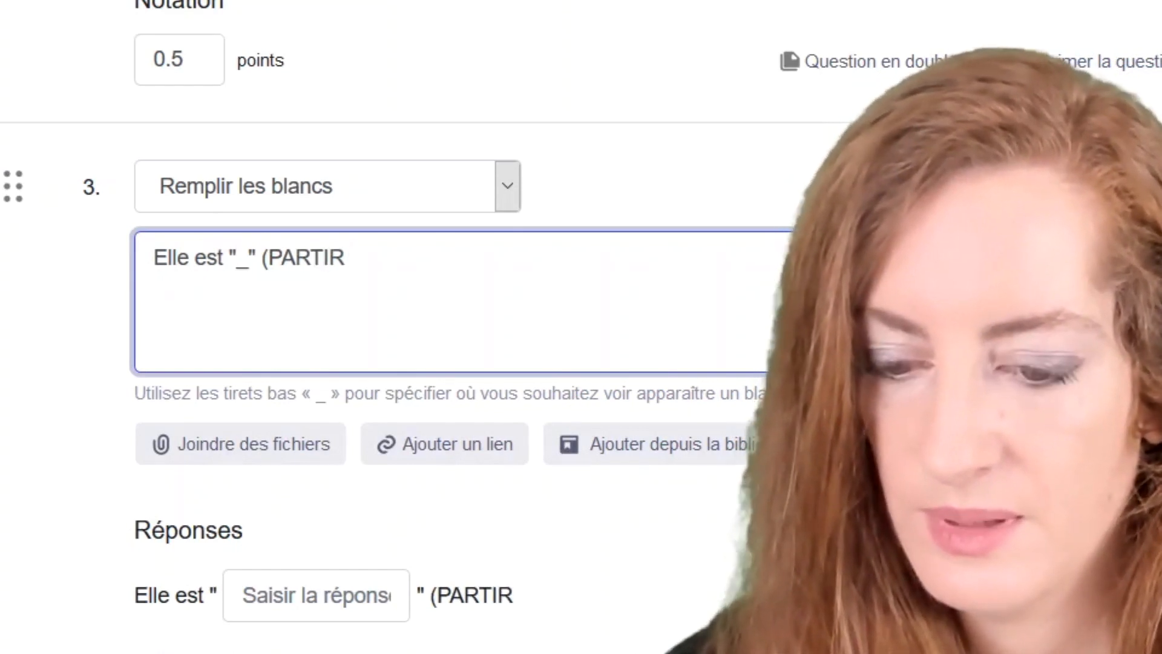
text())
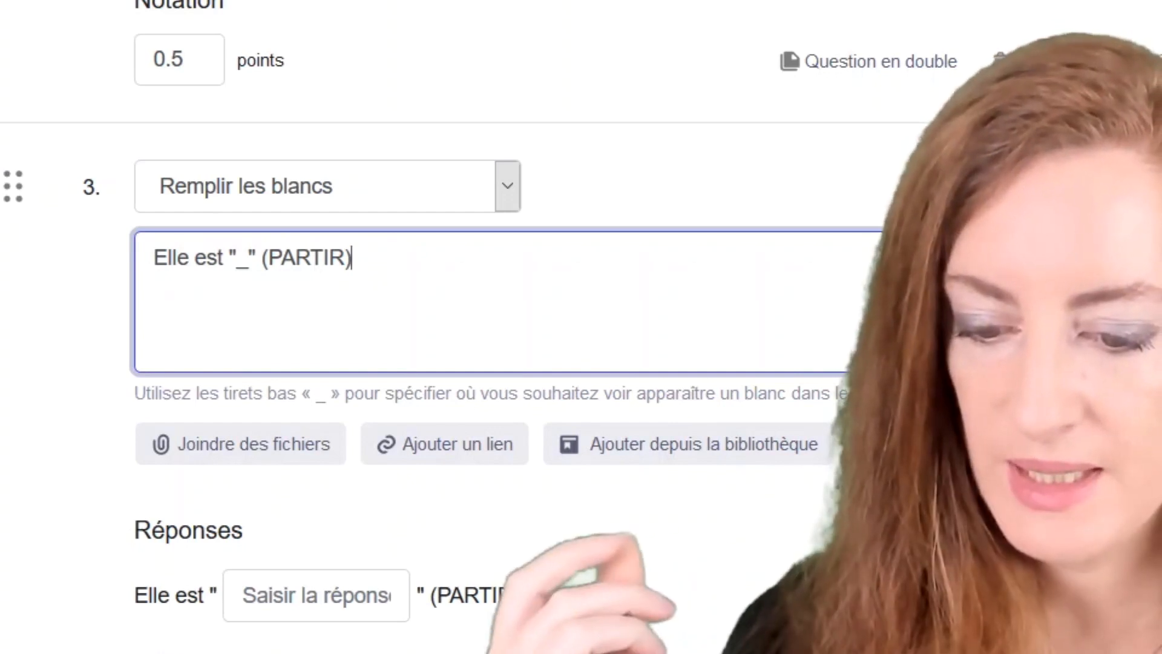
Enter 'partie' as the accepted answer for the blank.
click(254, 595)
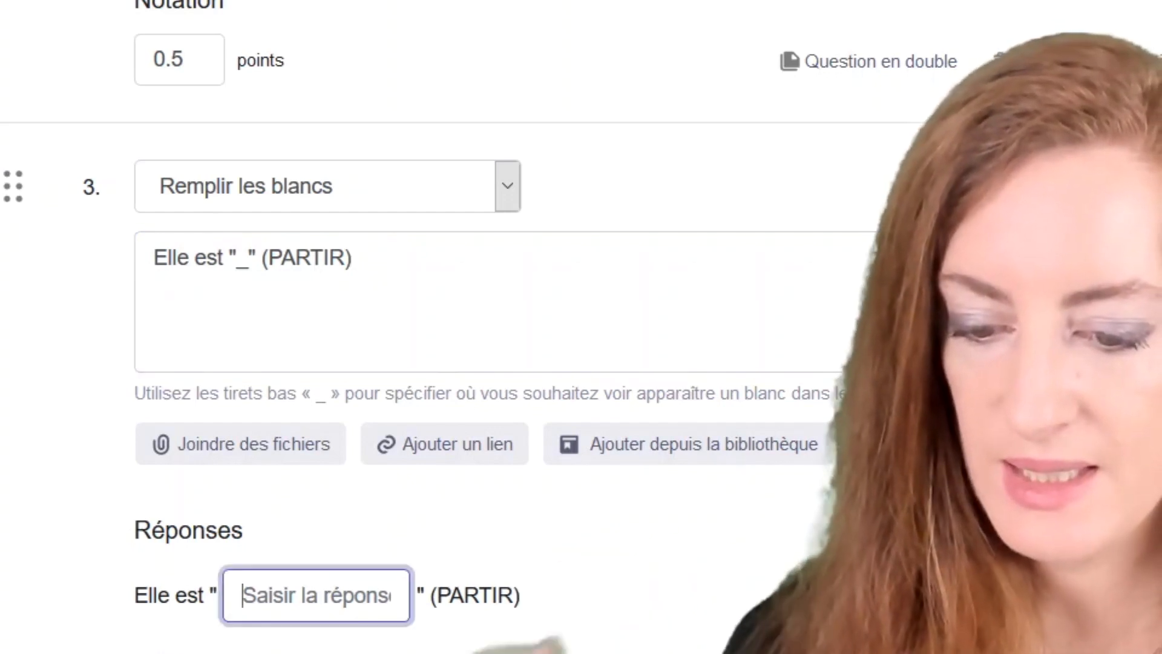
text(part)
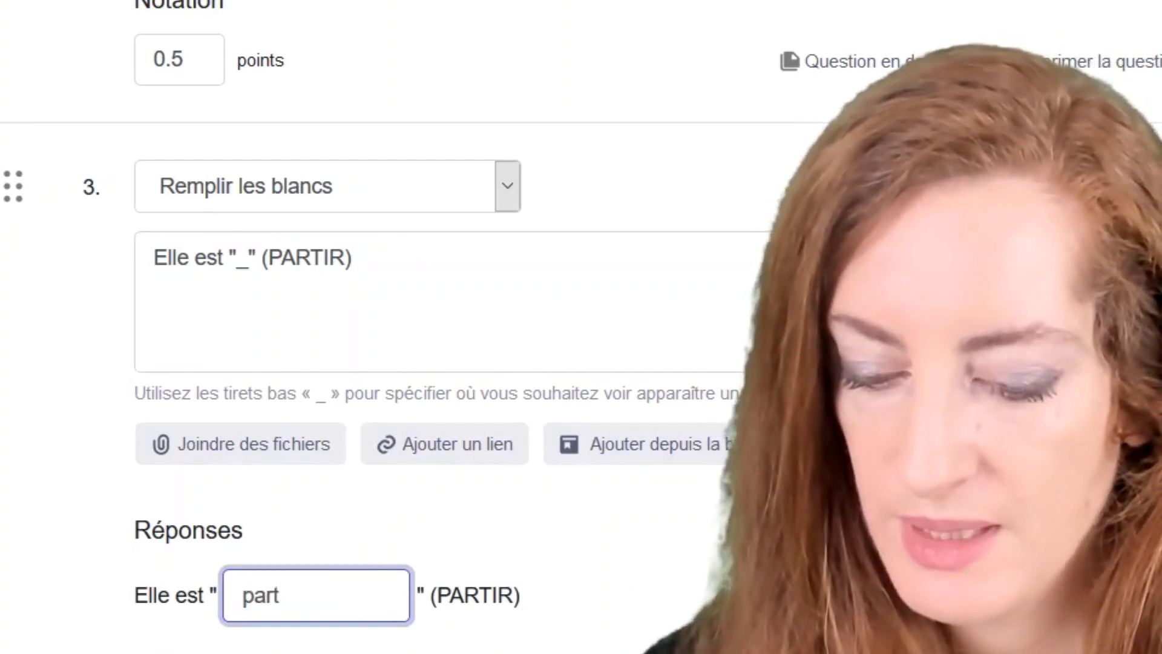
text(ie)
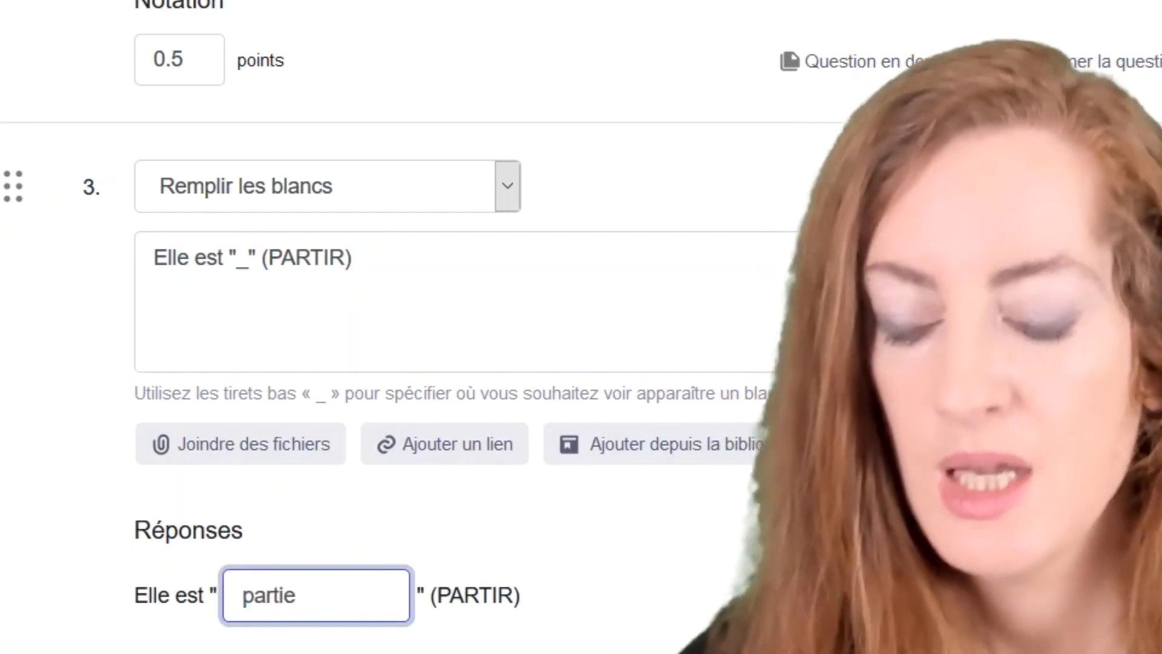
click(625, 548)
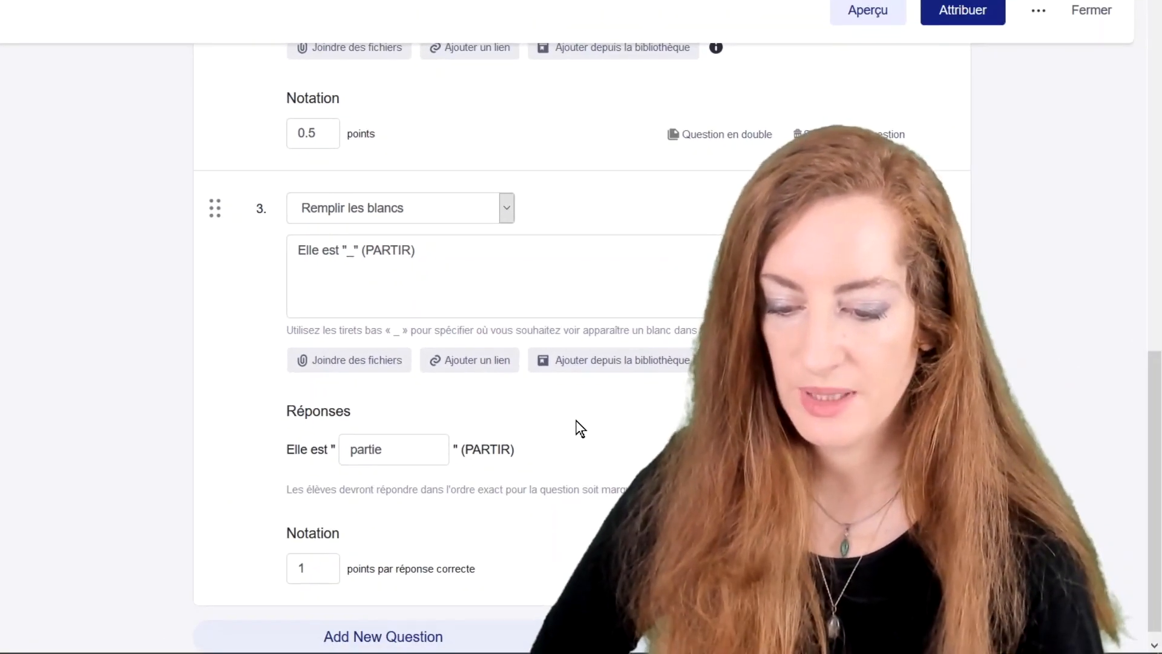
scroll(578, 428, down, 1)
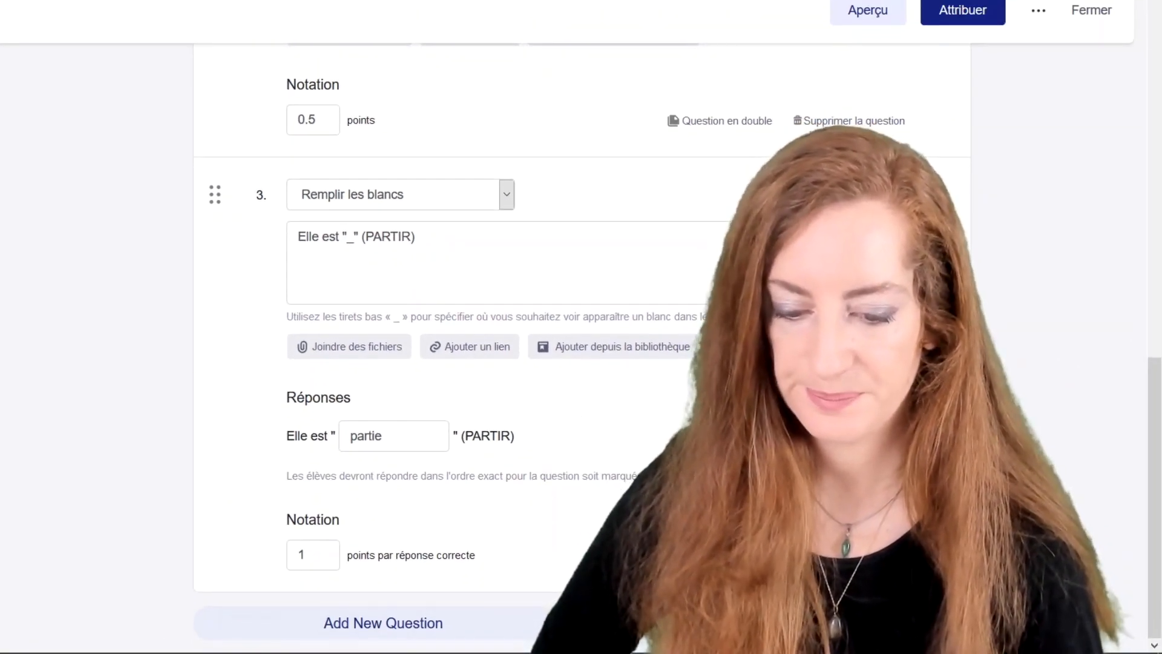
Add a Correspondance question 4 with the instruction 'Associez'.
click(385, 627)
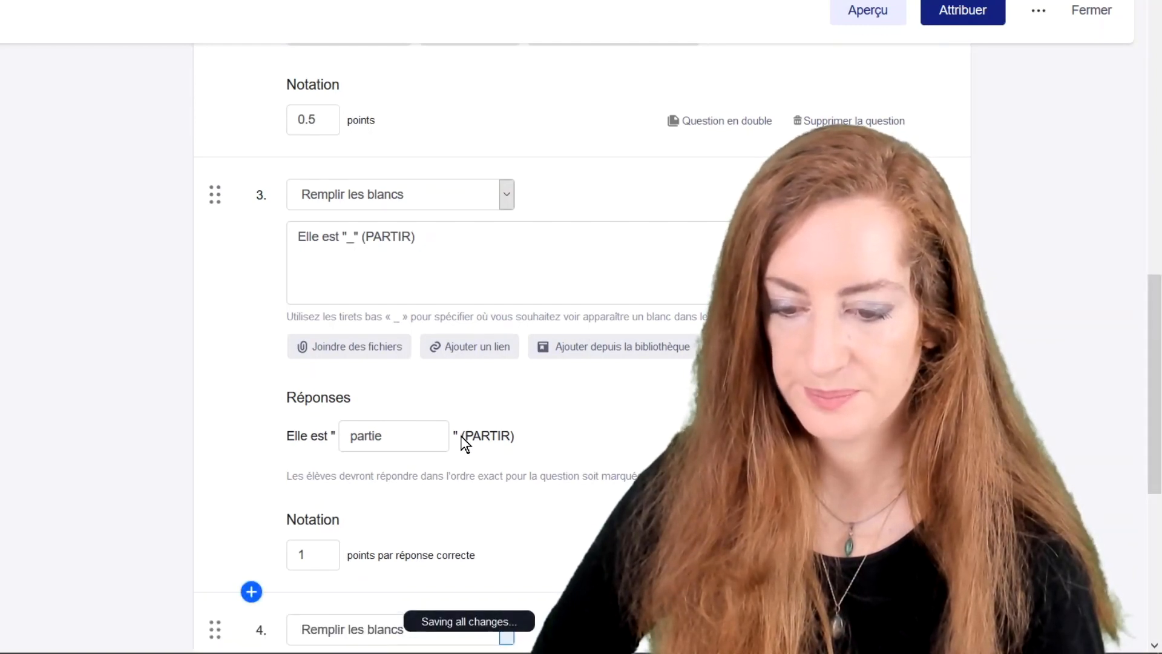
scroll(462, 429, down, 5)
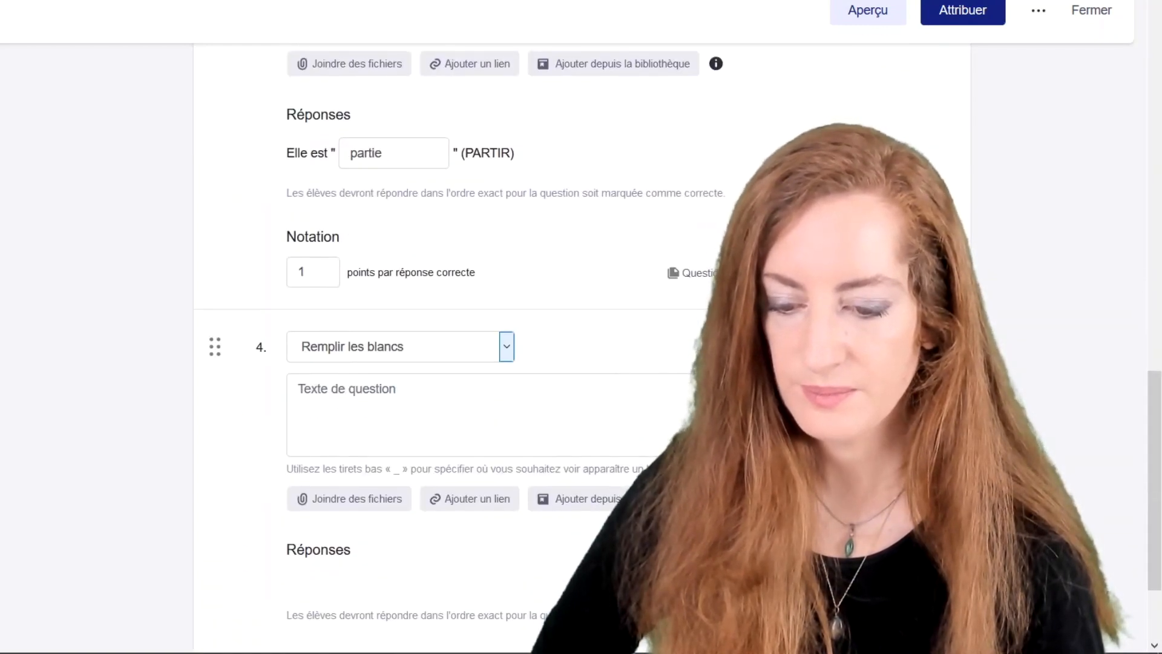
click(503, 353)
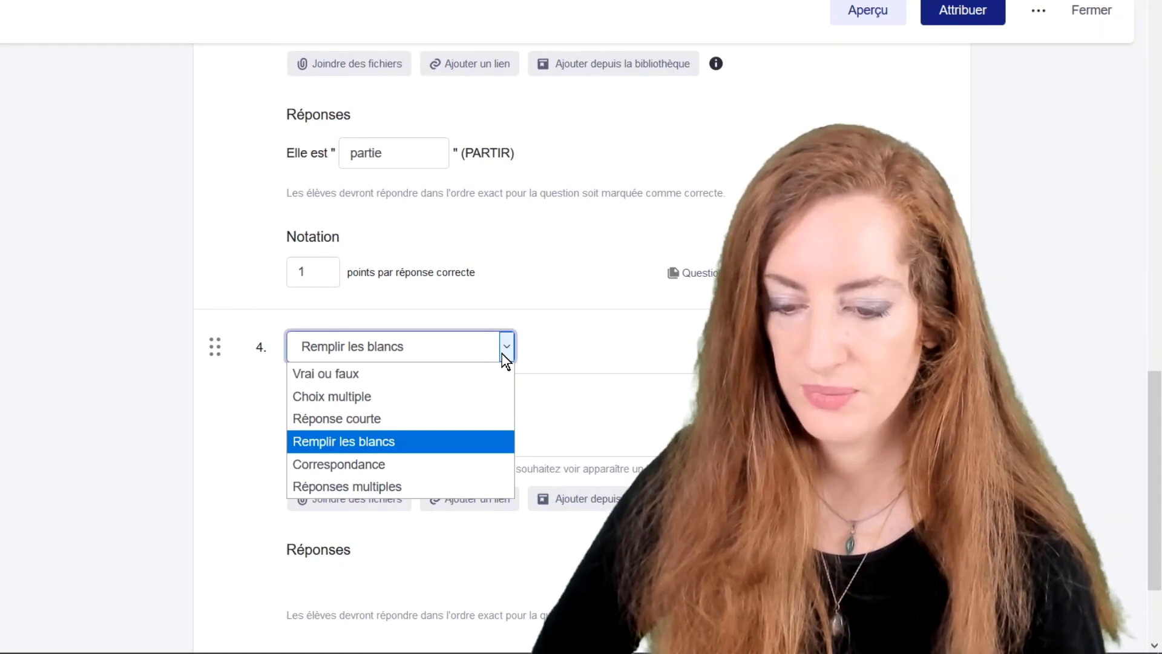
click(427, 464)
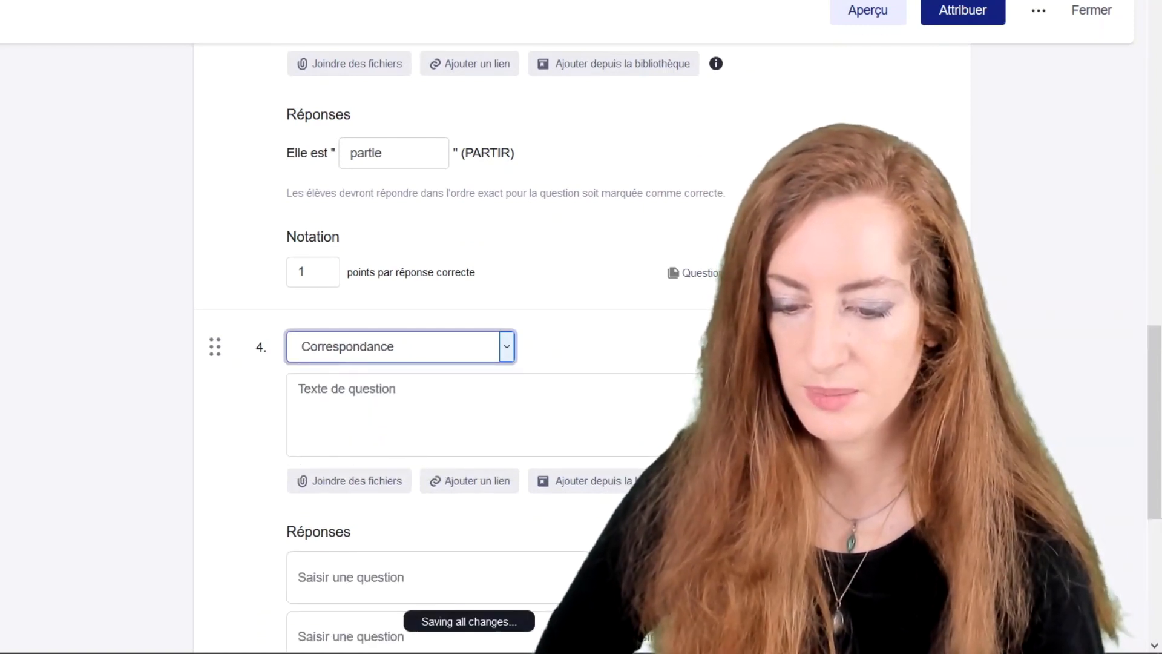
scroll(426, 460, down, 5)
click(405, 315)
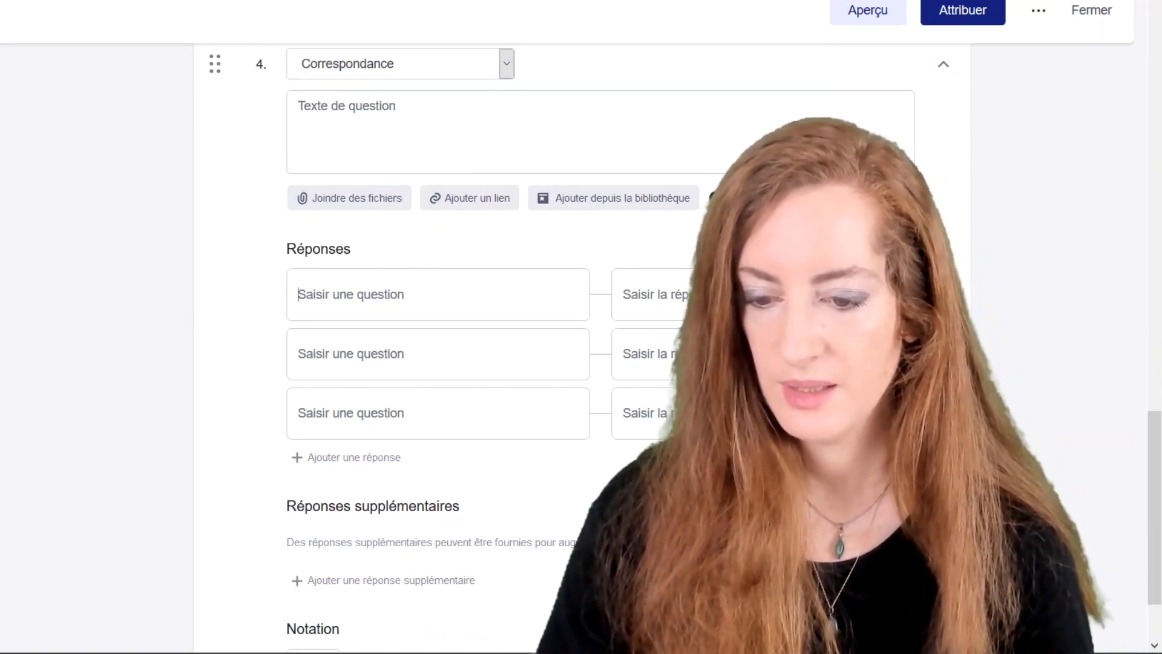
click(385, 130)
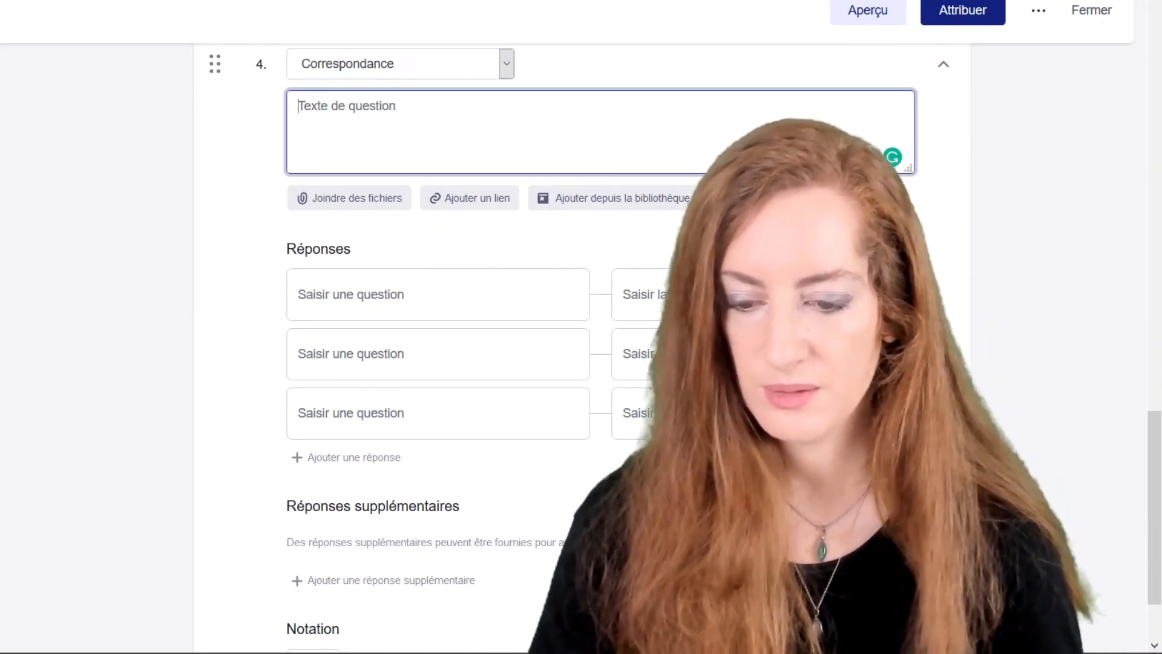
text(A)
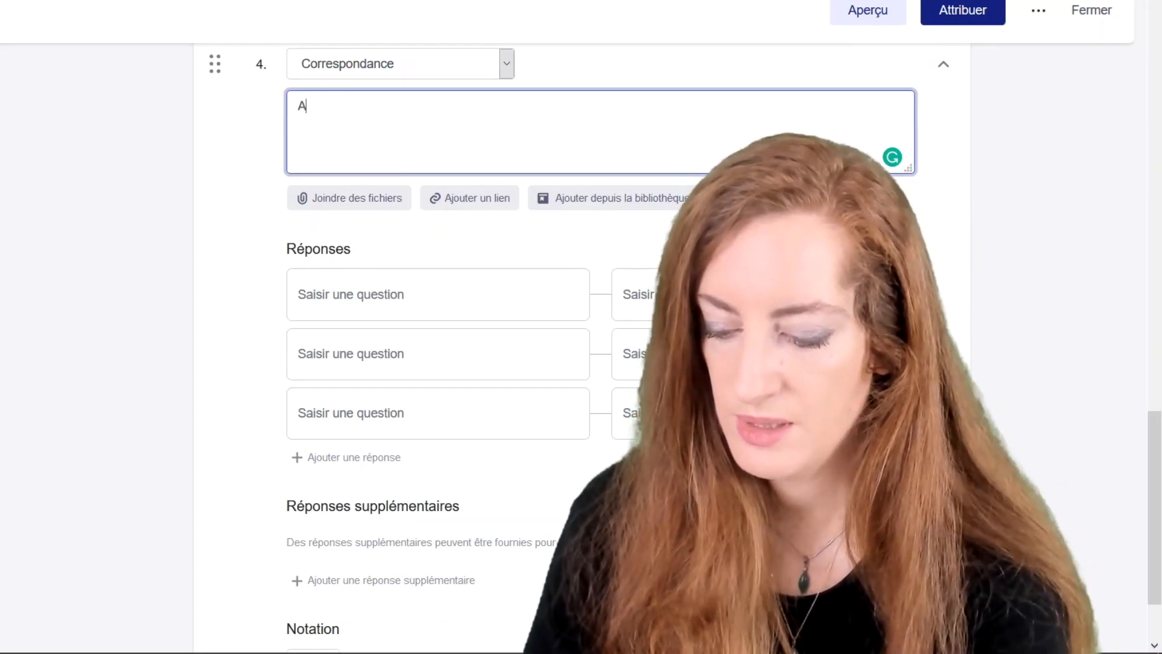
text(ssociez)
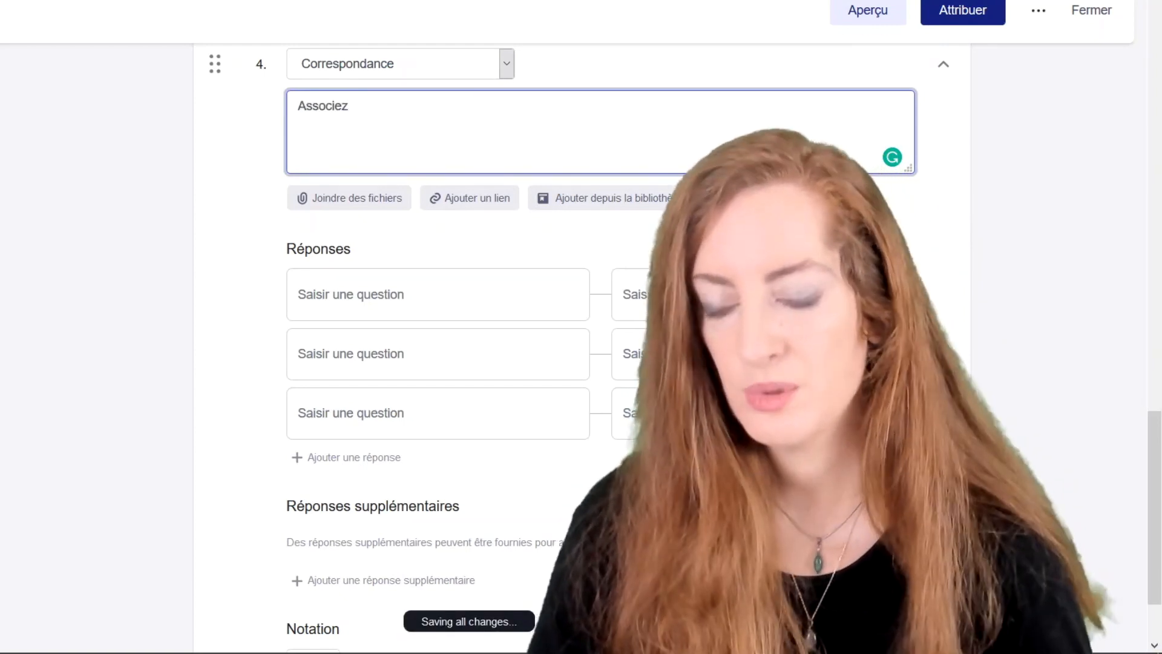
Enter the match items Ce, Cette and Cet, pairing Ce with garçon.
click(423, 294)
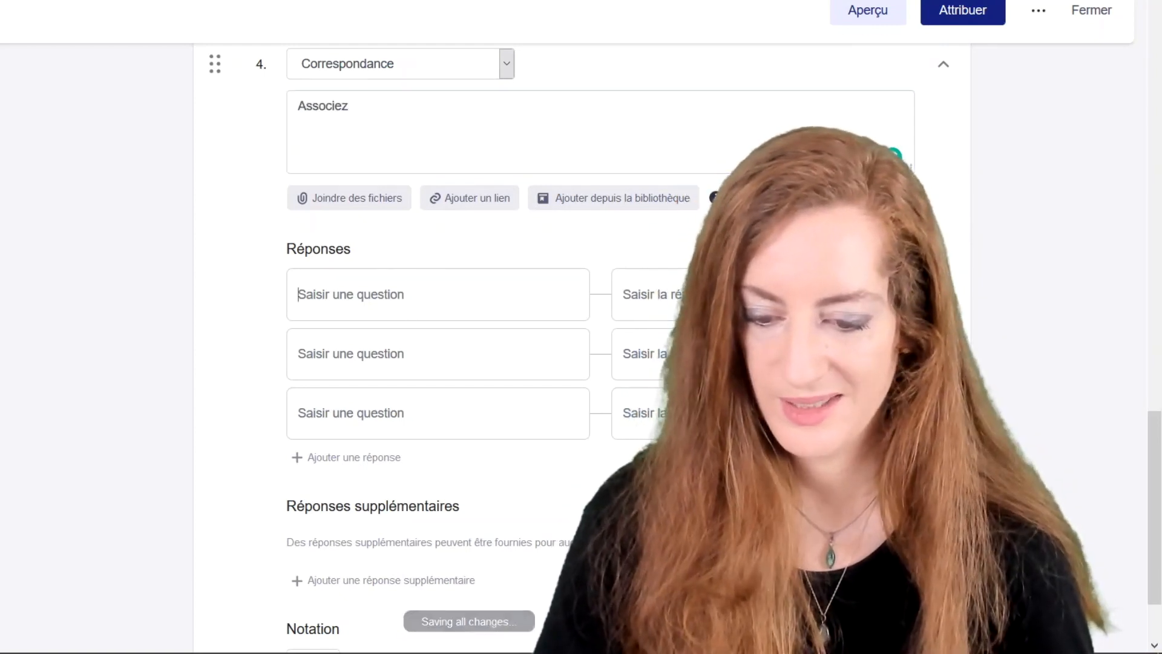
text(Ce)
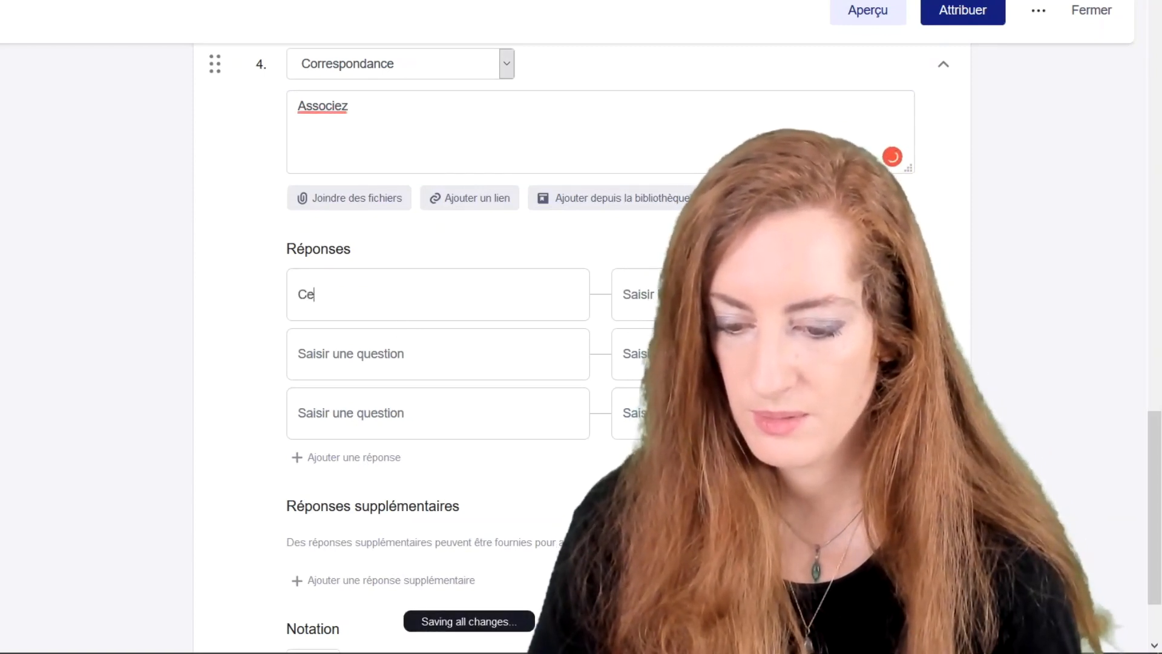
text(Cette)
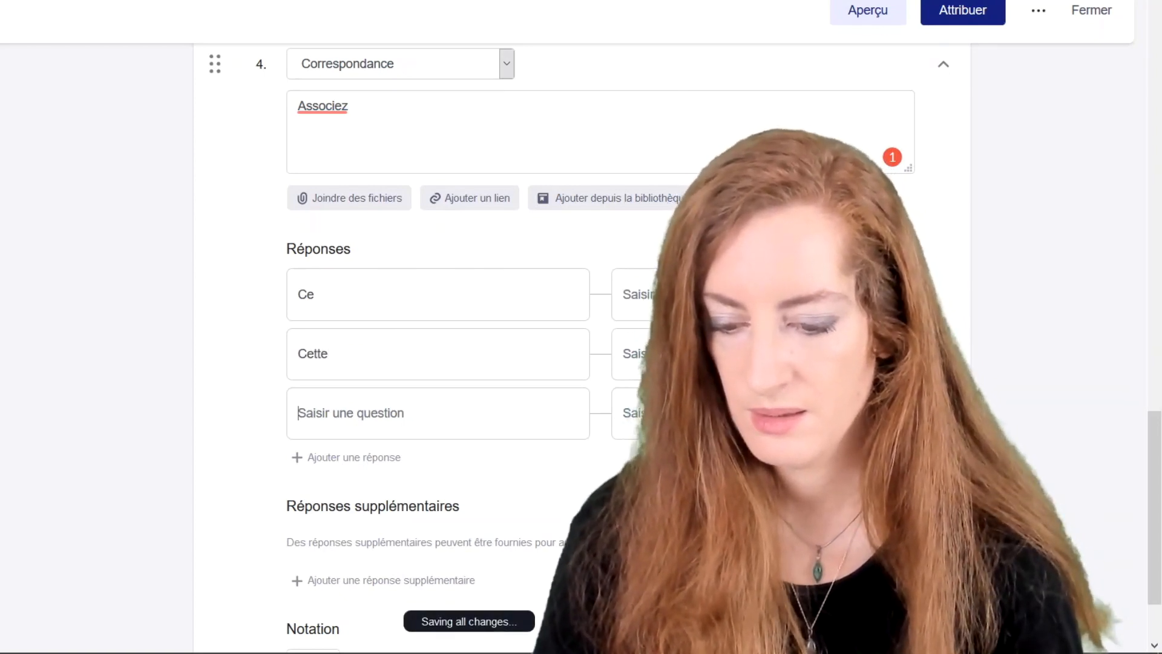
click(397, 393)
text(Cet)
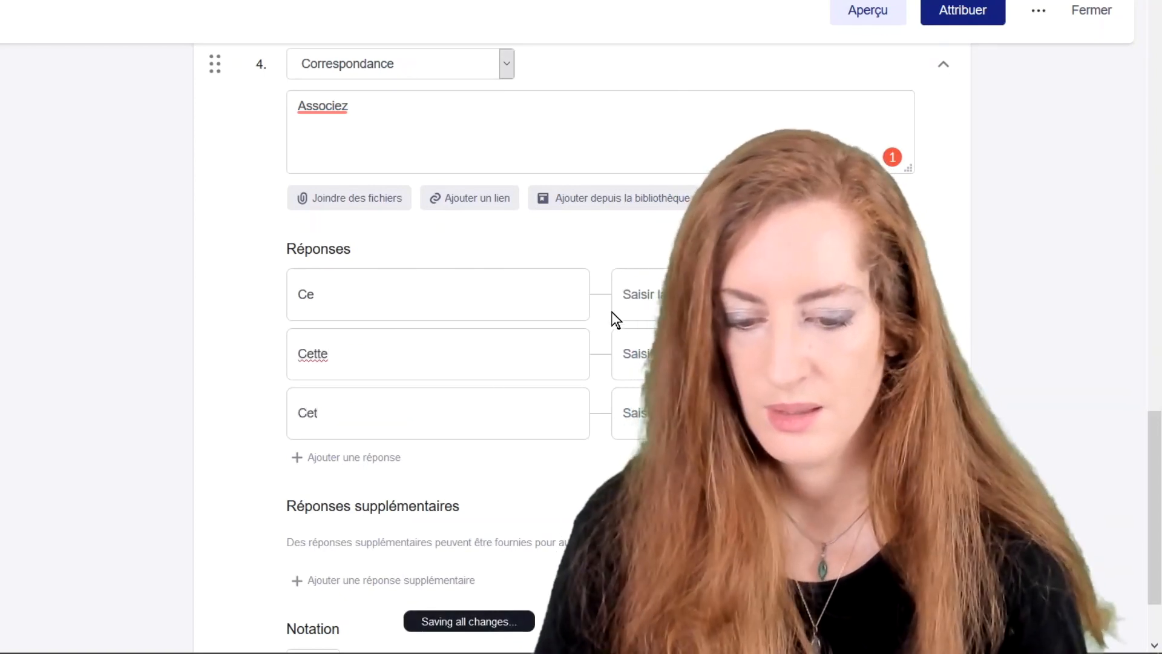
click(663, 297)
text(garçon)
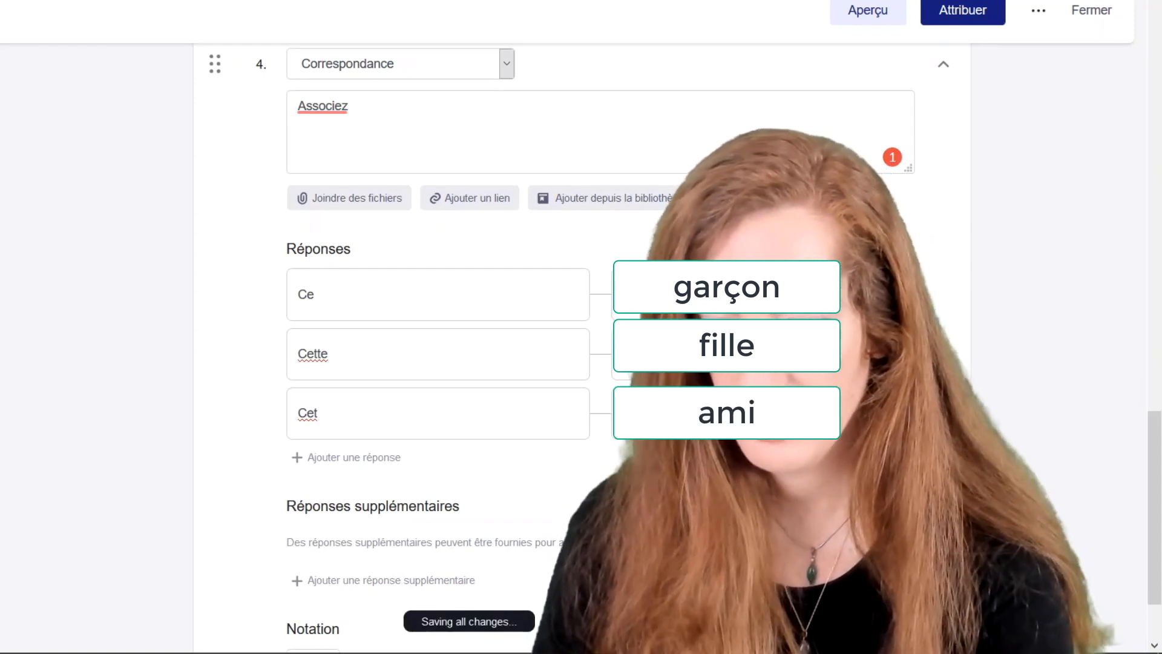
scroll(567, 458, down, 2)
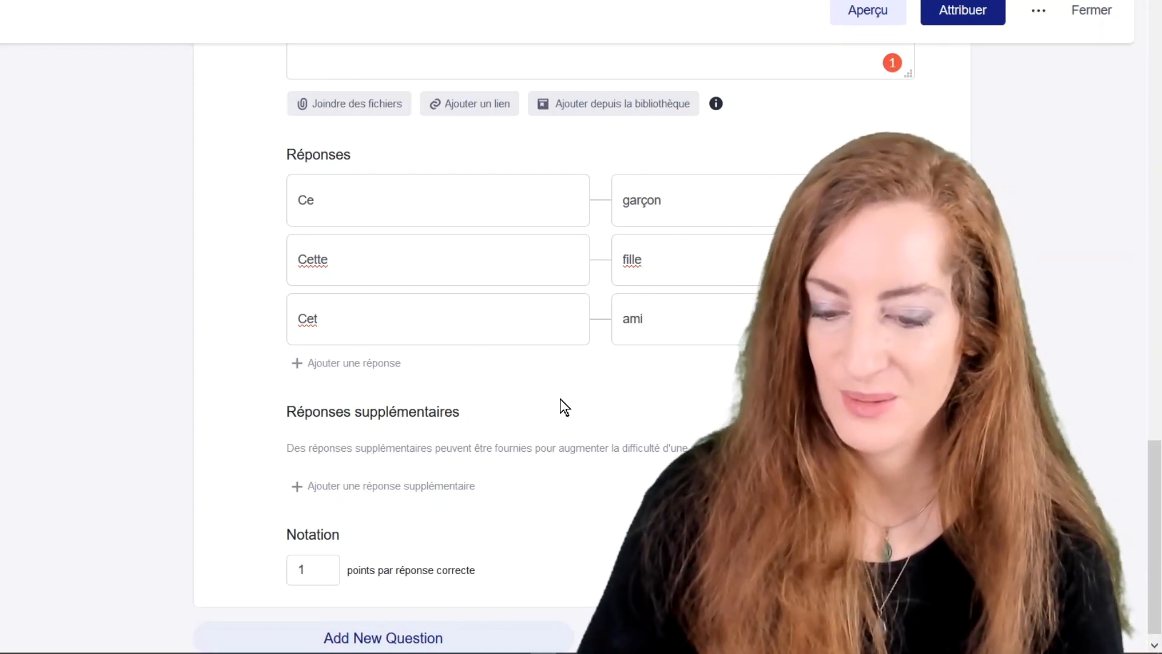
scroll(561, 398, down, 1)
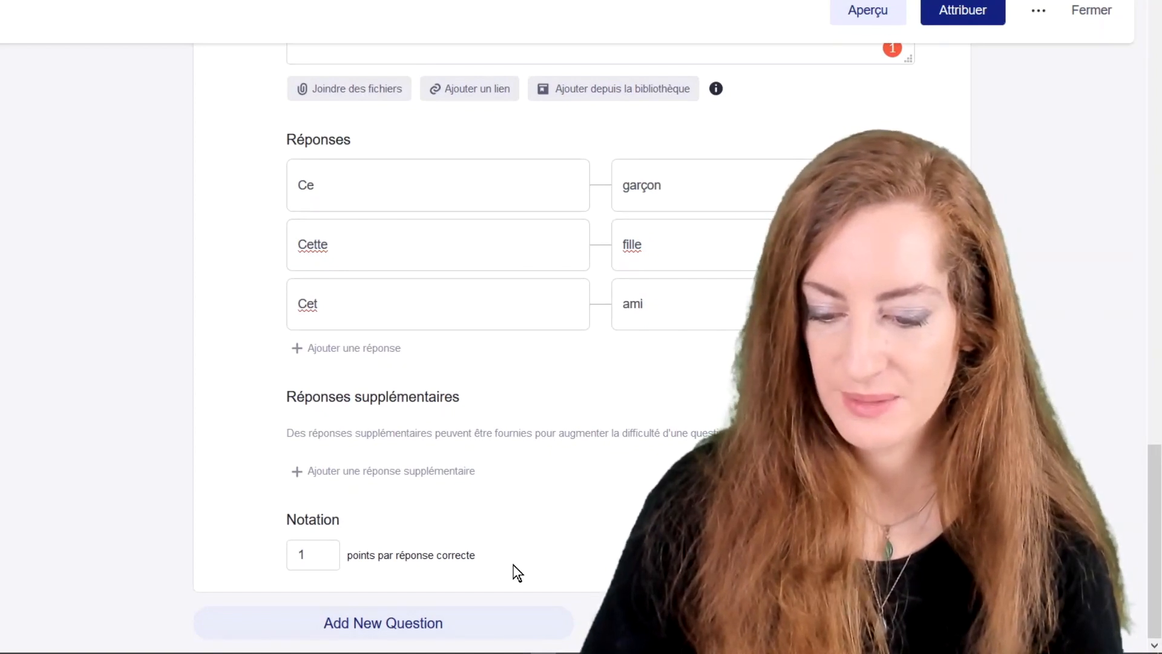
Add a multiple-answer question 5 asking 'Que signifie "être dans la lune"'.
click(460, 624)
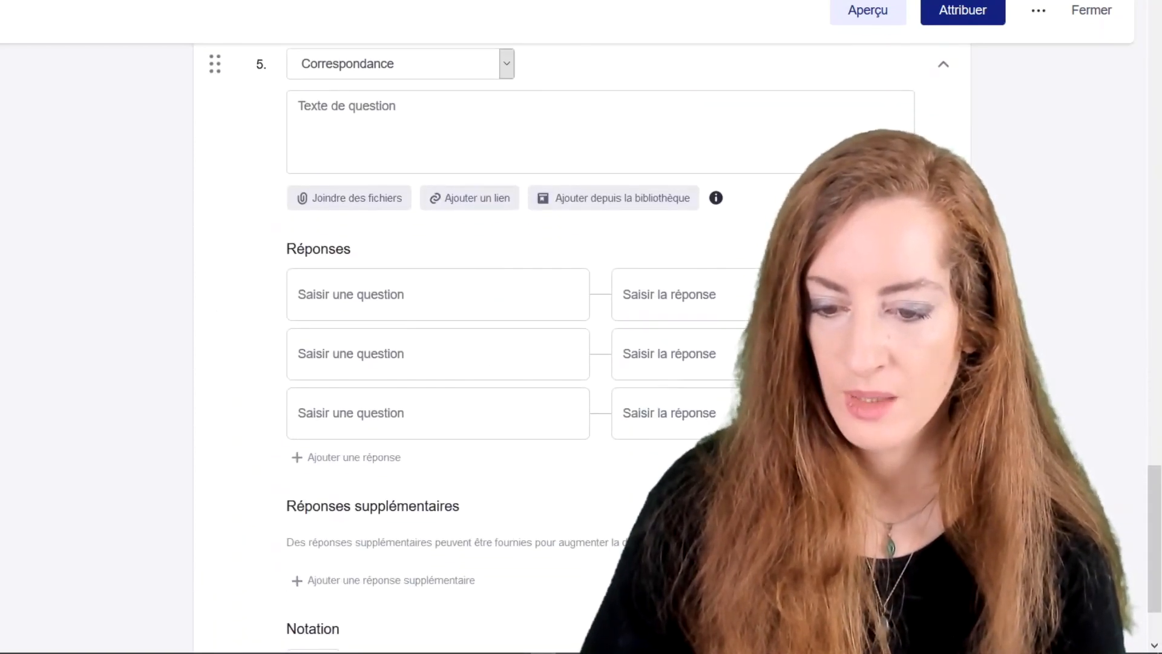
click(506, 67)
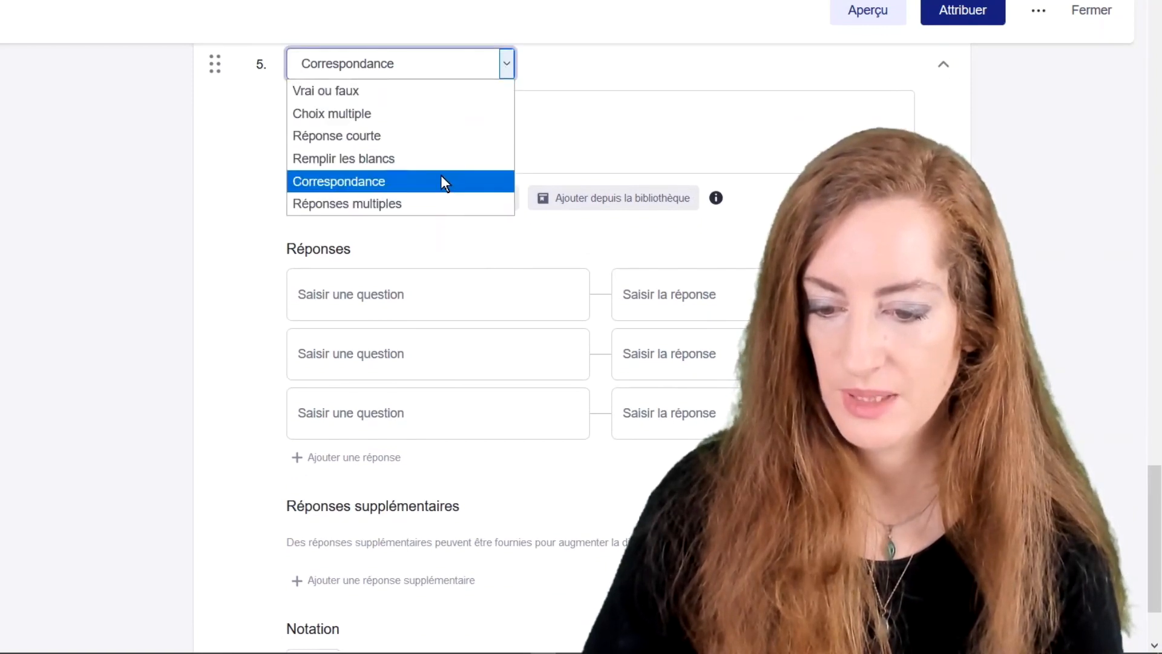
click(432, 209)
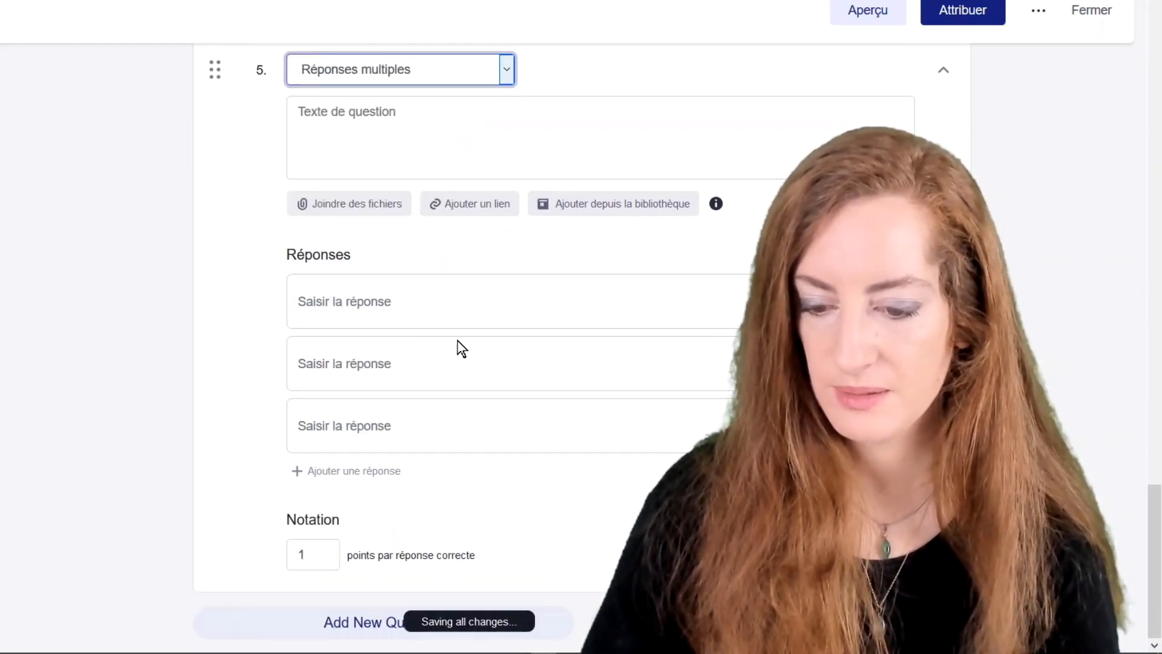
click(412, 130)
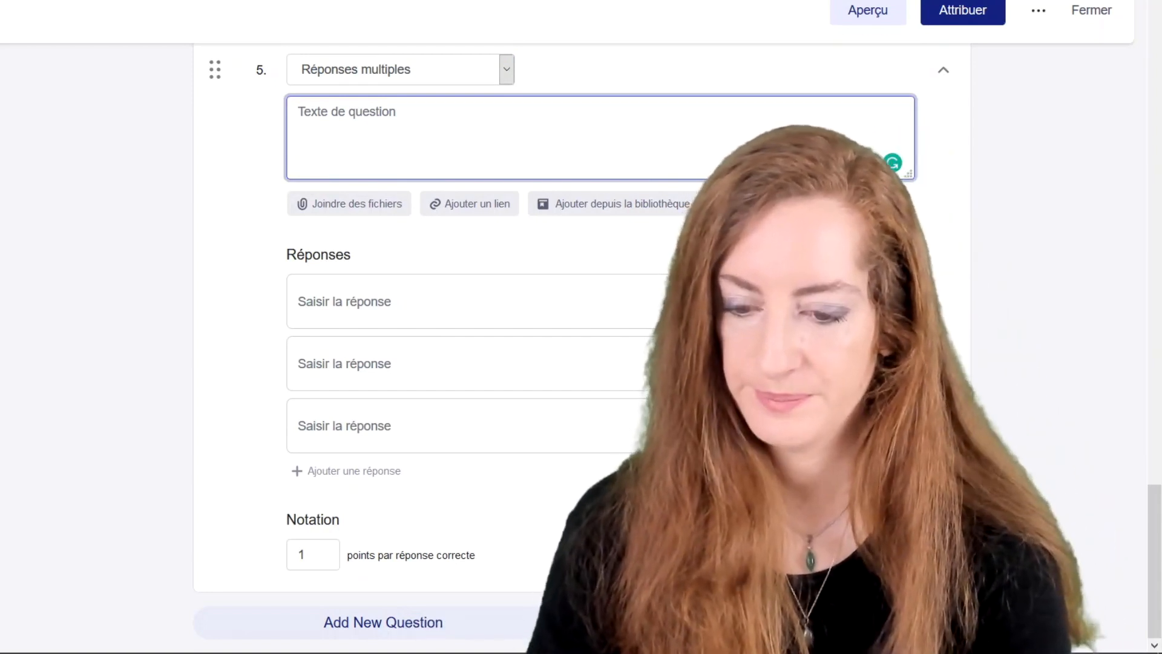
text(Qu)
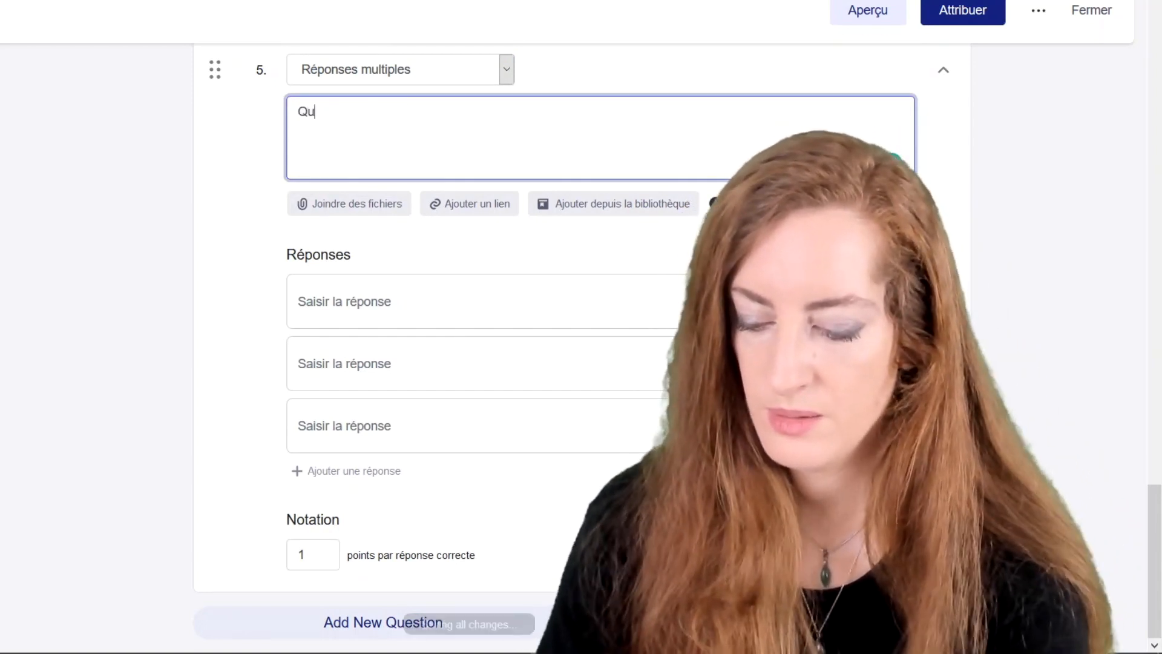
text(e signifie "être)
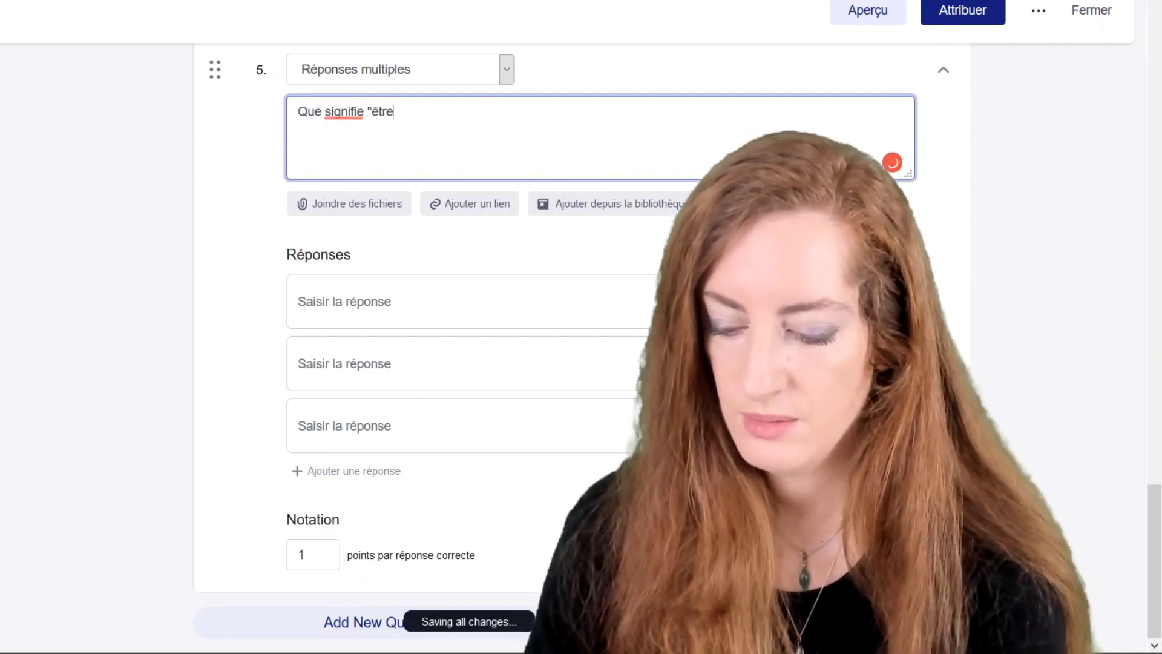
text( dans la lune)
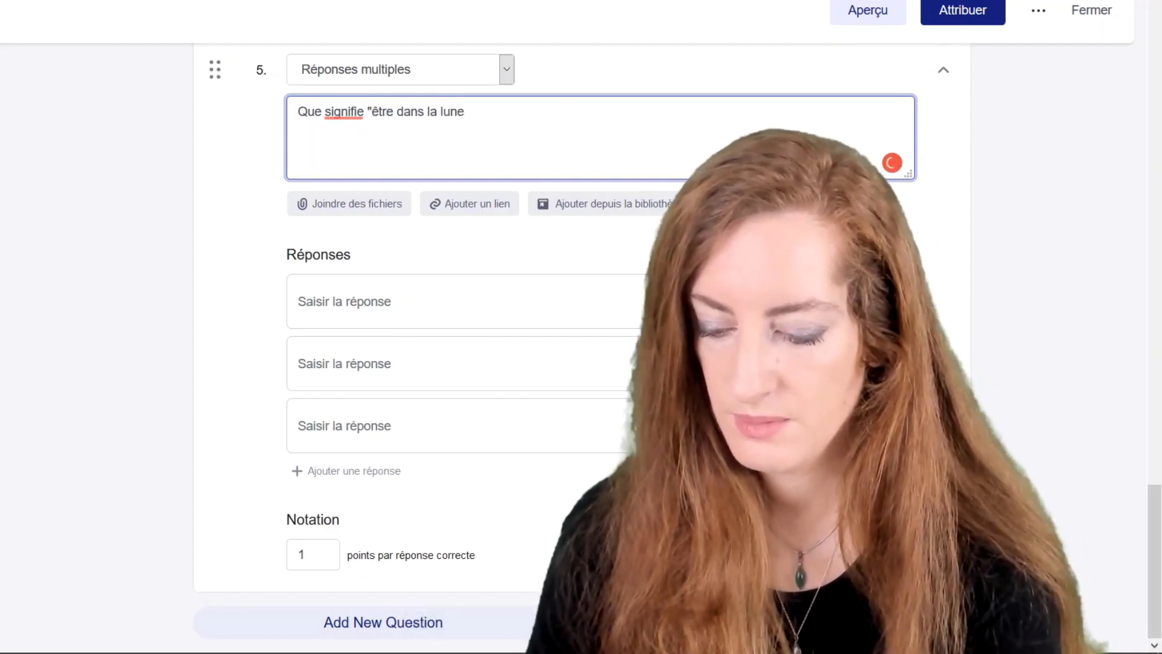
text(")
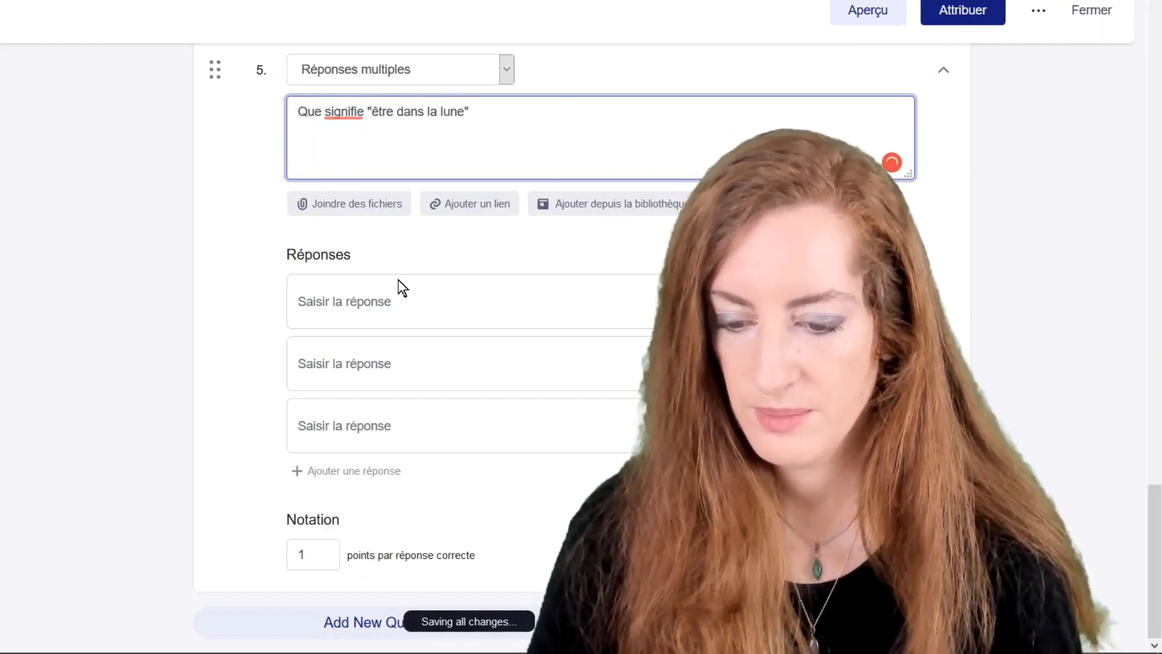
Enter answers être distrait, être impatient, être concentré, plus a fourth, être rêveur.
click(400, 315)
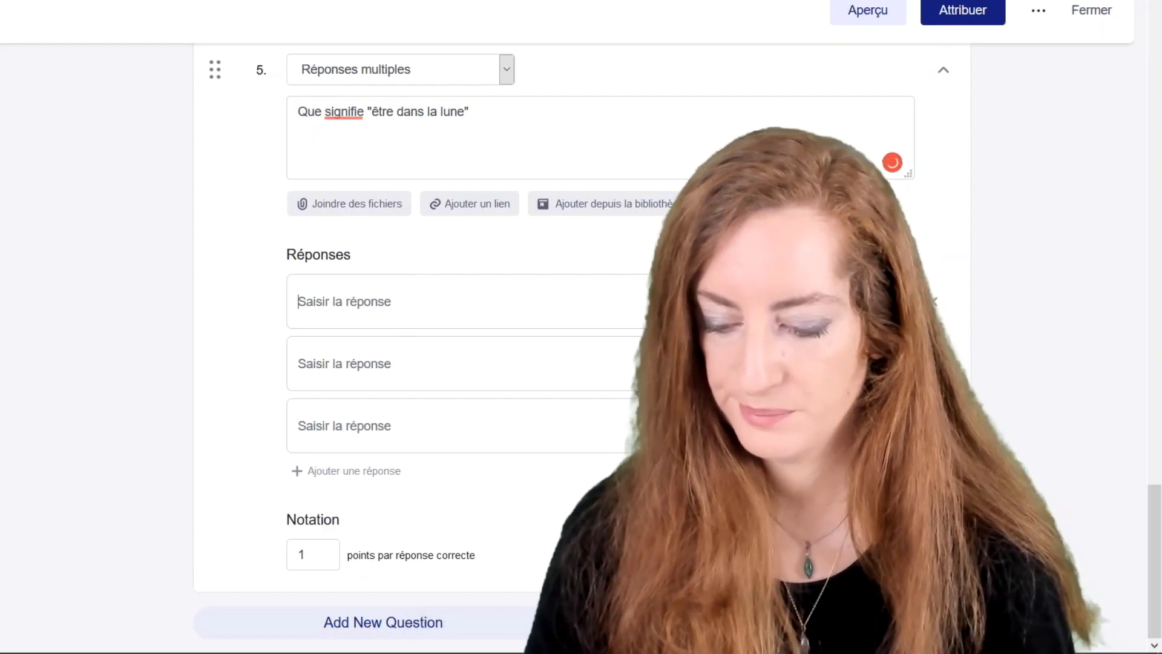
text(être dis)
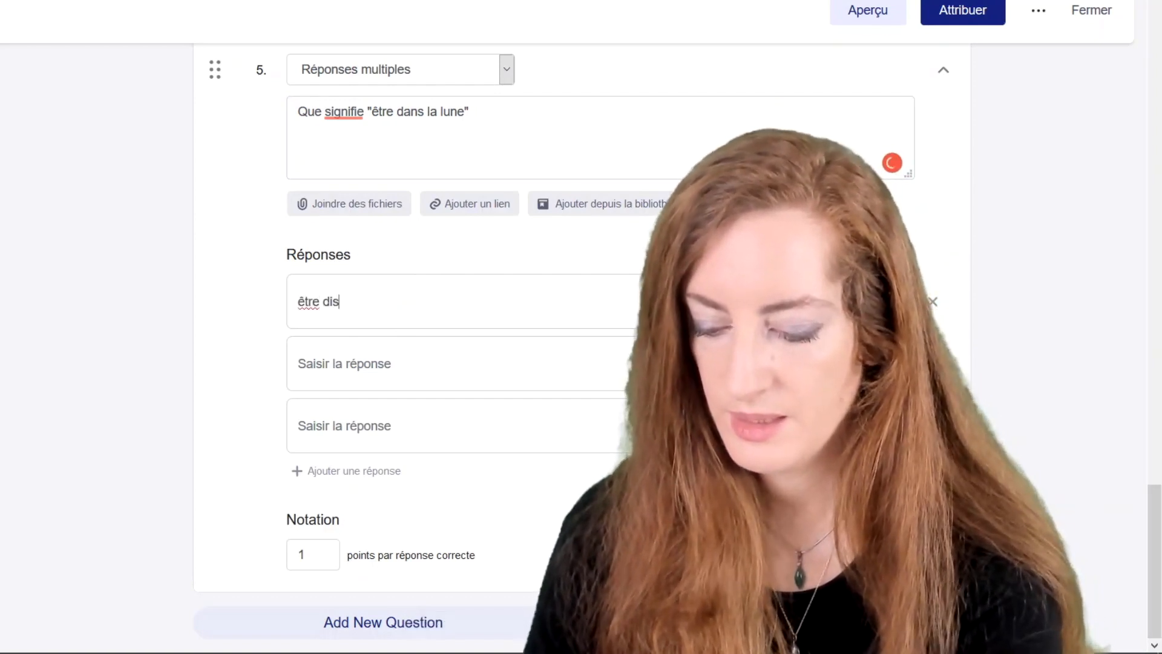
text(trait)
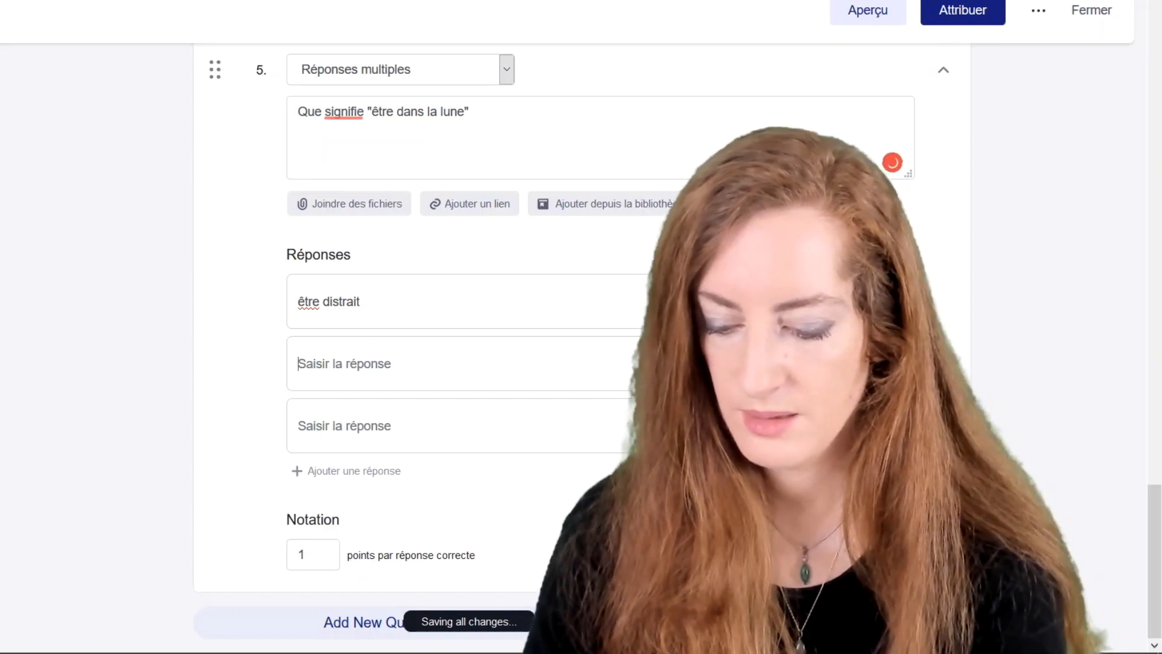
text(être)
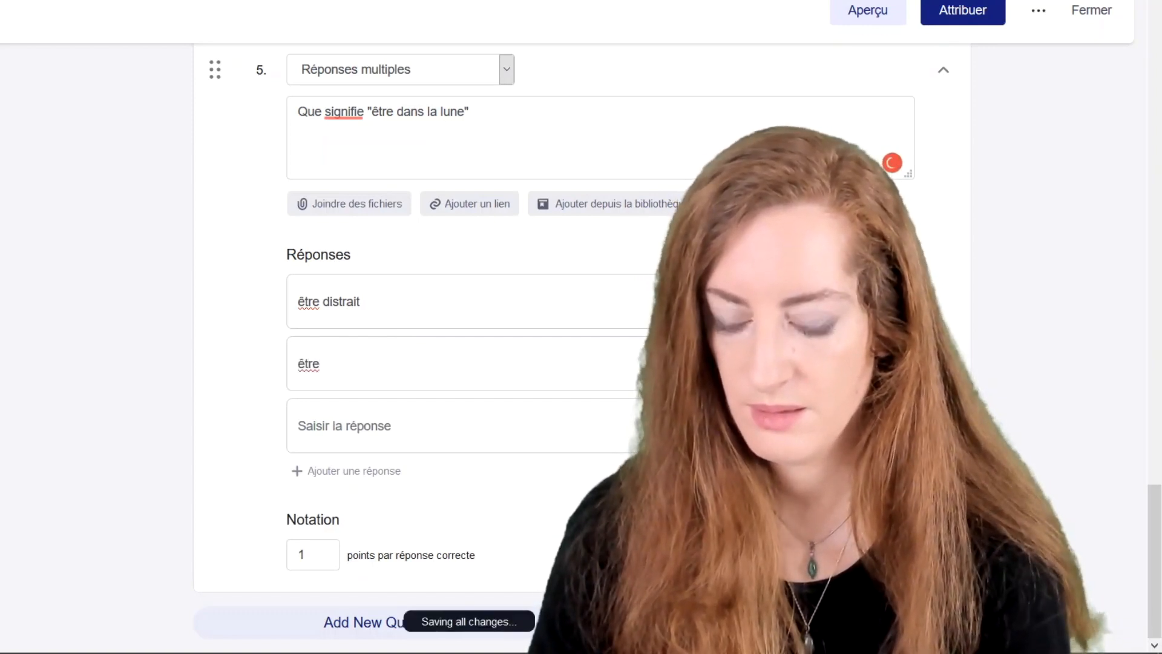
text( impat)
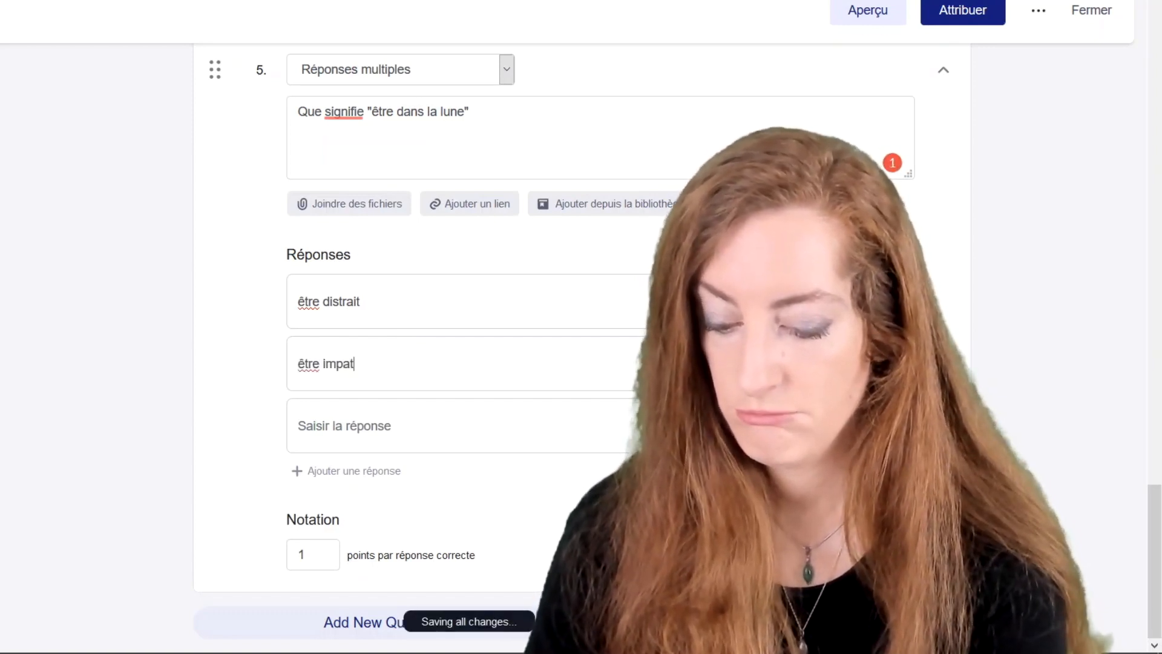
text(ient)
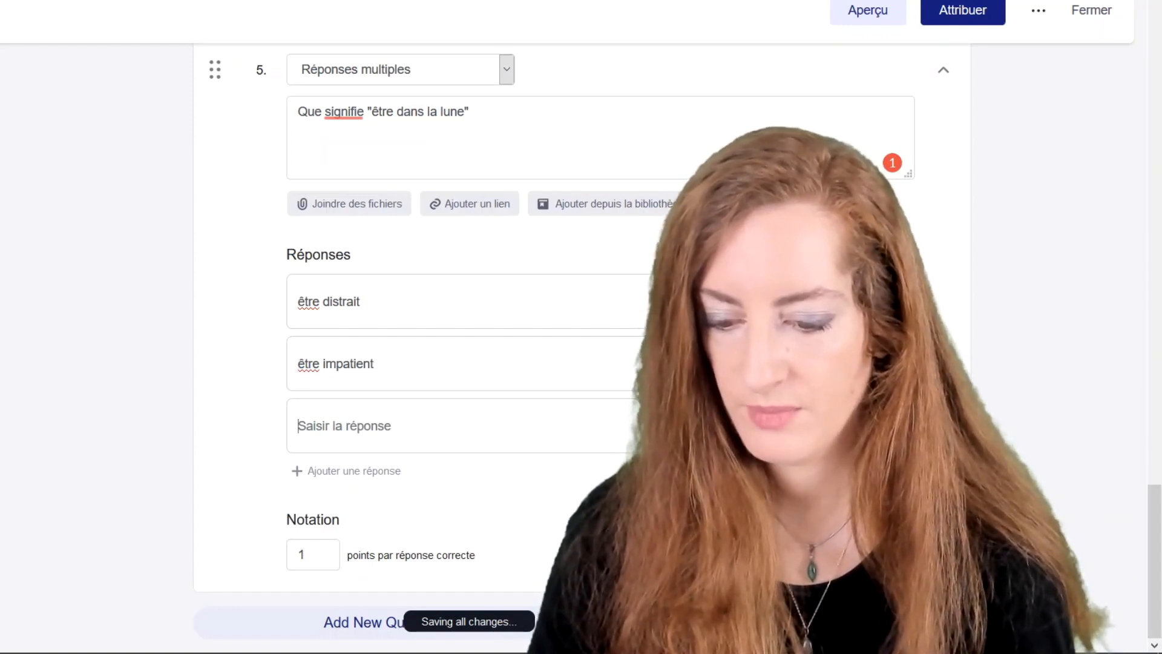
text(être )
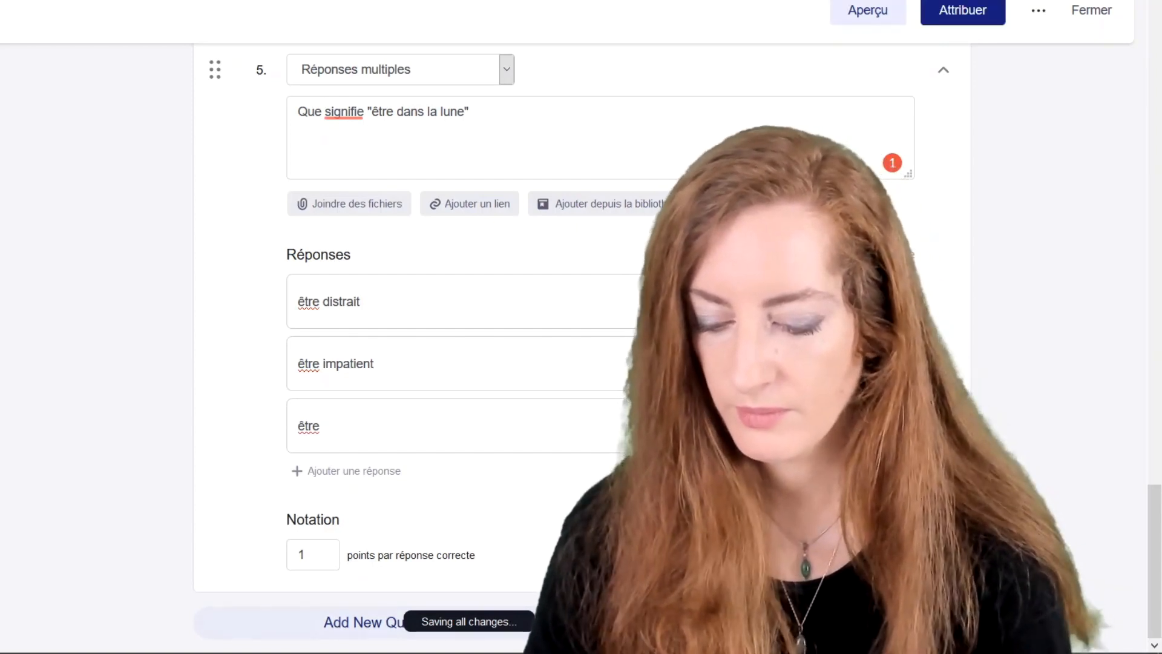
text(concentré)
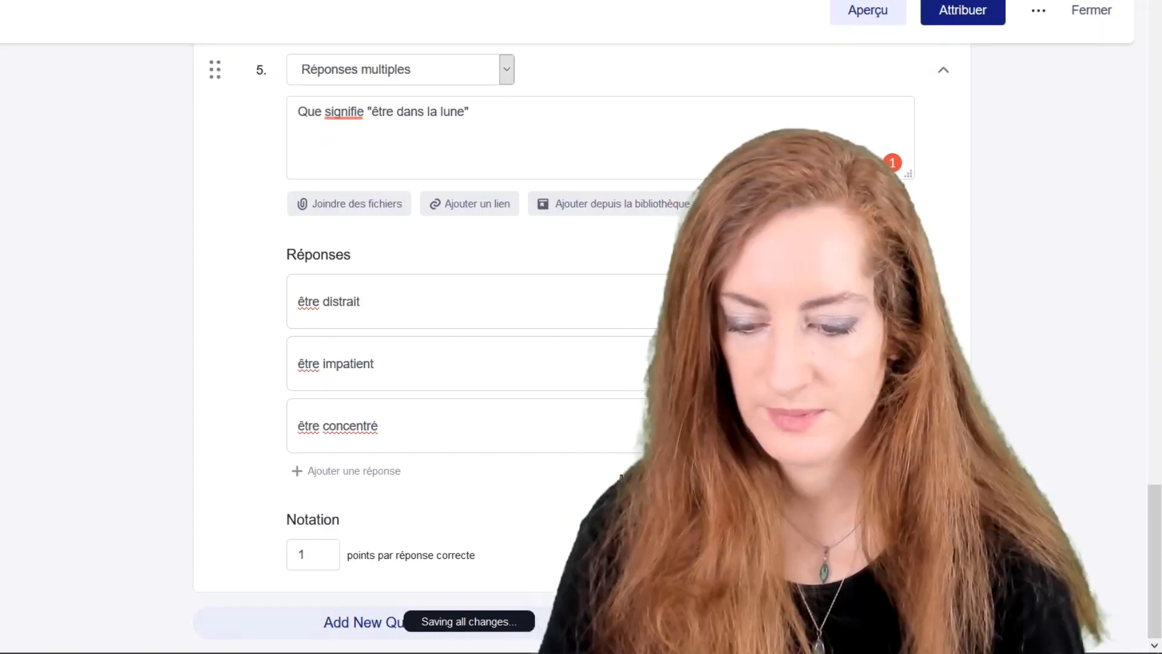
click(394, 472)
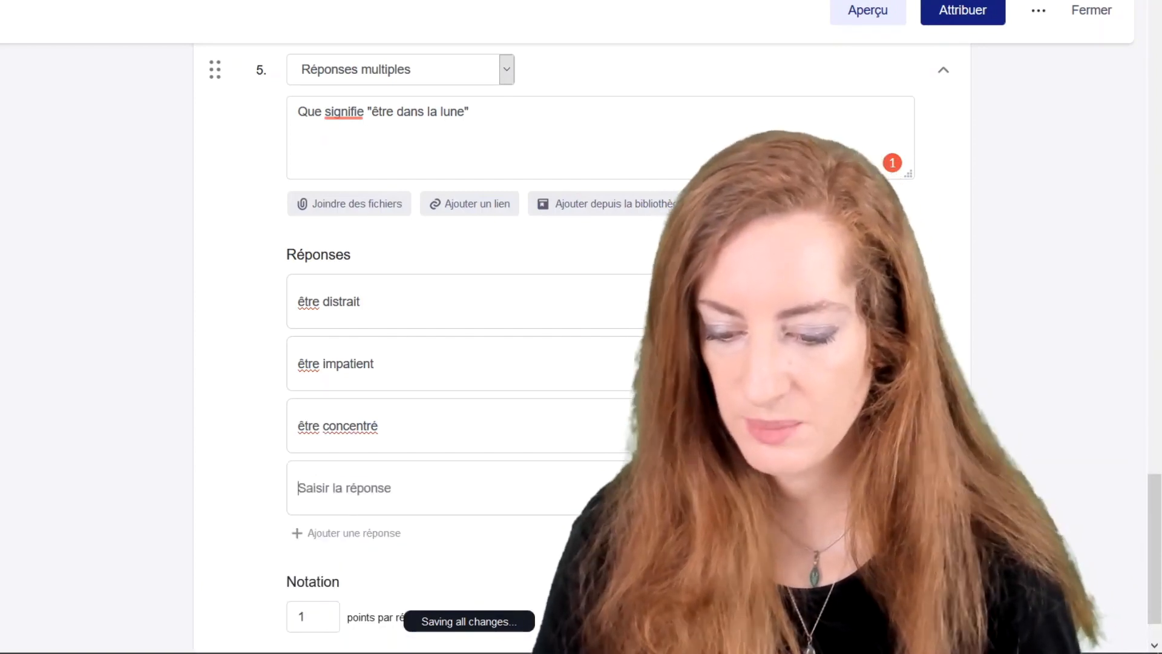
text(ê)
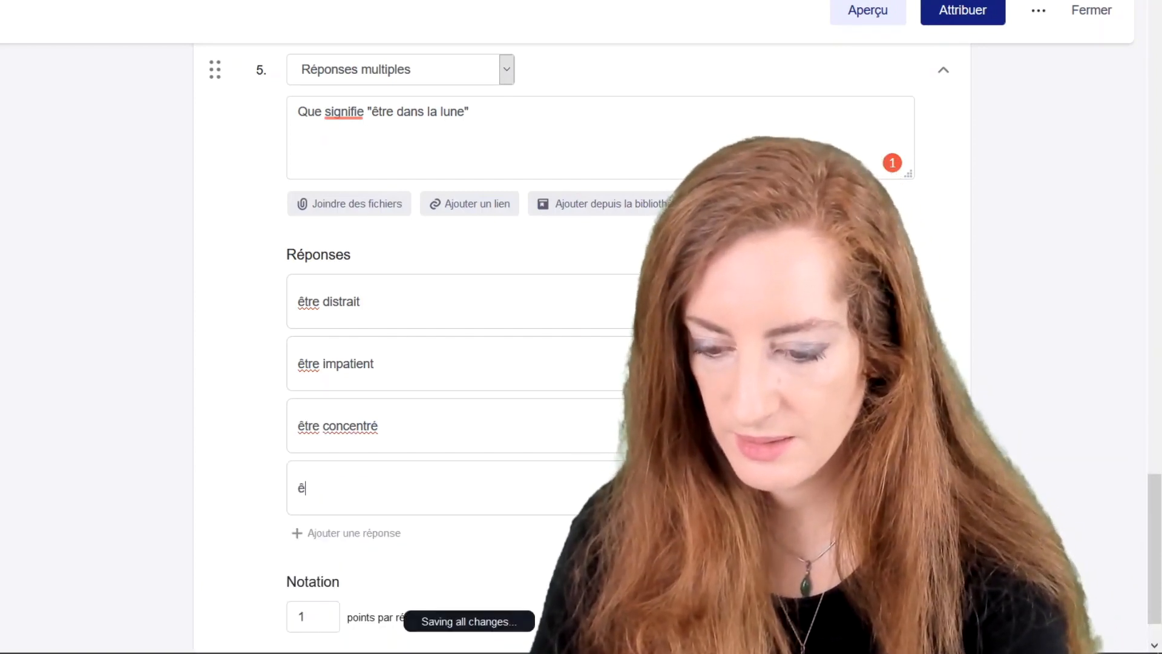
text(tre rêveur)
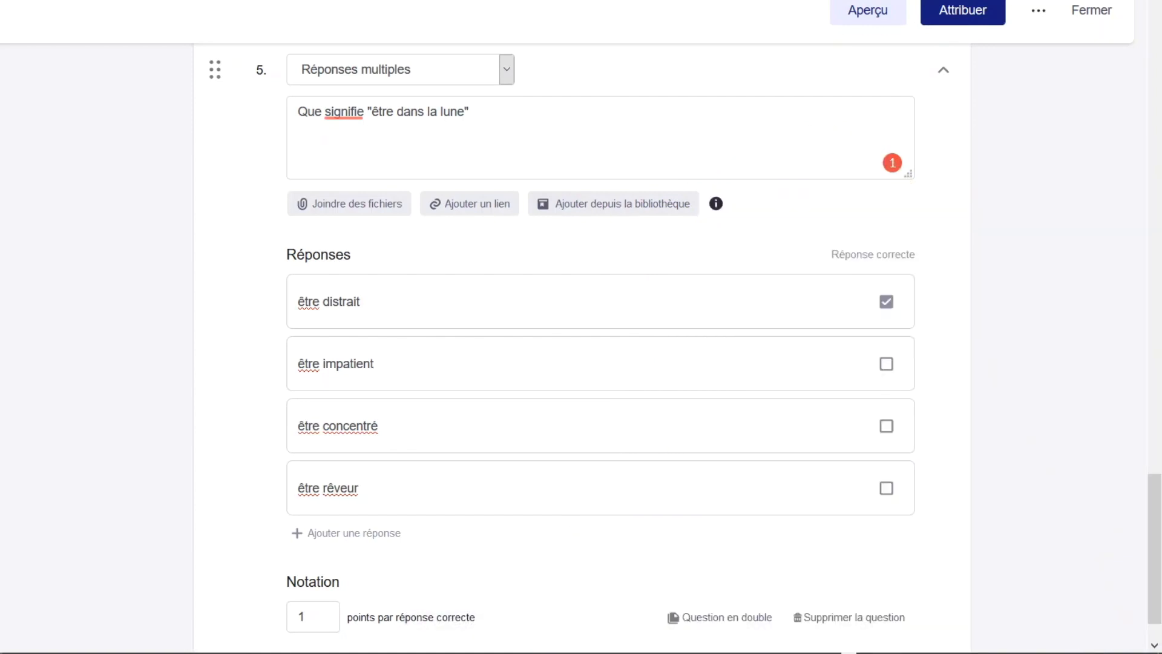
Mark être rêveur as correct and set question 5 to 2 points per correct answer.
click(885, 490)
scroll(736, 503, down, 1)
double_click(302, 554)
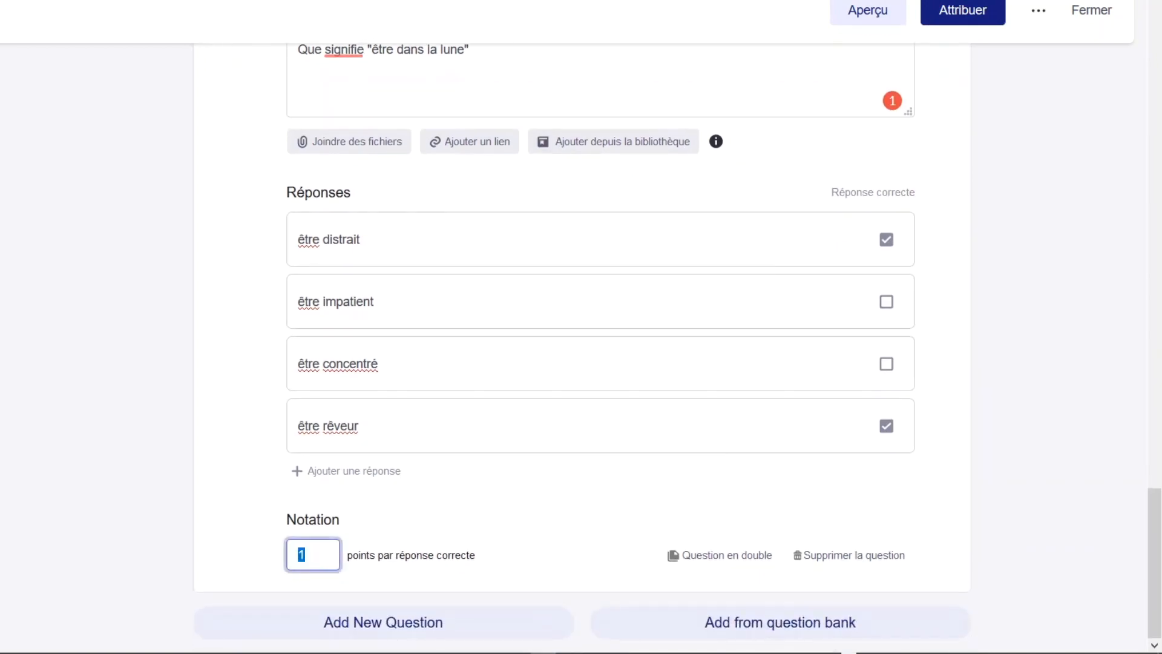
text(2)
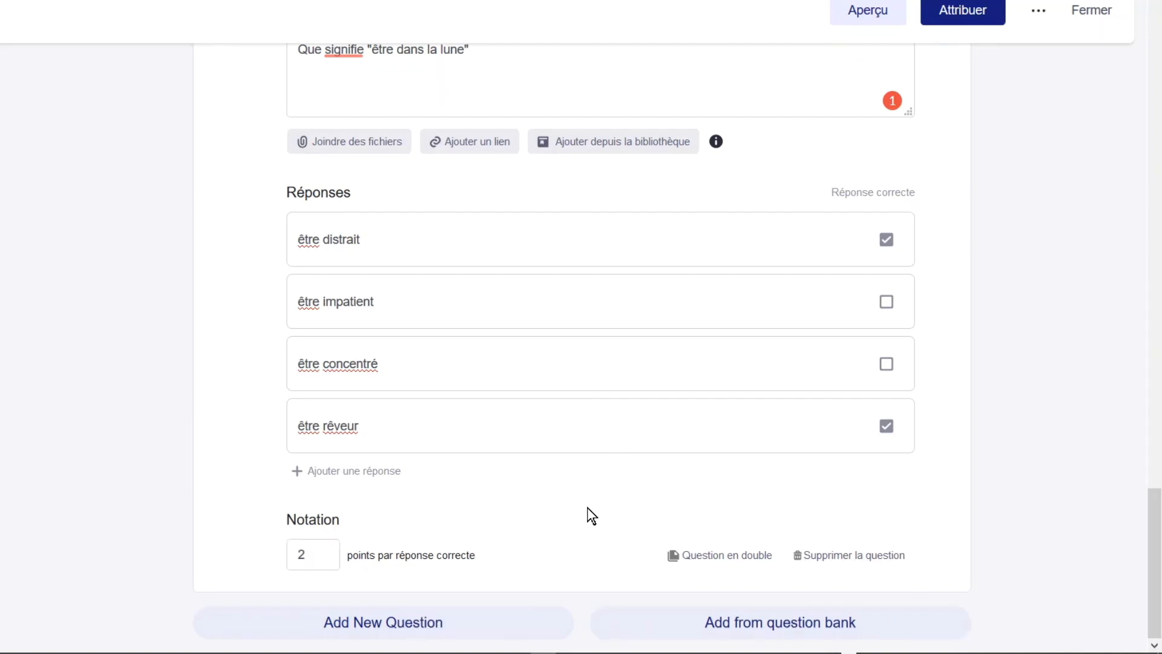
scroll(587, 507, up, 6)
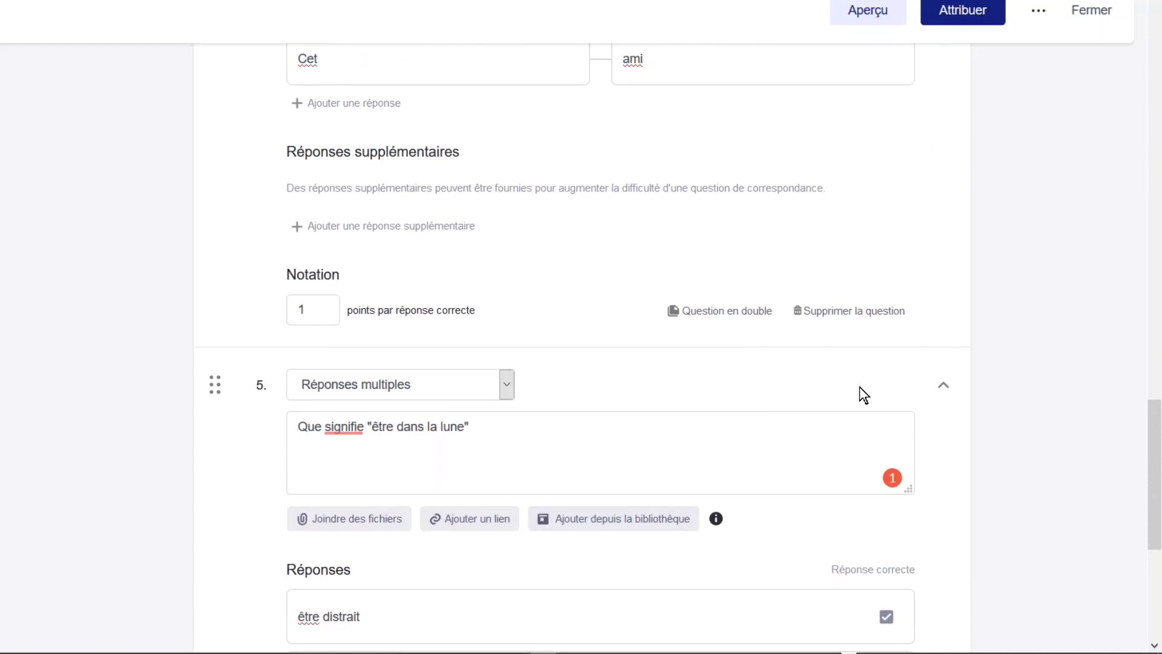
Collapse the questions and drag 'Avez-vous bien compris le test?' to the last position.
click(937, 389)
scroll(928, 390, up, 5)
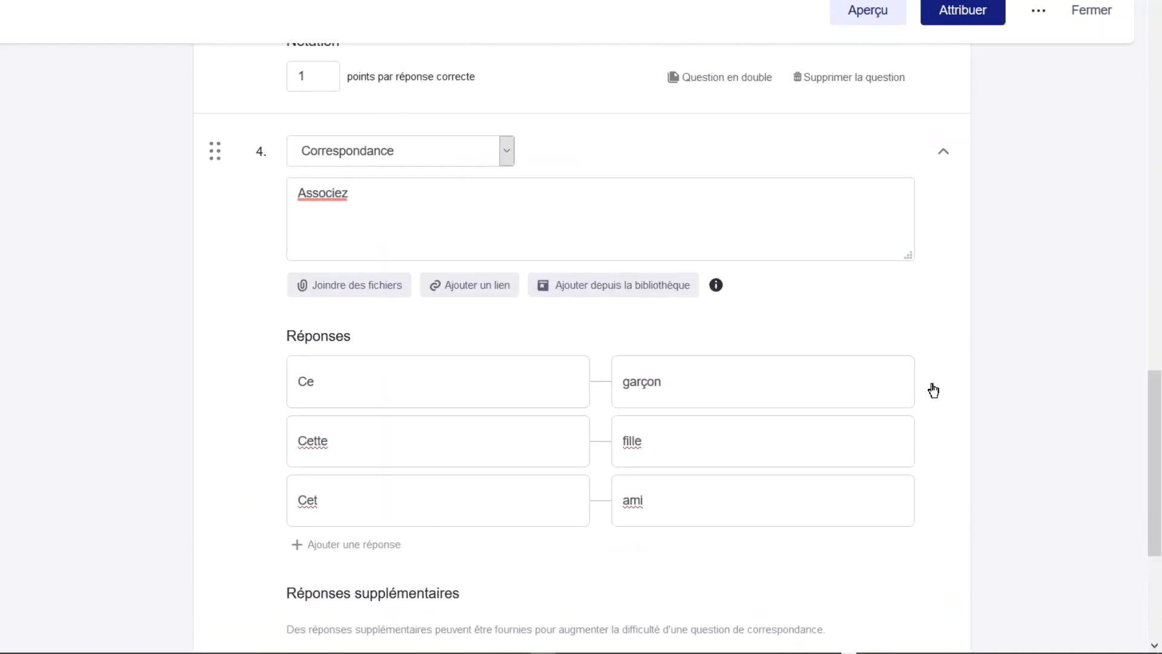
click(943, 156)
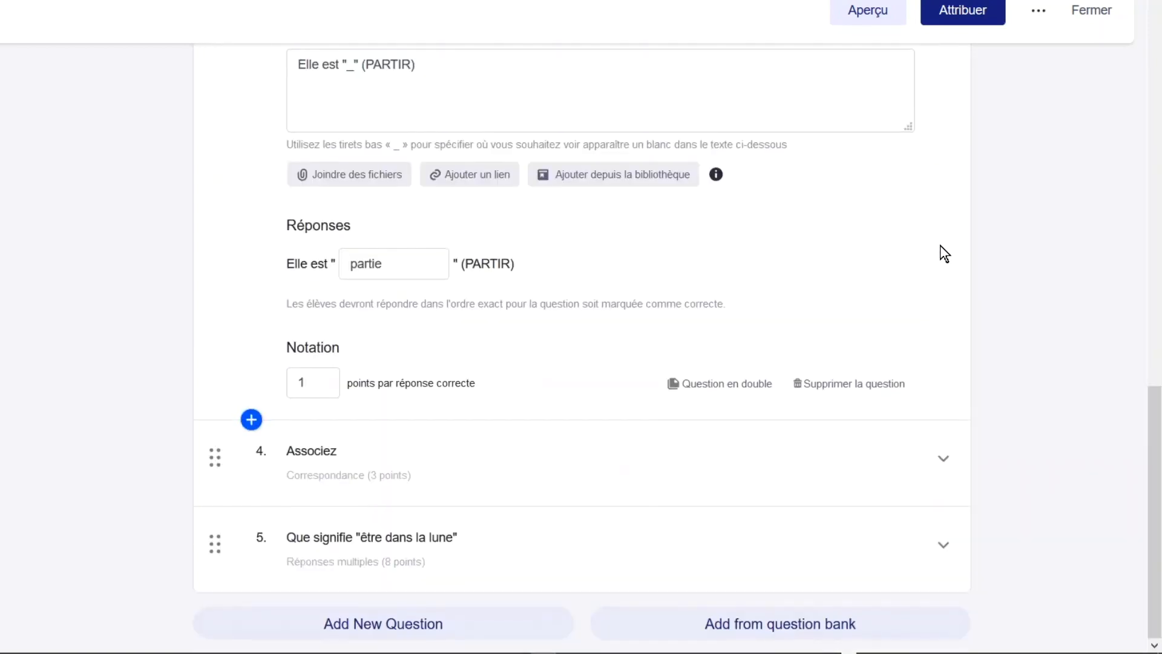
scroll(940, 249, up, 3)
click(943, 213)
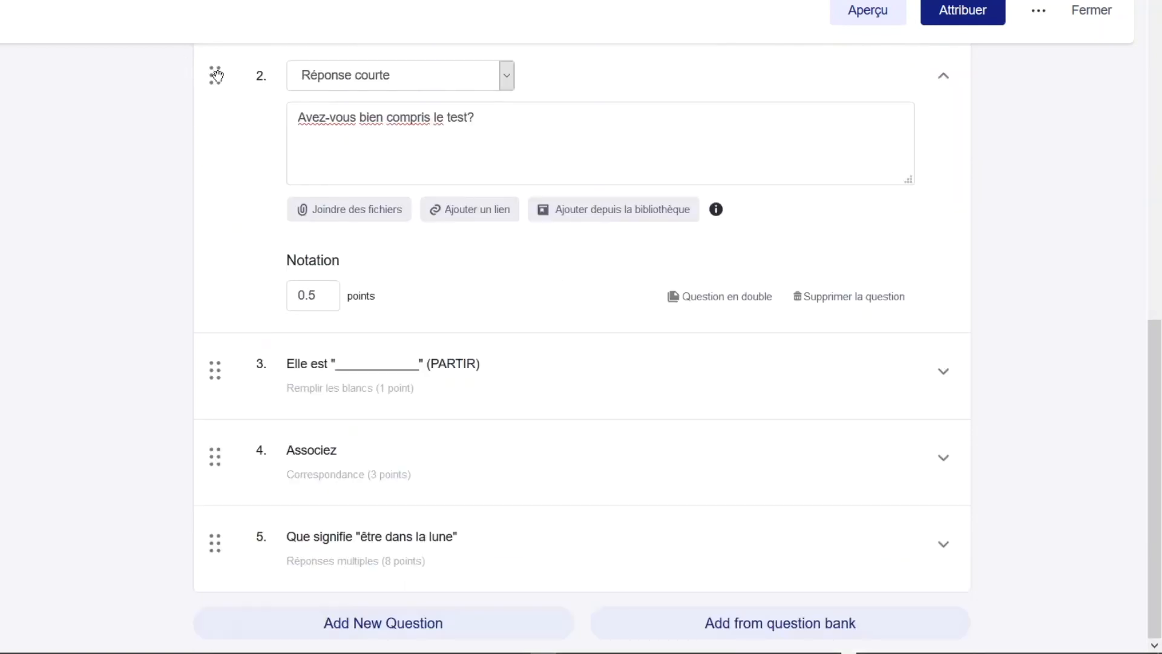
drag(216, 75, 231, 585)
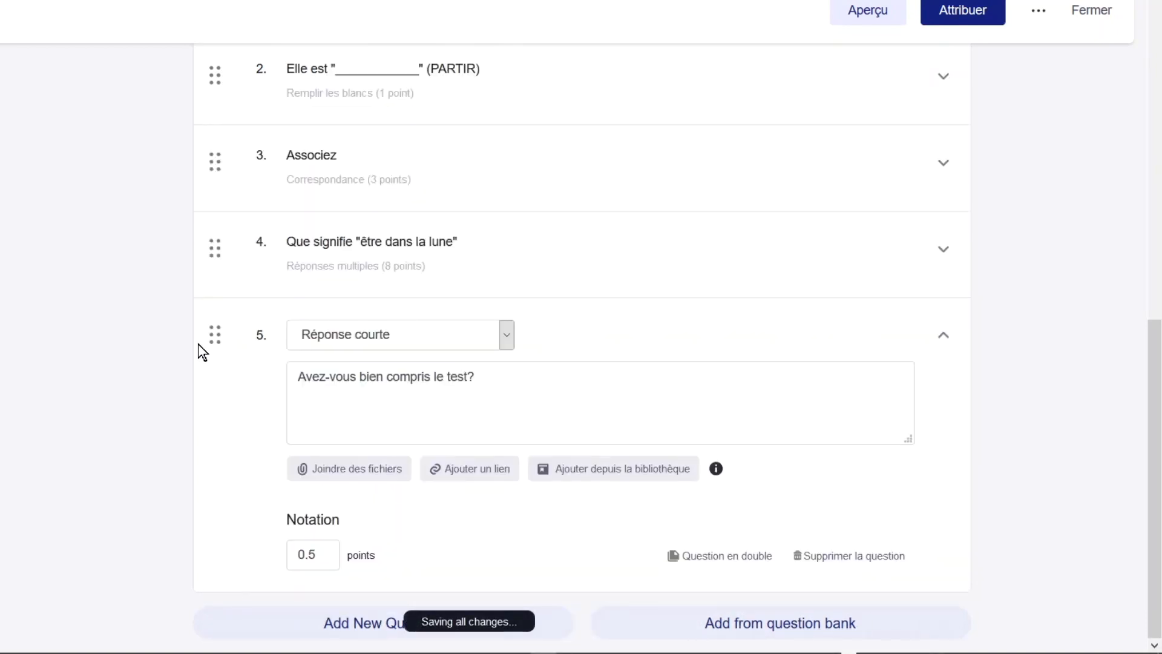
click(946, 338)
scroll(761, 334, up, 5)
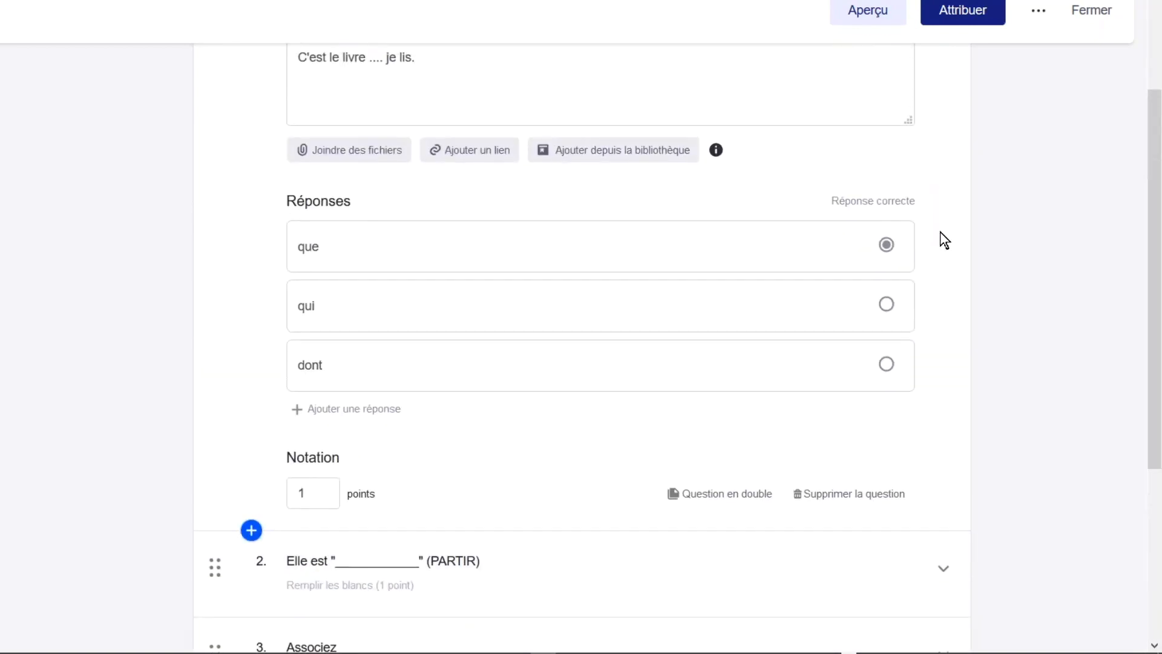
scroll(942, 241, up, 3)
click(943, 197)
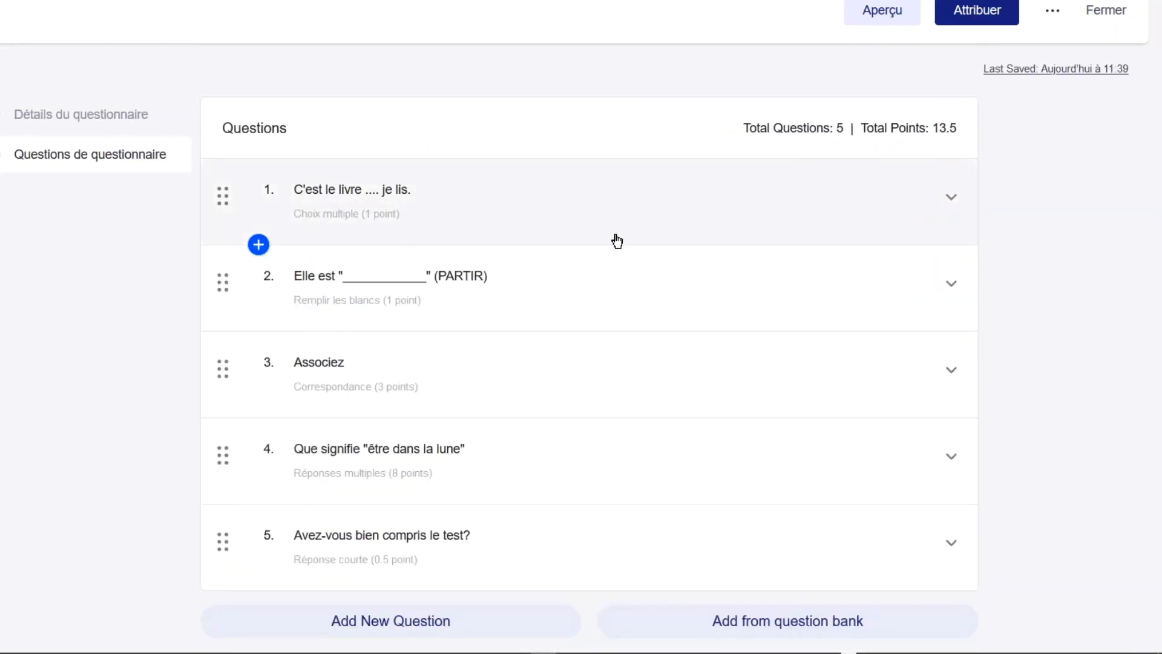
Preview the quiz, answering 'que' for question 1 and 'part' for question 2.
click(890, 18)
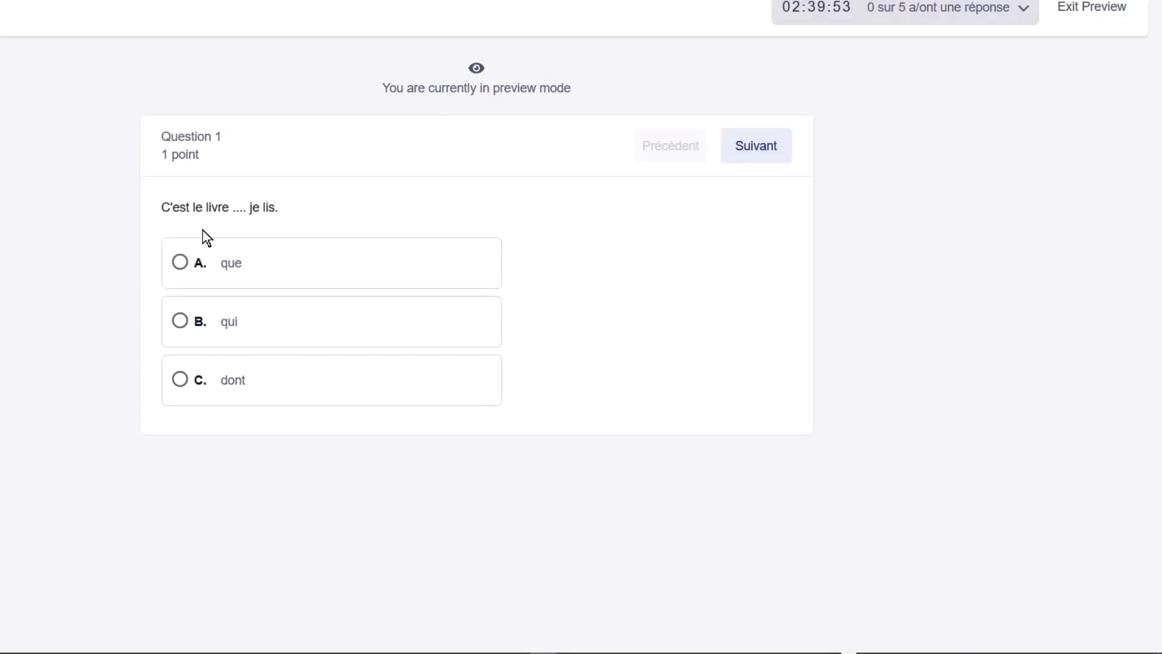
click(233, 275)
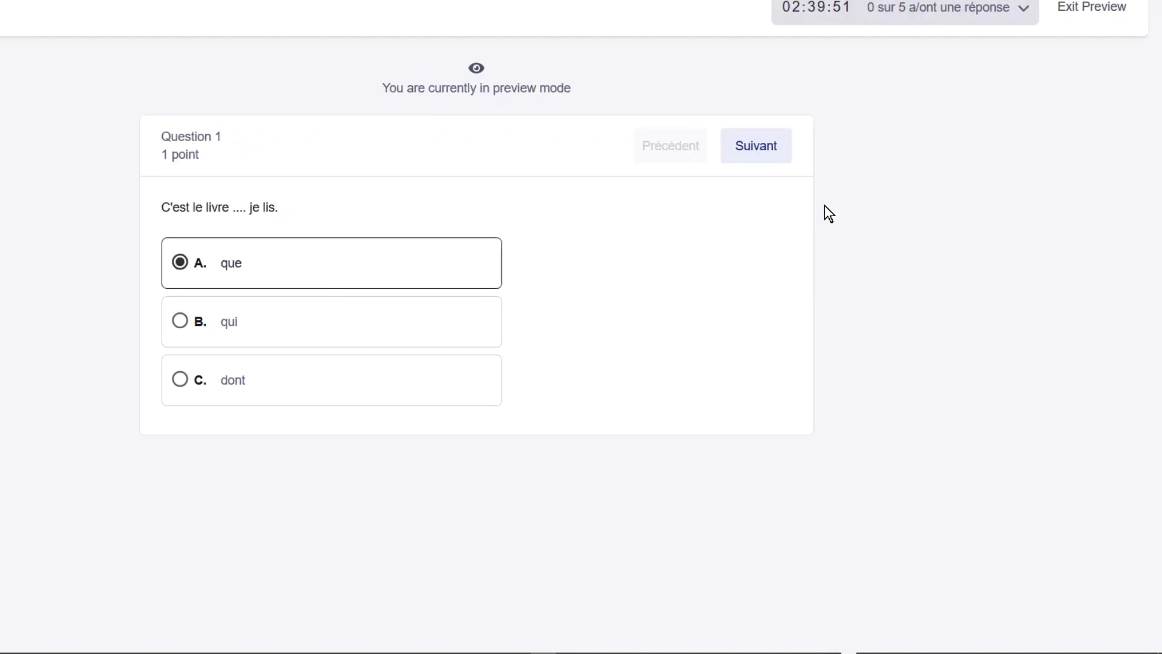
click(752, 147)
click(354, 249)
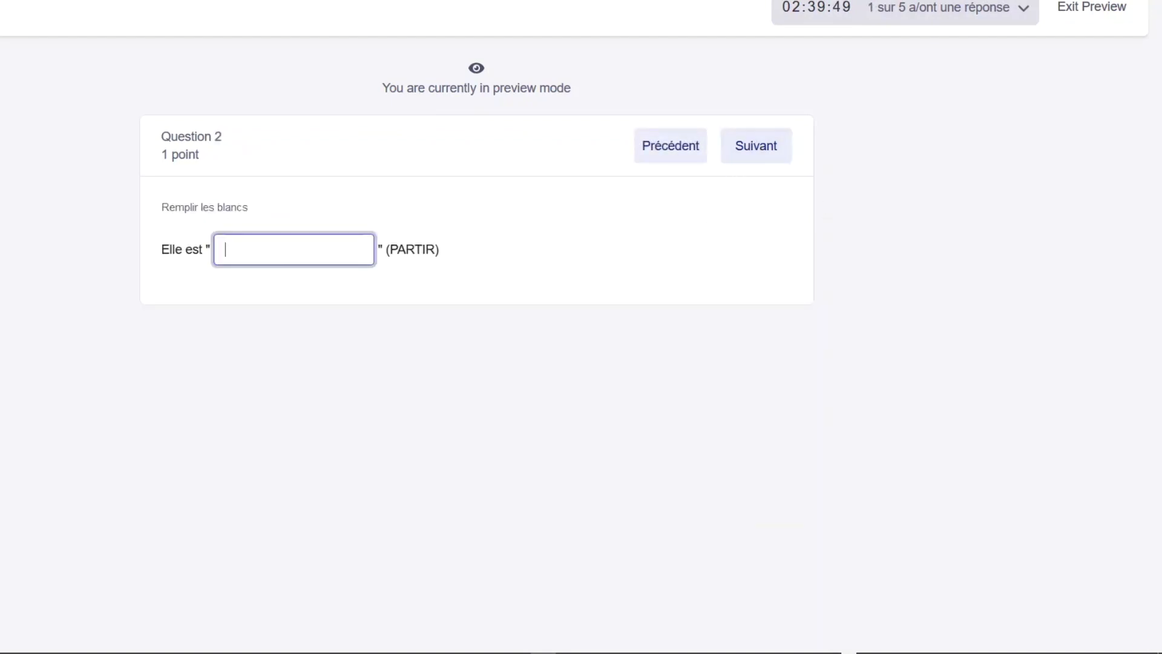
text(partie)
In question 3, match garçon with Ce and fille with Cette.
click(750, 145)
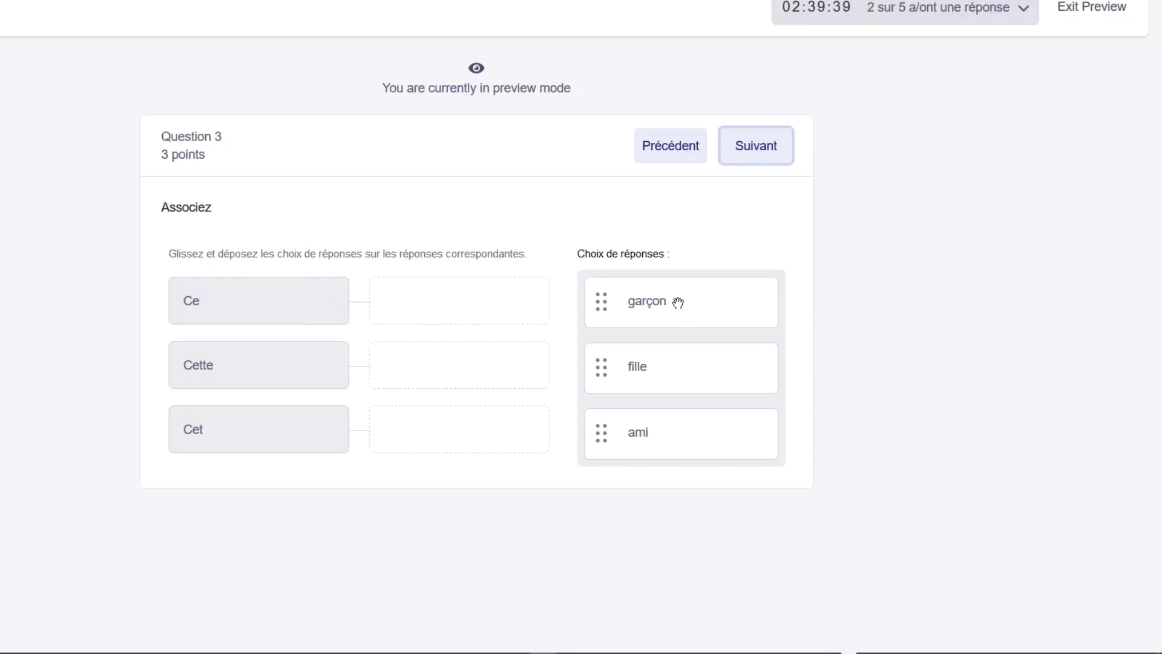
drag(677, 300, 466, 302)
drag(662, 309, 435, 438)
Tick être distrait and être rêveur for question 4, and answer 'oui' to question 5.
click(767, 147)
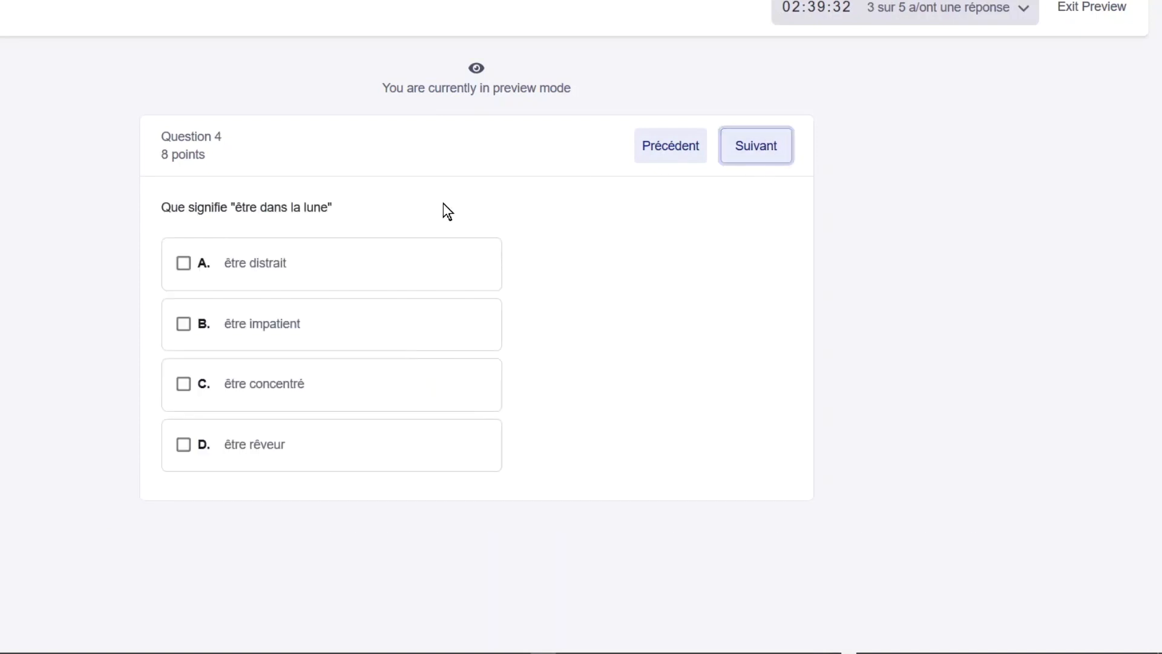
click(185, 261)
click(184, 444)
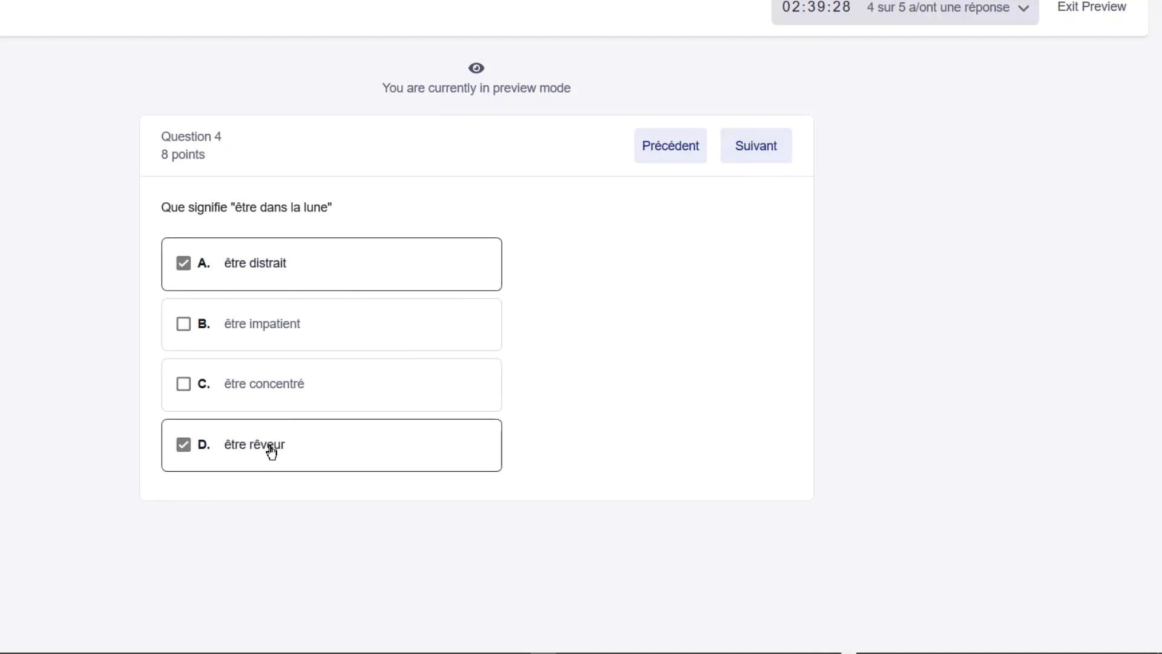
click(765, 148)
click(387, 262)
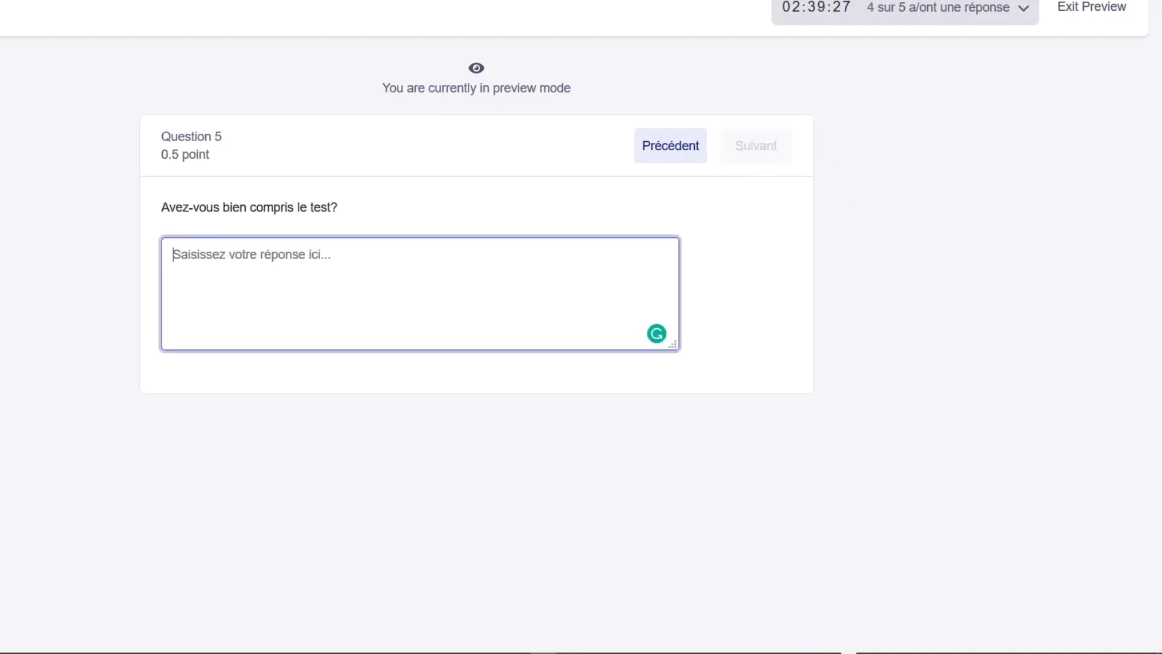
text(oui)
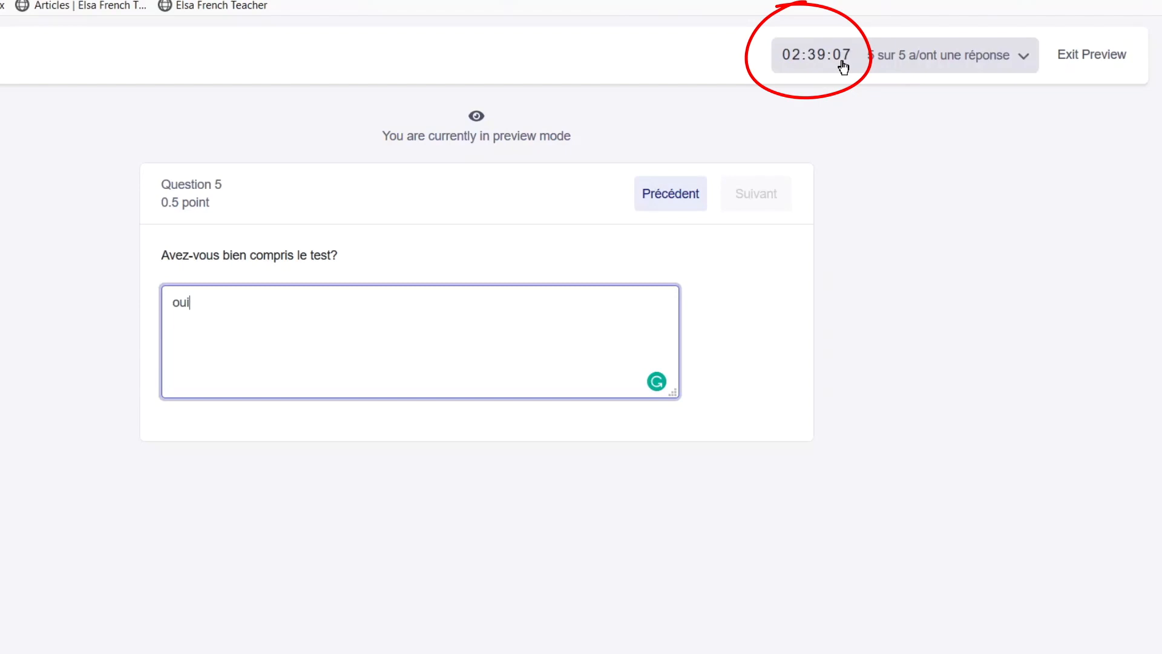
Exit the preview and open the quiz's assignment settings, leaving scheduling for later off.
click(1091, 55)
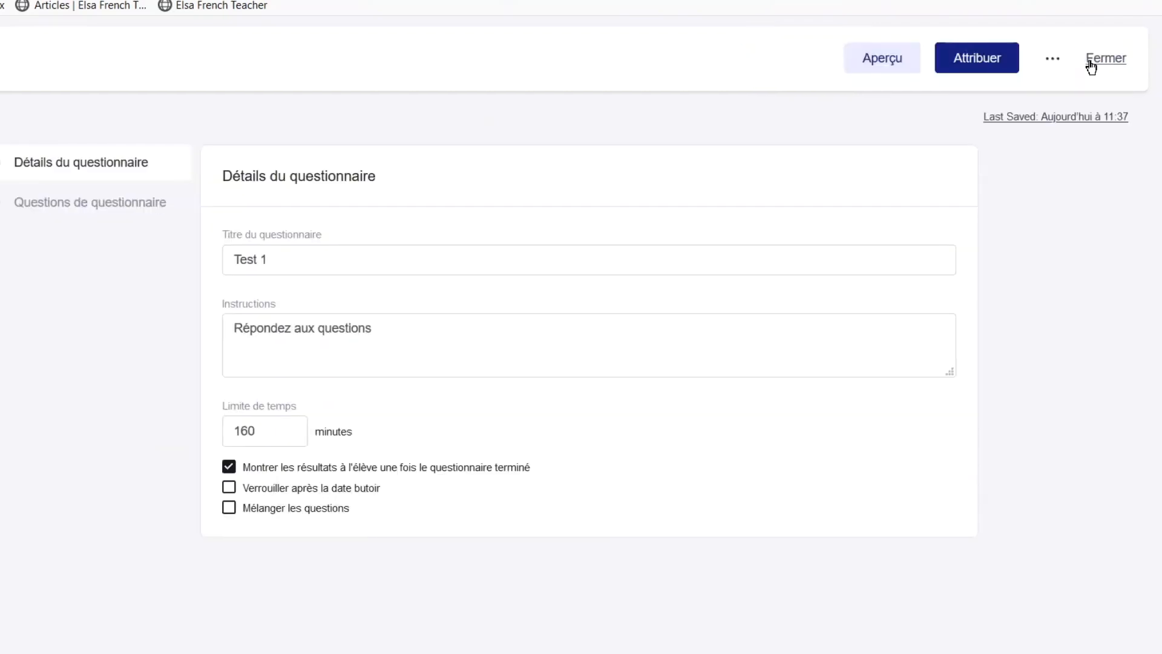
click(965, 66)
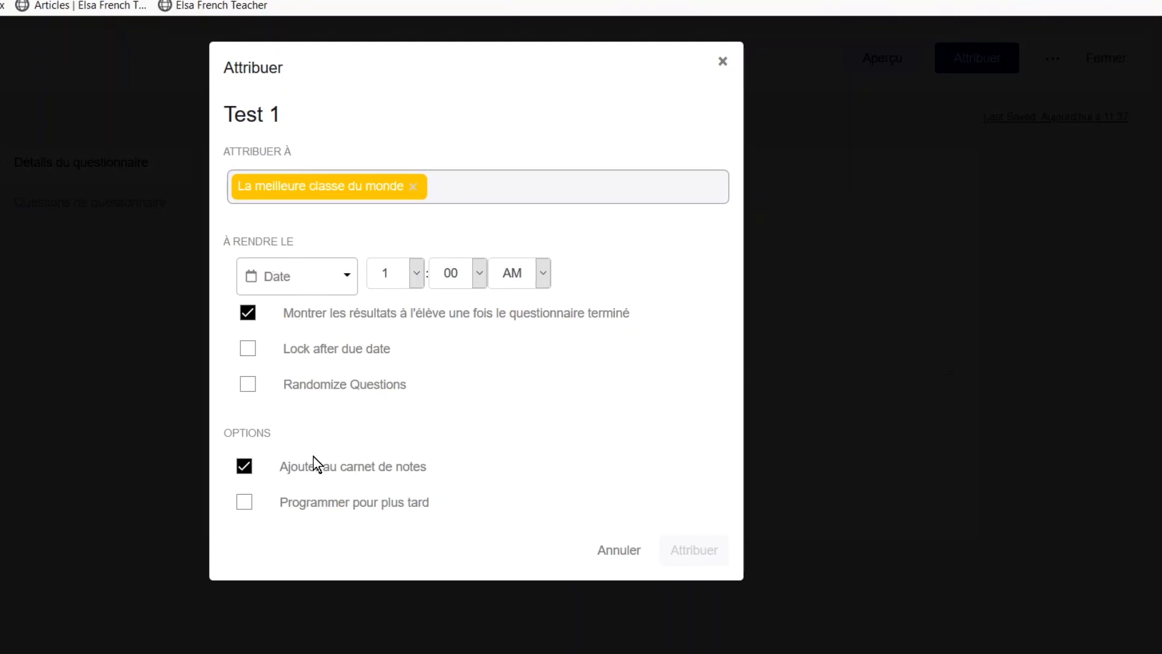
click(241, 508)
click(241, 509)
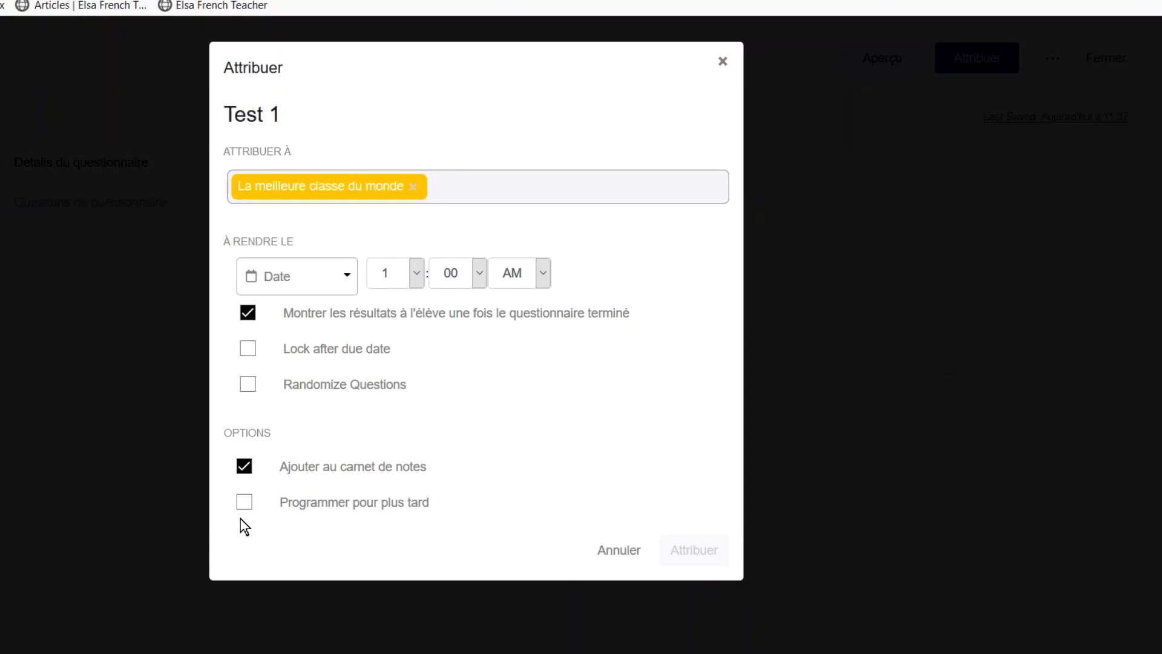
Set the due date to 25 March 2020 at 3:00 and confirm the assignment.
click(348, 282)
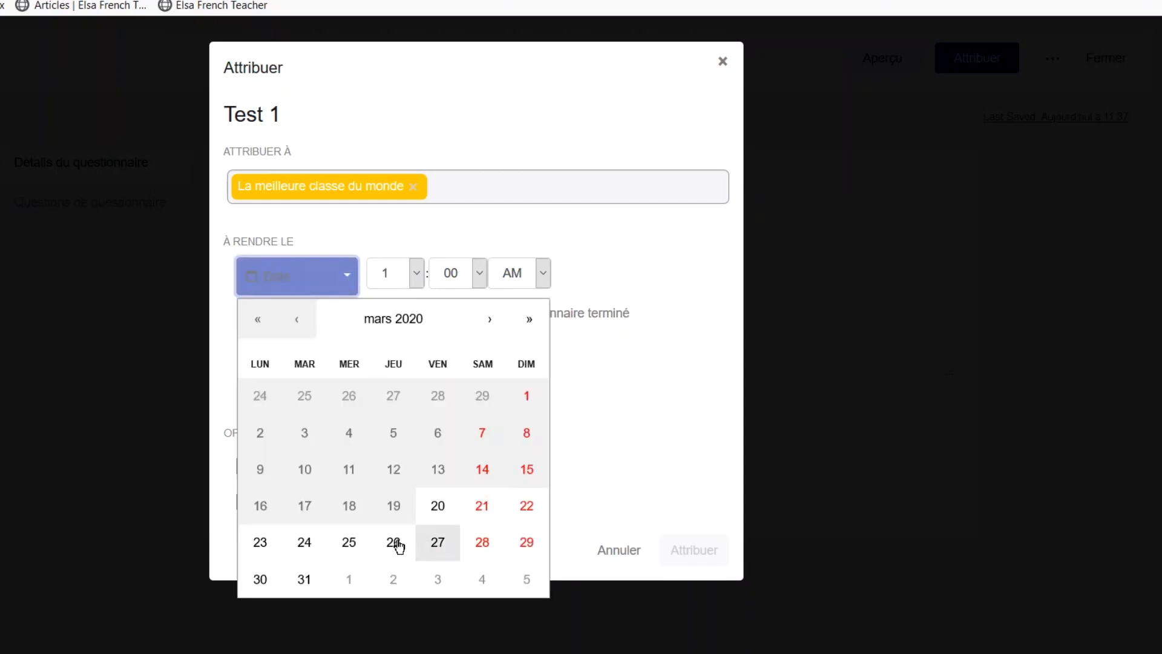
click(347, 548)
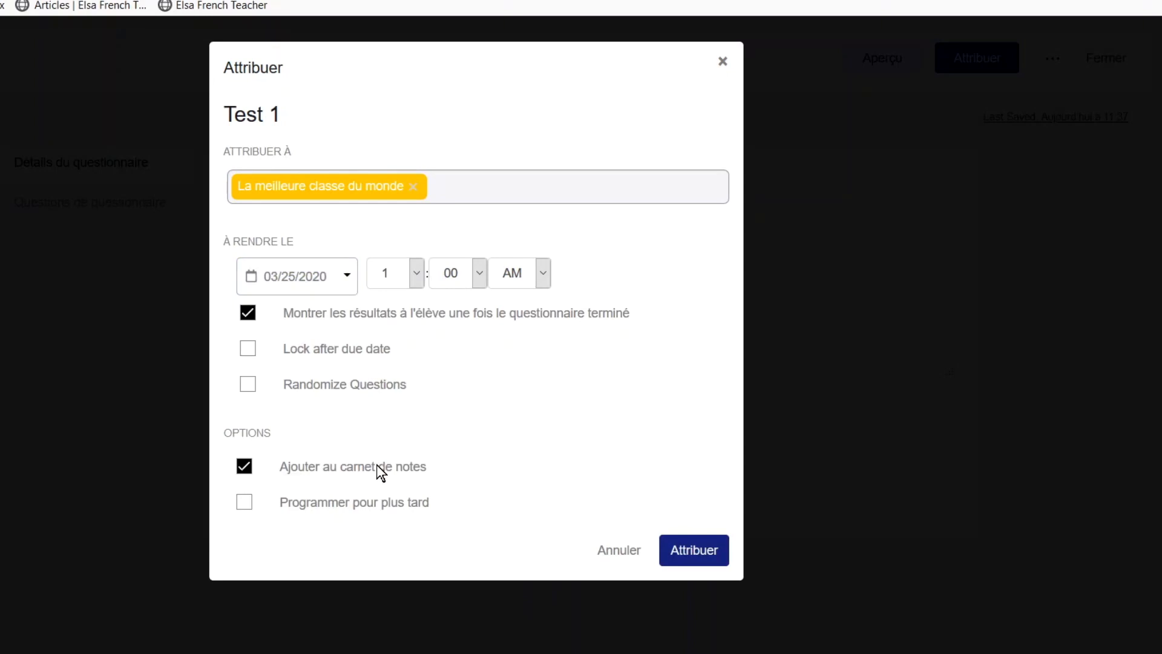
click(423, 273)
click(411, 339)
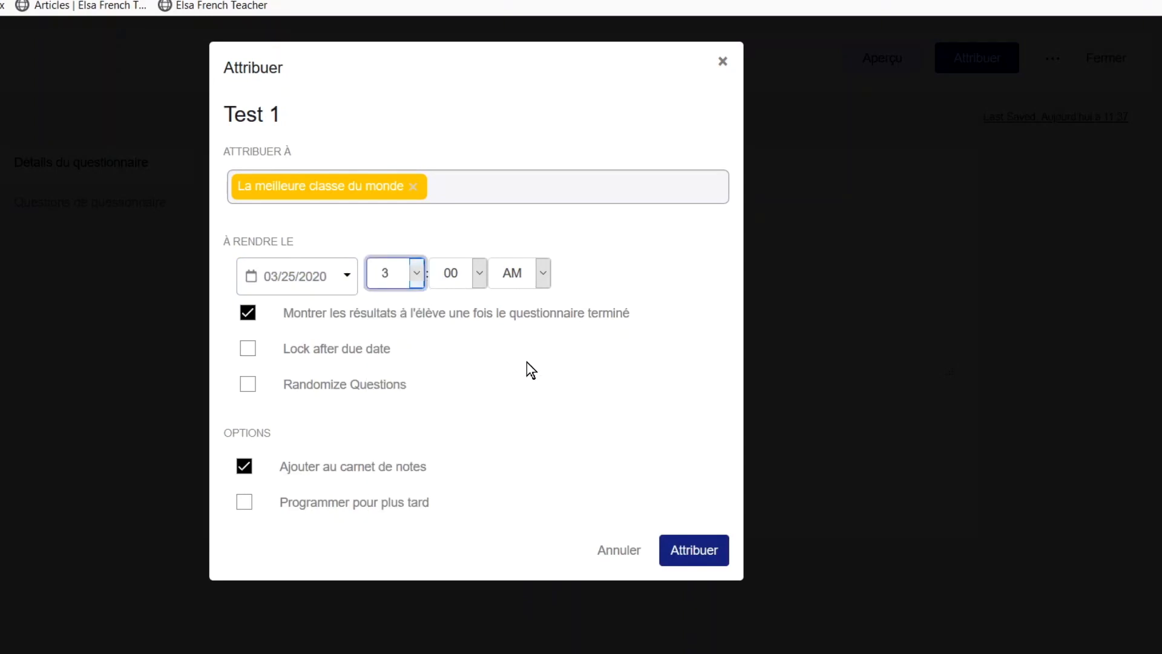
click(665, 551)
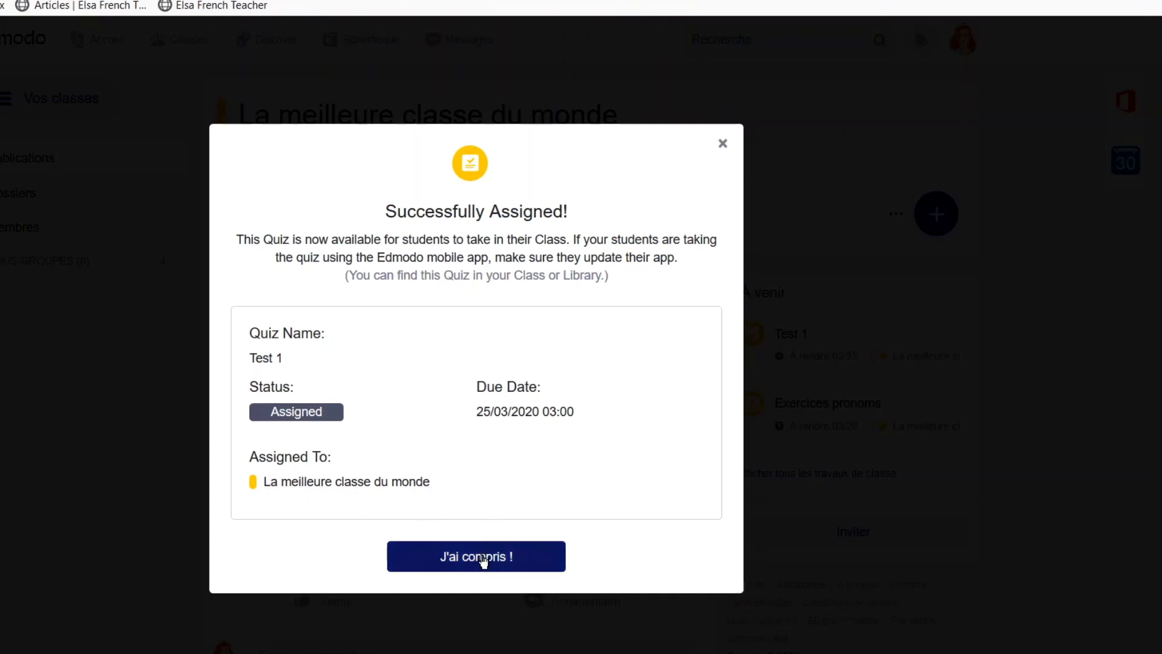
click(483, 560)
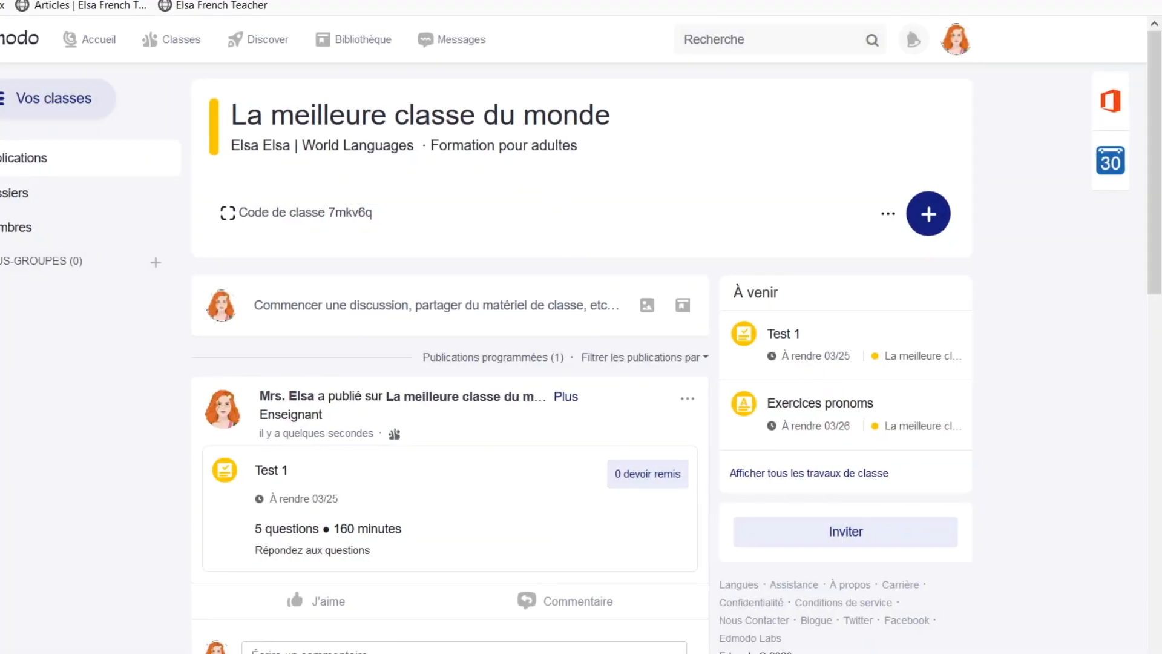
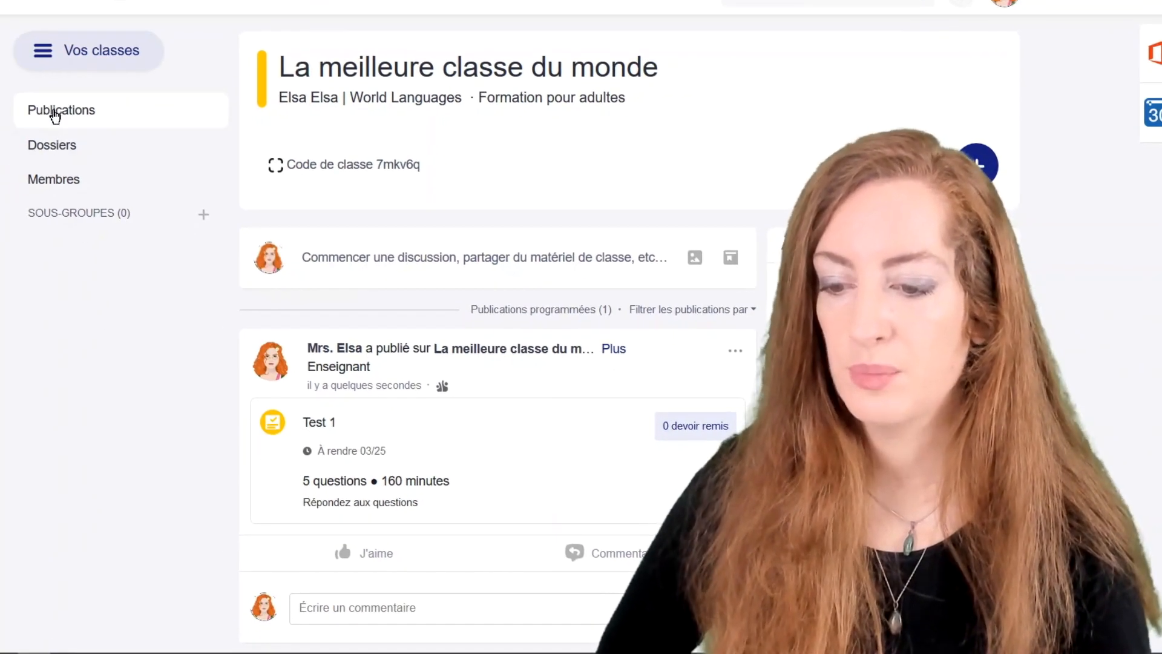
Open the class's folder-sharing dialog and pick CONJUGAISON, then EXPRESSIONS IDIOMATIQUES.
click(59, 158)
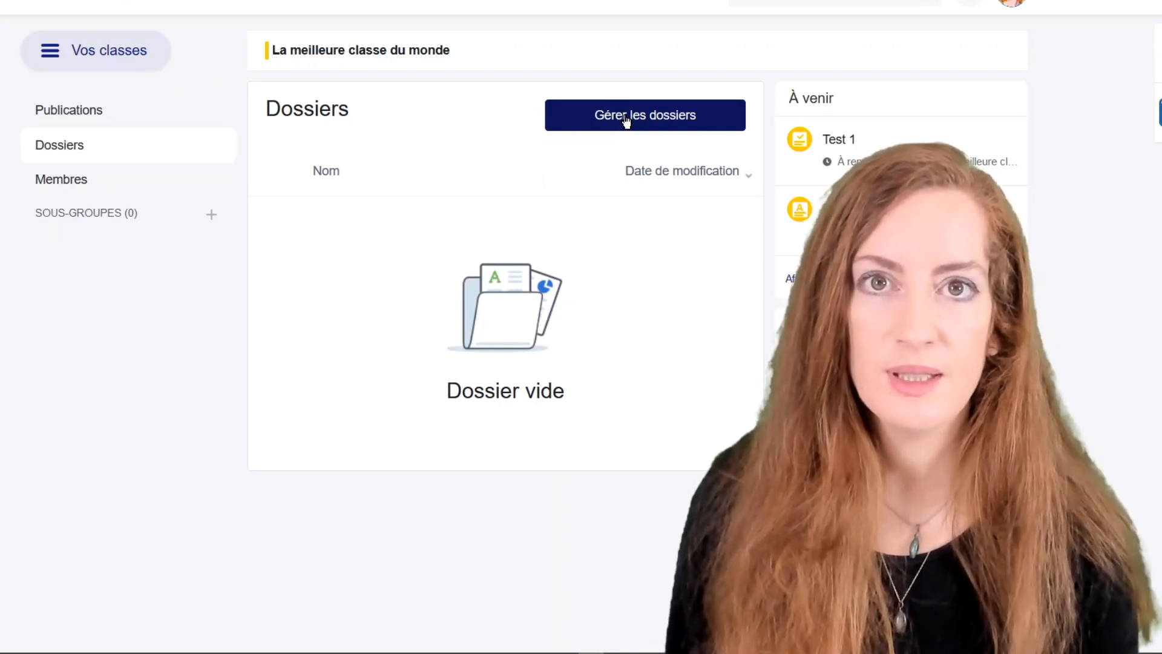
click(626, 120)
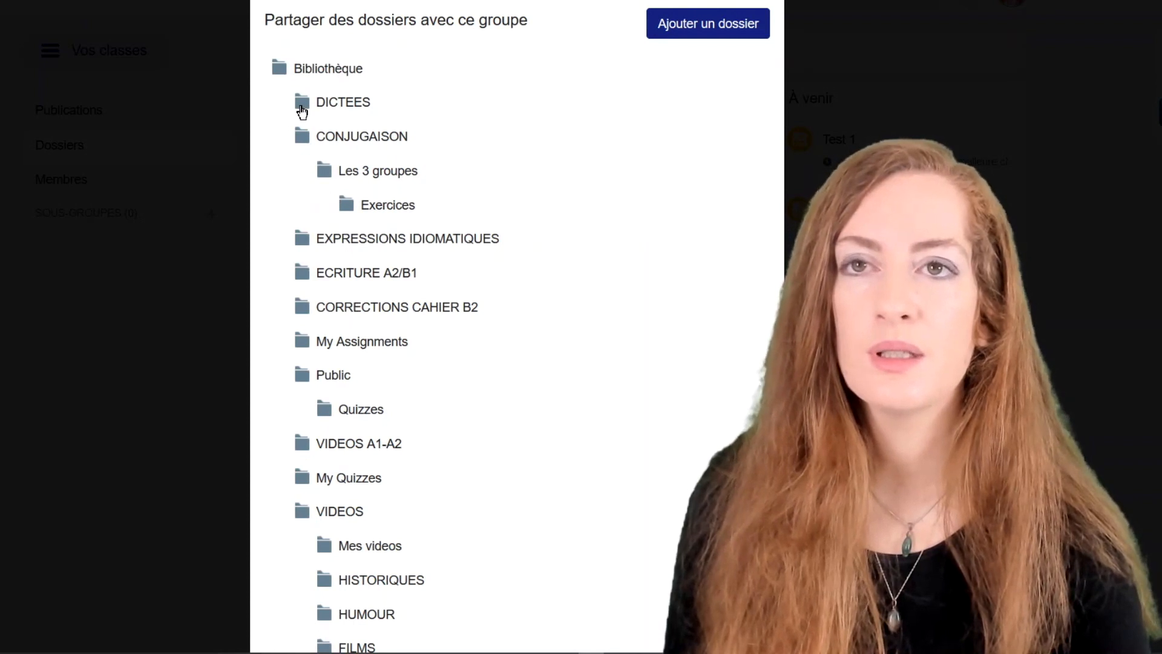
click(301, 144)
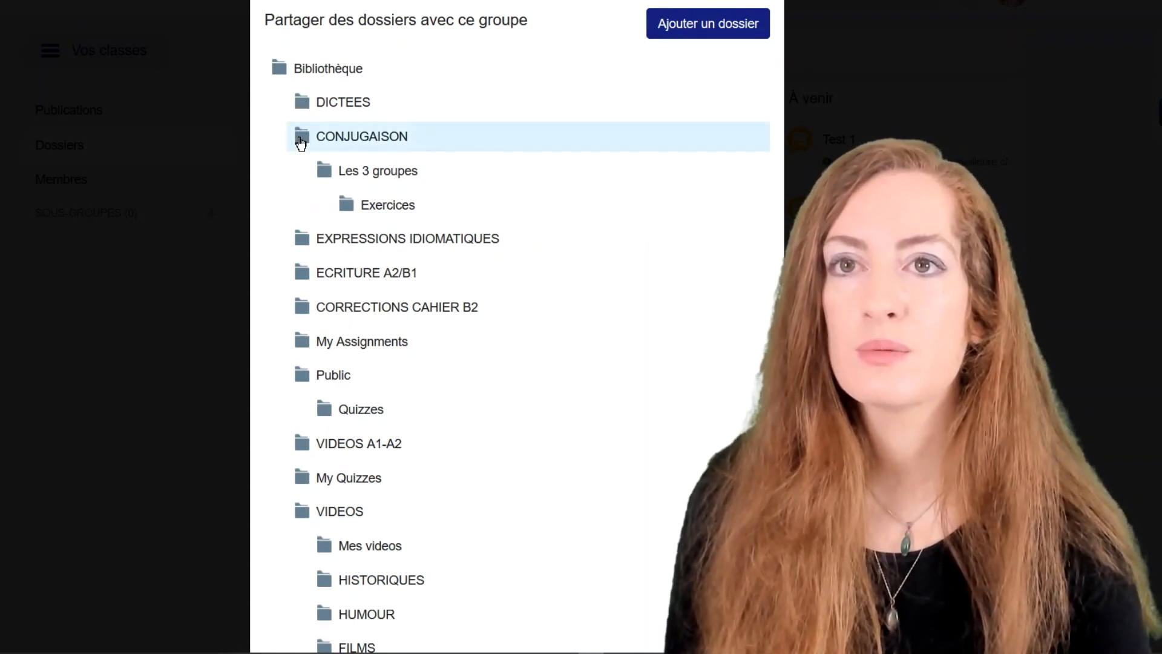
double_click(299, 141)
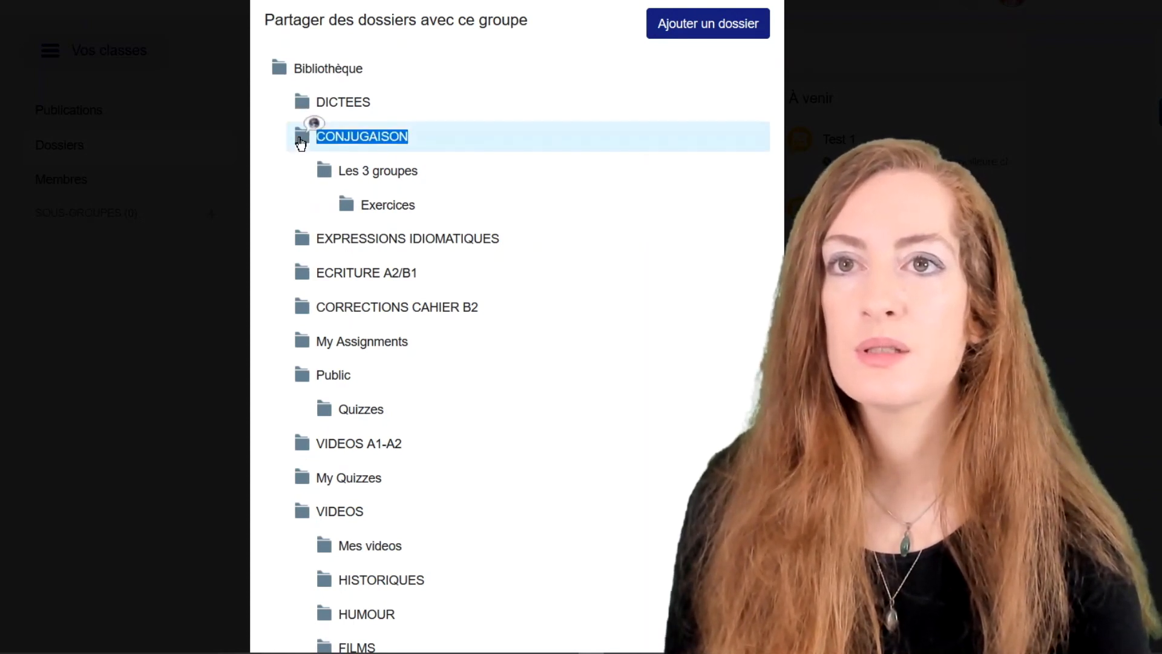
click(385, 144)
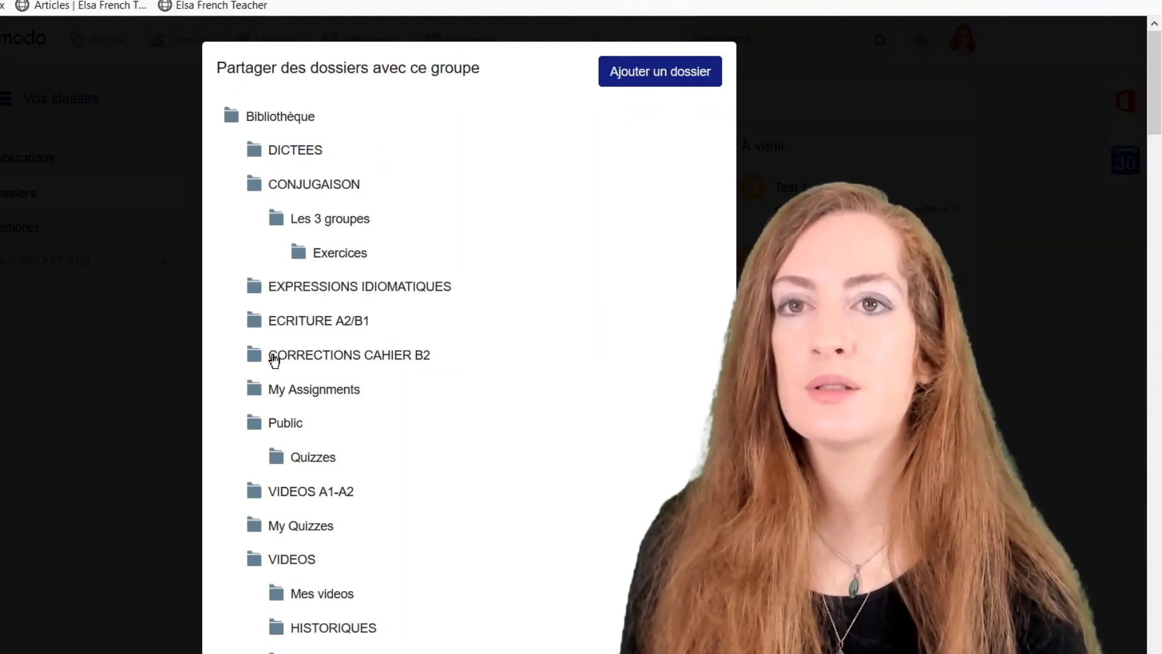
click(297, 294)
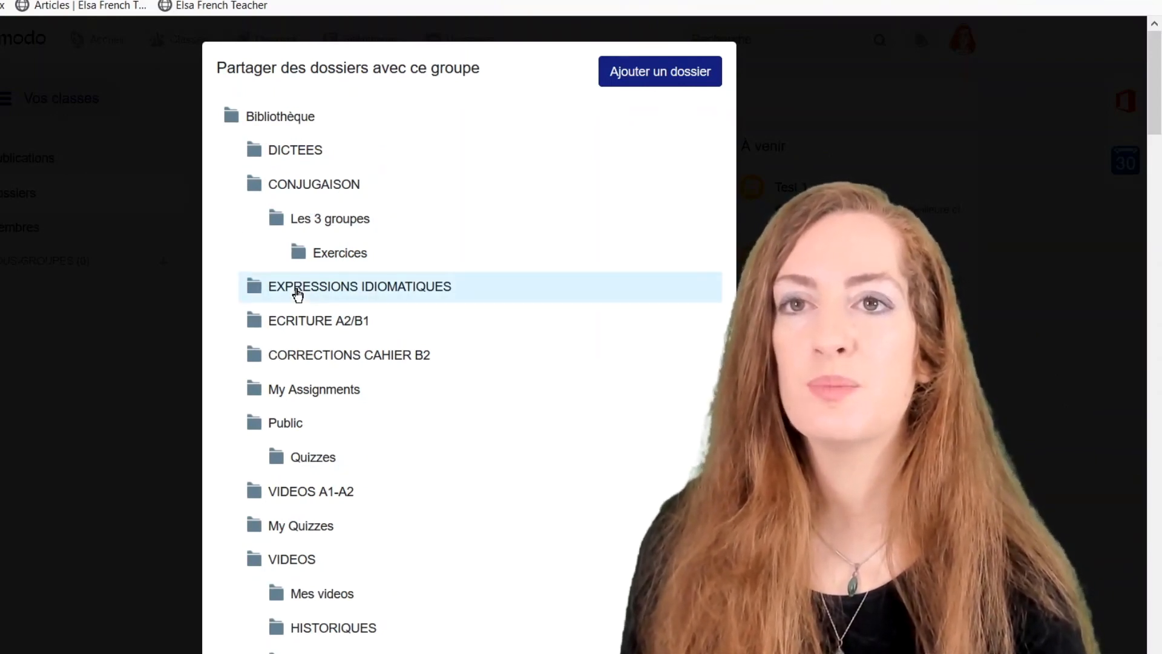
Create a new folder with grade Adult education and subject World Languages.
click(653, 78)
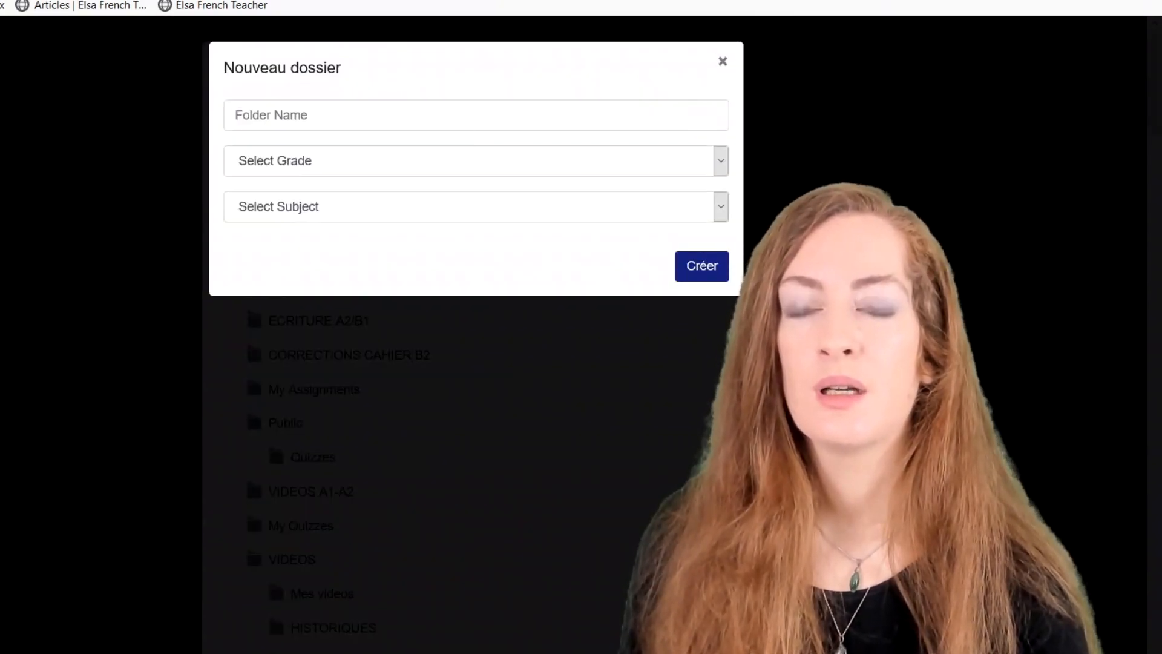
click(476, 115)
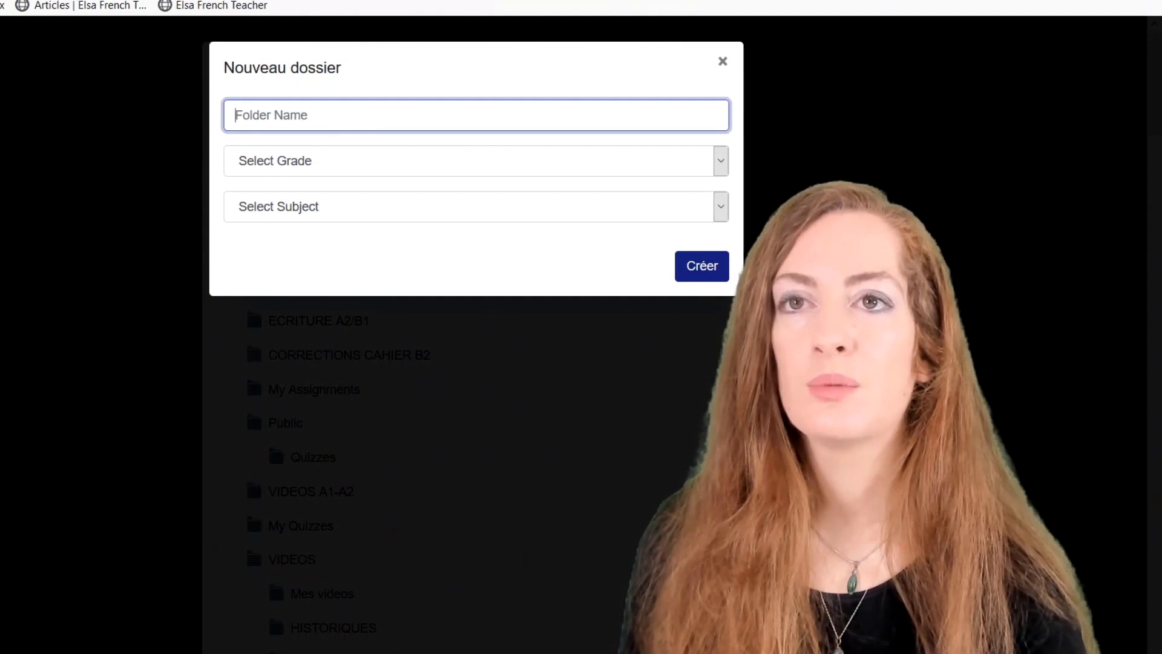
click(408, 172)
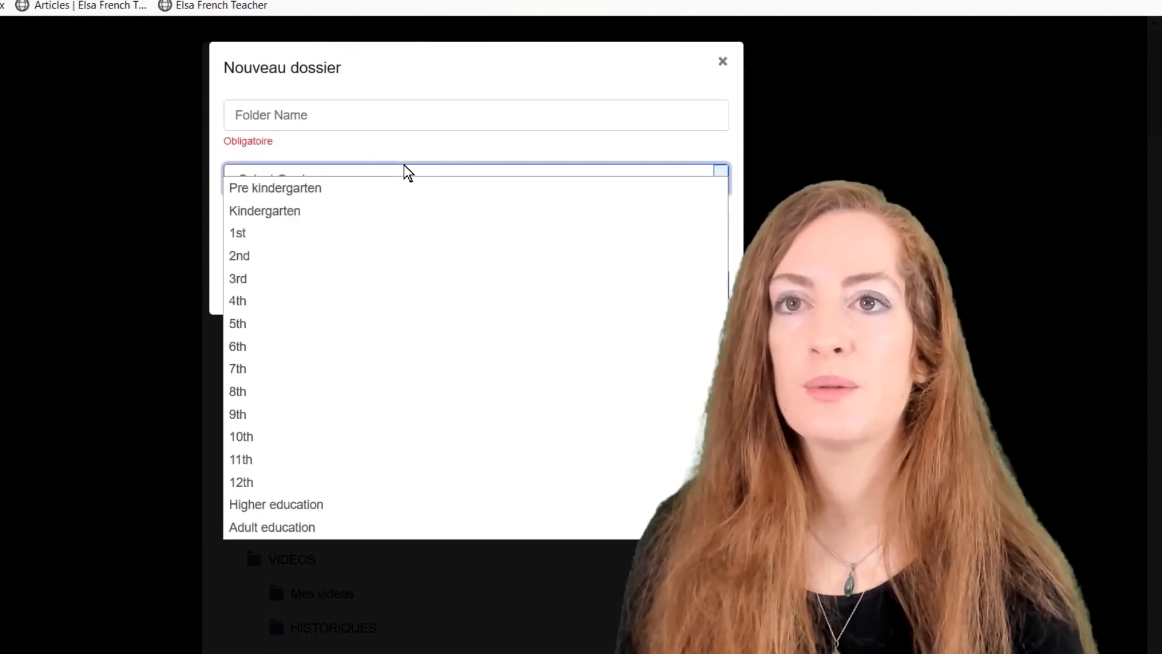
click(310, 537)
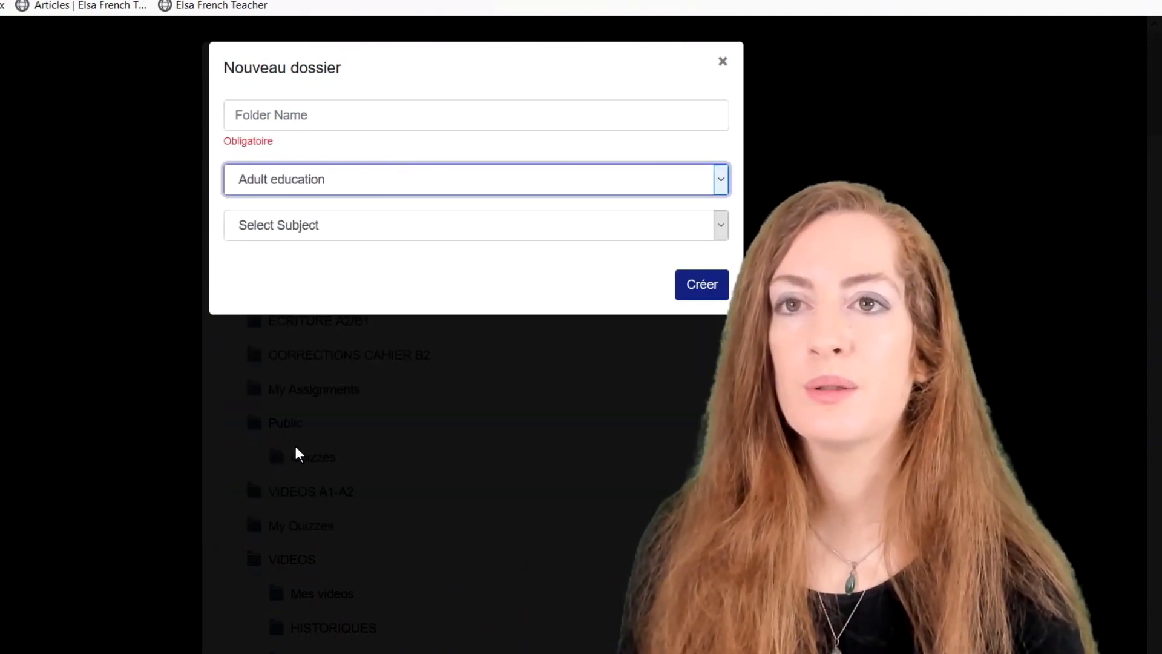
click(294, 233)
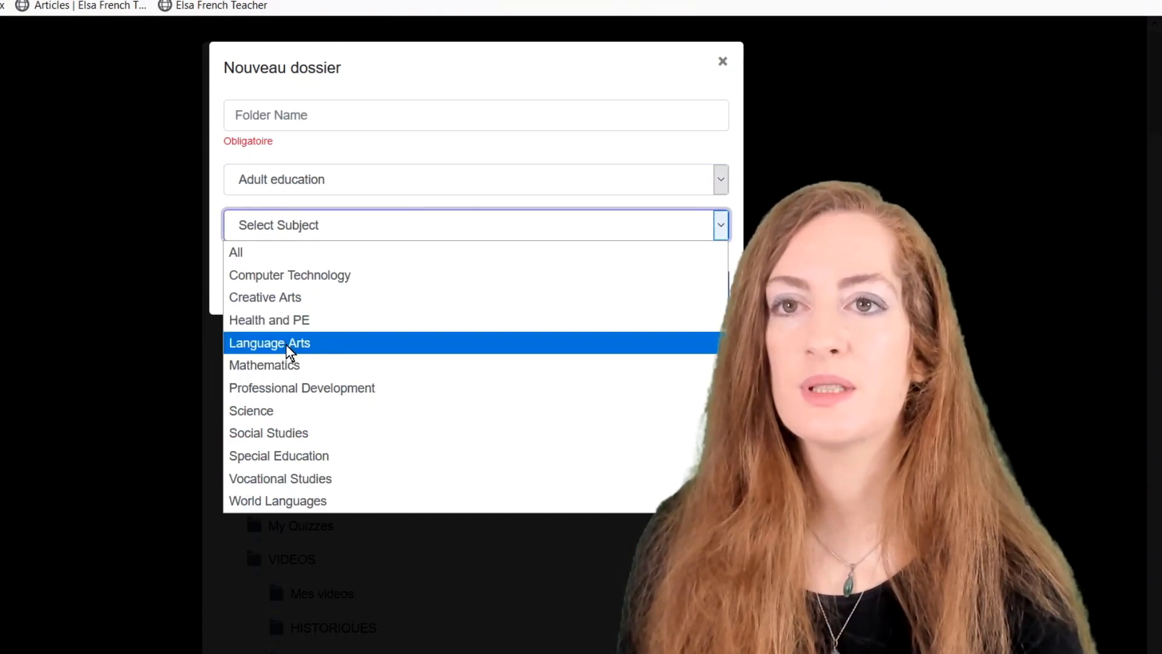
click(281, 504)
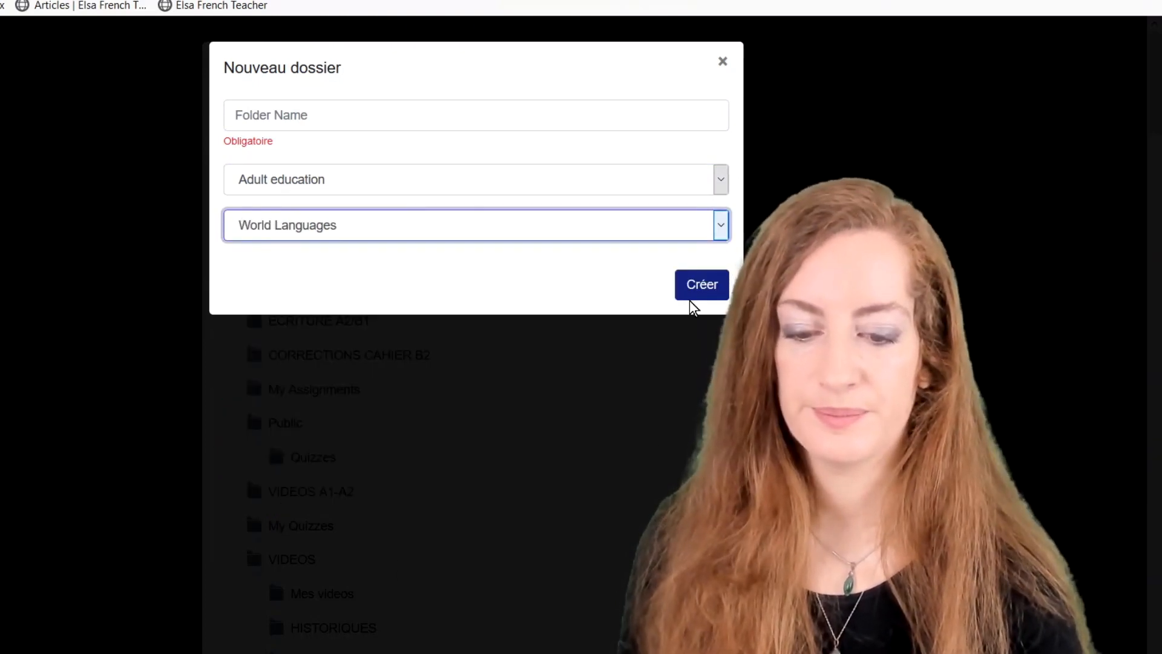
click(695, 286)
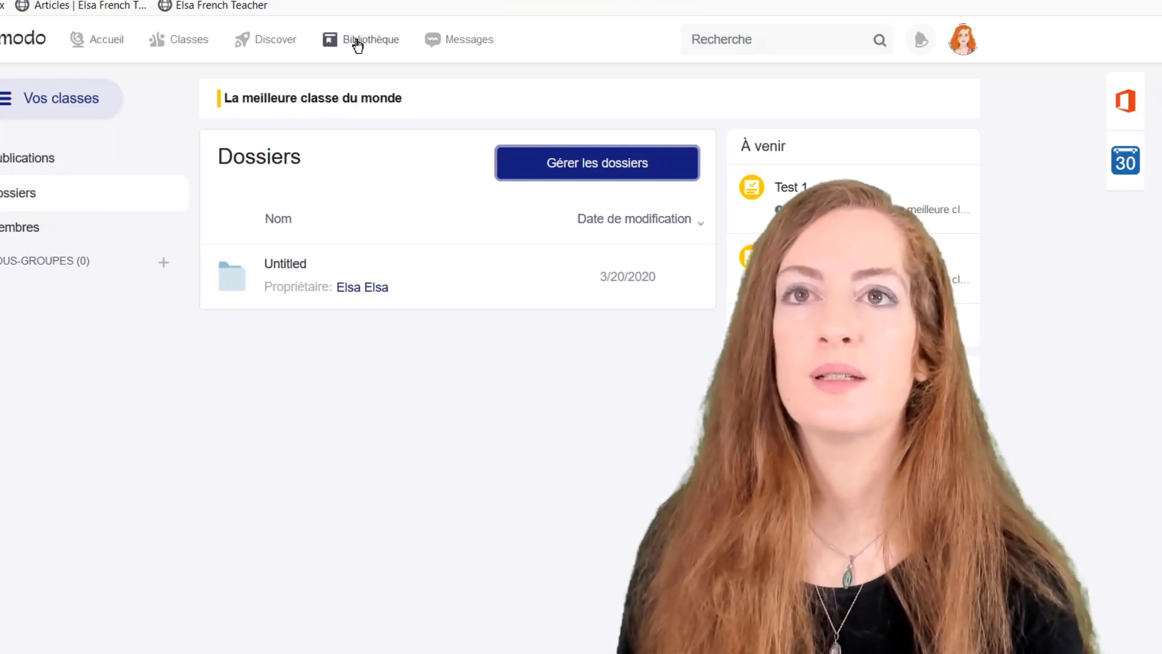
Browse the Bibliothèque folder list and glance at the NOUVEAU creation menu.
click(358, 42)
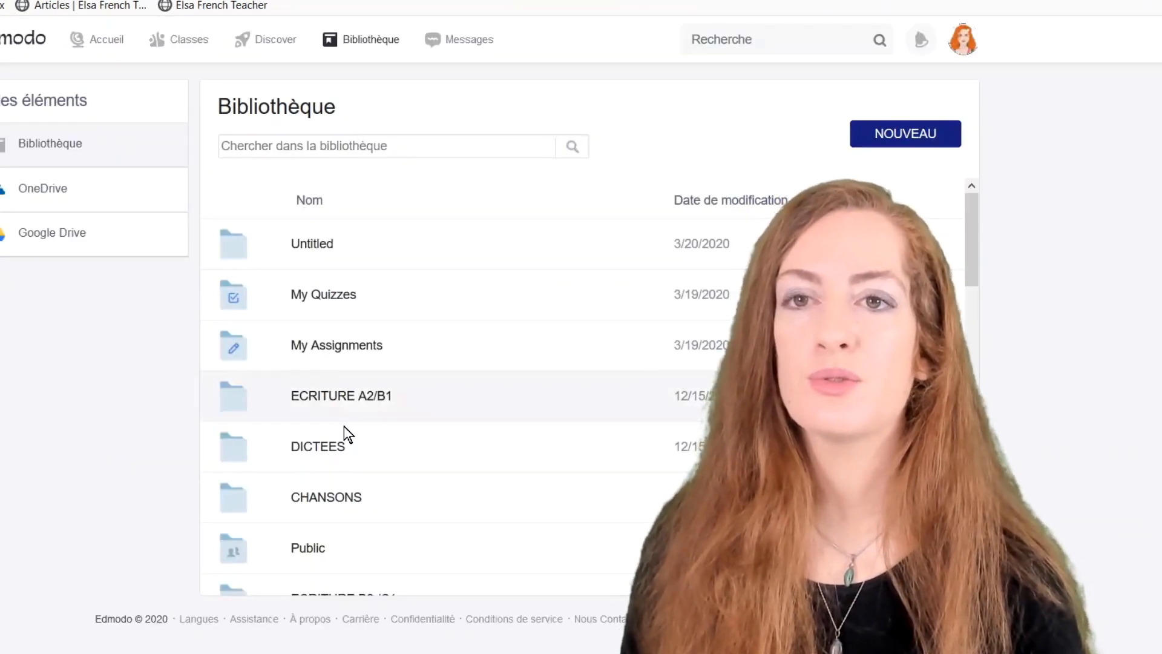
scroll(345, 433, down, 7)
scroll(344, 439, down, 5)
scroll(345, 441, up, 14)
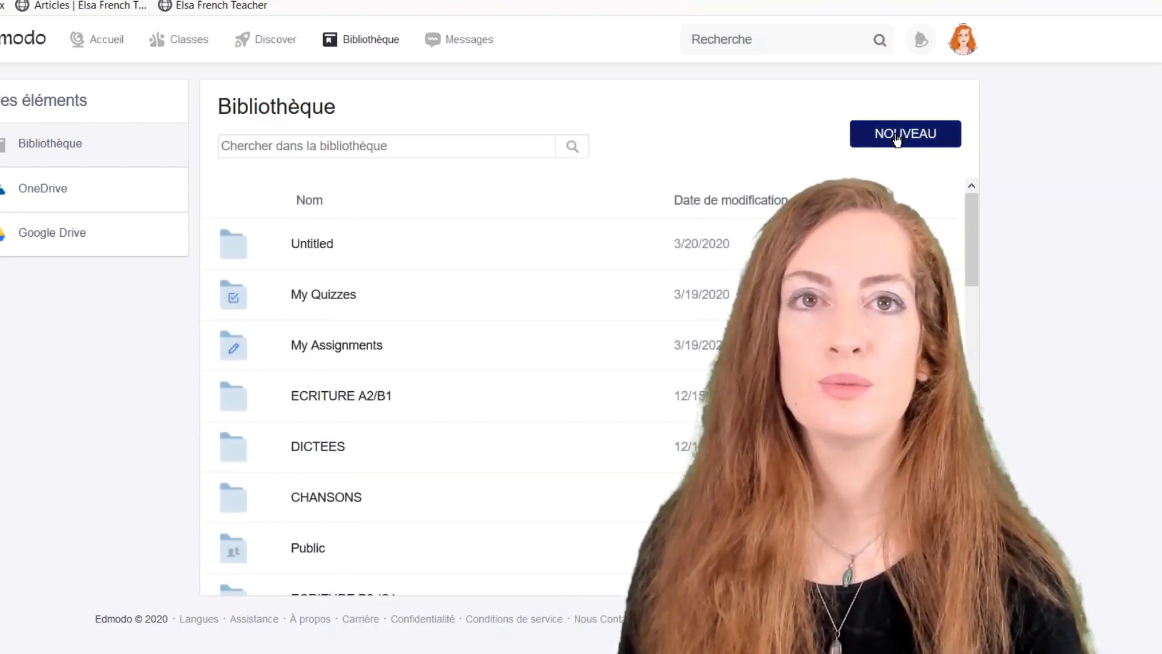
click(897, 136)
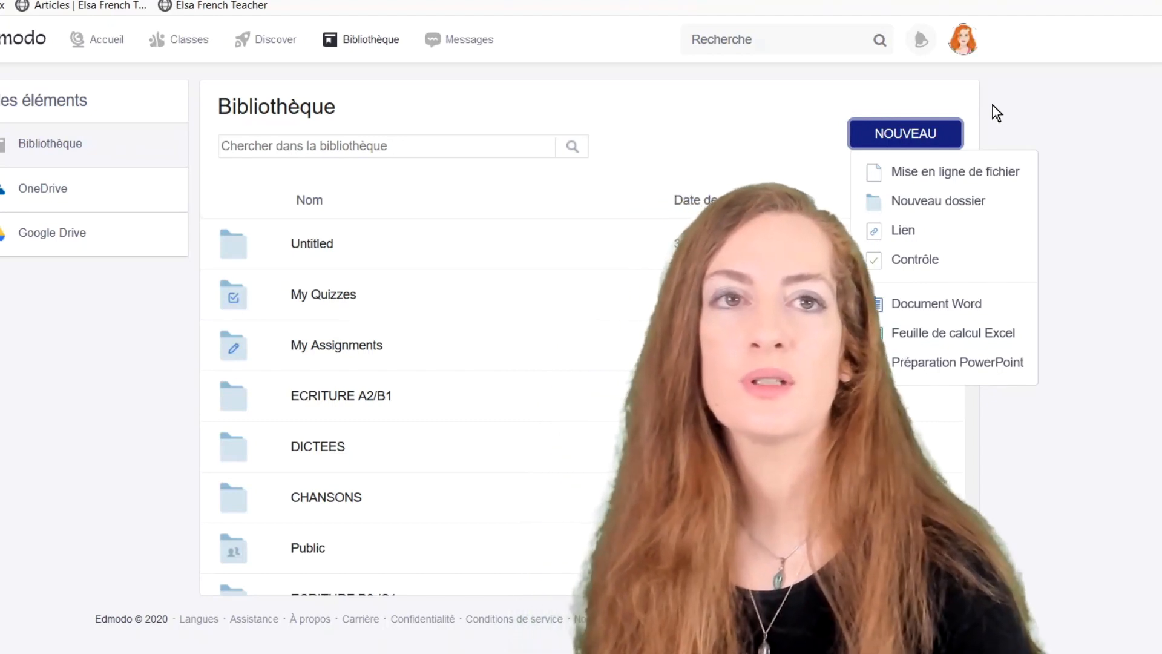
click(1042, 143)
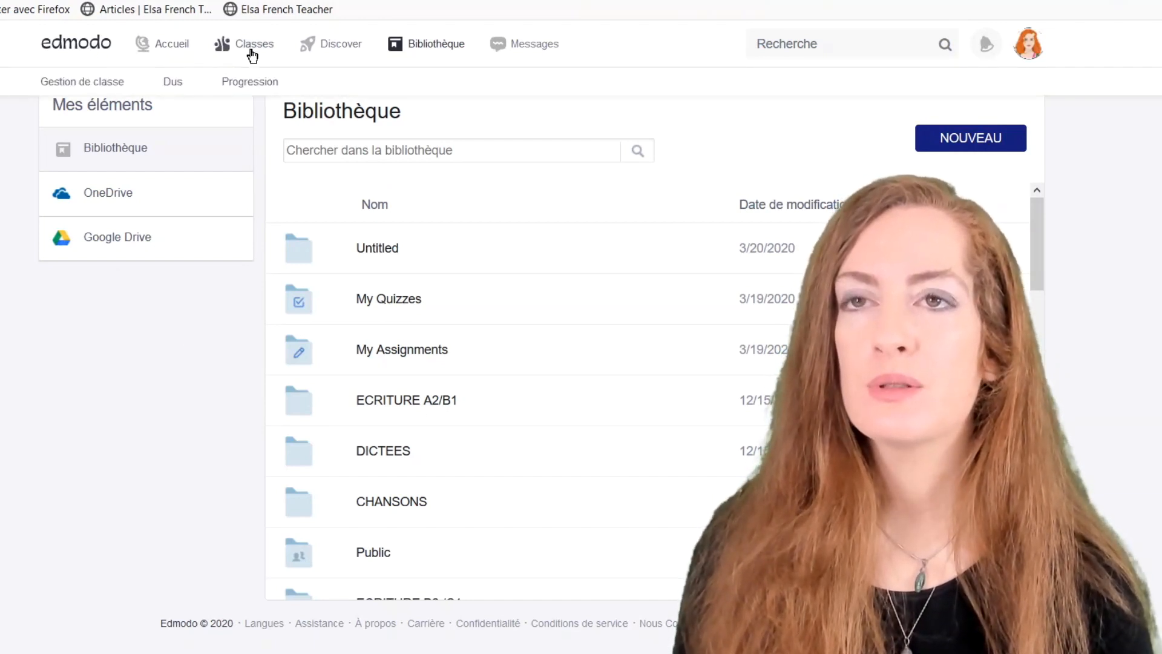
Open La meilleure classe du monde, check its empty Membres list, then return to Publications.
click(252, 55)
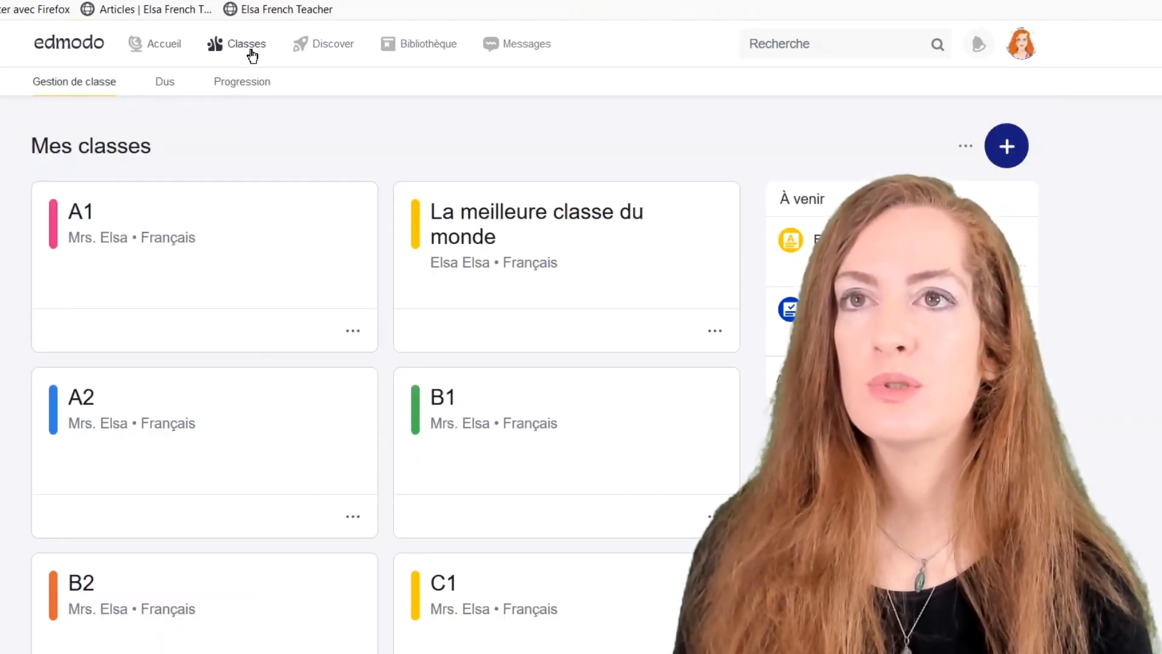
click(479, 228)
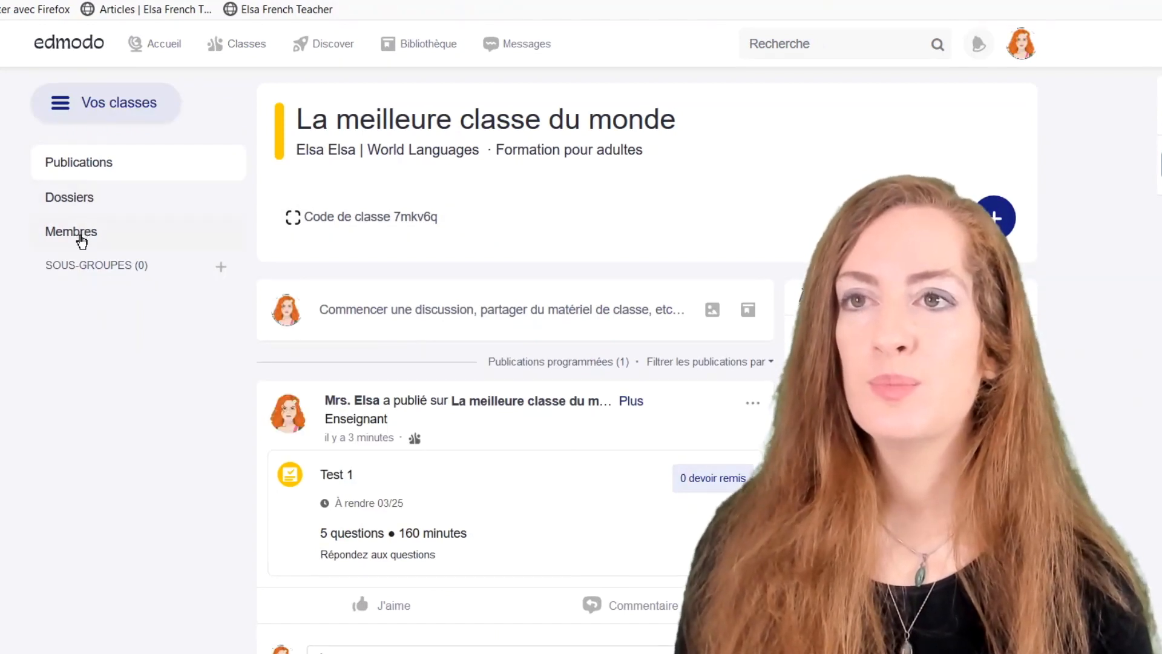
click(81, 240)
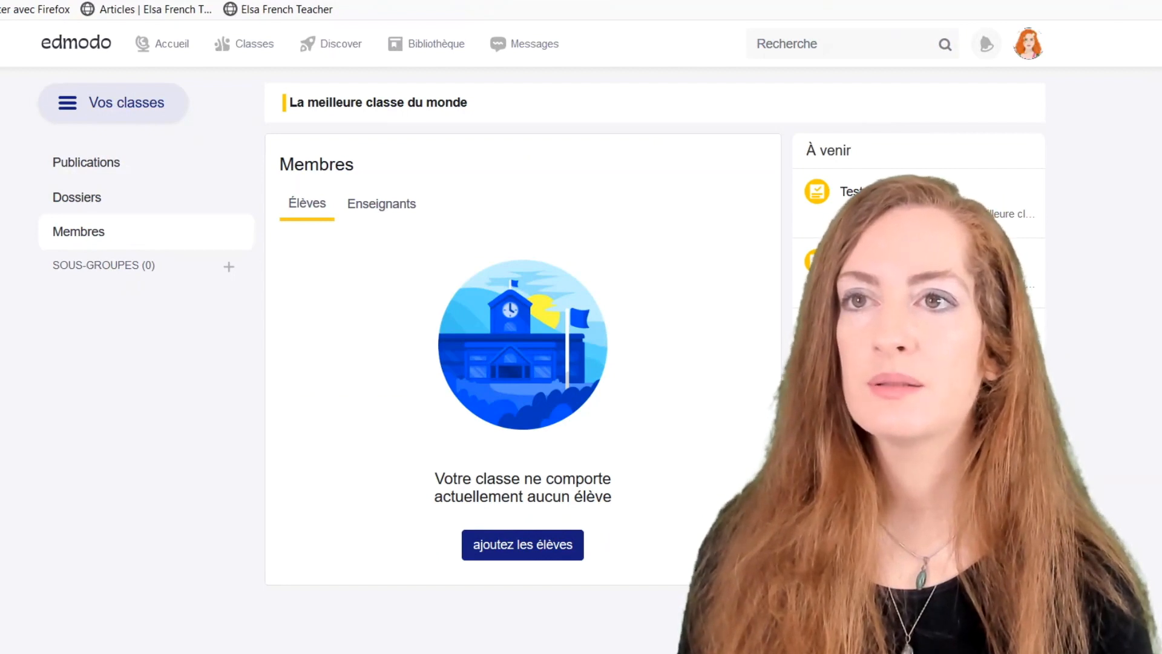
click(112, 162)
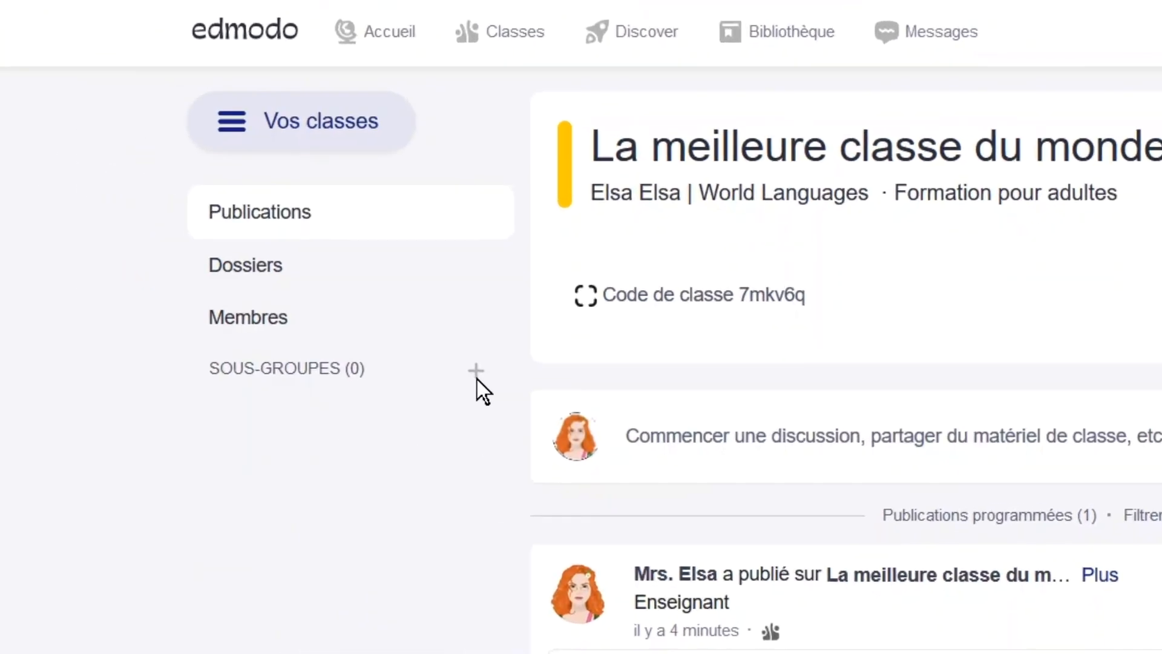
Add a subgroup named 'A1 soir' to the class.
click(260, 285)
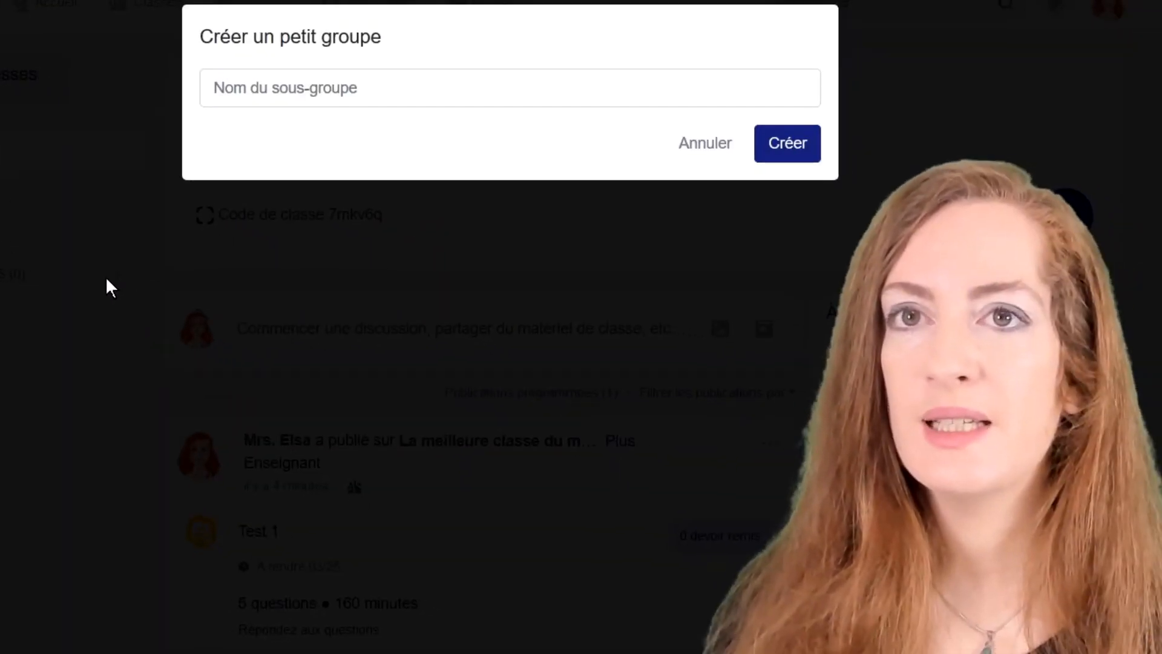
click(219, 90)
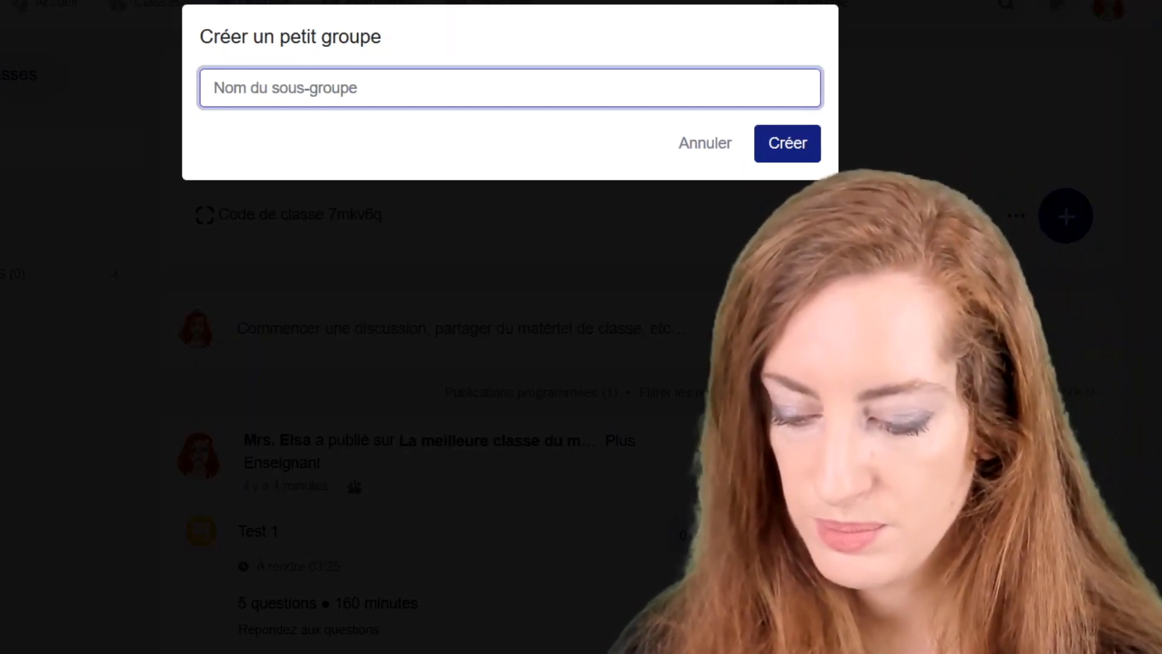
text(A1 soir)
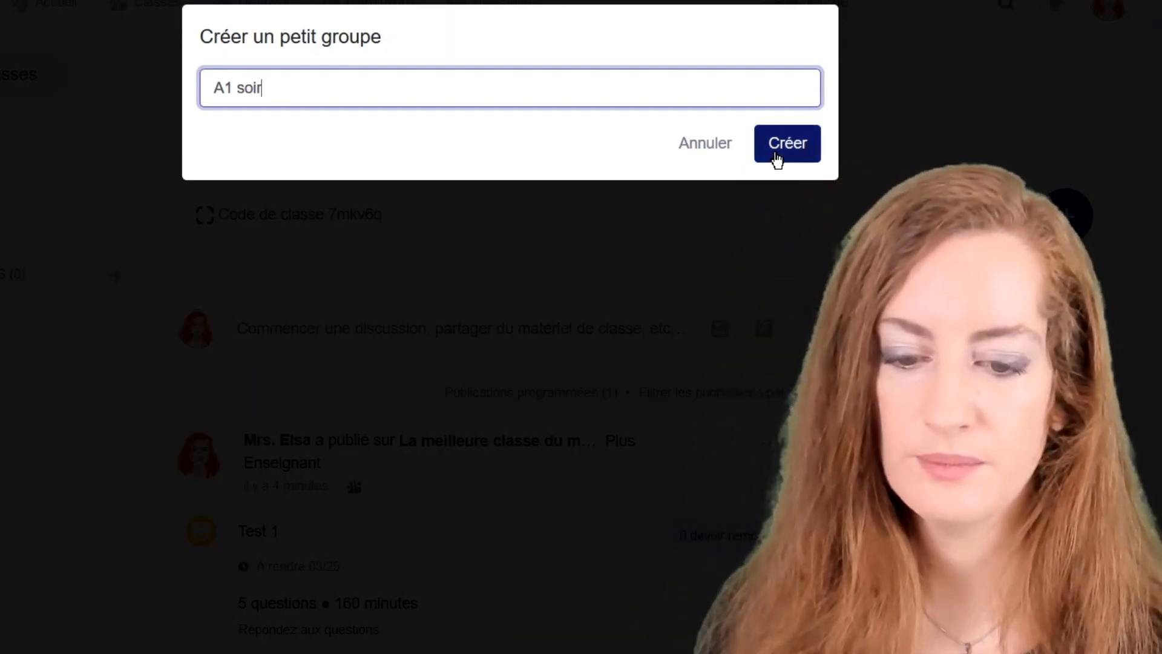
click(776, 154)
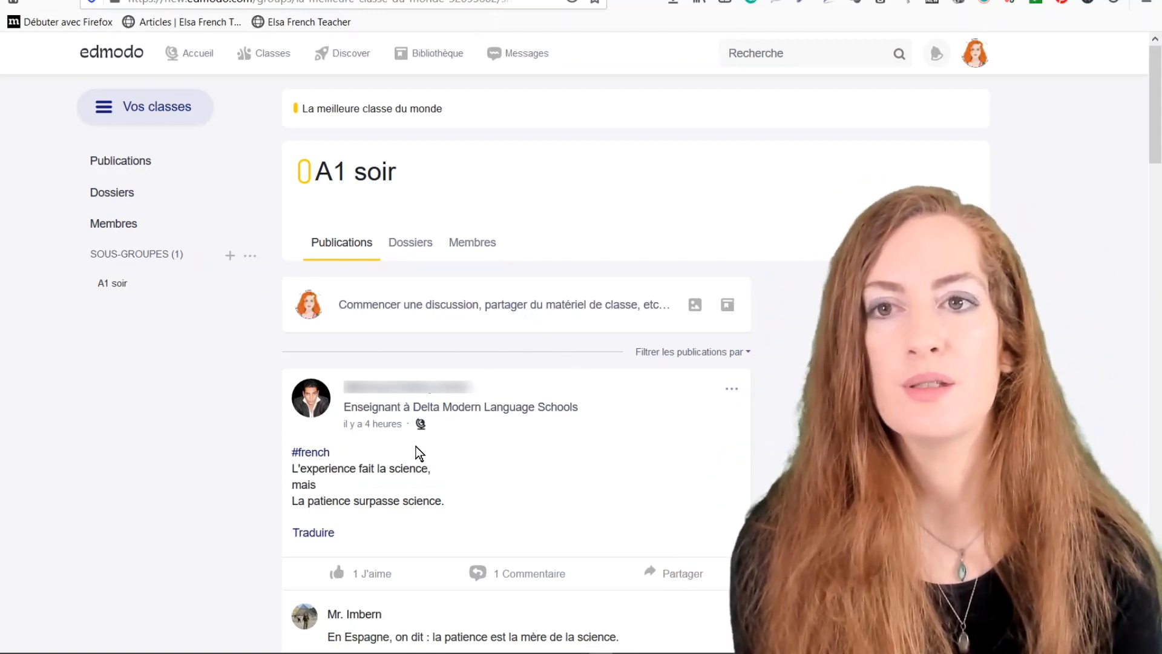
Scroll through the A1 soir subgroup's Publications feed.
scroll(436, 472, down, 5)
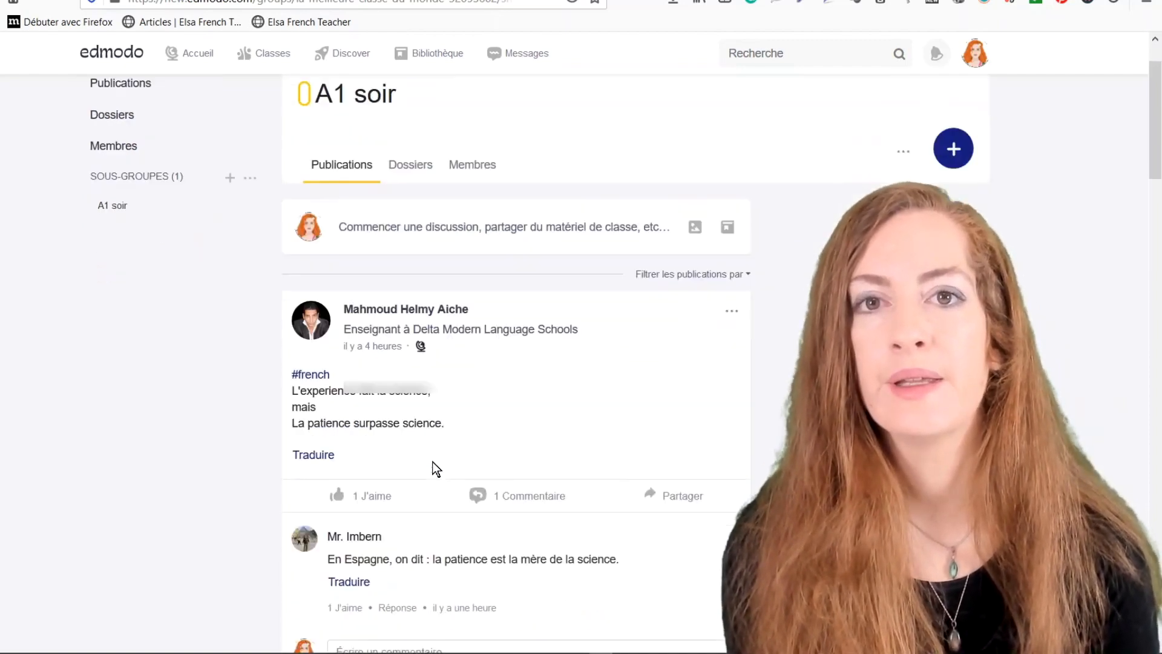
scroll(433, 466, up, 5)
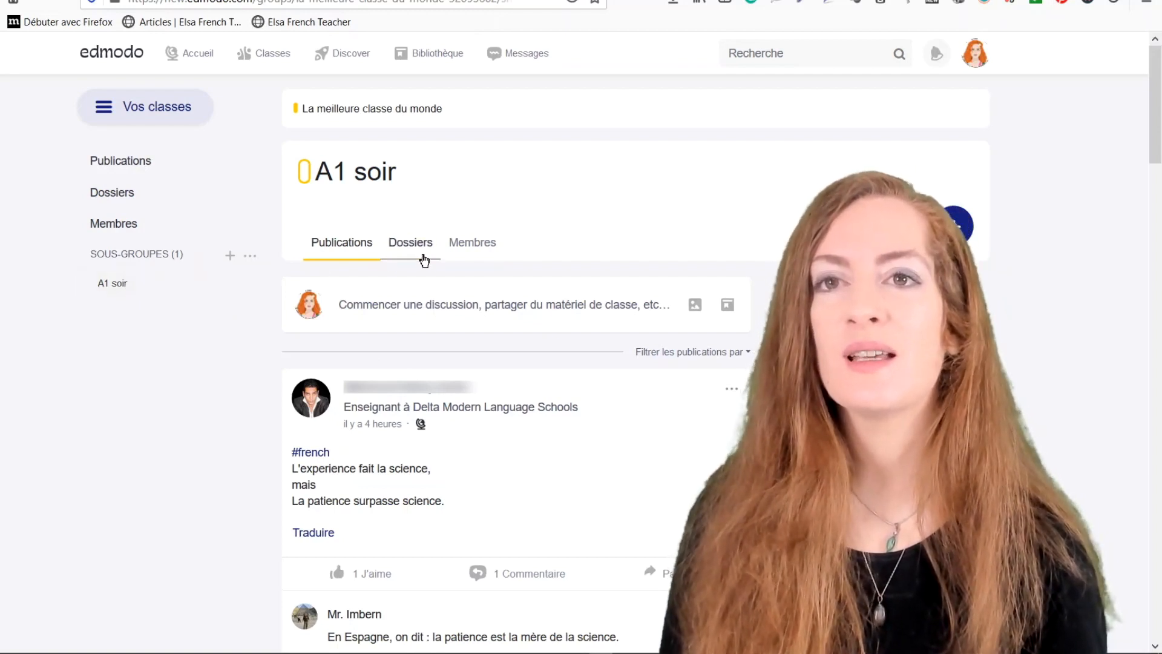
View A1 soir's Dossiers, then return to the Mes classes overview.
click(416, 250)
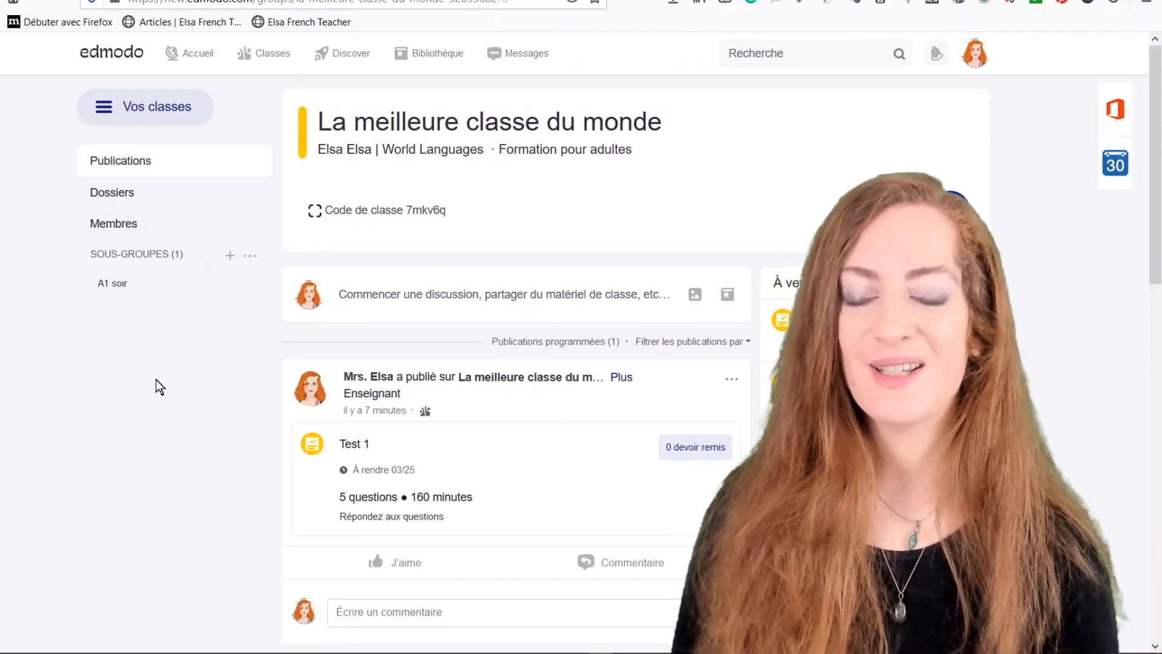
click(262, 60)
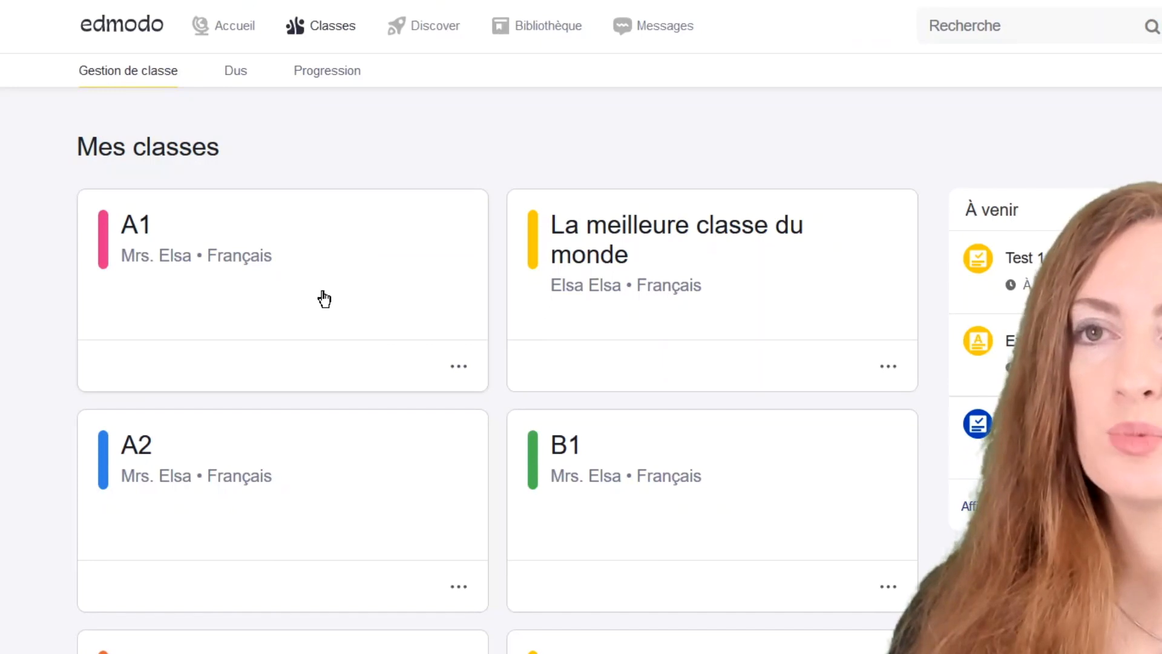
Review the Dus assignments, then open class A1's Progression gradebook.
click(242, 74)
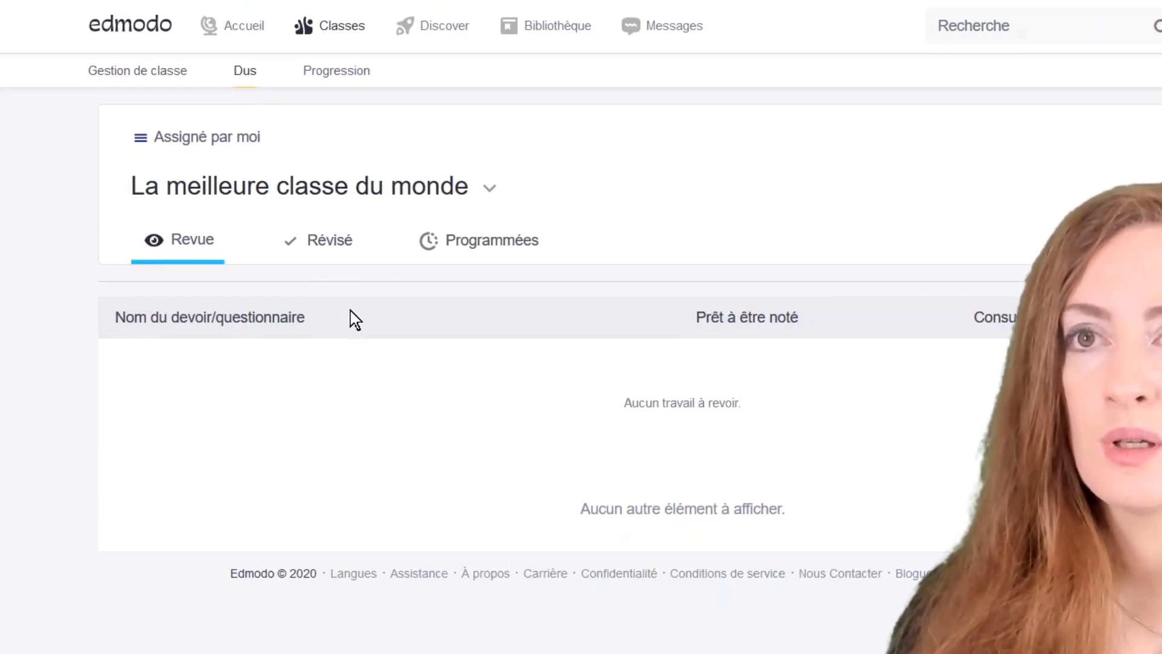
click(495, 191)
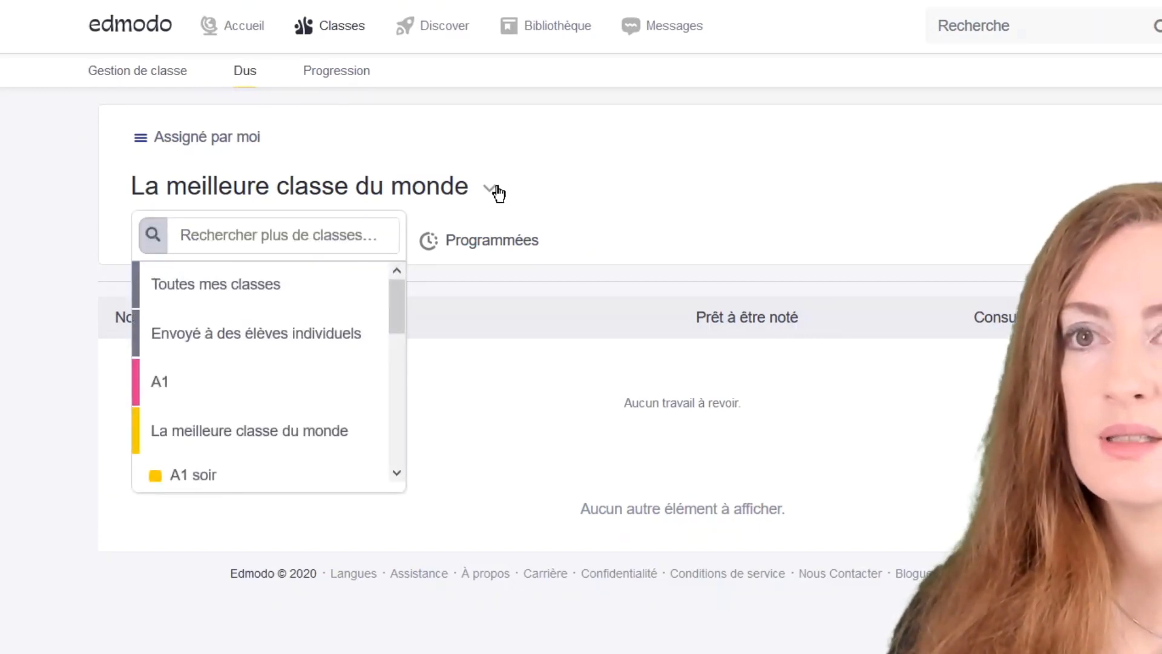
scroll(270, 402, down, 5)
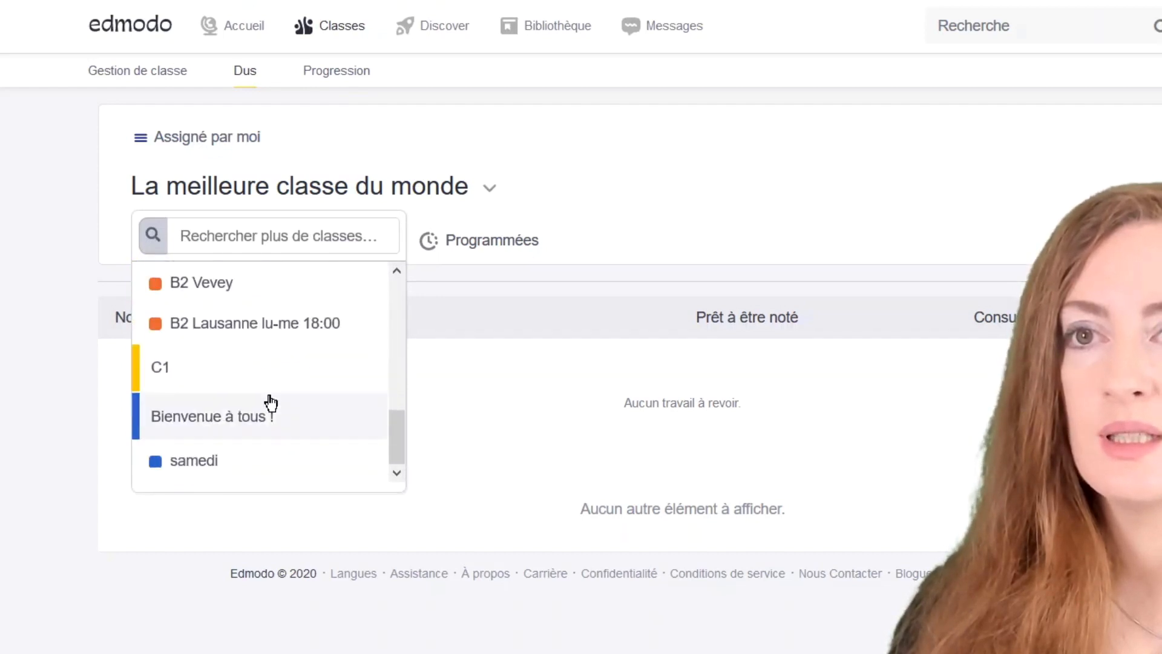
click(515, 417)
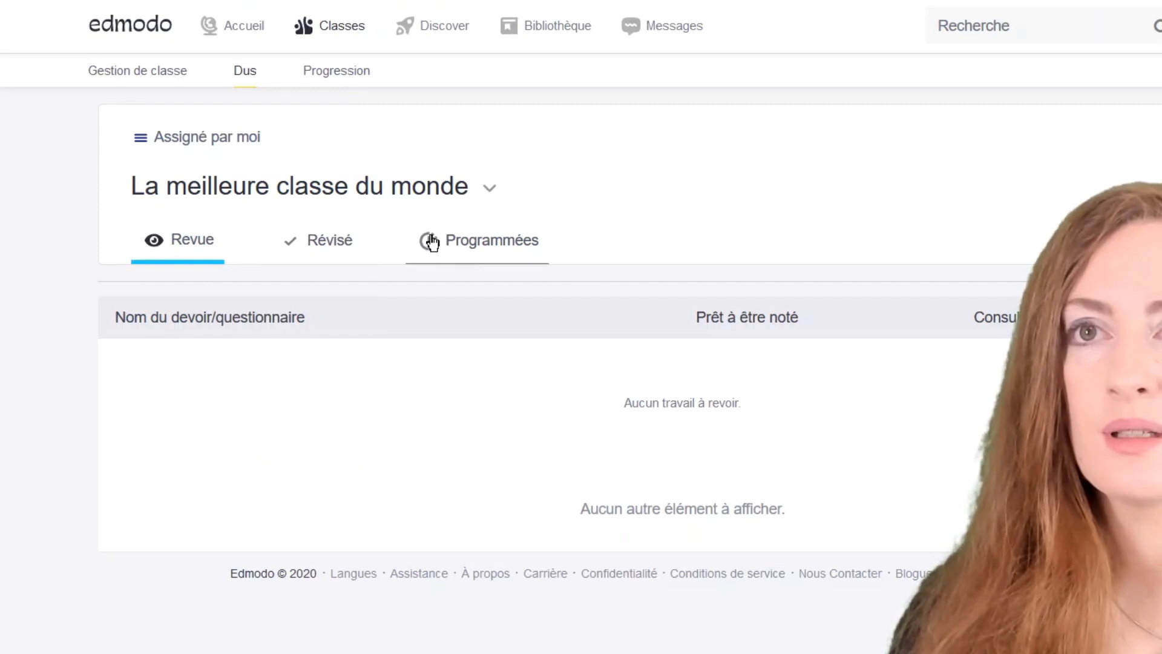
click(345, 72)
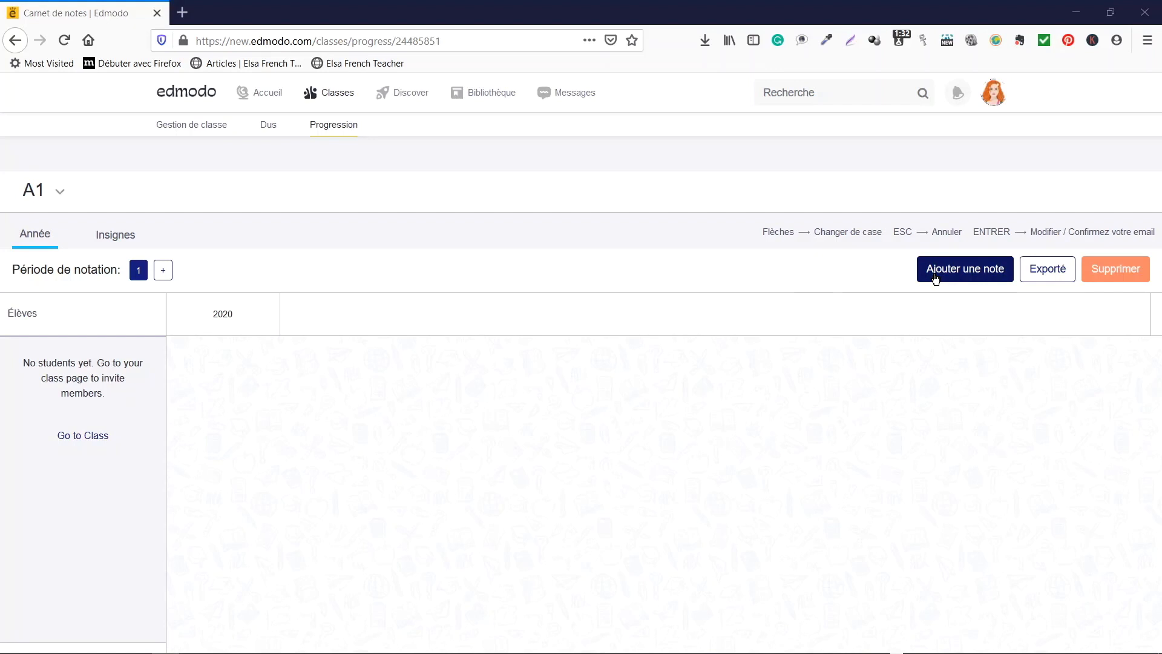
Export A1's gradebook as A1.csv, then switch to La meilleure classe du monde.
click(1042, 276)
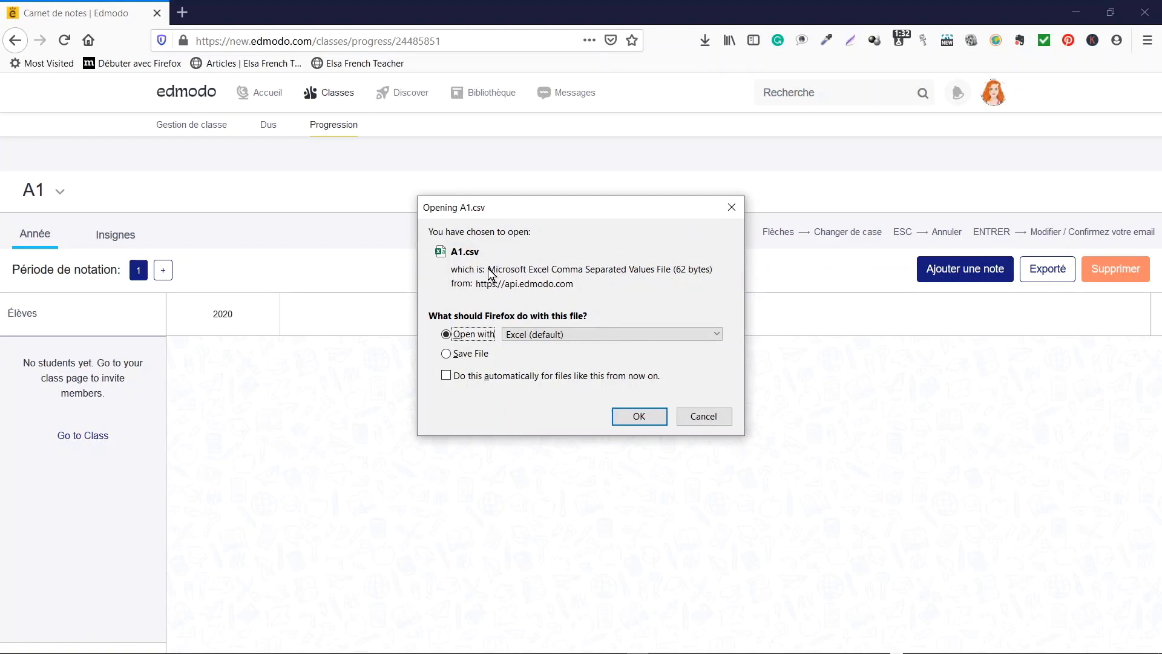
click(732, 207)
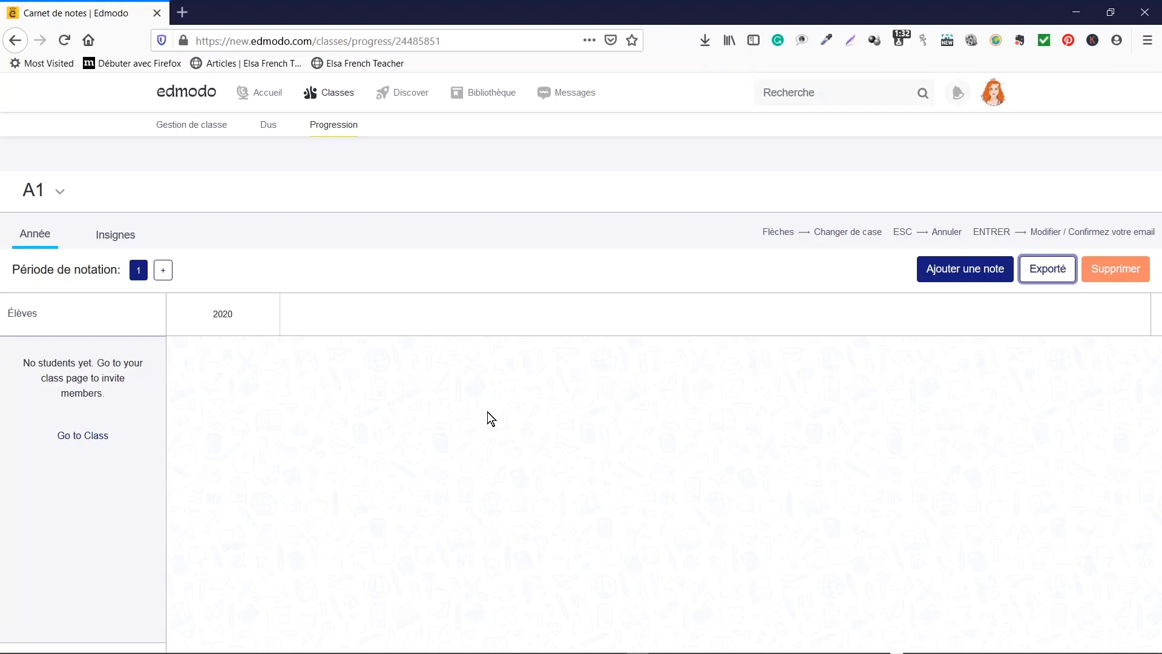
click(393, 243)
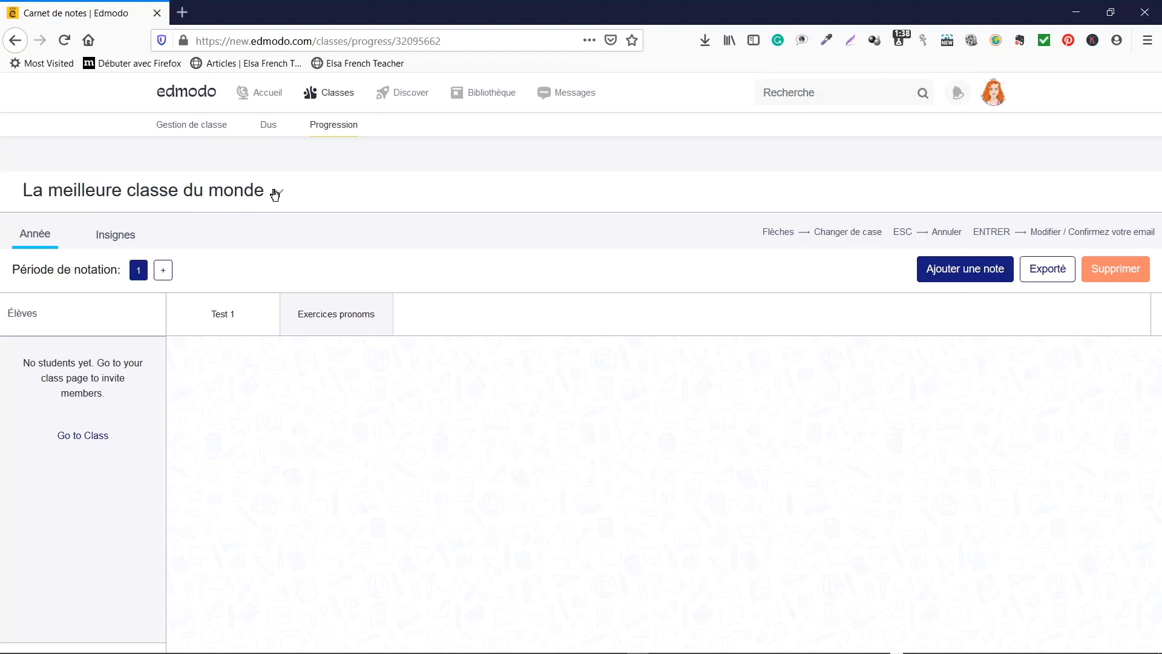
Switch the gradebook to class A2 and show its Insignes tab.
click(278, 192)
click(92, 321)
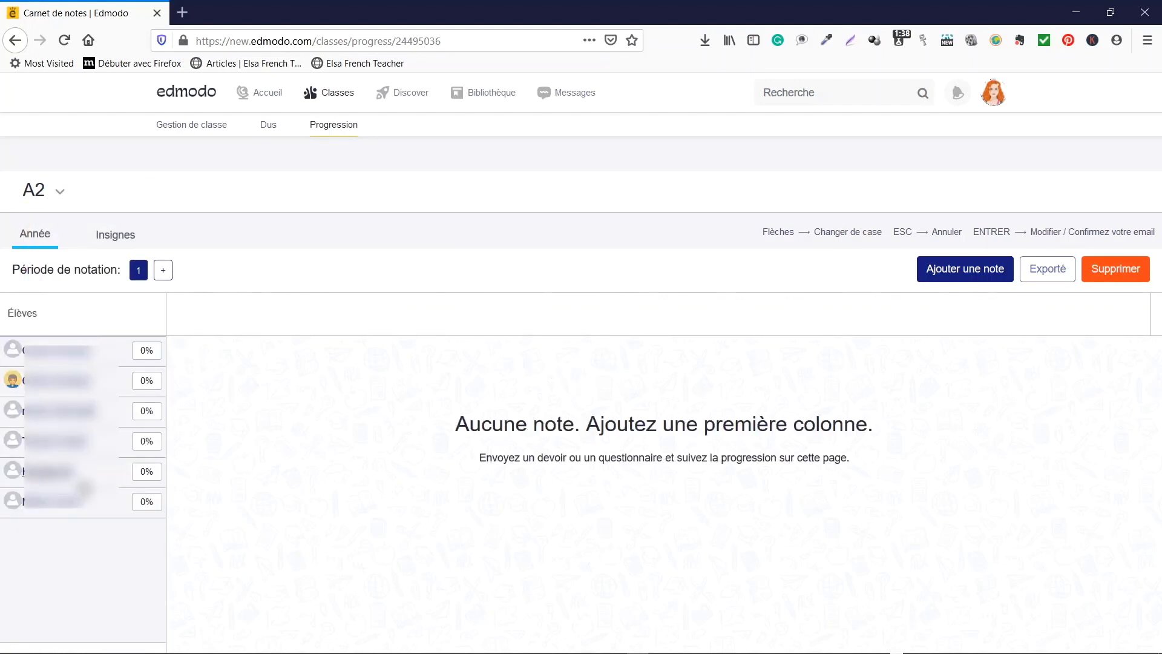
click(111, 242)
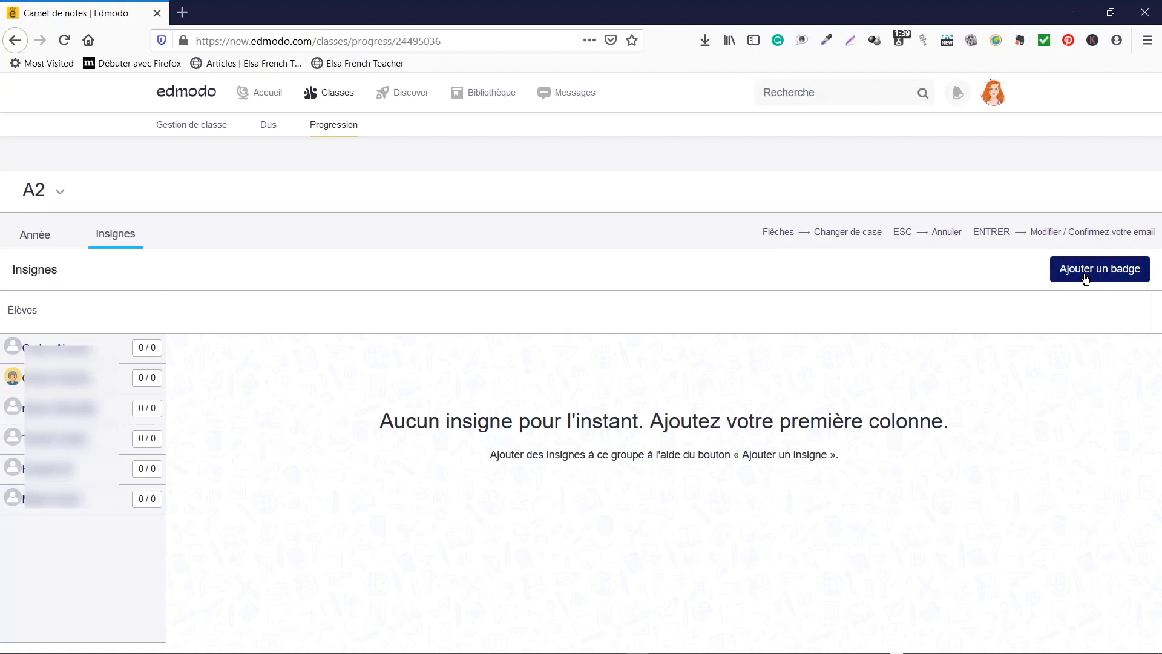
Start a new custom badge named 'L'apprenant le plus rapide'.
click(1086, 277)
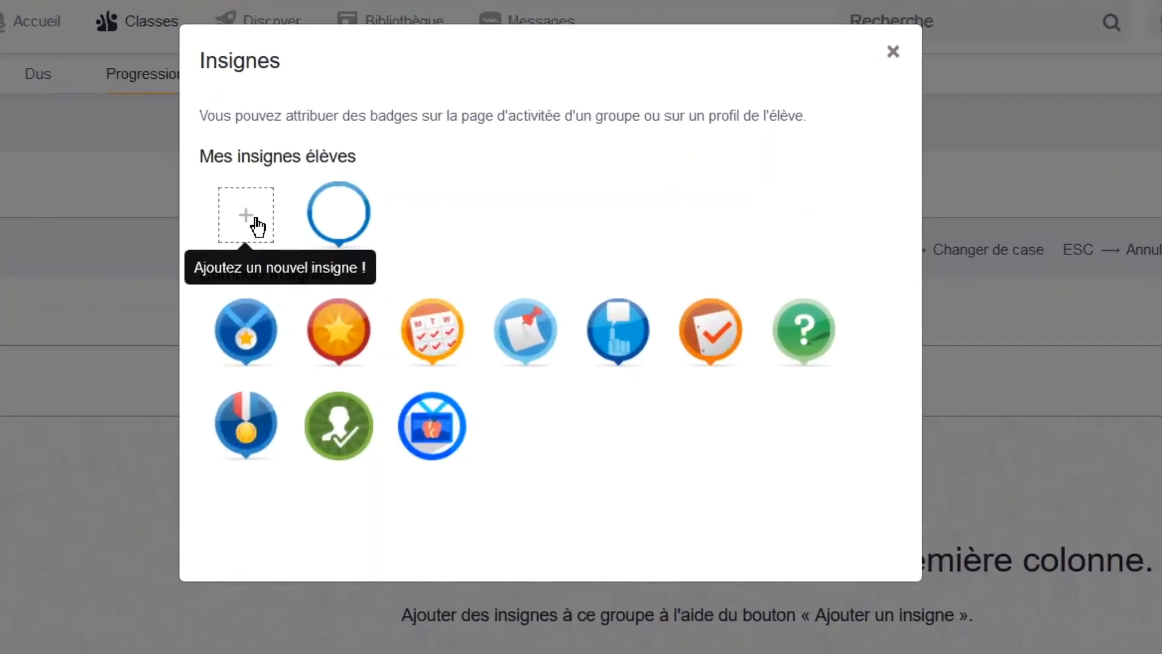
click(254, 219)
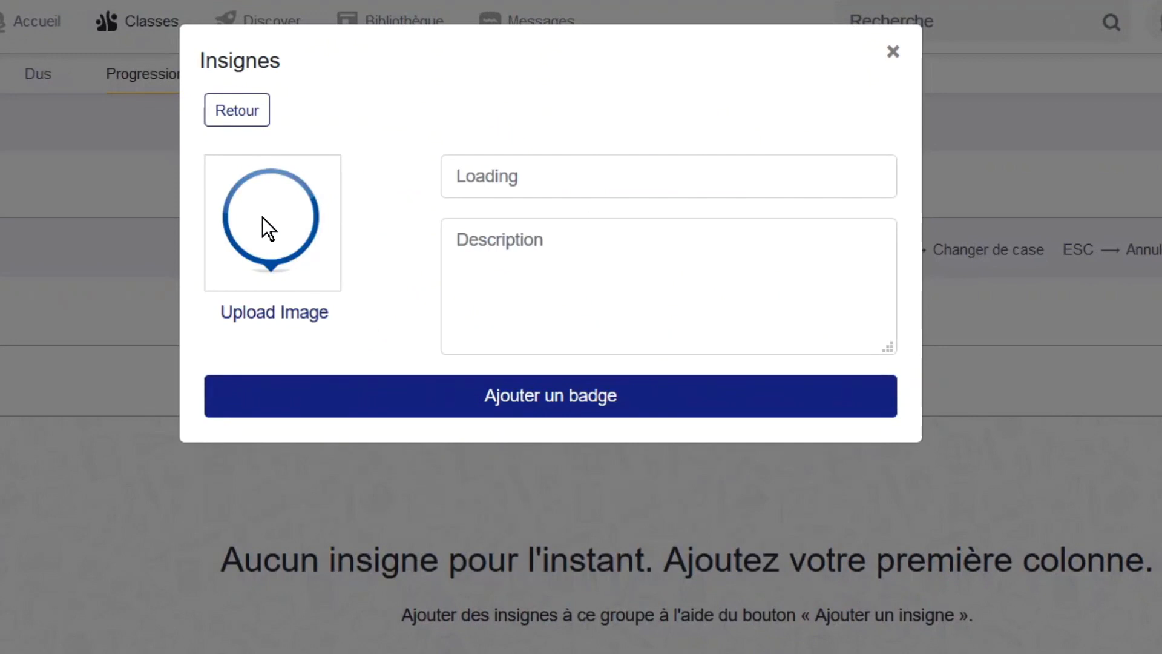
click(544, 176)
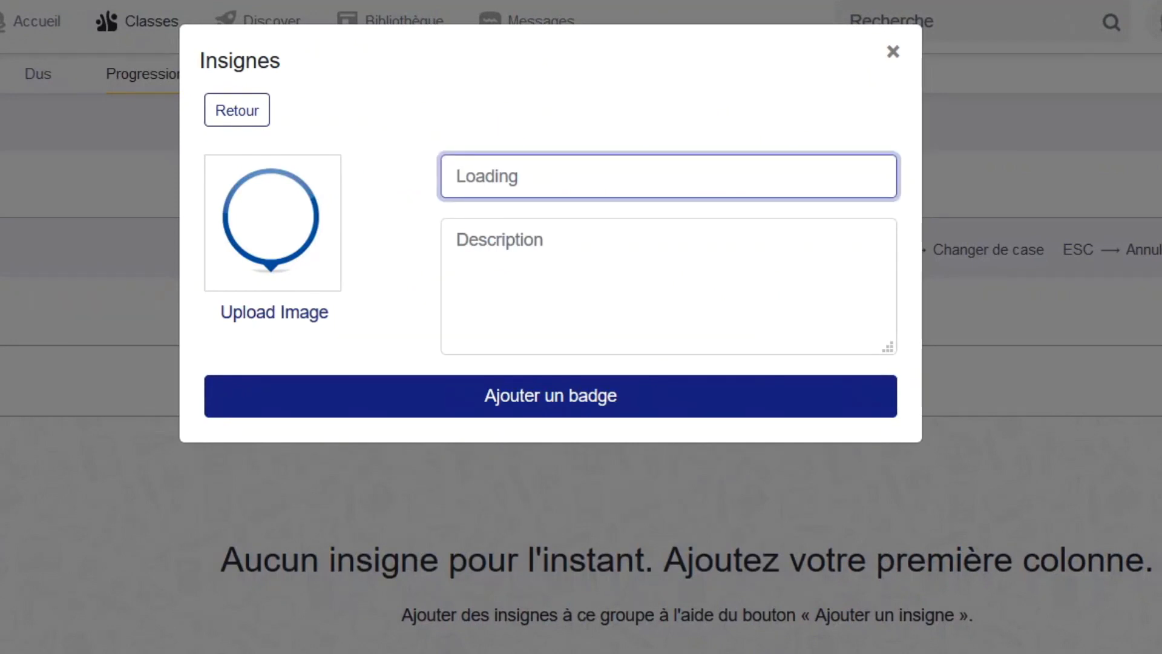
text(L'apprena)
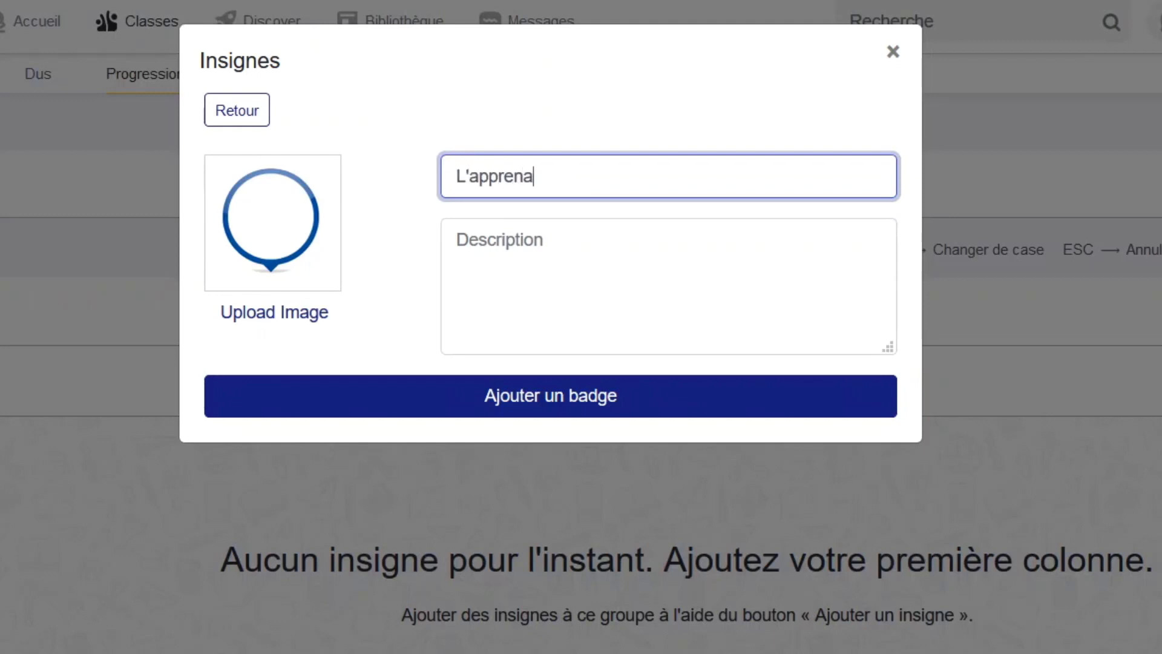
text(nt le plus rapide)
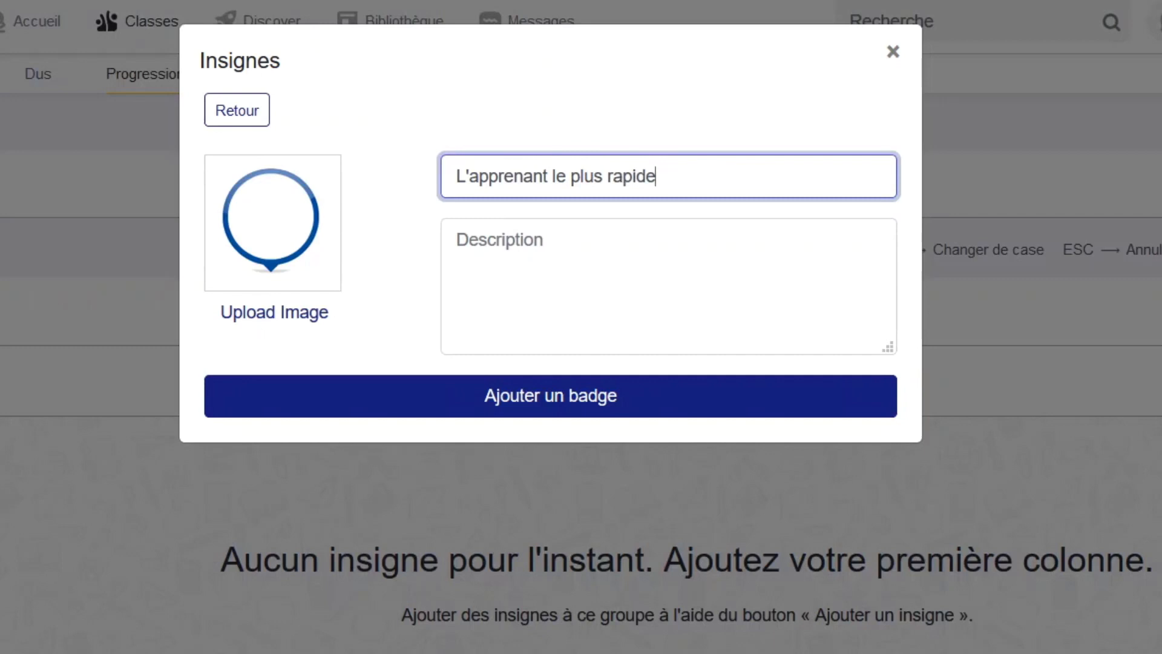
Describe the badge as 'Il rend ses devoirs avant tout le monde', save it, and return to Mes classes.
click(458, 239)
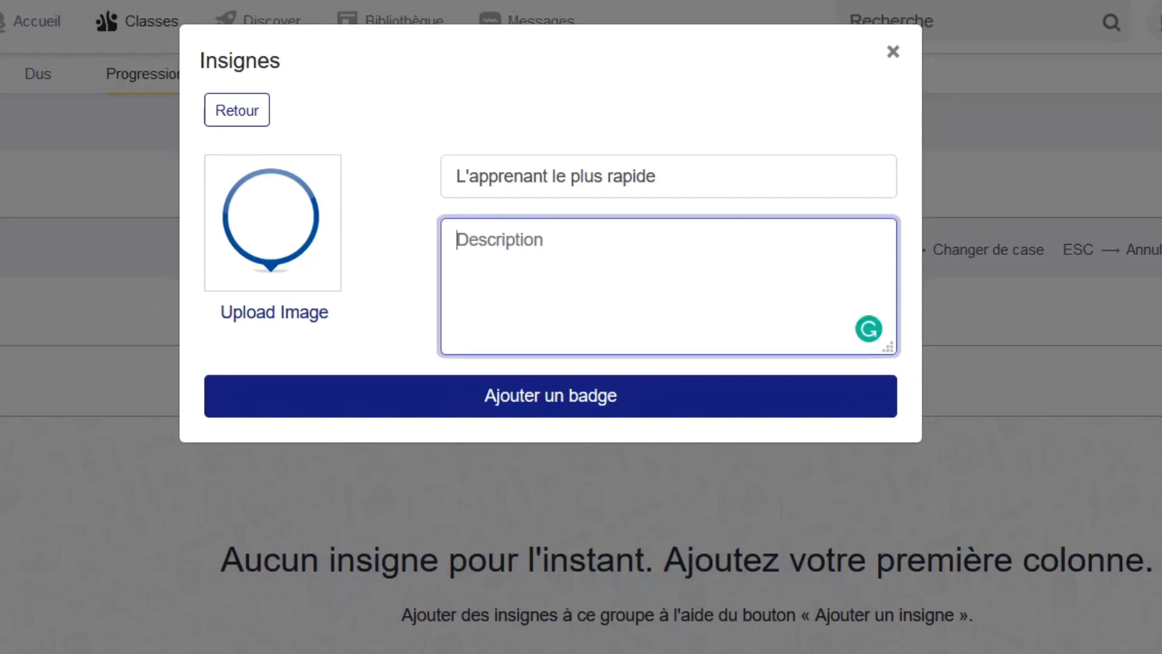
text(I)
key(BackSpace)
text(Il rend s)
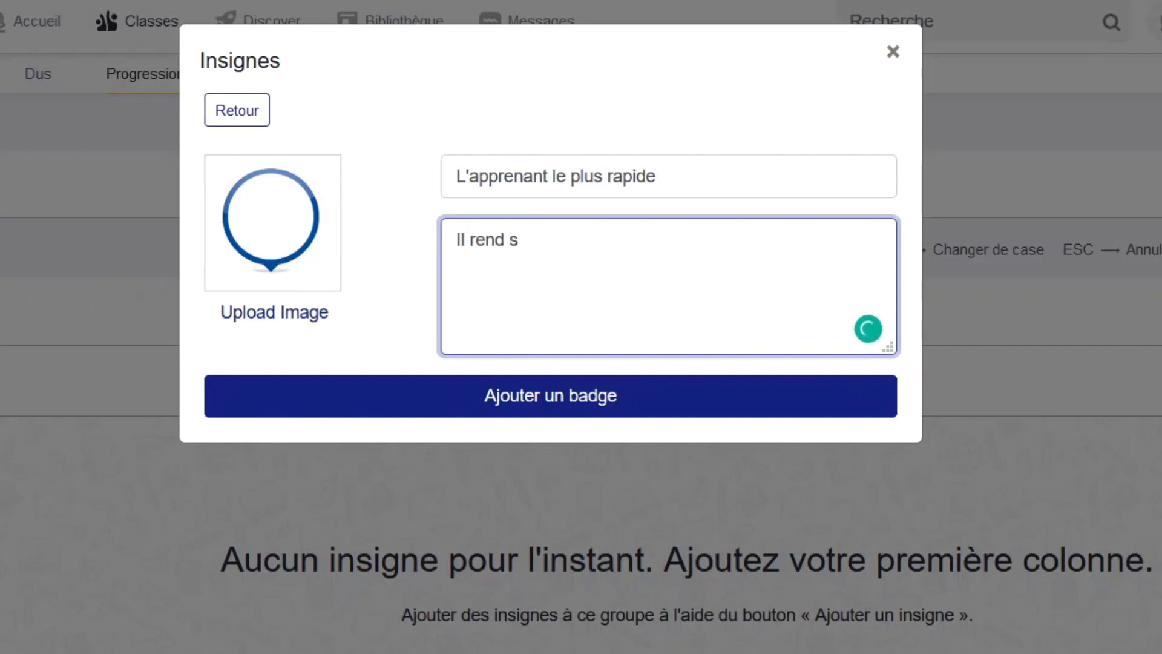
text(es devo)
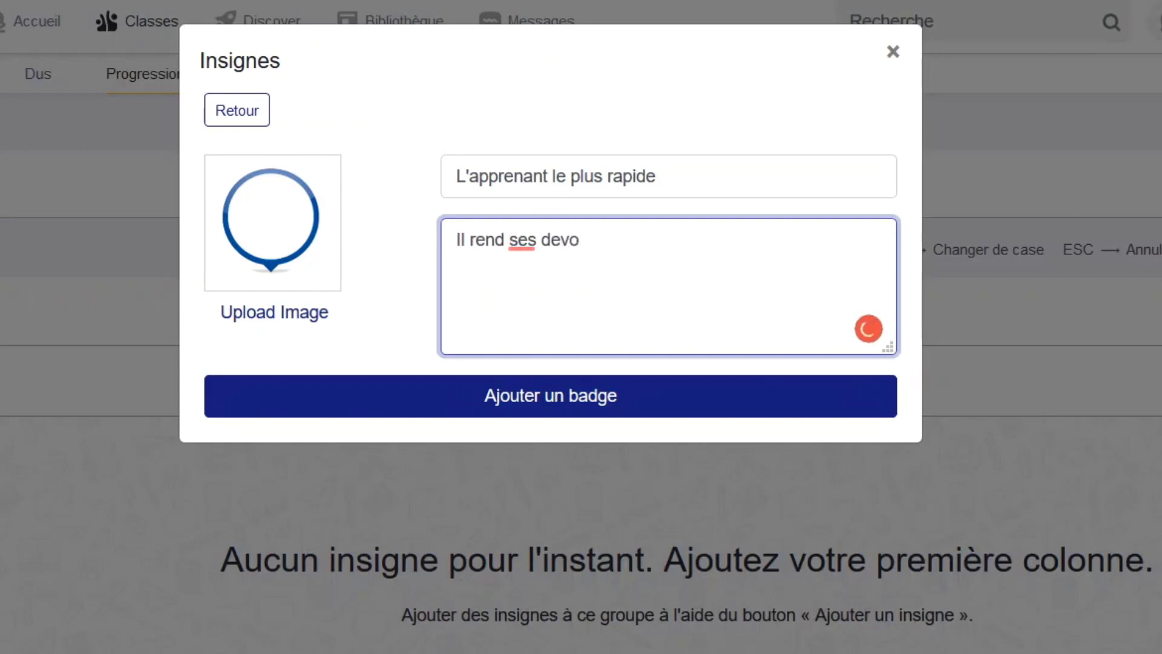
text(irs avant tou)
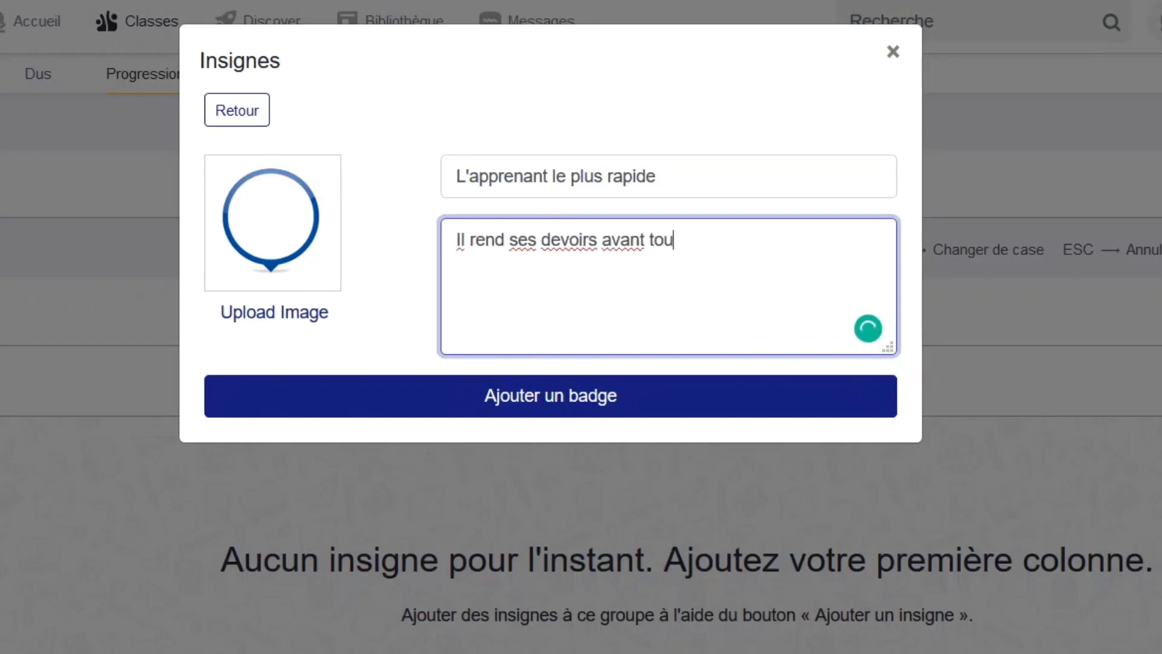
text(t le monde)
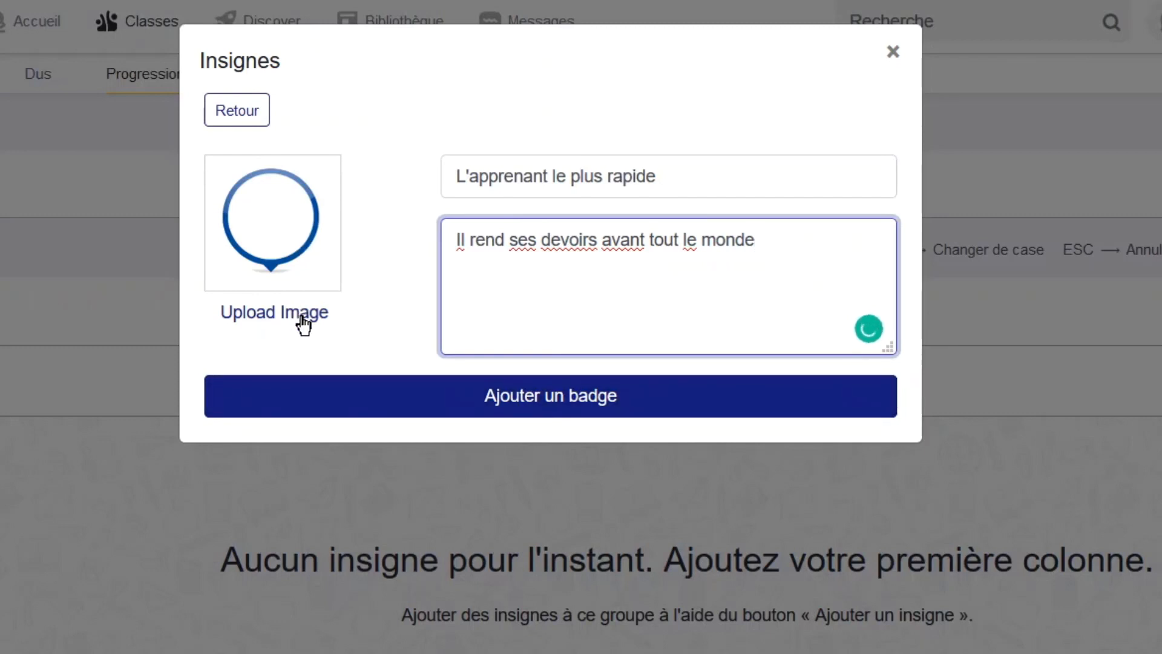
click(538, 410)
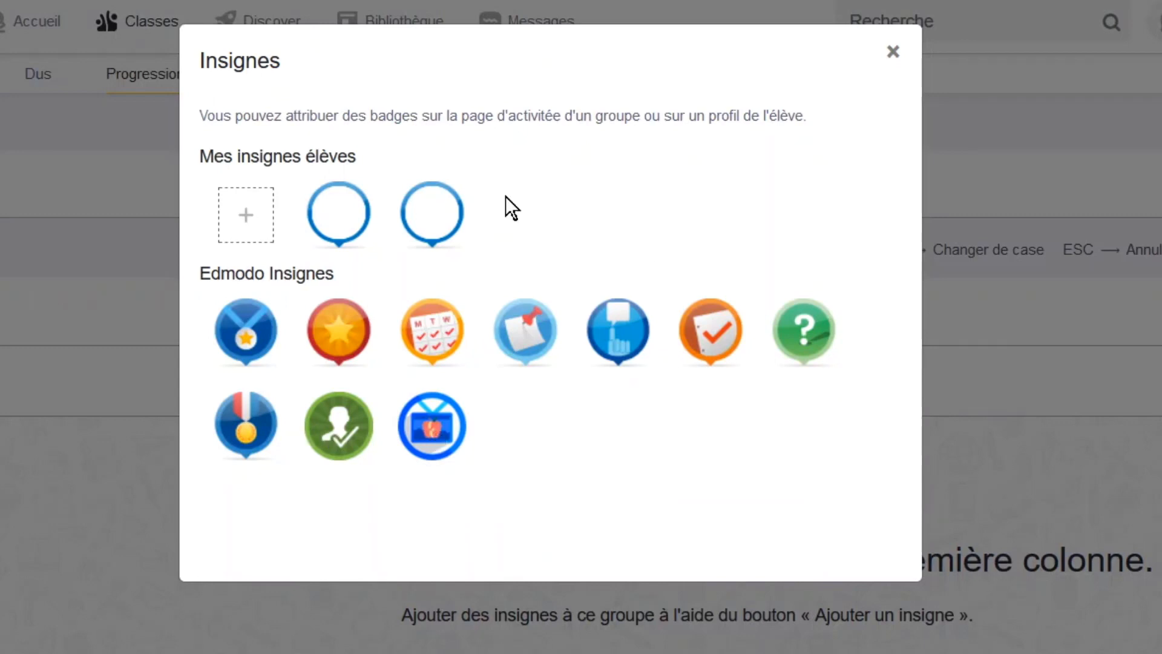
click(901, 54)
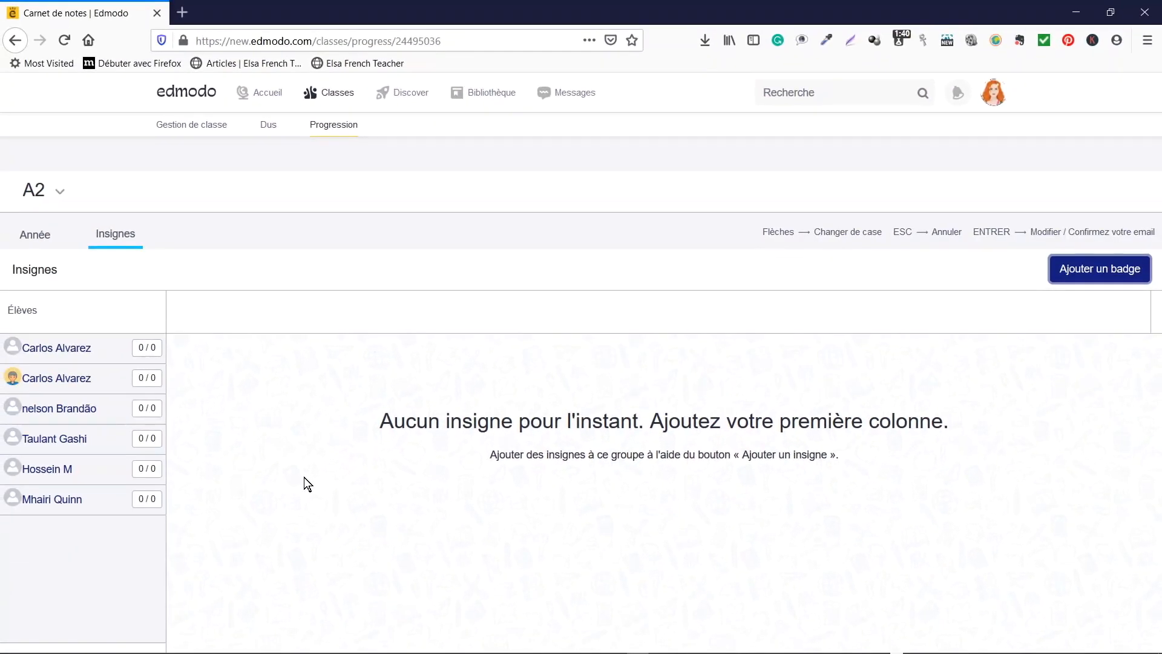
click(186, 126)
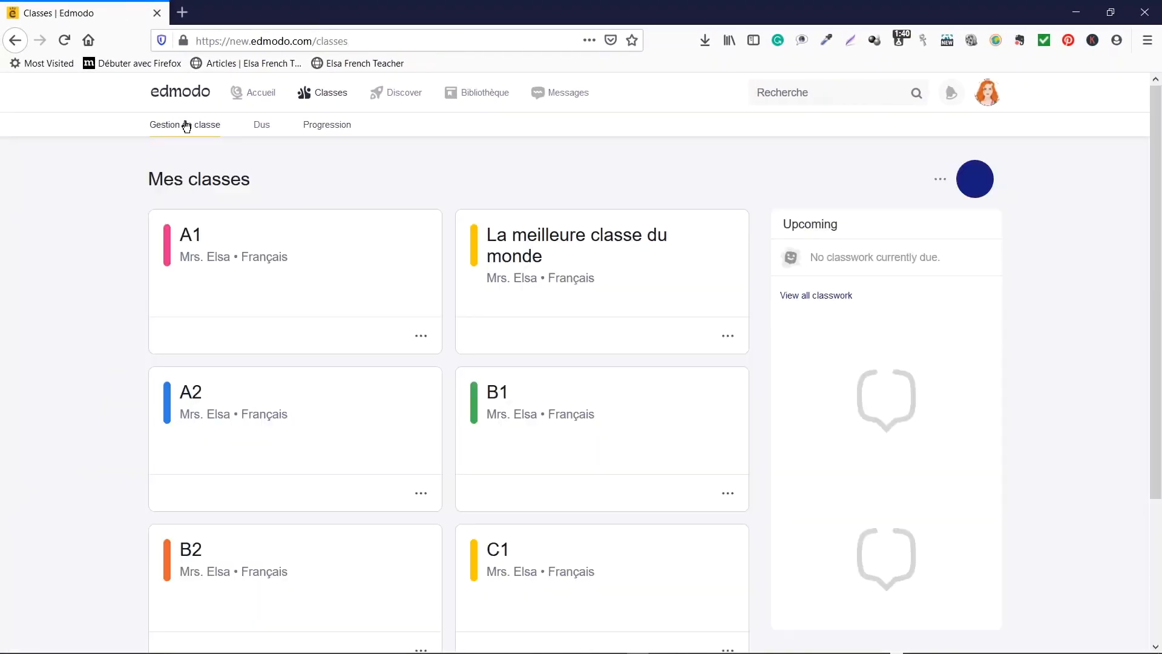